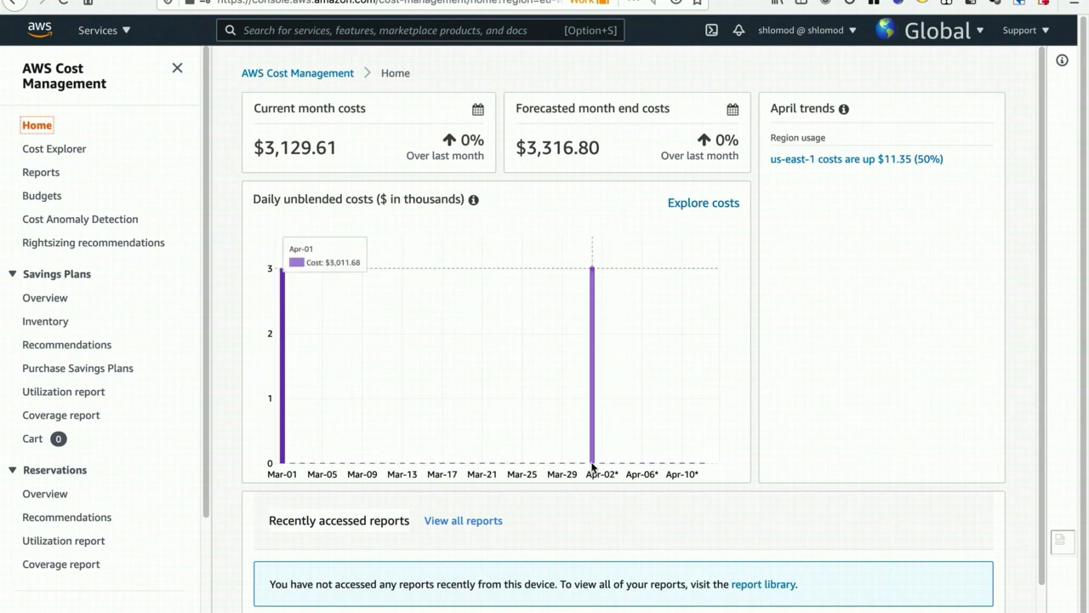
- Check the us-east-1 region usage trend, and open the daily unblended costs in Cost Explorer
{"action": "left_click", "coordinate": [841, 166]}
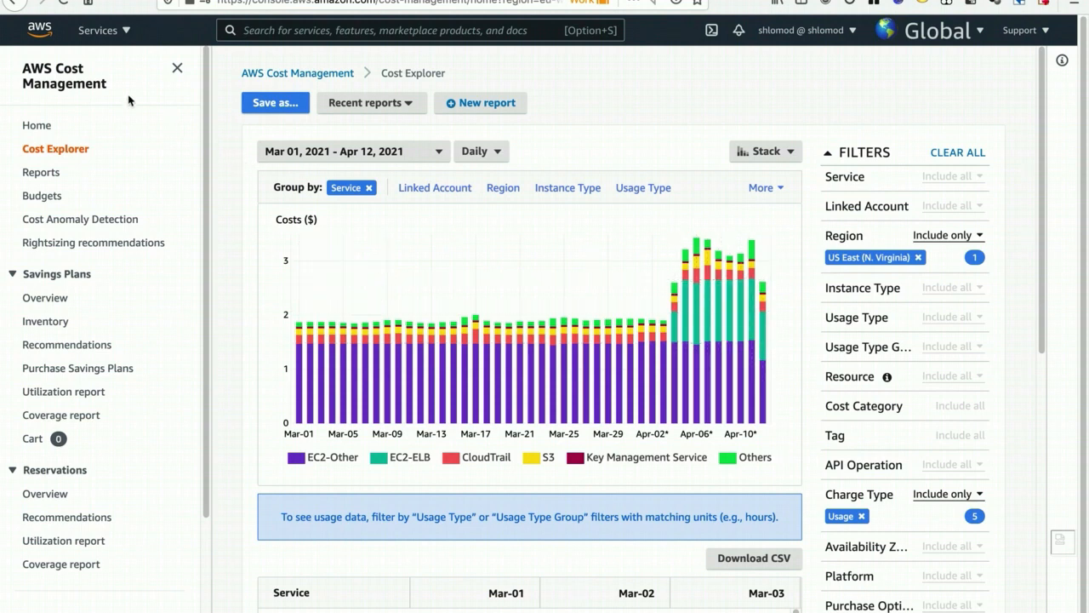
{"action": "left_click", "coordinate": [16, 5]}
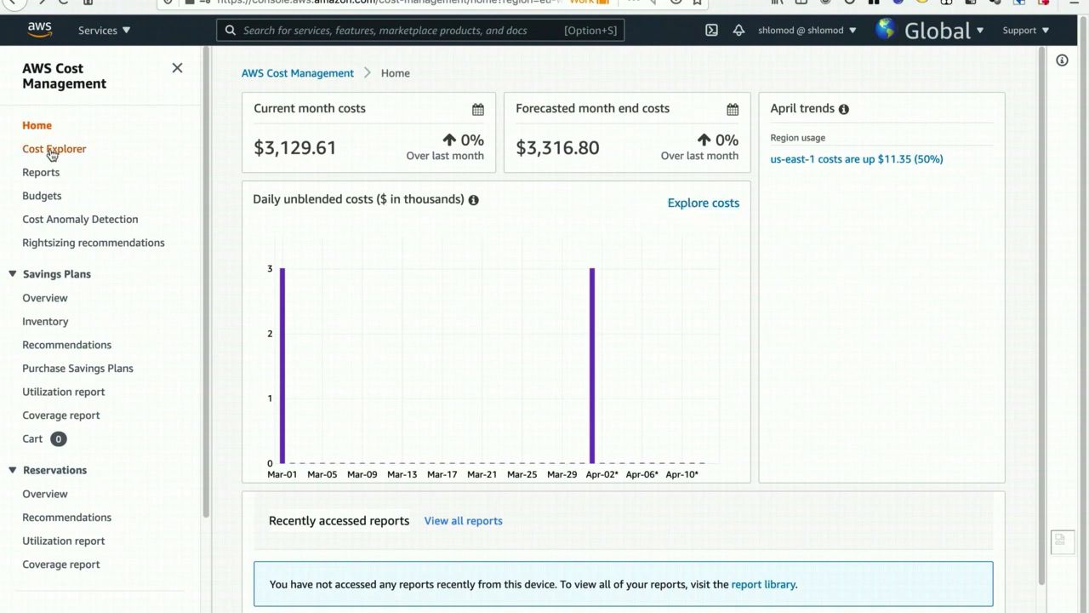
{"action": "left_click", "coordinate": [694, 209]}
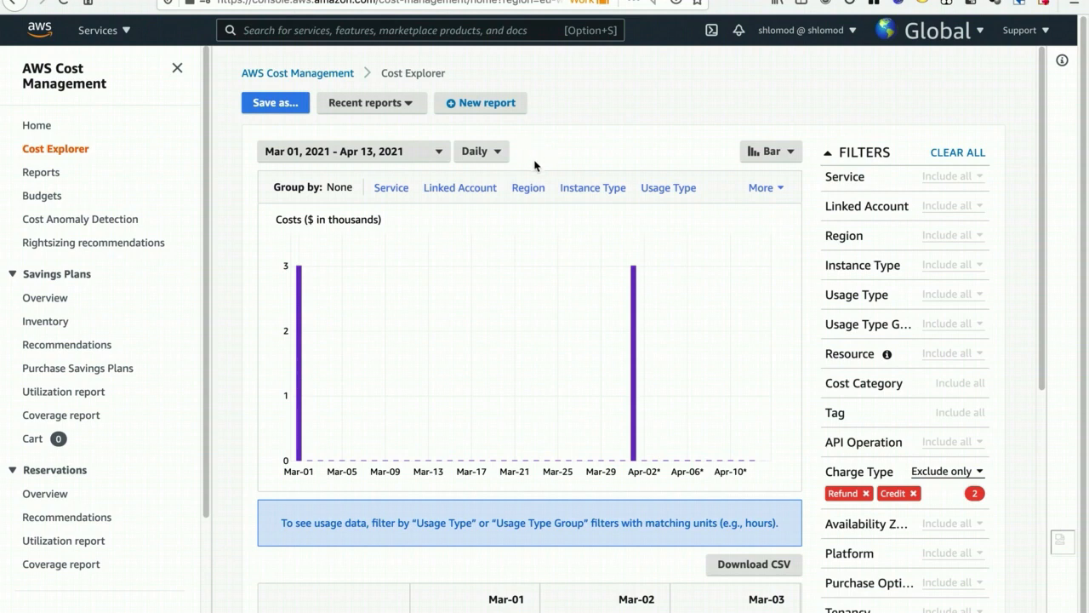
- Examine the report's date range calendar back to January 2021 and the available time granularity options
{"action": "left_click", "coordinate": [427, 159]}
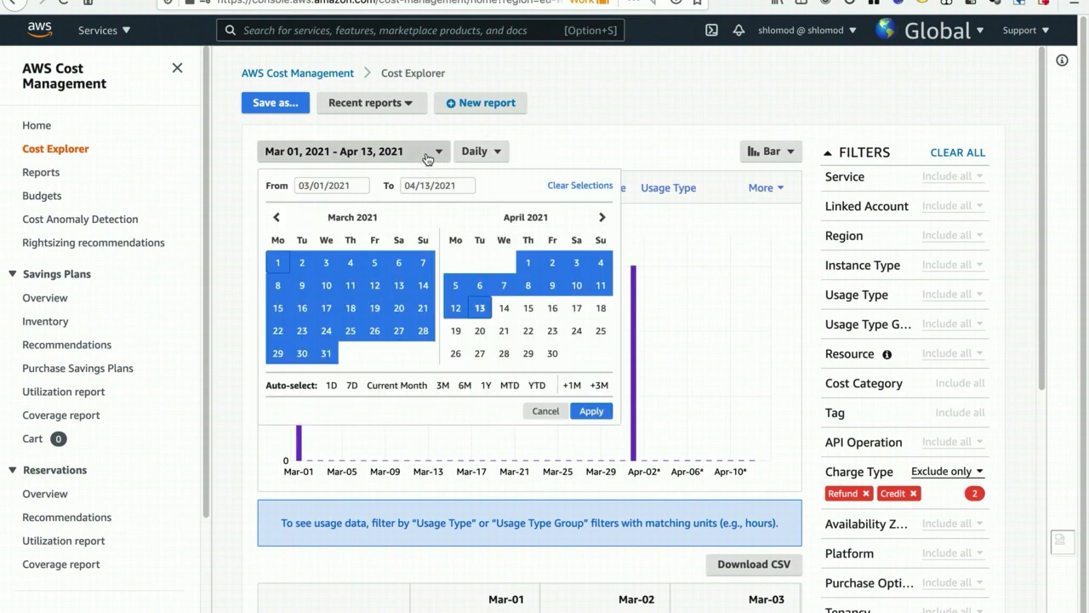
{"action": "left_click", "coordinate": [427, 155]}
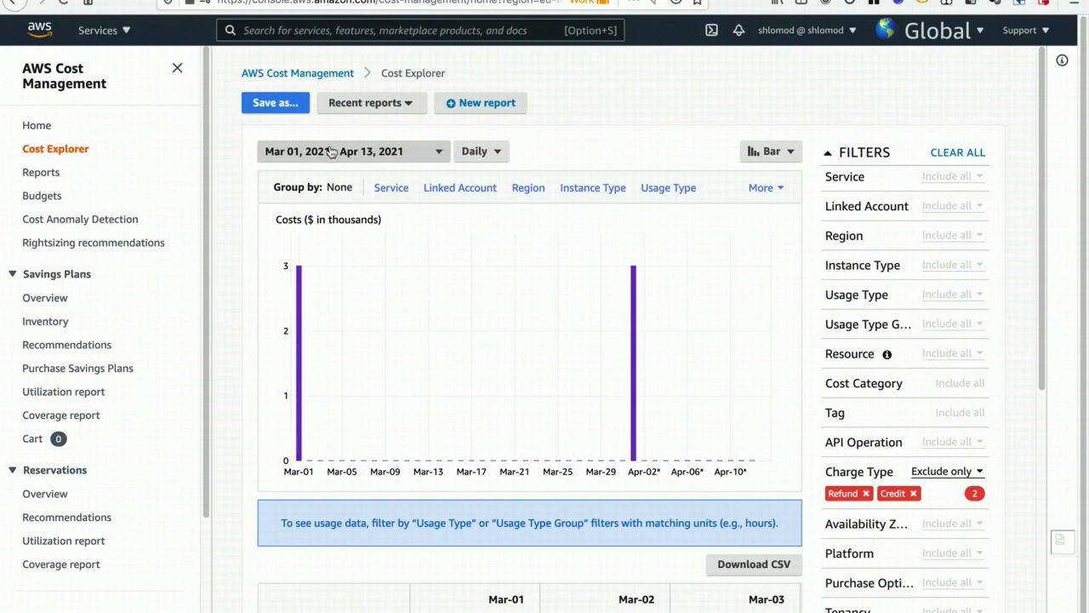
{"action": "left_click", "coordinate": [404, 154]}
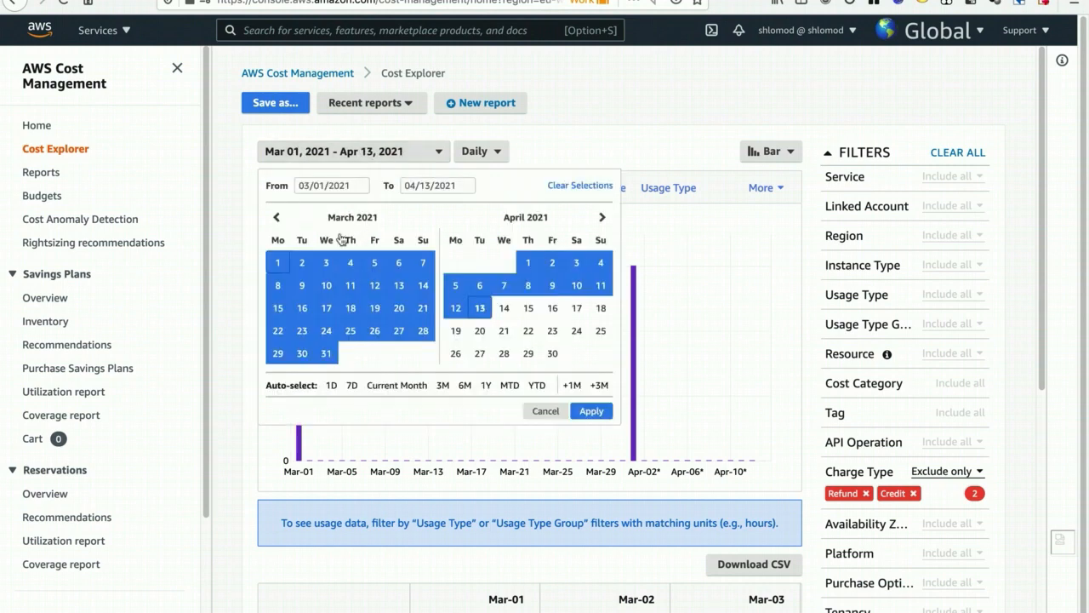
{"action": "left_click", "coordinate": [277, 218]}
{"action": "left_click", "coordinate": [276, 219]}
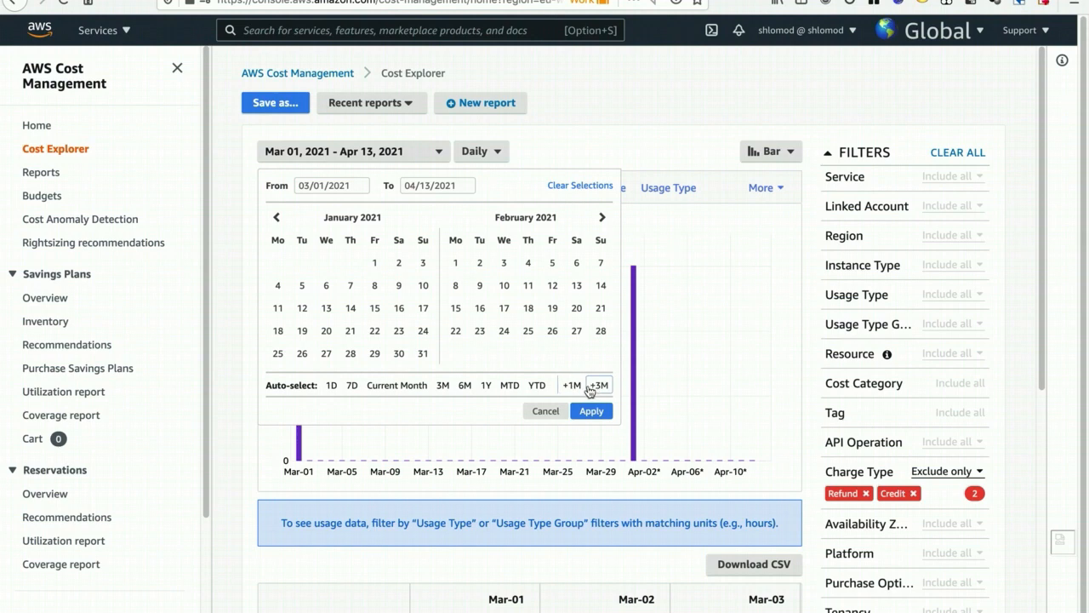
{"action": "left_click", "coordinate": [560, 157]}
{"action": "left_click", "coordinate": [490, 153]}
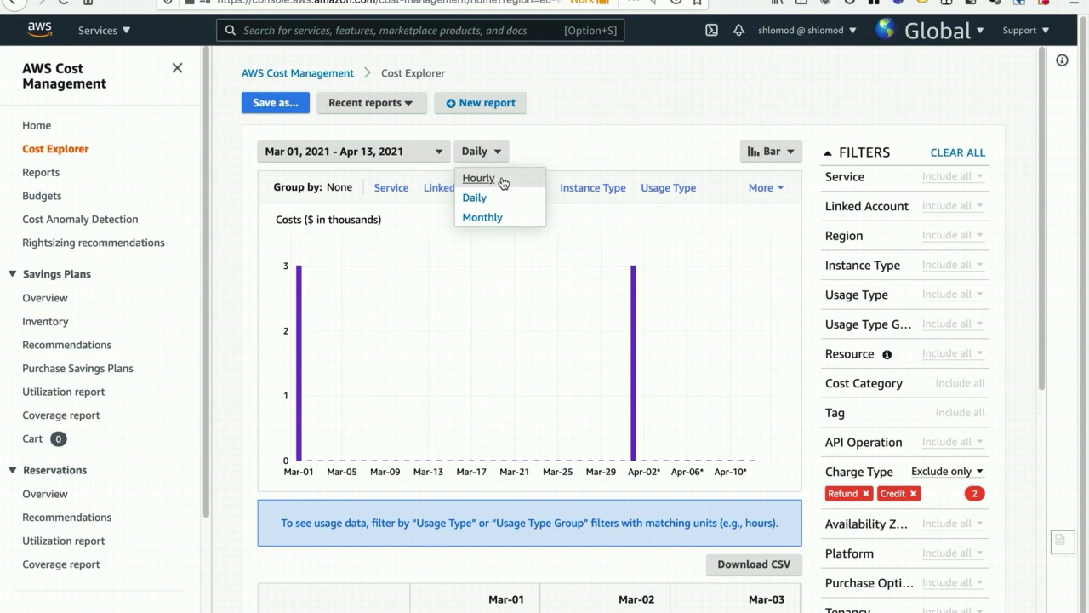
{"action": "scroll", "coordinate": [132, 283], "scroll_direction": "down", "scroll_amount": 3}
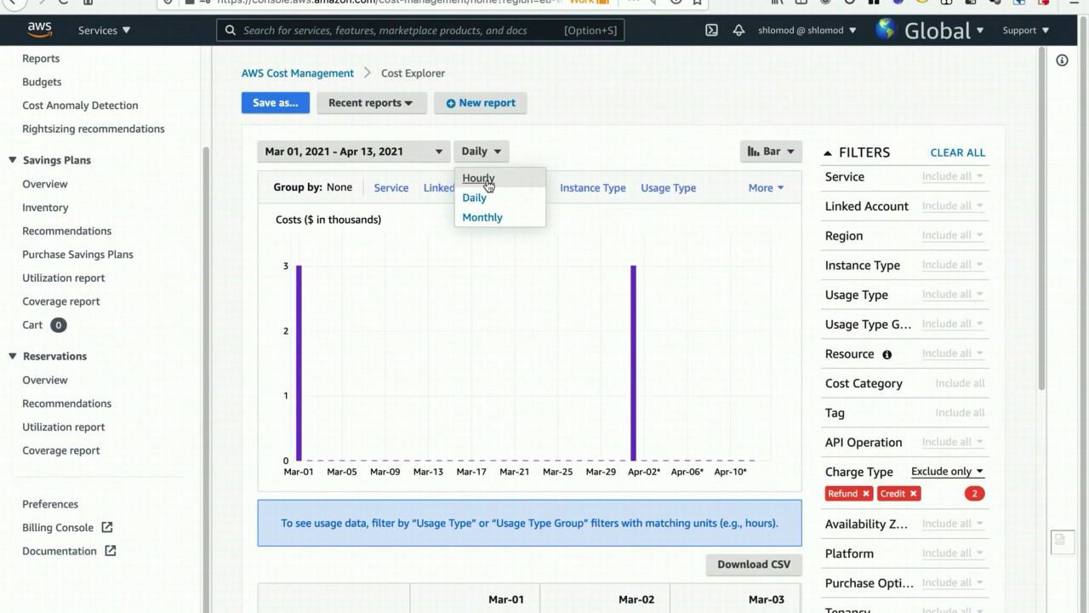
{"action": "left_click", "coordinate": [557, 153]}
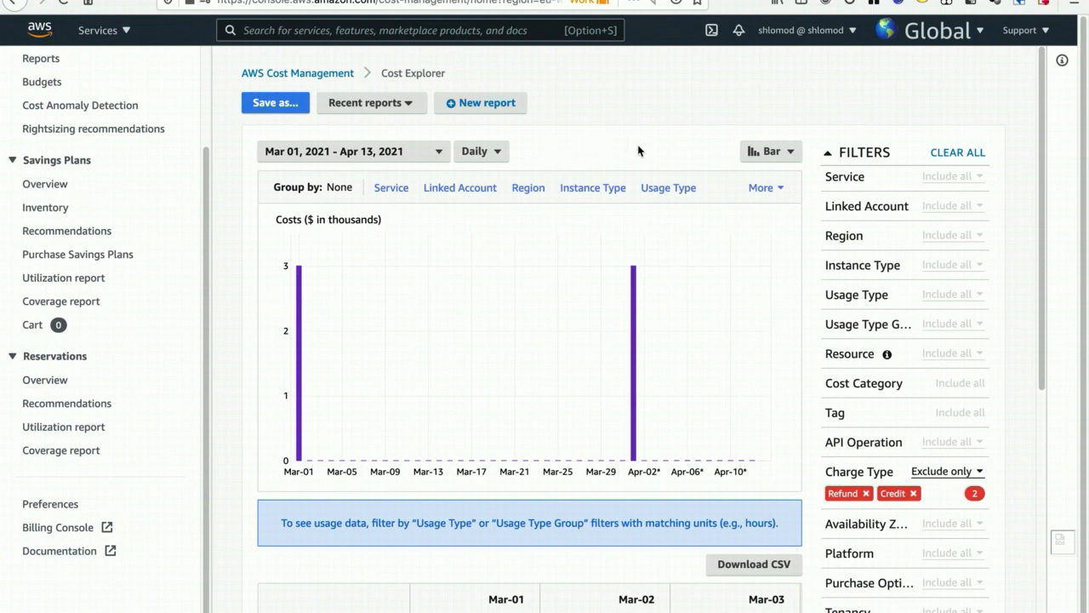
- Try the Line chart style for the daily costs and restore the Bar style
{"action": "left_click", "coordinate": [763, 155]}
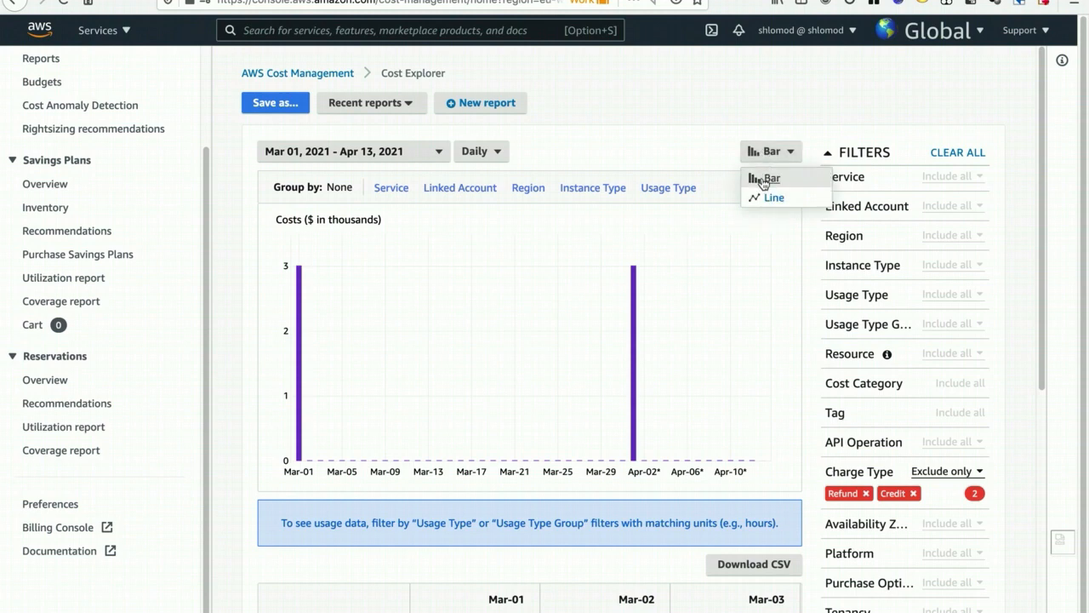
{"action": "left_click", "coordinate": [760, 200]}
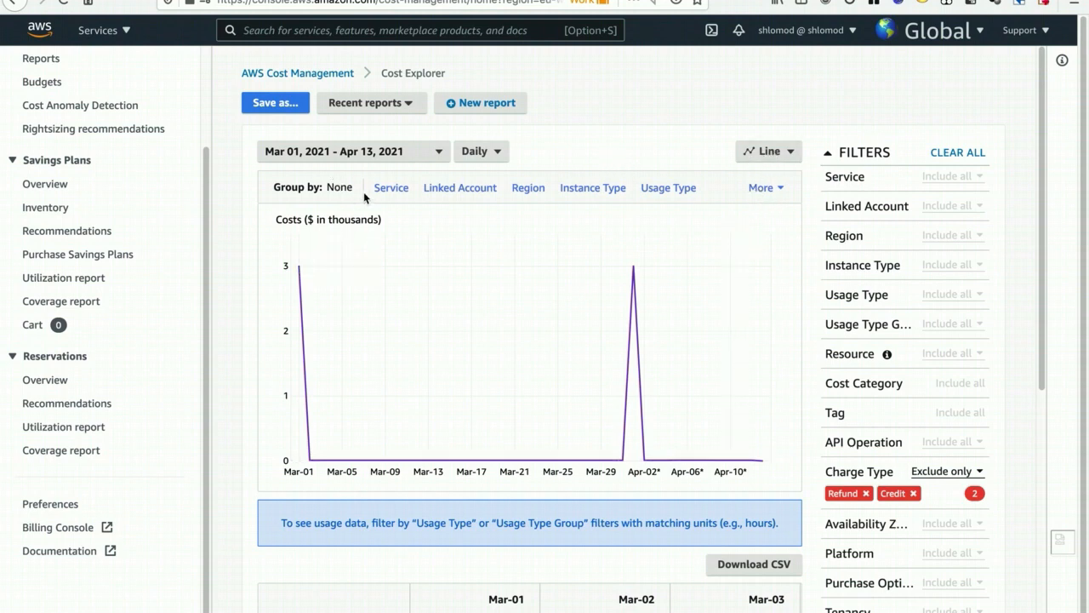
{"action": "left_click", "coordinate": [769, 156]}
{"action": "left_click", "coordinate": [761, 178]}
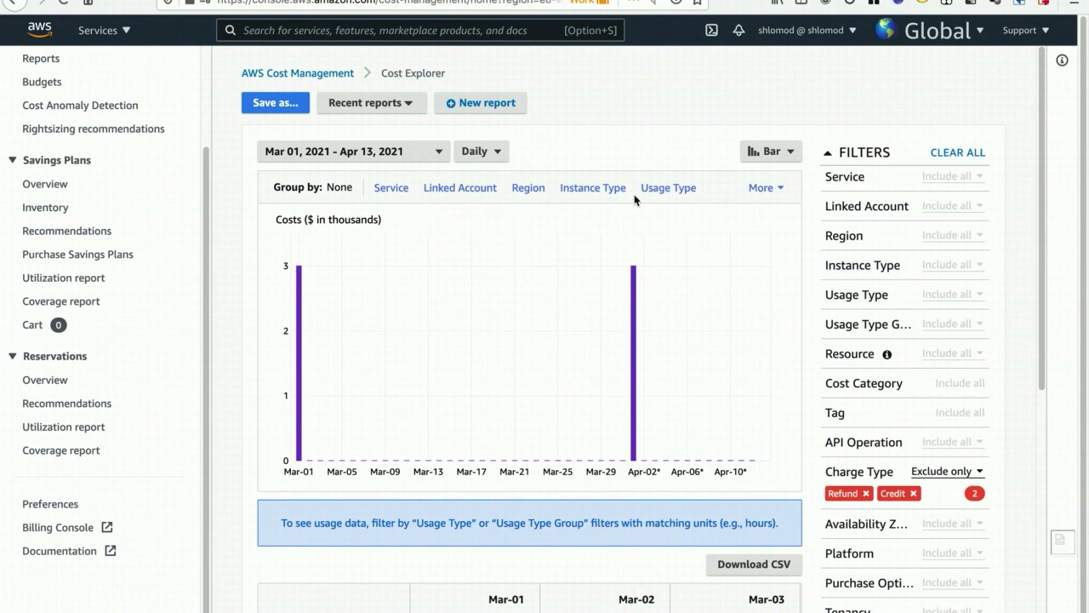
- Group the daily costs by Service and set the chart style to Bar
{"action": "left_click", "coordinate": [761, 188]}
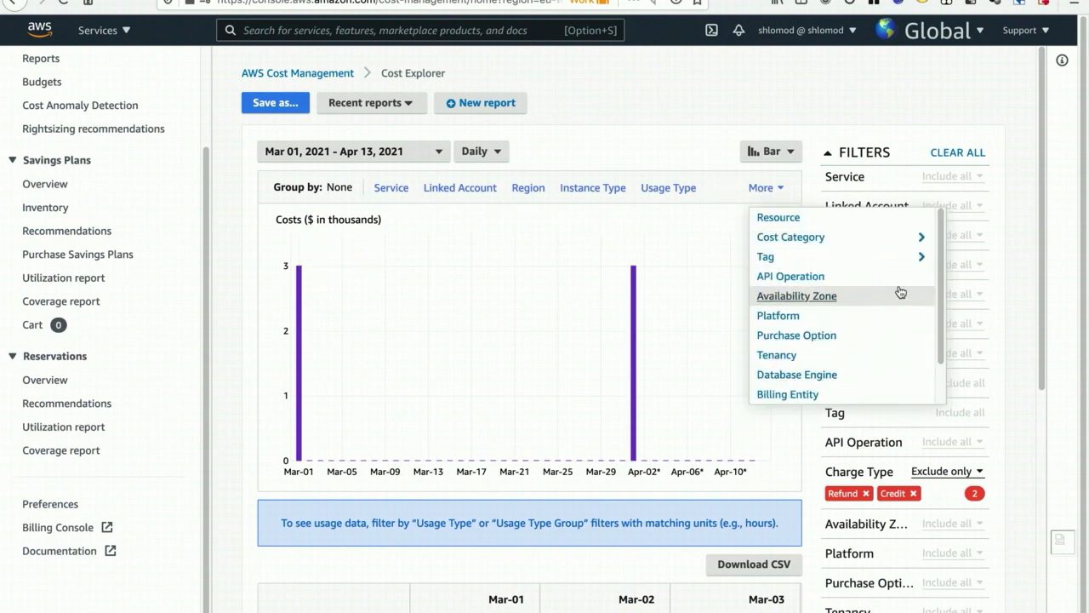
{"action": "scroll", "coordinate": [942, 252], "scroll_direction": "down", "scroll_amount": 1}
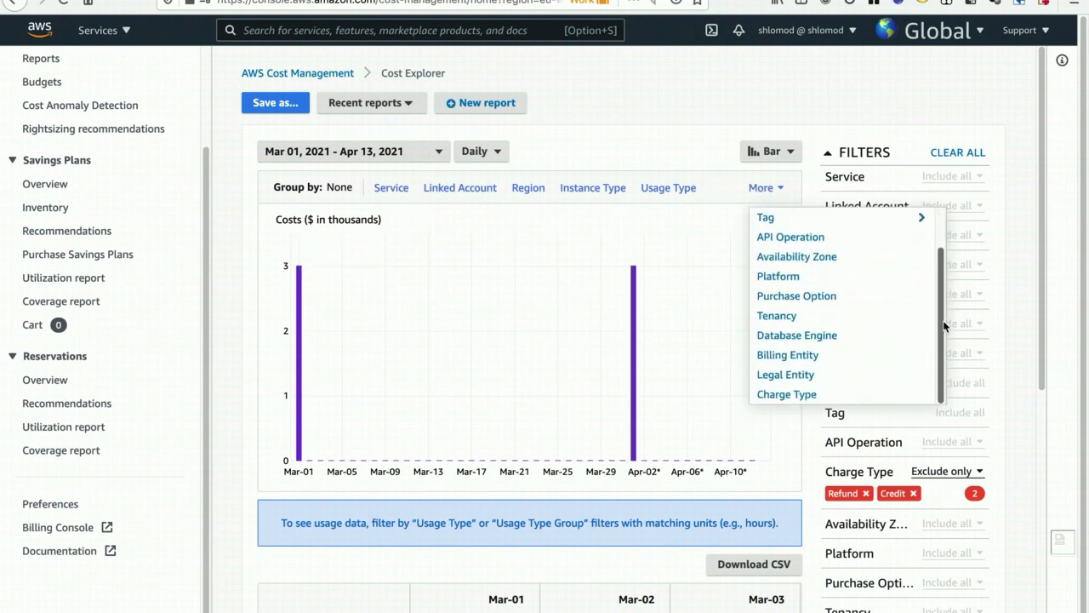
{"action": "scroll", "coordinate": [944, 327], "scroll_direction": "up", "scroll_amount": 1}
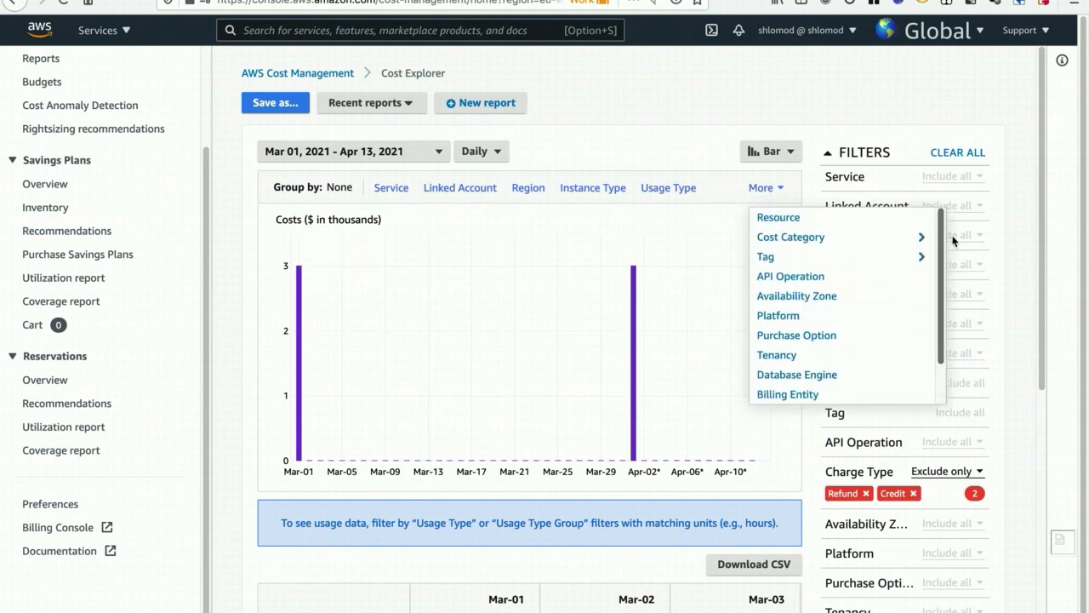
{"action": "left_click", "coordinate": [389, 189]}
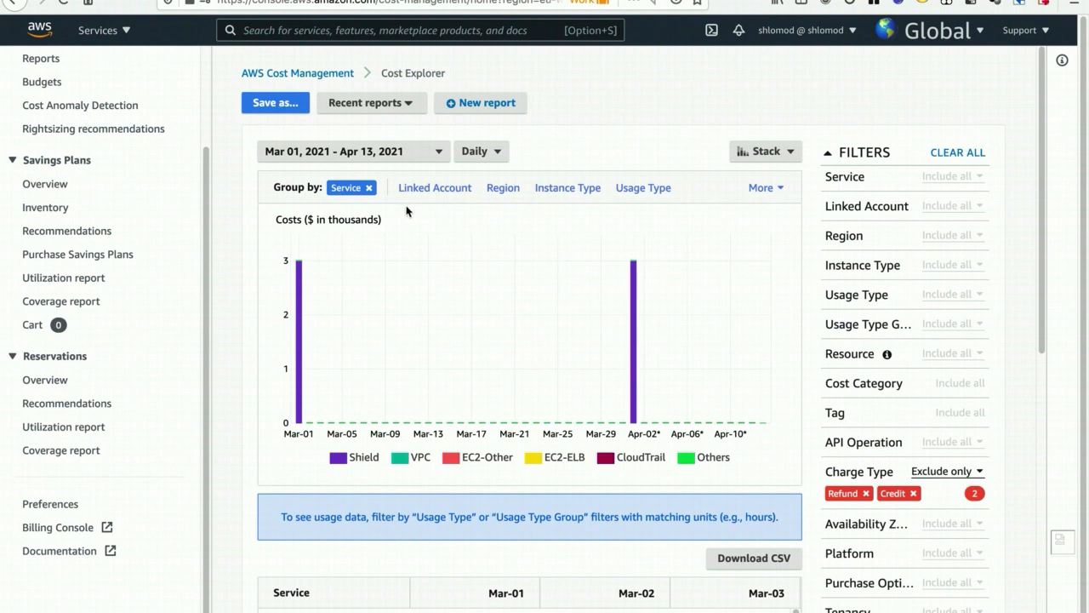
{"action": "mouse_move", "coordinate": [635, 281]}
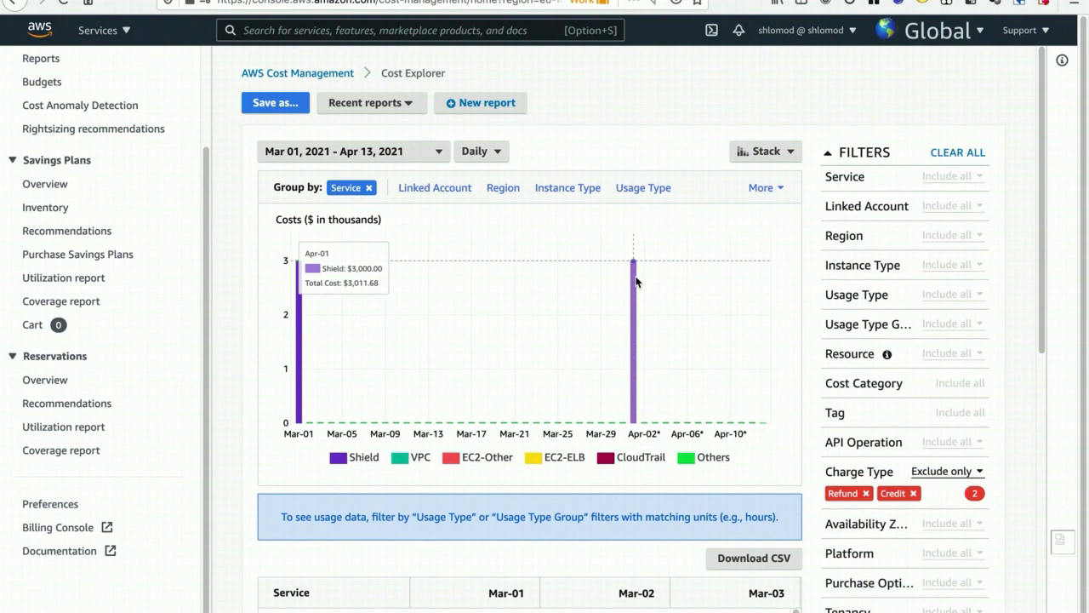
{"action": "left_click", "coordinate": [766, 151]}
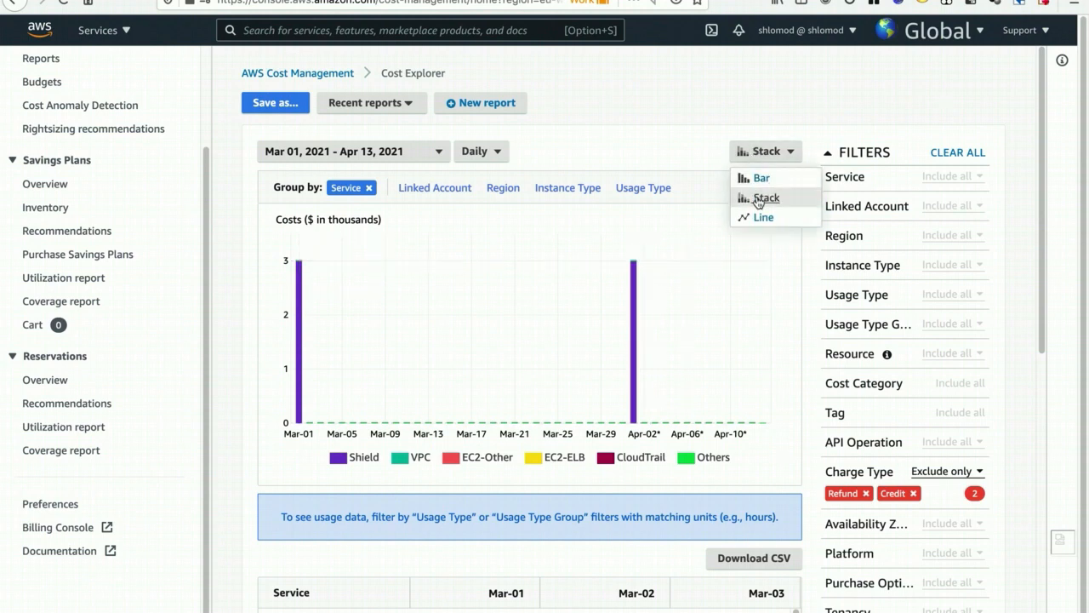
{"action": "left_click", "coordinate": [775, 177]}
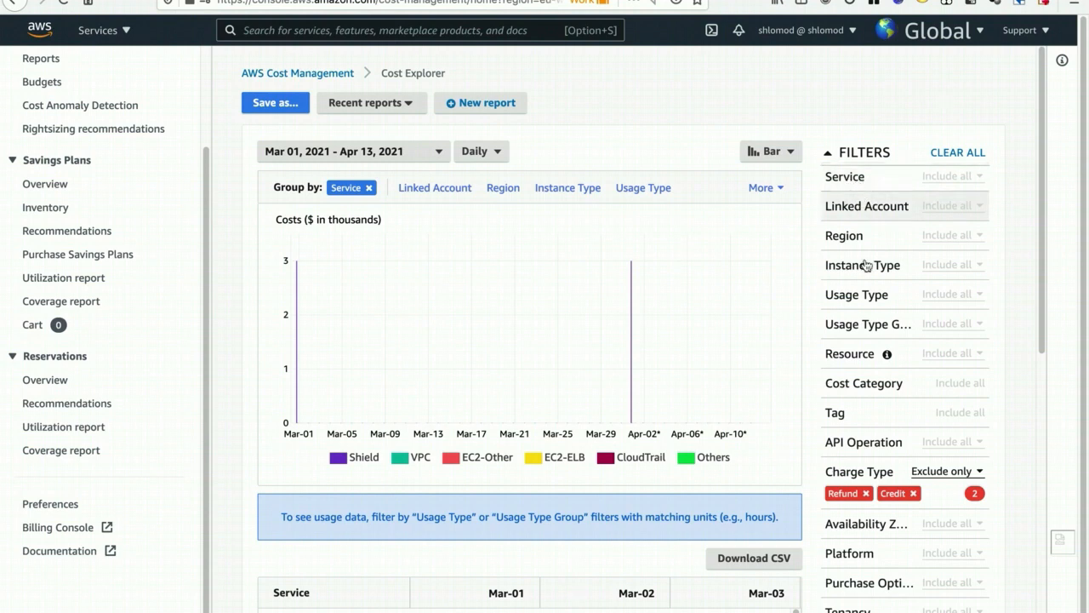
- Filter the cost report by service so that Shield is excluded
{"action": "scroll", "coordinate": [876, 554], "scroll_direction": "down", "scroll_amount": 2}
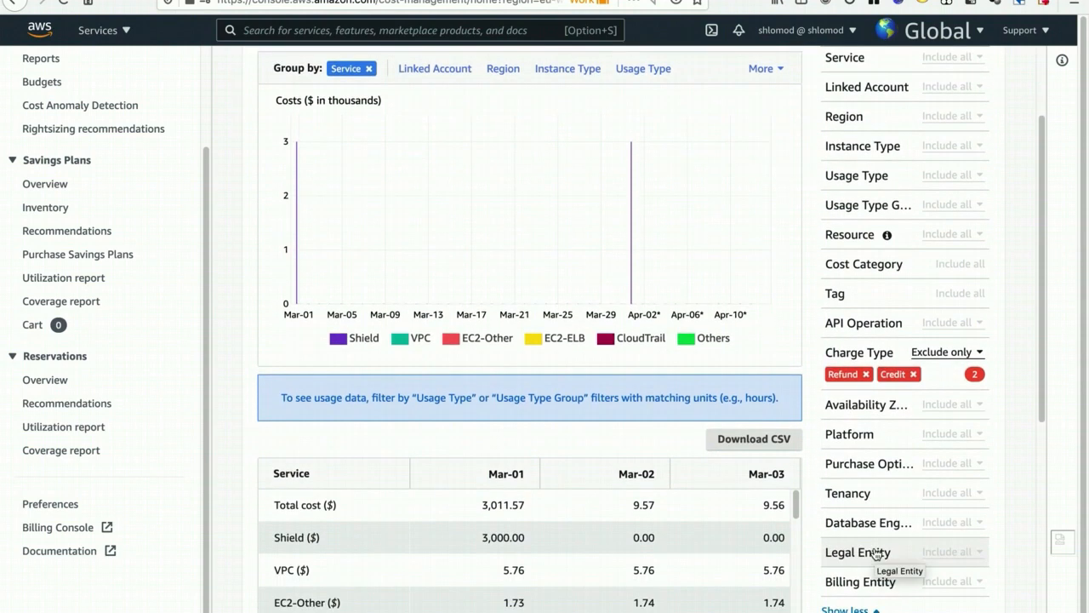
{"action": "scroll", "coordinate": [877, 553], "scroll_direction": "up", "scroll_amount": 2}
{"action": "left_click", "coordinate": [856, 180]}
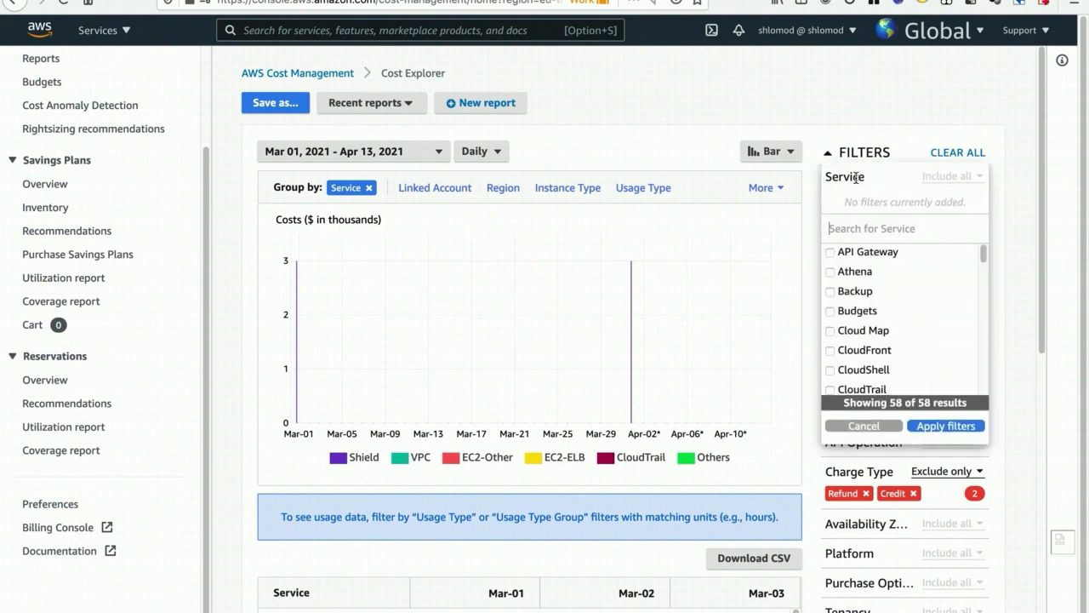
{"action": "type", "text": "shield"}
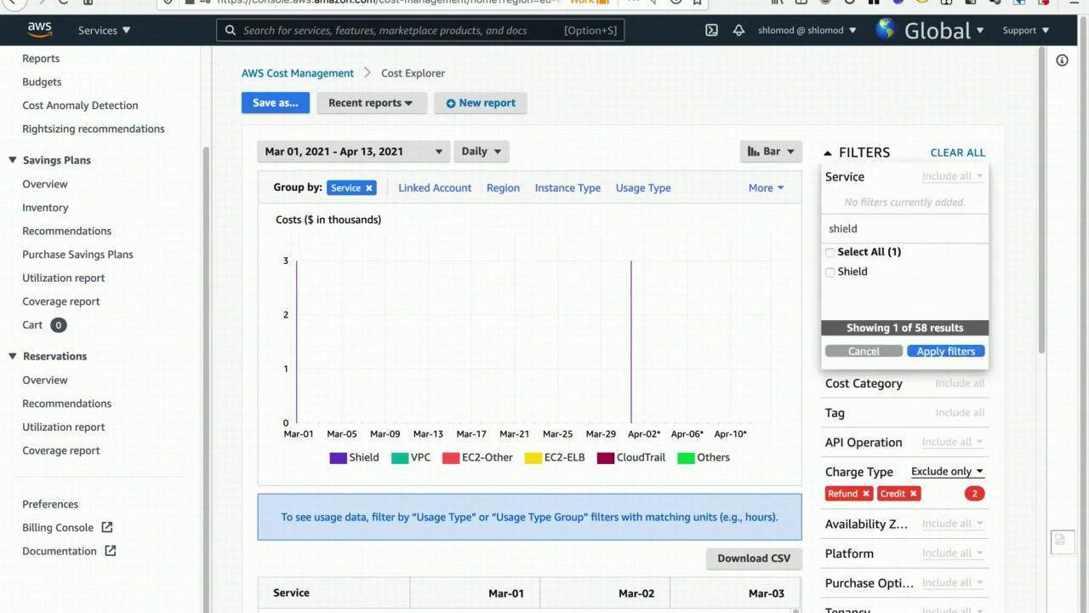
{"action": "left_click", "coordinate": [851, 272]}
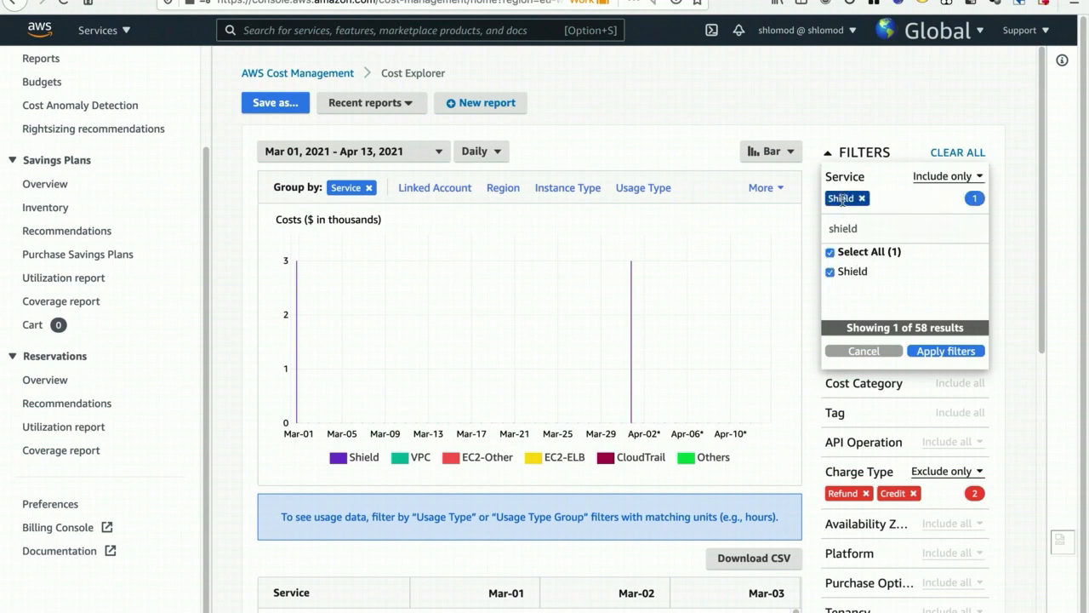
{"action": "left_click", "coordinate": [941, 179]}
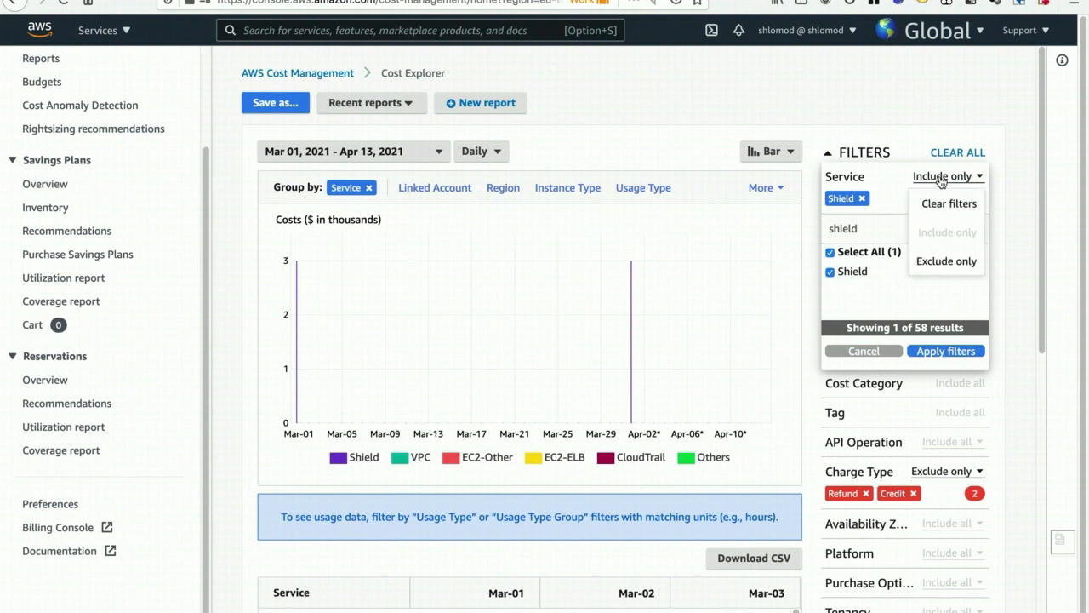
{"action": "left_click", "coordinate": [936, 263]}
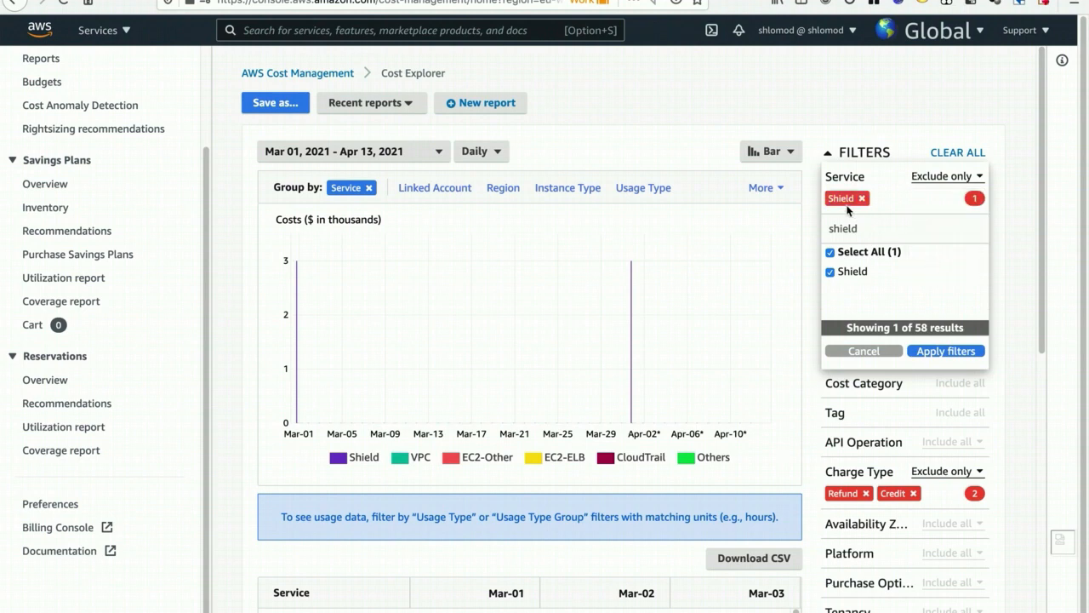
{"action": "left_click", "coordinate": [942, 353]}
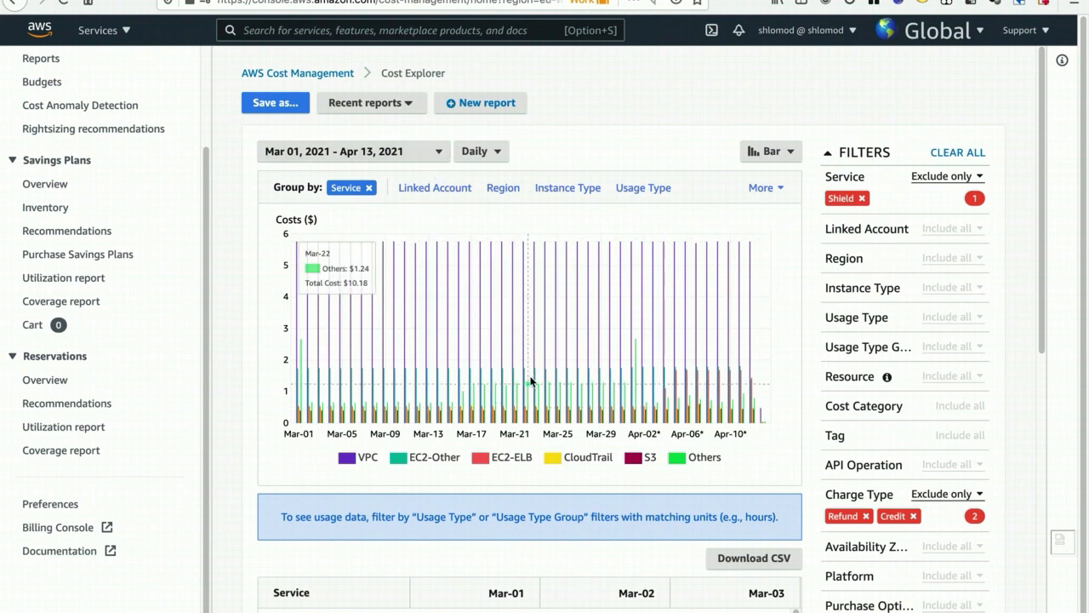
- Set the report granularity to Monthly and inspect the March 2021 costs of VPC, EC2-Other and EC2-ELB in the chart
{"action": "left_click", "coordinate": [491, 157]}
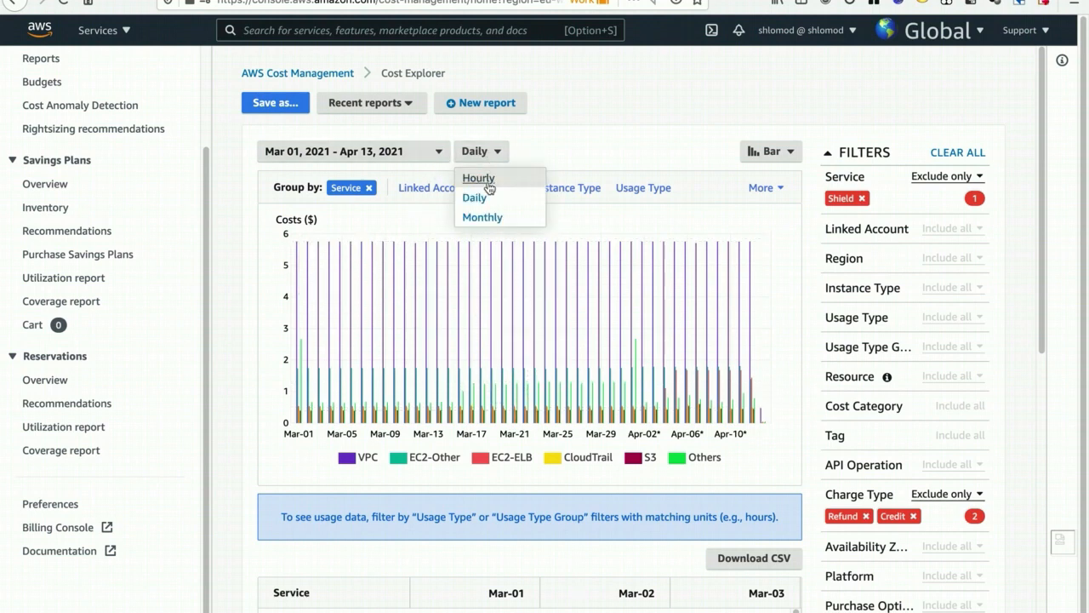
{"action": "left_click", "coordinate": [516, 220]}
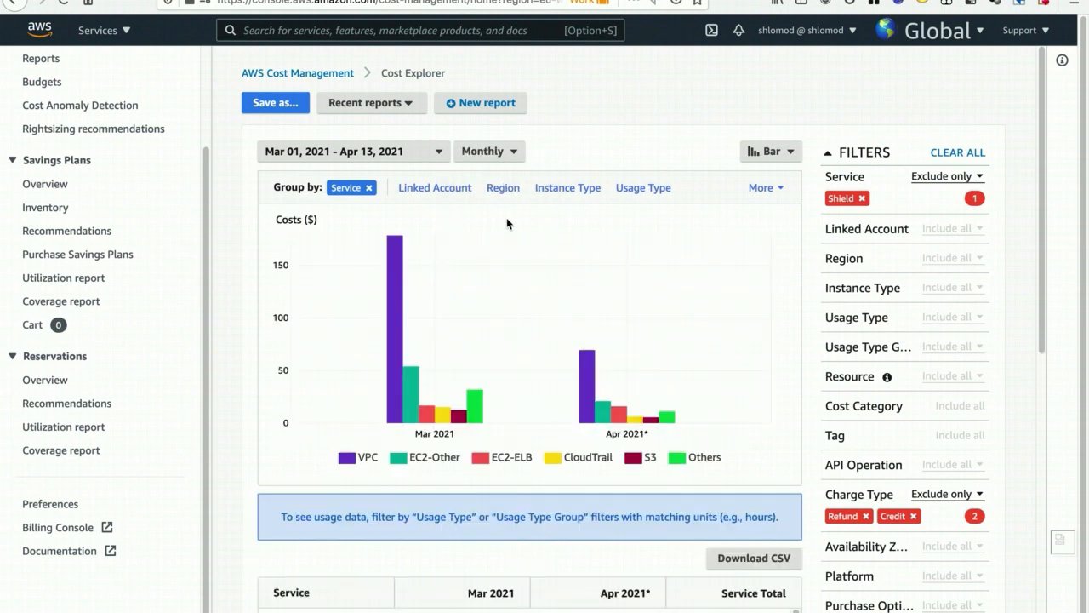
{"action": "mouse_move", "coordinate": [398, 346]}
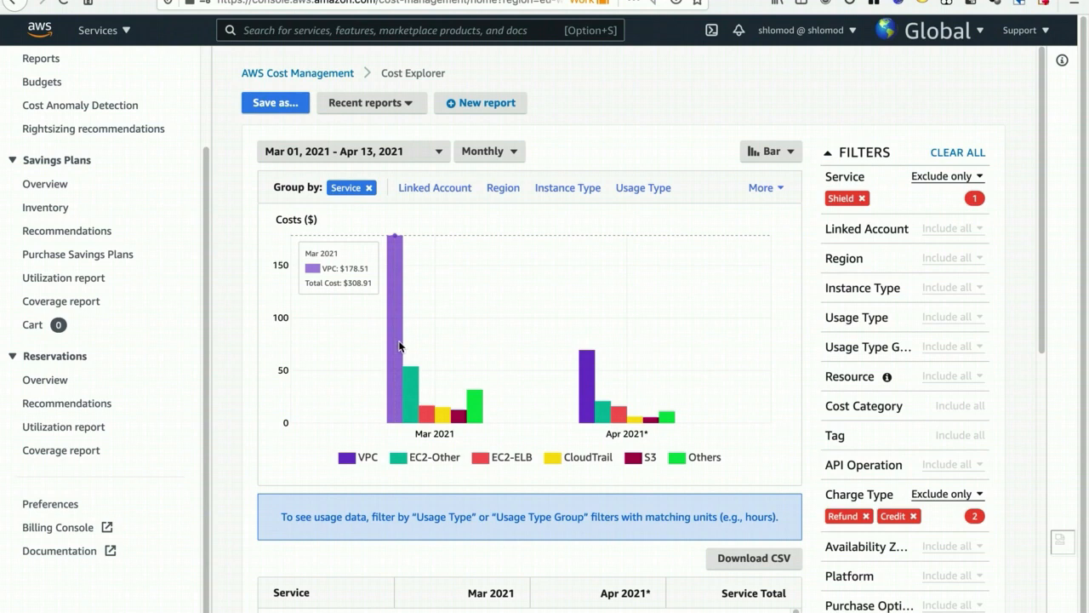
{"action": "mouse_move", "coordinate": [409, 377]}
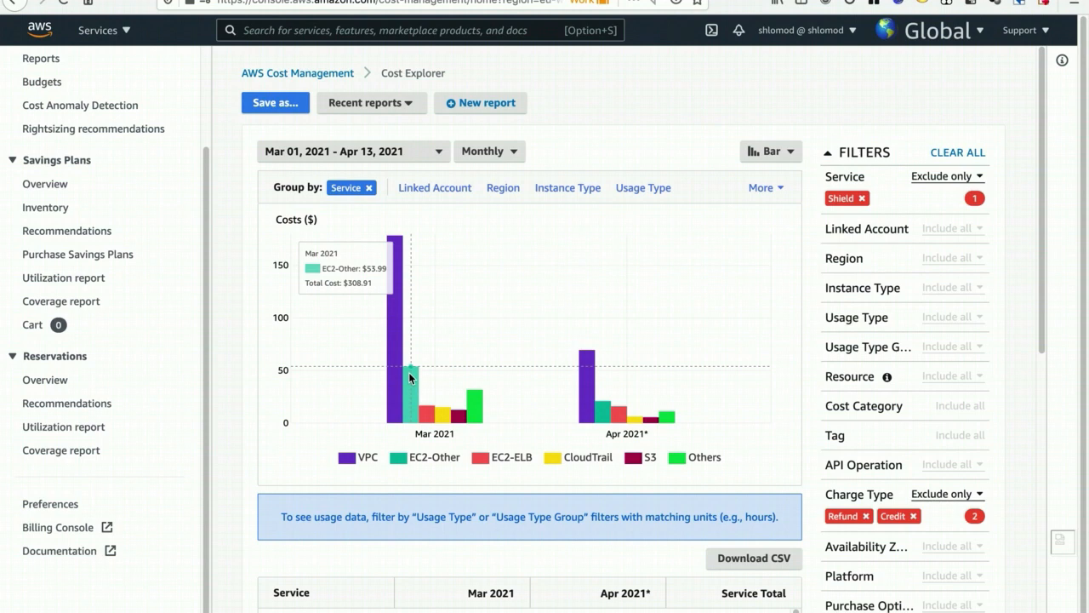
{"action": "mouse_move", "coordinate": [430, 411]}
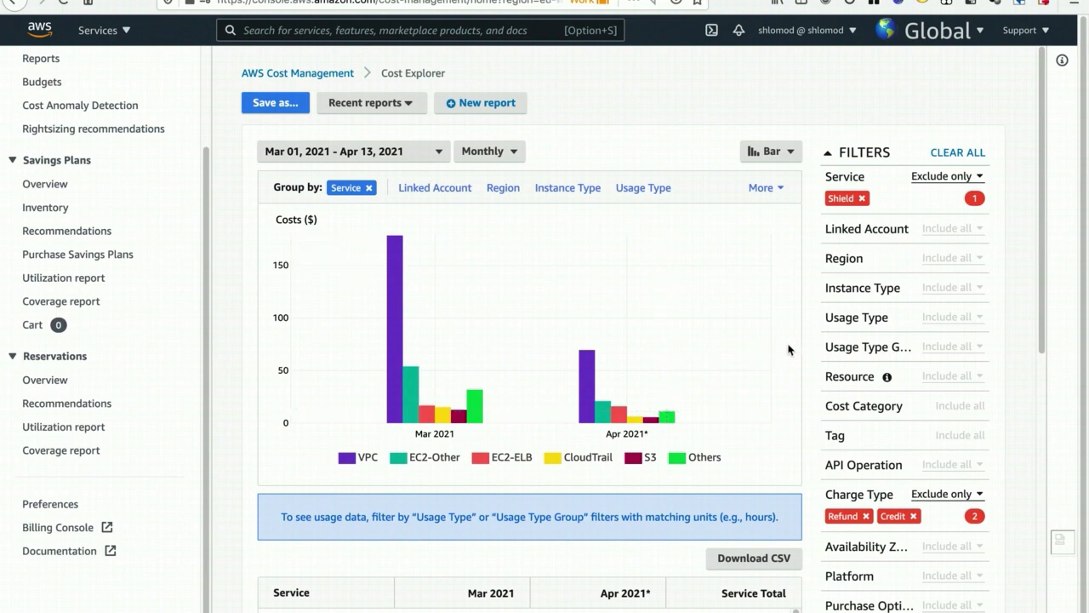
- Examine the monthly cost breakdown per service in the table below the chart
{"action": "scroll", "coordinate": [789, 349], "scroll_direction": "down", "scroll_amount": 5}
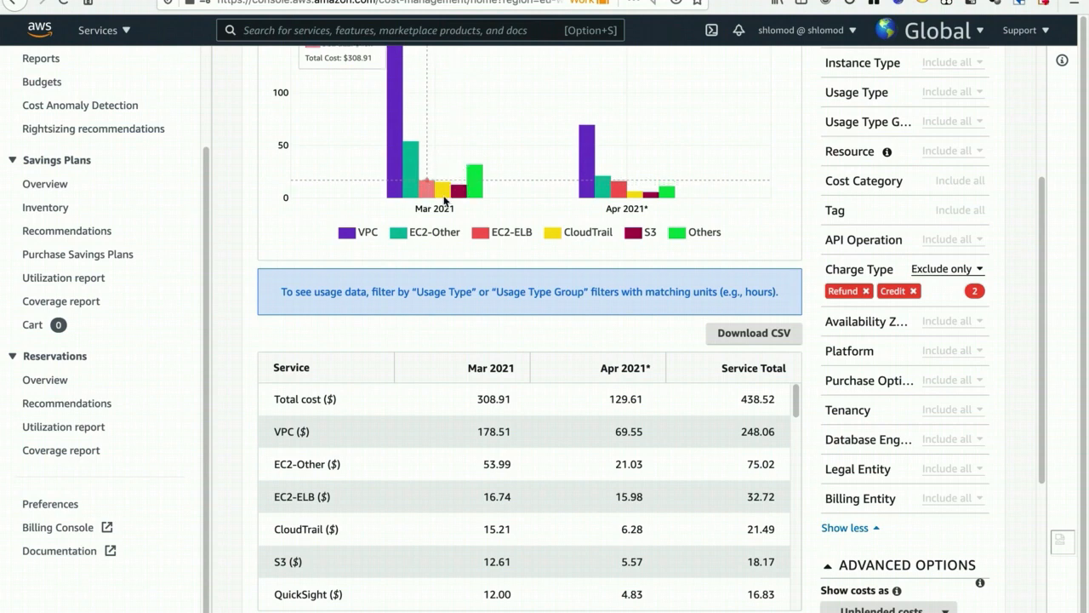
{"action": "mouse_move", "coordinate": [797, 397]}
{"action": "left_mouse_down"}
{"action": "mouse_move", "coordinate": [792, 598]}
{"action": "mouse_move", "coordinate": [794, 396]}
{"action": "left_mouse_up"}
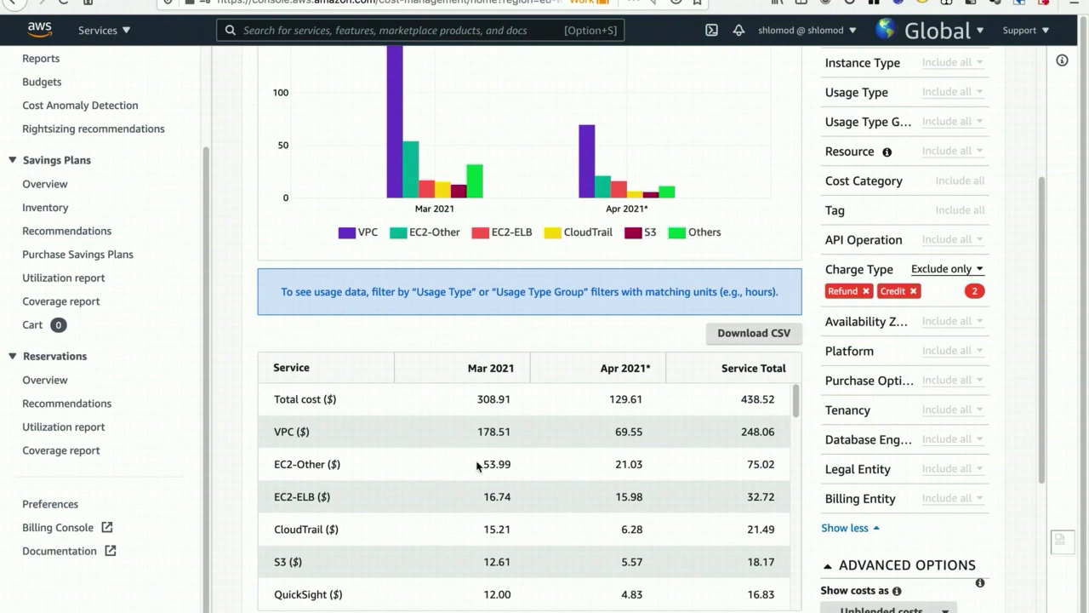
{"action": "scroll", "coordinate": [433, 509], "scroll_direction": "down", "scroll_amount": 2}
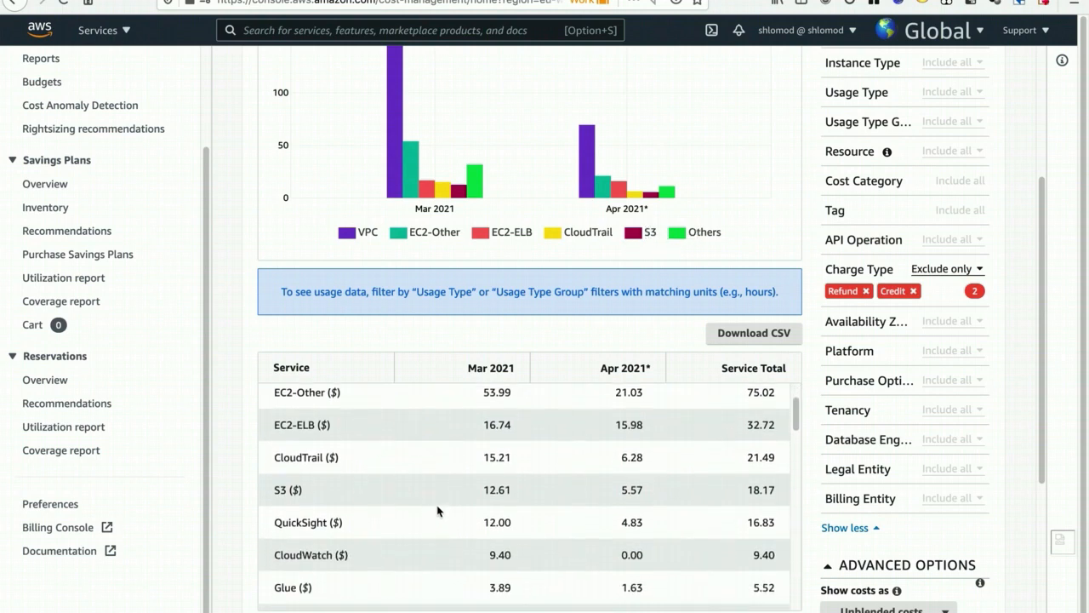
- Examine the March 2021 costs of the smaller services such as CloudWatch, Glue and Route 53 in the breakdown table
{"action": "left_click_drag", "start_coordinate": [484, 518], "coordinate": [527, 555]}
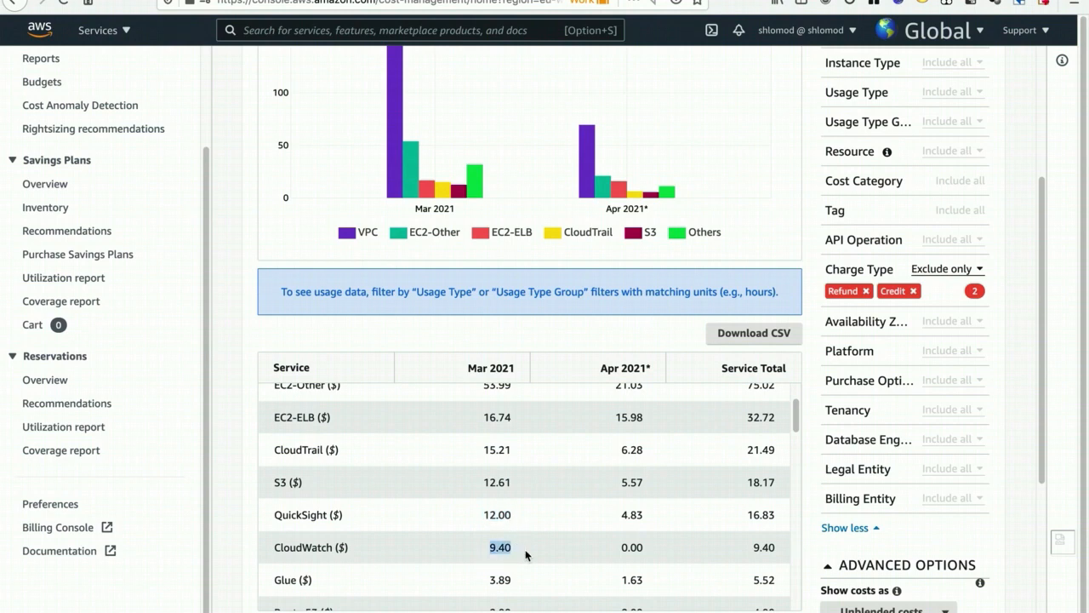
{"action": "scroll", "coordinate": [527, 540], "scroll_direction": "down", "scroll_amount": 4}
{"action": "left_click_drag", "start_coordinate": [488, 474], "coordinate": [523, 483]}
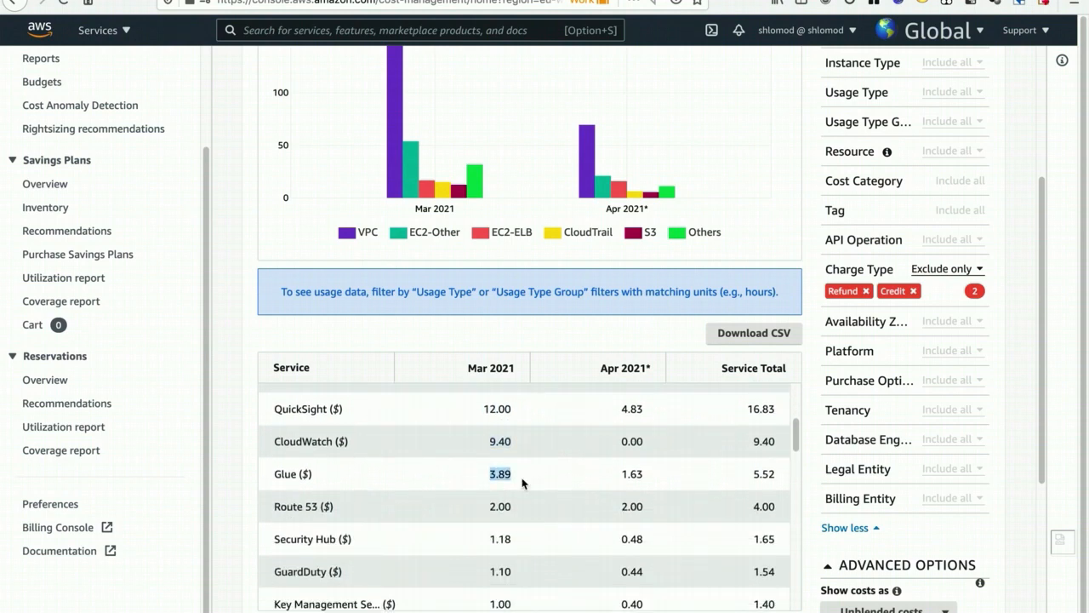
{"action": "left_click_drag", "start_coordinate": [479, 515], "coordinate": [523, 516]}
{"action": "scroll", "coordinate": [526, 520], "scroll_direction": "down", "scroll_amount": 2}
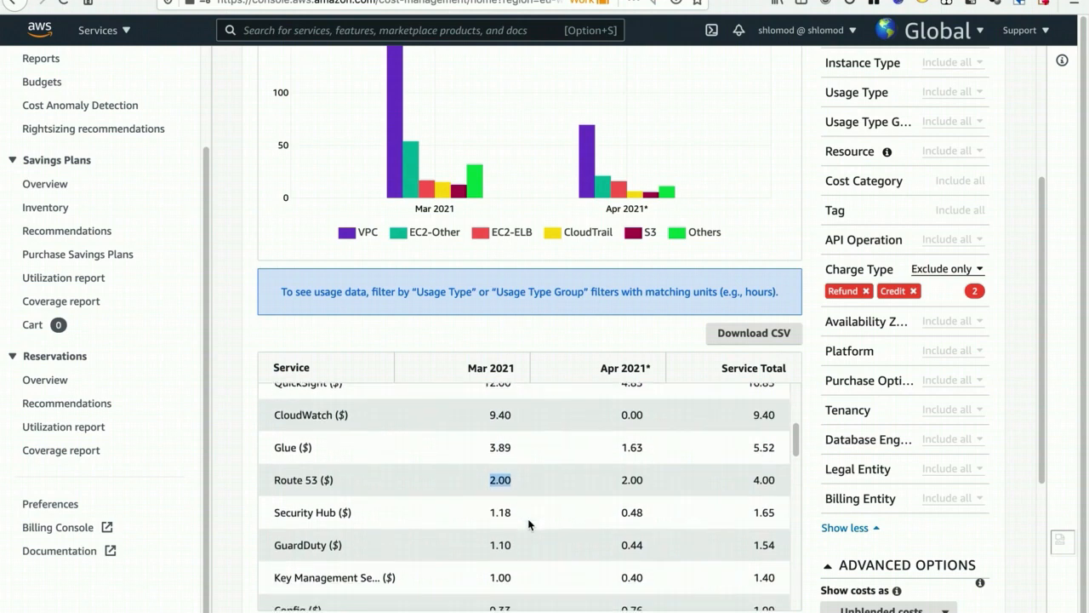
{"action": "scroll", "coordinate": [531, 515], "scroll_direction": "down", "scroll_amount": 2}
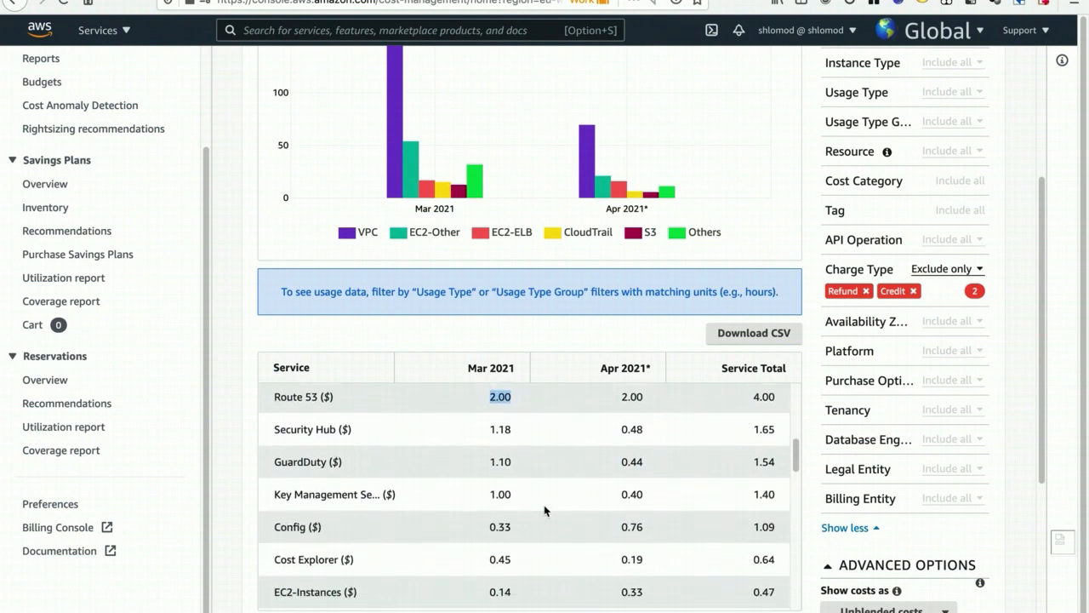
{"action": "scroll", "coordinate": [544, 505], "scroll_direction": "up", "scroll_amount": 2}
{"action": "scroll", "coordinate": [544, 505], "scroll_direction": "up", "scroll_amount": 5}
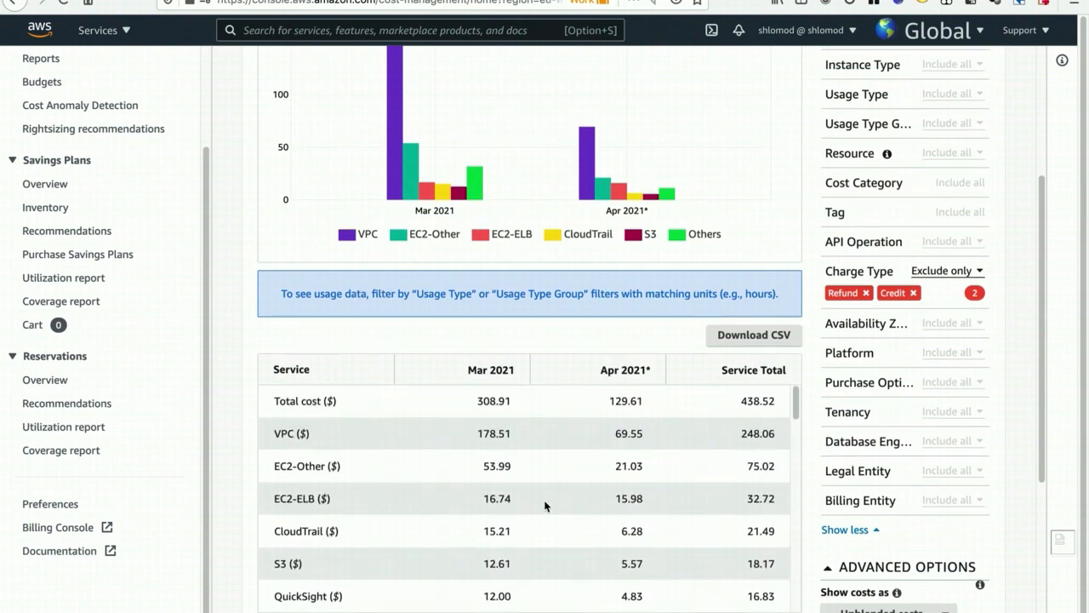
{"action": "scroll", "coordinate": [639, 398], "scroll_direction": "up", "scroll_amount": 1}
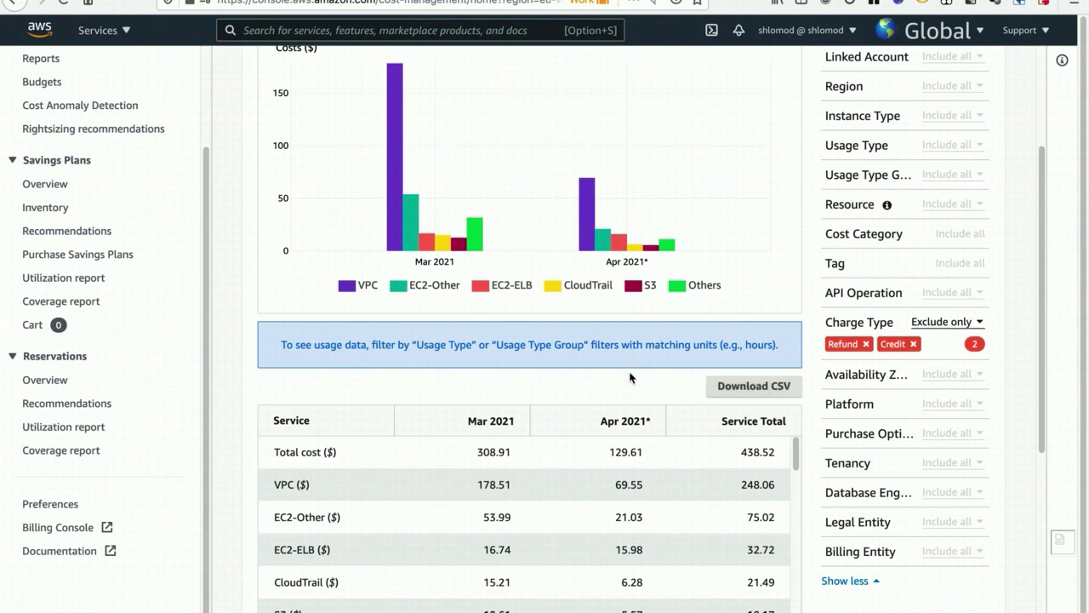
- Set the report's date range to March 1 through March 31, 2021 and apply it
{"action": "scroll", "coordinate": [629, 373], "scroll_direction": "up", "scroll_amount": 3}
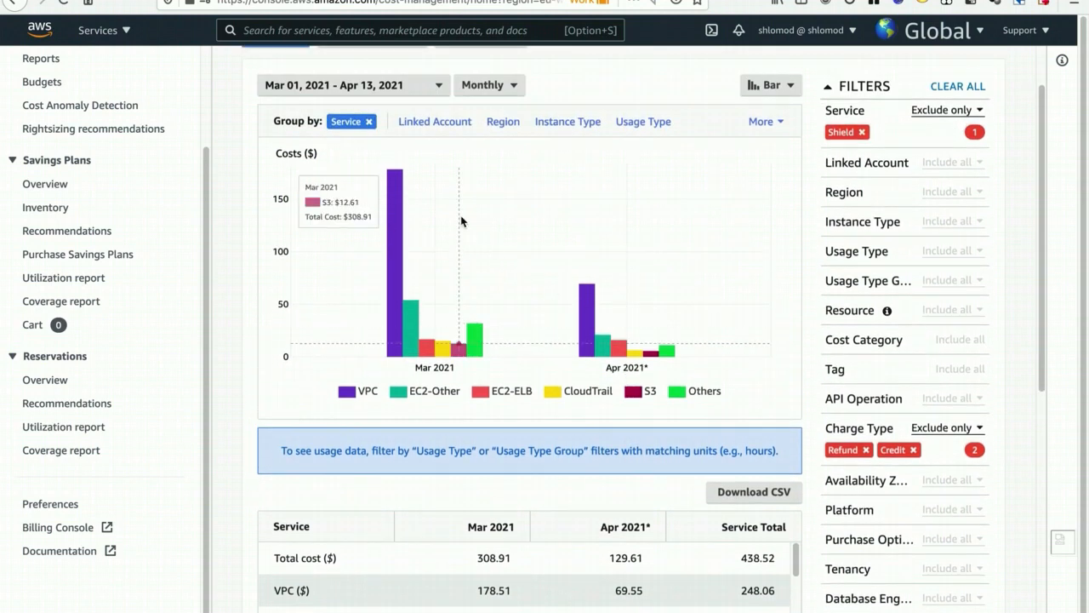
{"action": "left_click", "coordinate": [423, 90]}
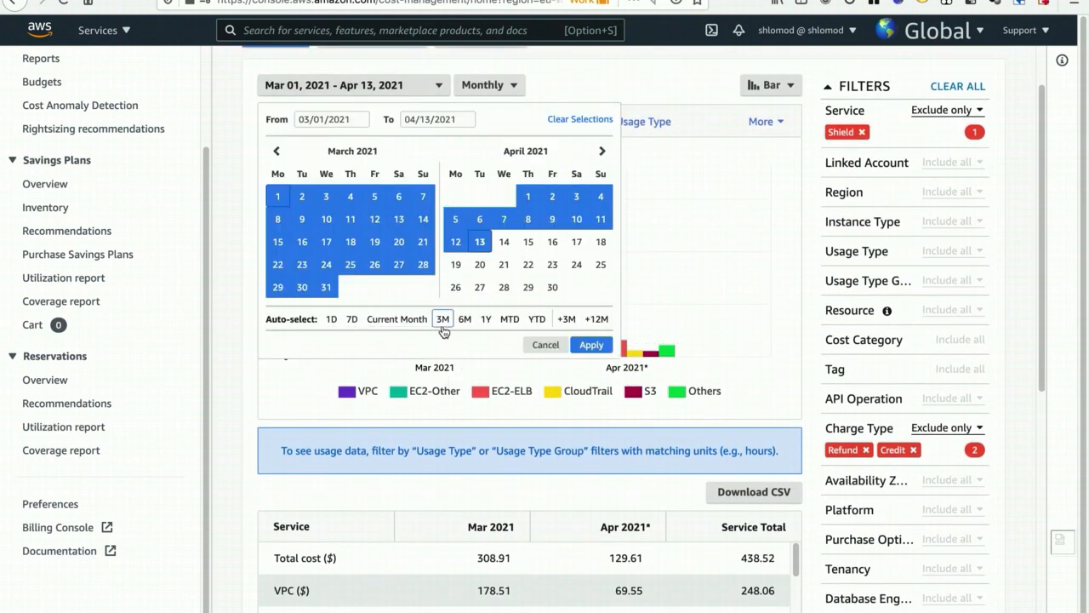
{"action": "left_click", "coordinate": [277, 197]}
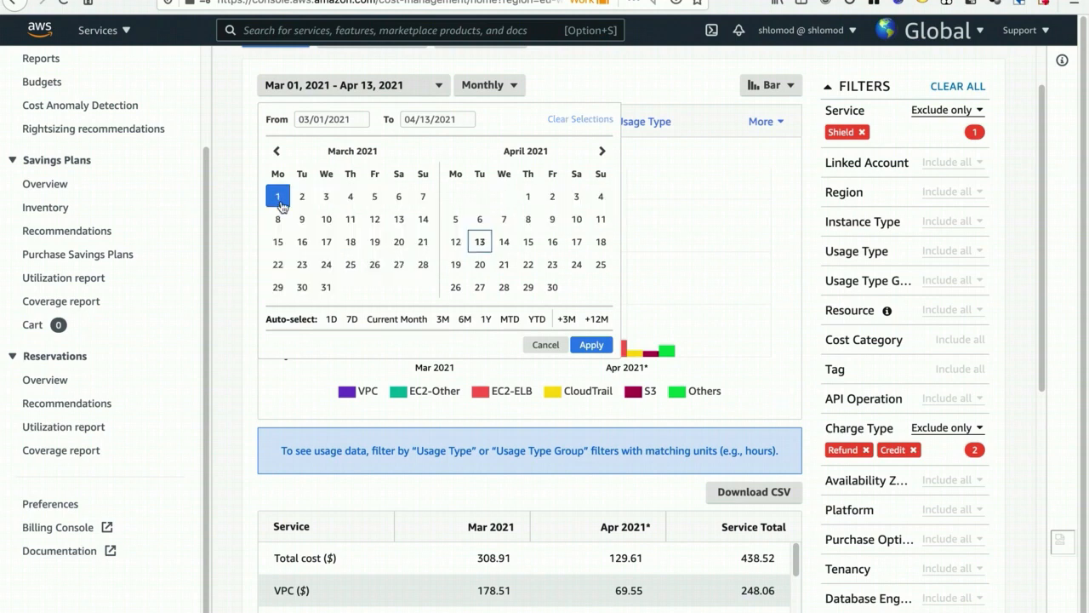
{"action": "left_click", "coordinate": [326, 288]}
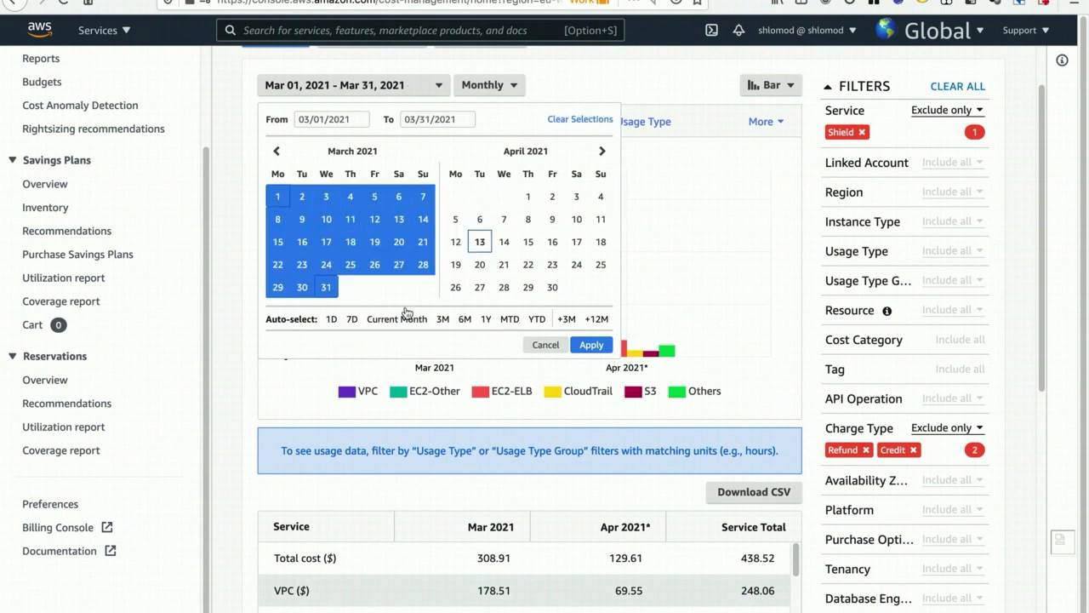
{"action": "left_click", "coordinate": [590, 345]}
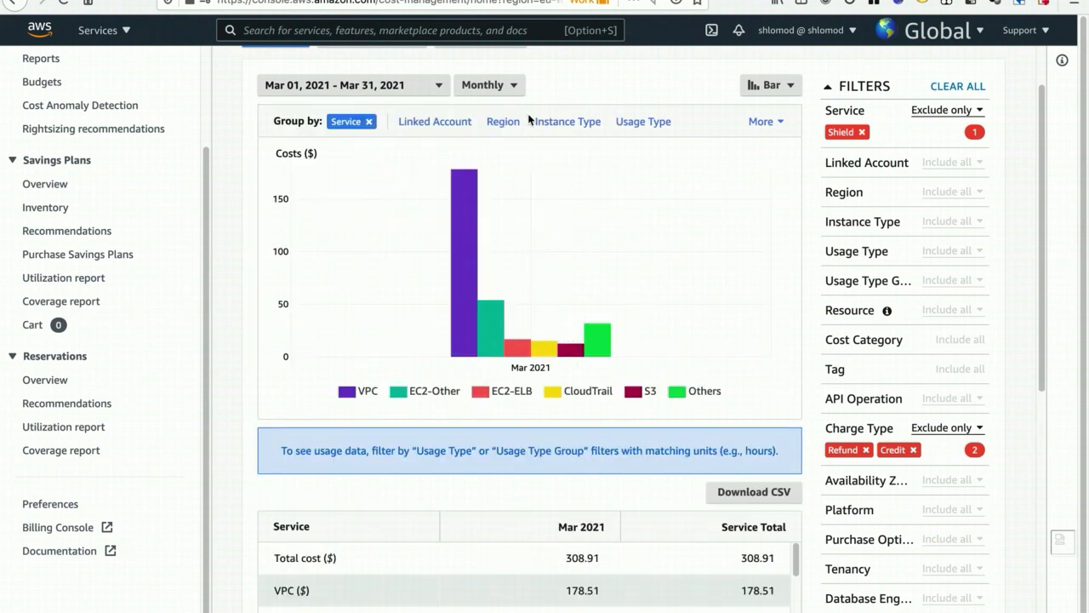
- Set the report granularity to Daily and download the cost data as a CSV file
{"action": "left_click", "coordinate": [489, 85]}
{"action": "left_click", "coordinate": [475, 132]}
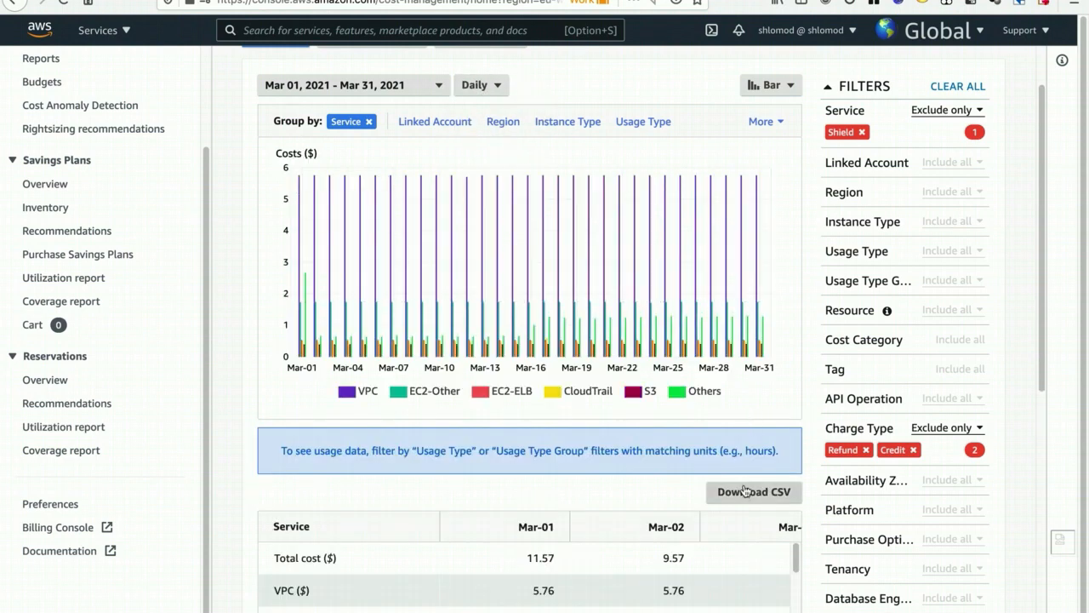
{"action": "left_click", "coordinate": [741, 498]}
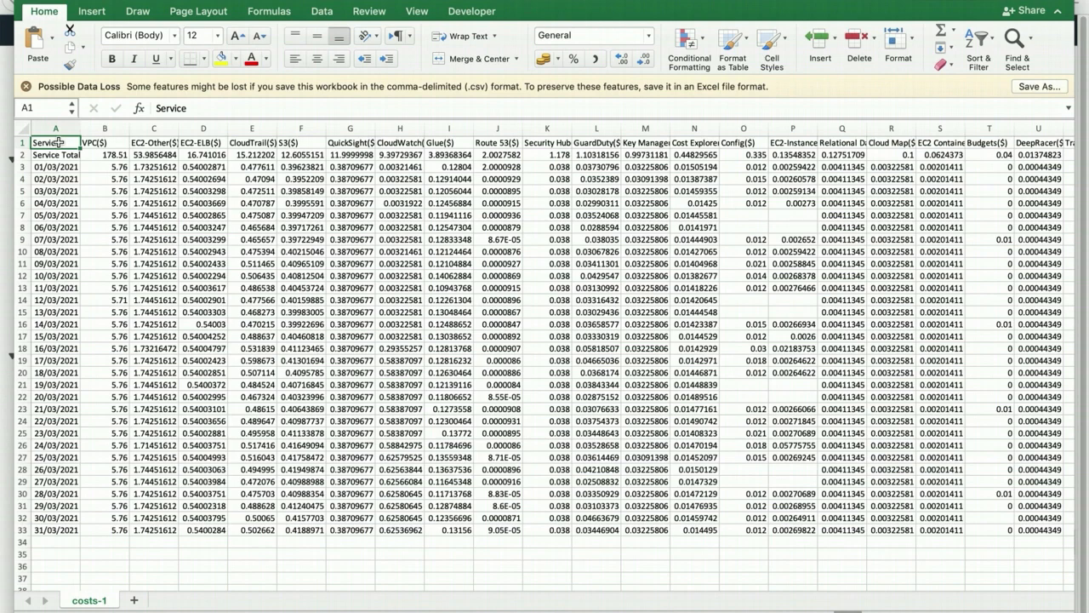
- In Excel, copy all the cost data from the costs-1 sheet and paste it transposed into a new sheet starting at A1
{"action": "key", "text": "super+shift+Down"}
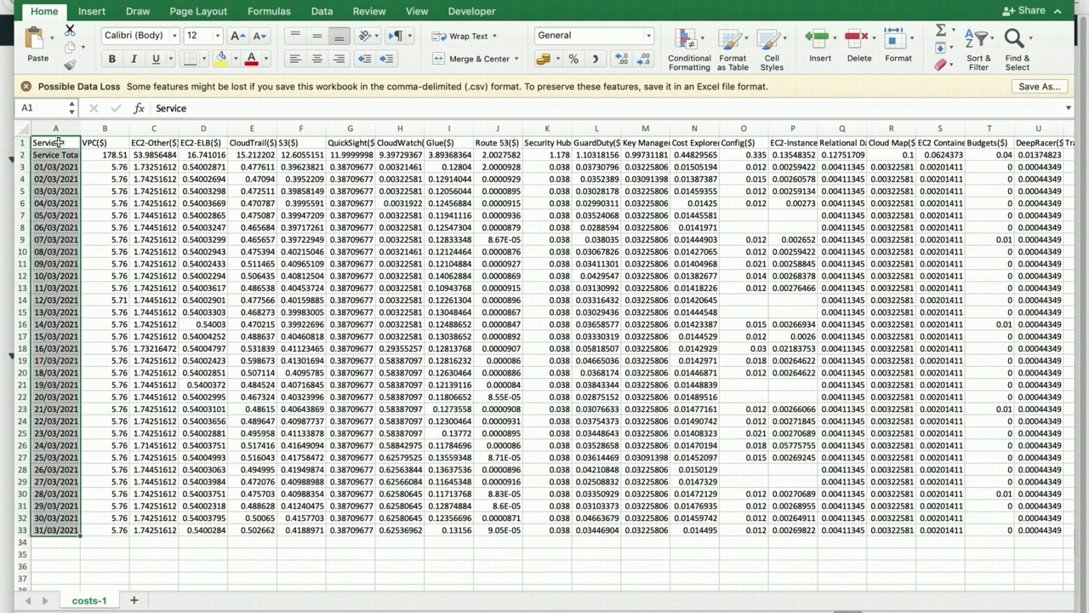
{"action": "key", "text": "super+shift+Right"}
{"action": "scroll", "coordinate": [58, 142], "scroll_direction": "left", "scroll_amount": 15}
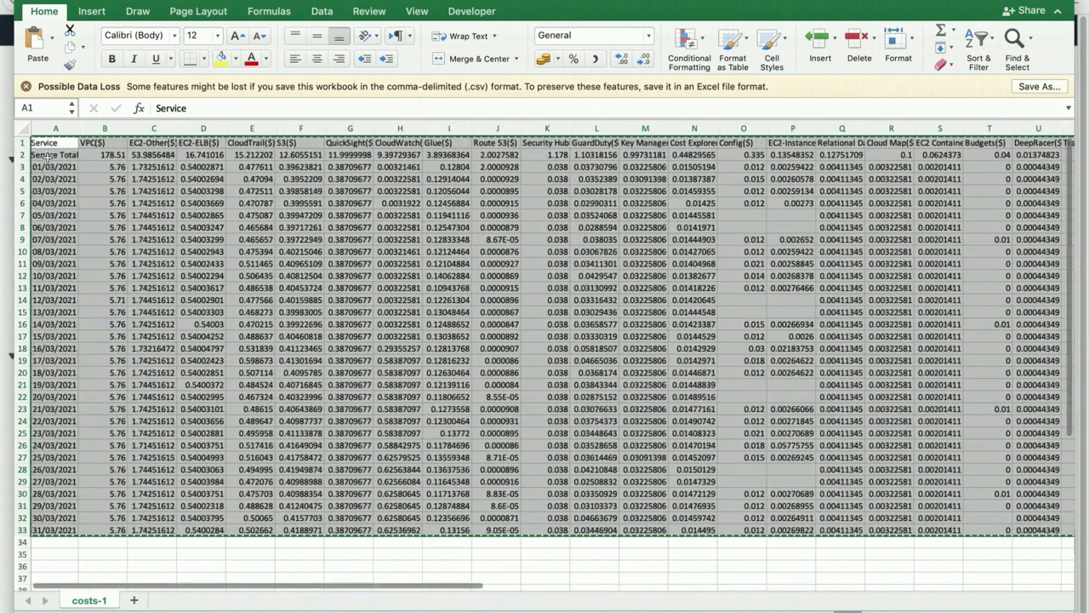
{"action": "key", "text": "super+c"}
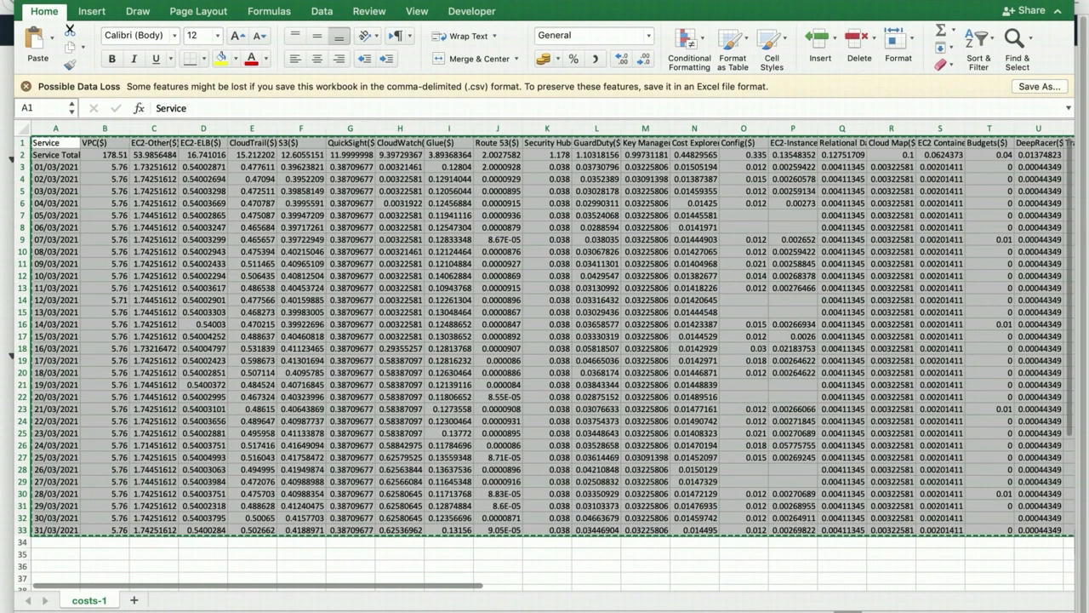
{"action": "left_click", "coordinate": [135, 601]}
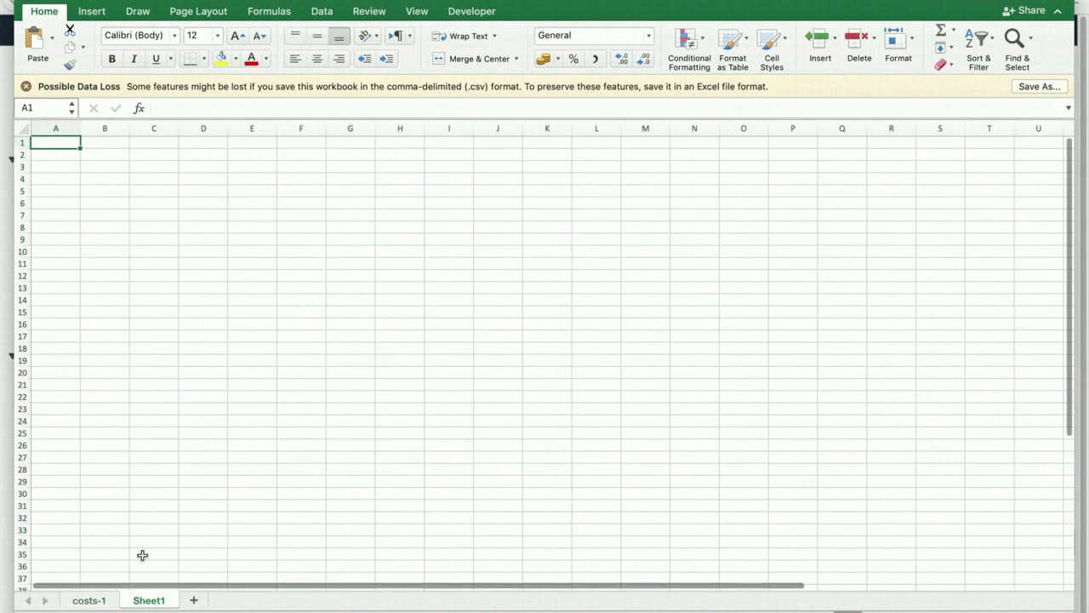
{"action": "right_click", "coordinate": [61, 141]}
{"action": "mouse_move", "coordinate": [136, 191]}
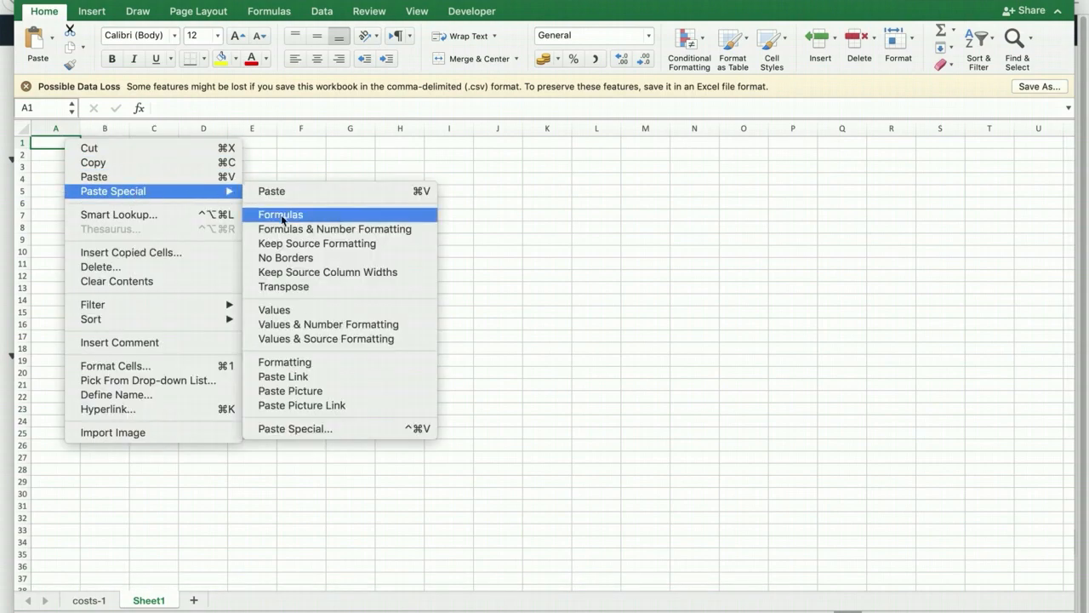
{"action": "left_click", "coordinate": [310, 288]}
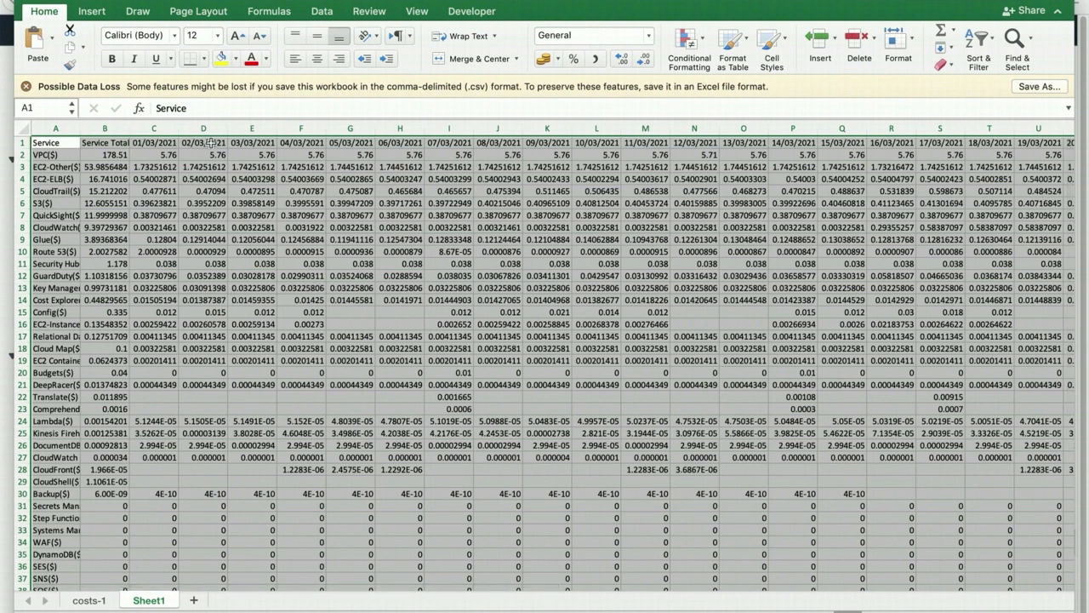
- Convert the transposed range A1:AG40 into a table with headers and fit the Service column's width to its contents
{"action": "left_click", "coordinate": [92, 11]}
{"action": "left_click", "coordinate": [145, 49]}
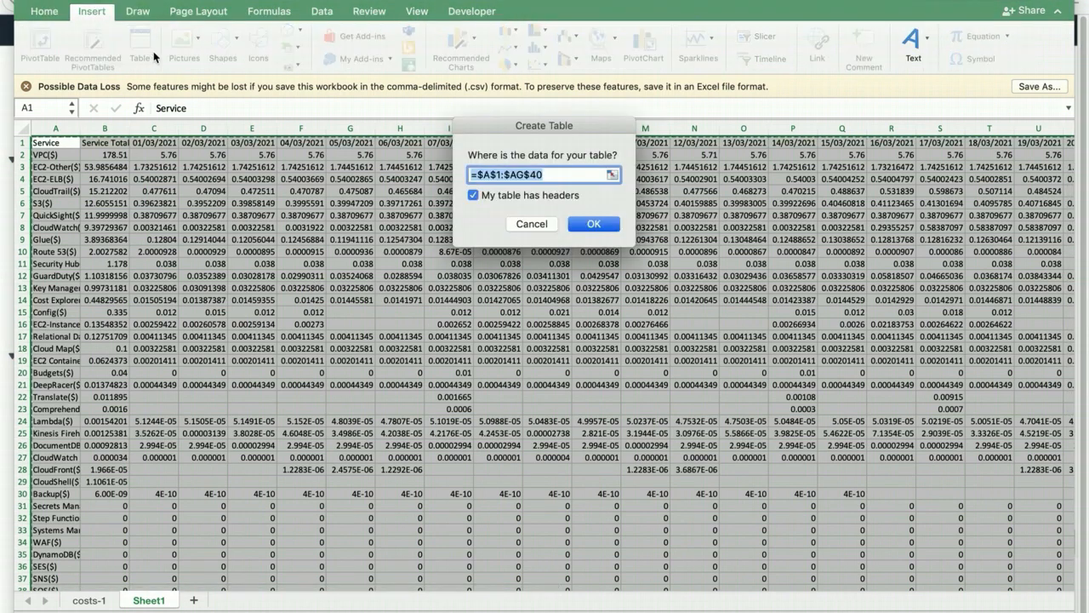
{"action": "left_click", "coordinate": [600, 224]}
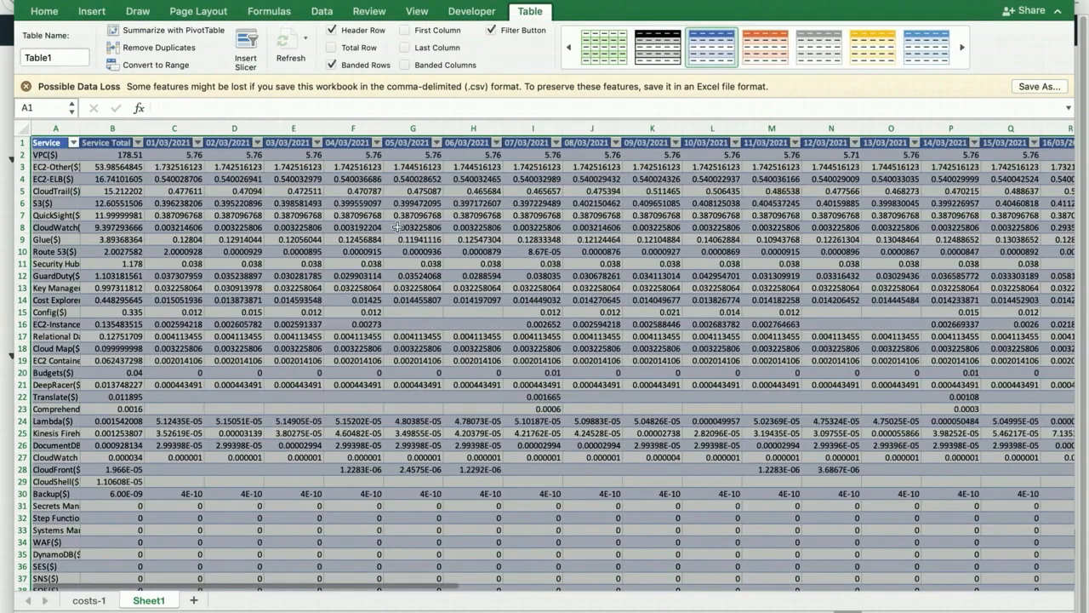
{"action": "double_click", "coordinate": [82, 125]}
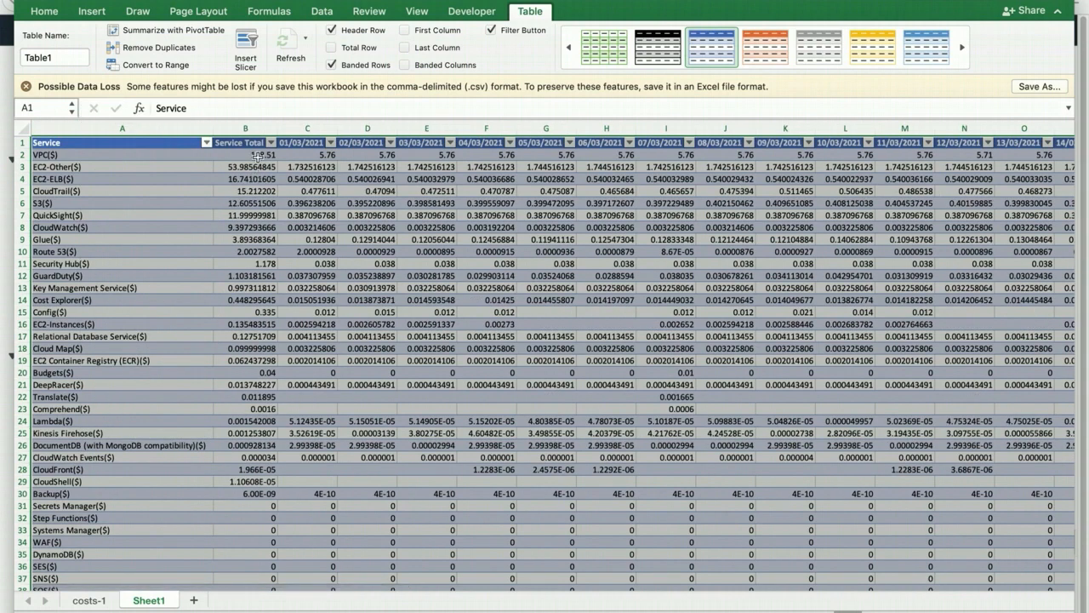
- Format all the cost values in the table, from the Service Total column through 31/03/2021, as dollar accounting amounts
{"action": "left_click", "coordinate": [254, 156]}
{"action": "key", "text": "shift+super+Down"}
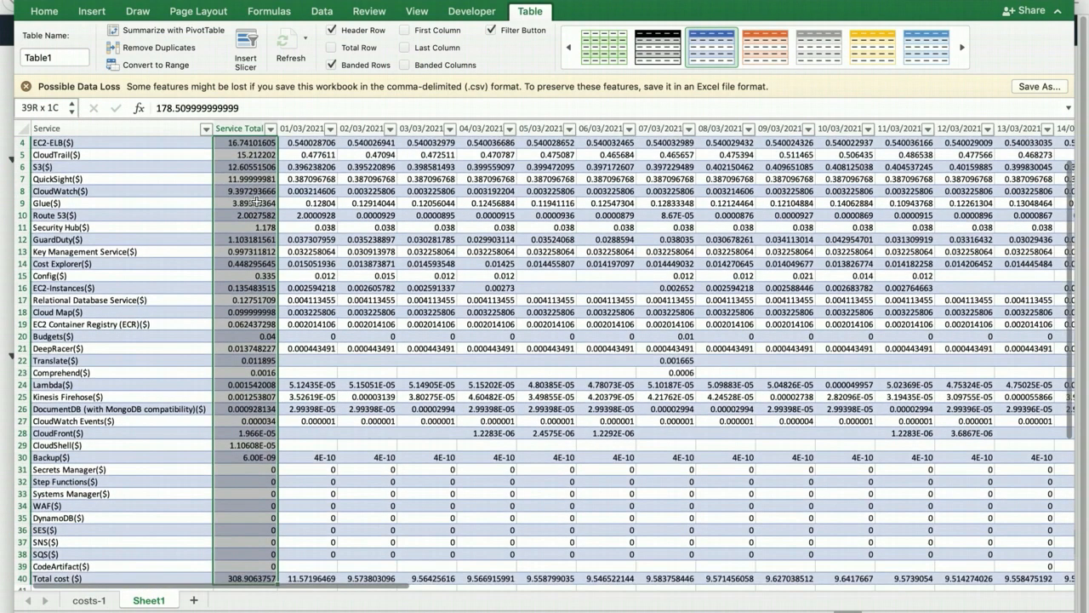
{"action": "key", "text": "shift+super+Right"}
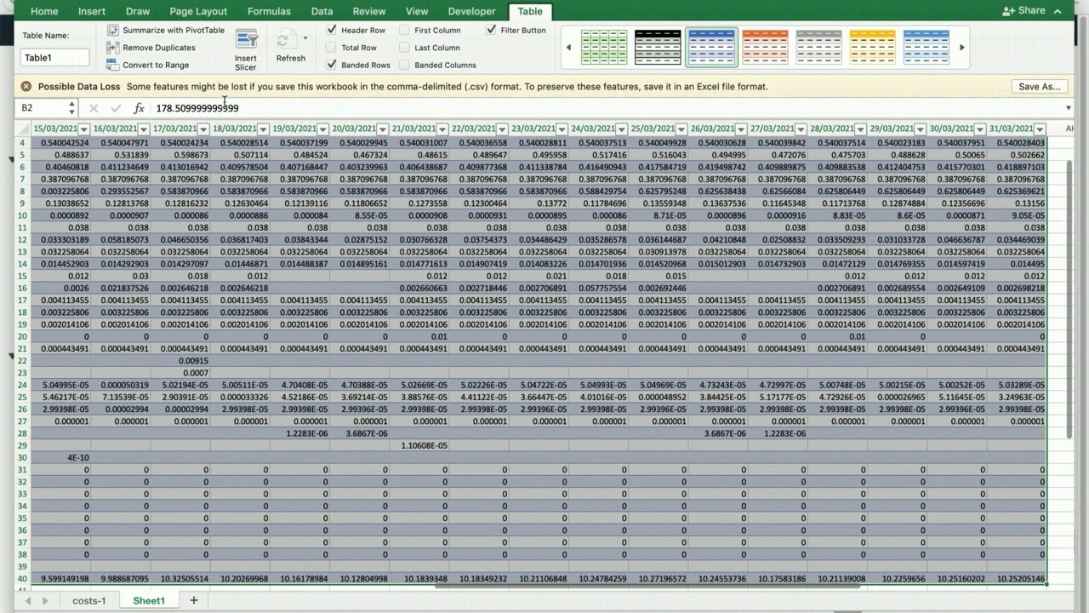
{"action": "left_click", "coordinate": [42, 12]}
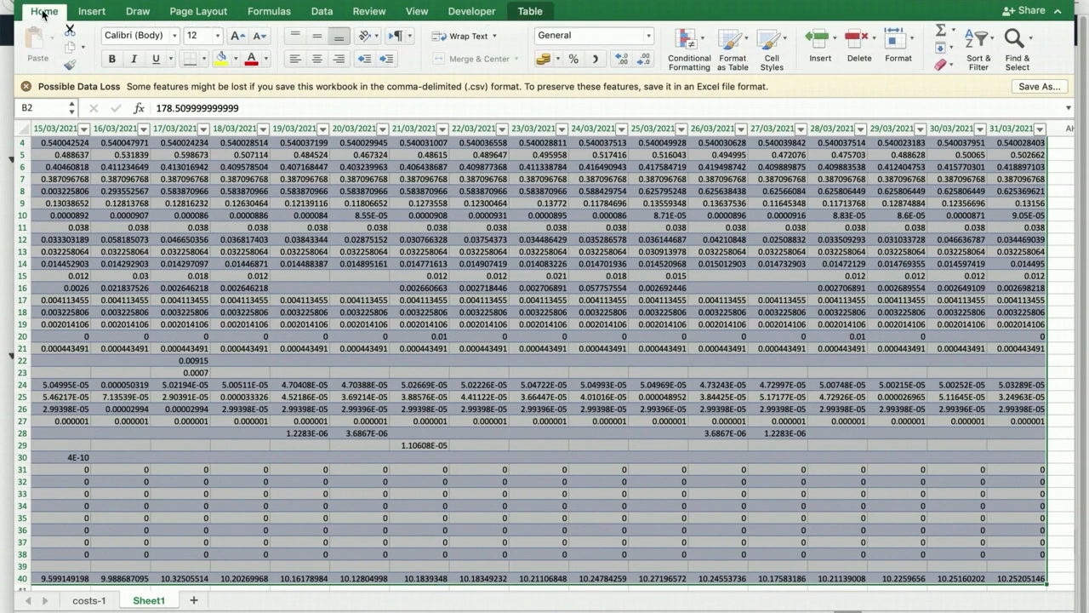
{"action": "left_click", "coordinate": [558, 58]}
{"action": "left_click", "coordinate": [565, 85]}
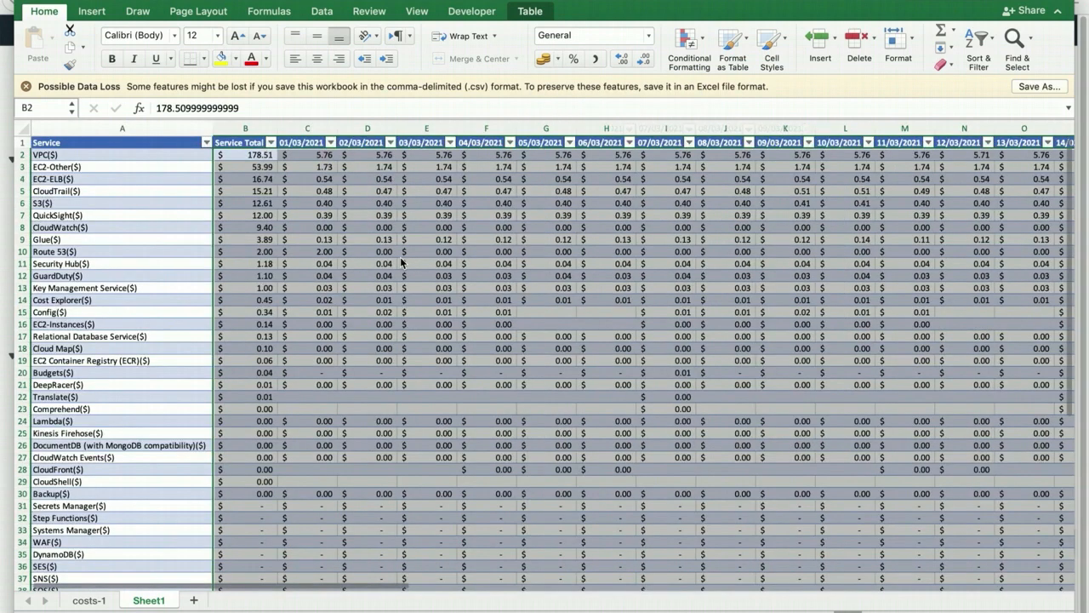
{"action": "left_click", "coordinate": [329, 285]}
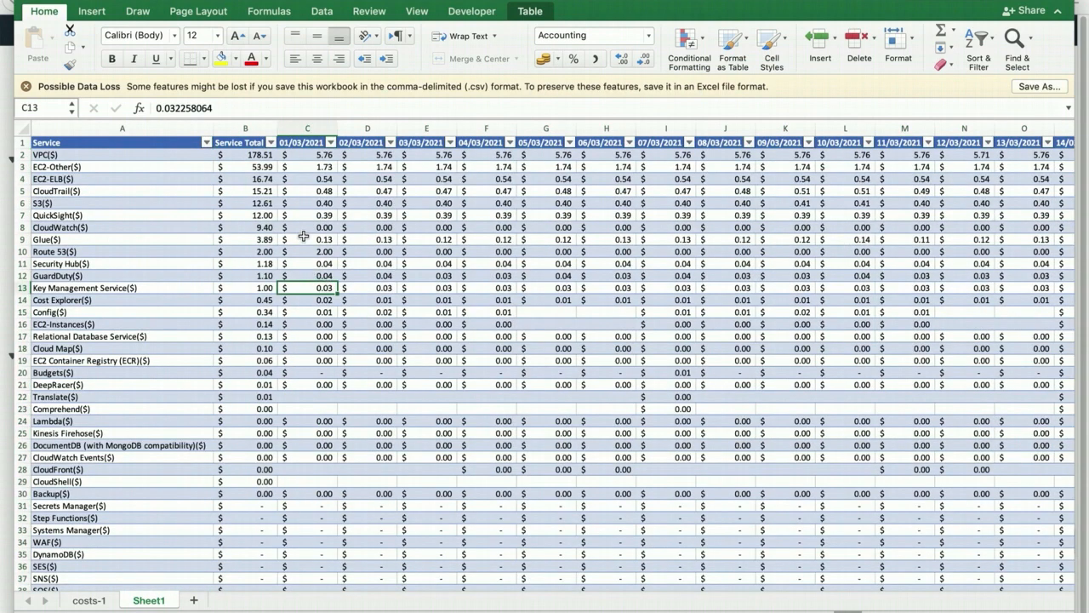
- Filter the Service Total column to values greater than or equal to 5
{"action": "left_click", "coordinate": [271, 142]}
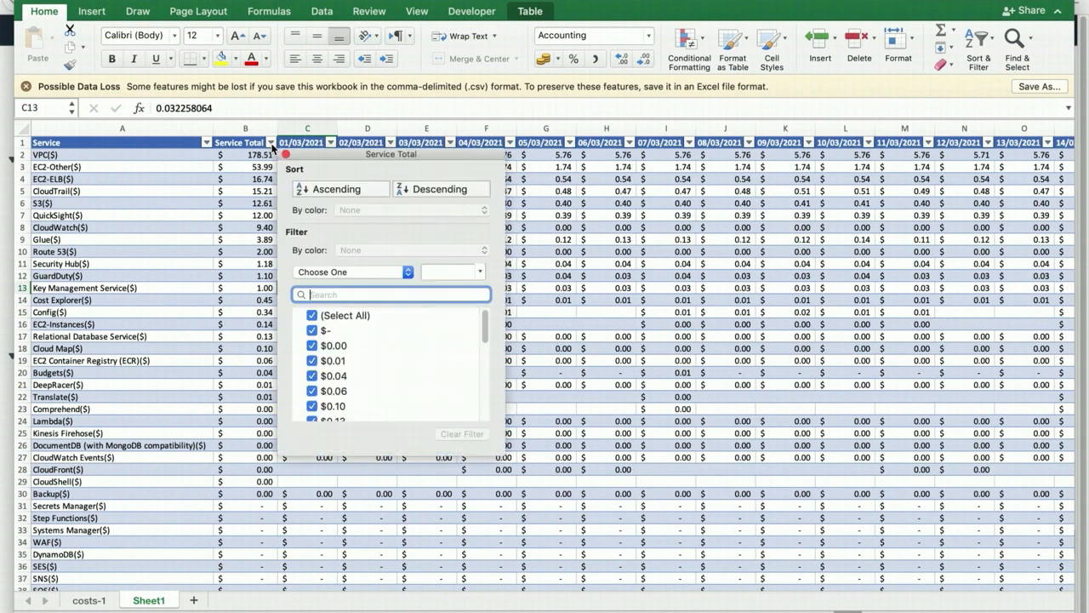
{"action": "left_click", "coordinate": [356, 272]}
{"action": "left_click", "coordinate": [354, 338]}
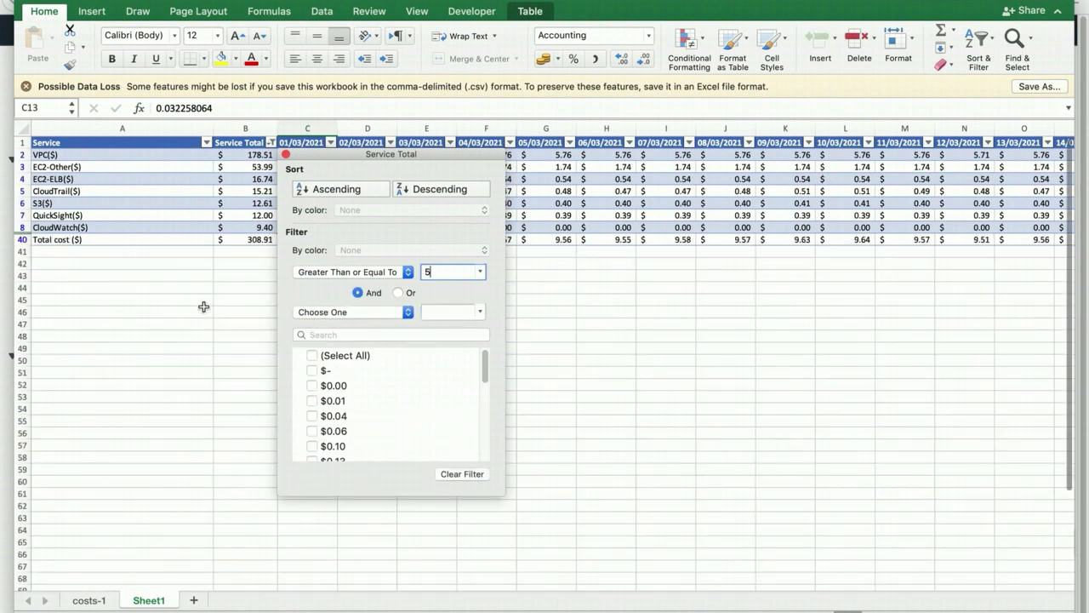
{"action": "left_click", "coordinate": [205, 308]}
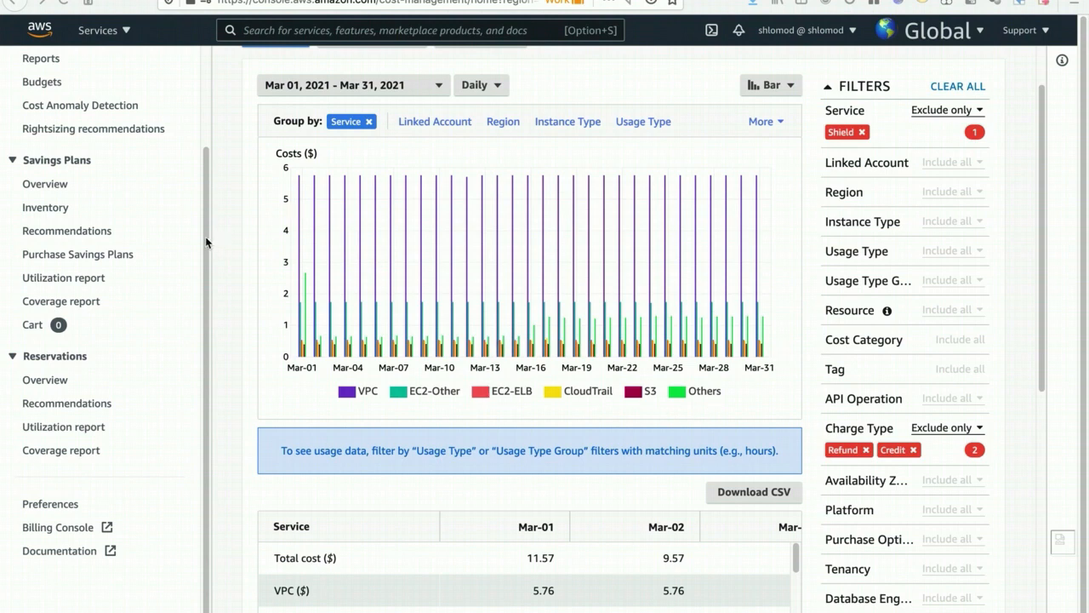
- Back in AWS Cost Explorer, save the current March 2021 view as a new report titled "Cost Explorer Floor28 Training"
{"action": "left_click_drag", "start_coordinate": [209, 199], "coordinate": [217, 89]}
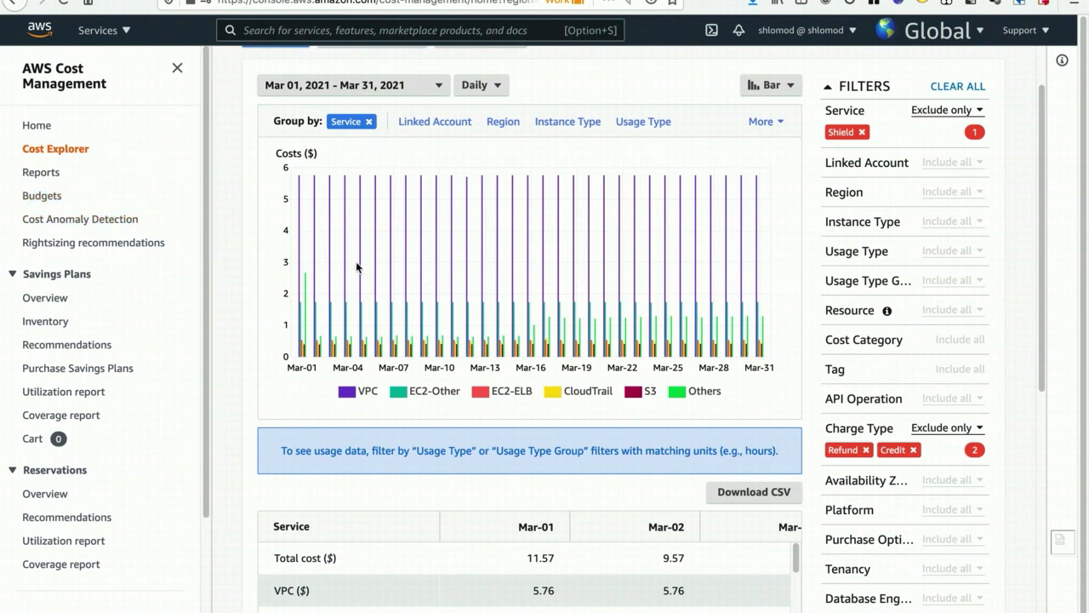
{"action": "scroll", "coordinate": [357, 267], "scroll_direction": "up", "scroll_amount": 2}
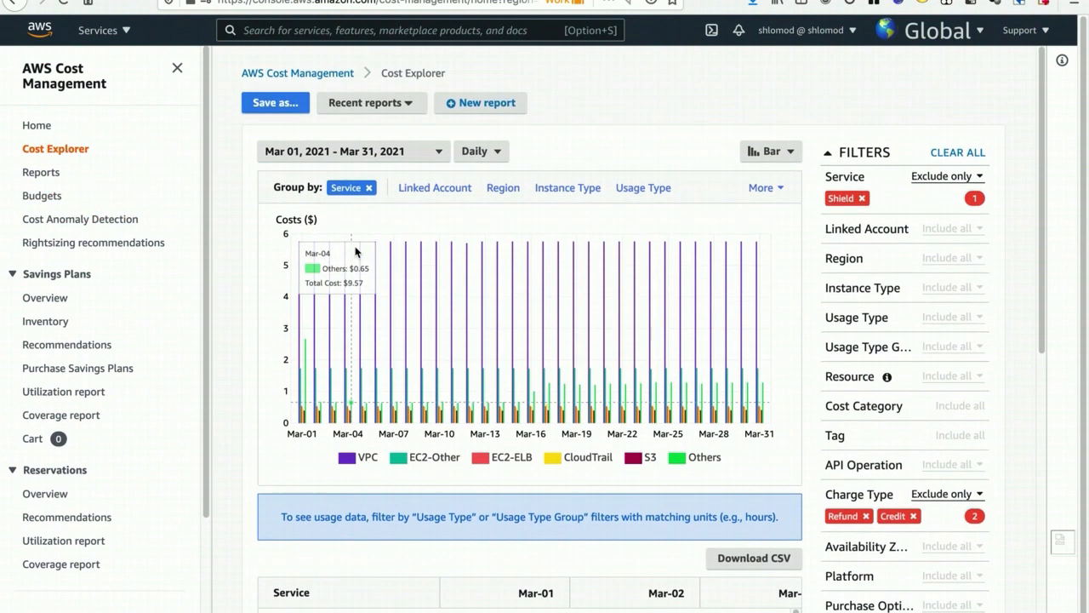
{"action": "left_click", "coordinate": [398, 109]}
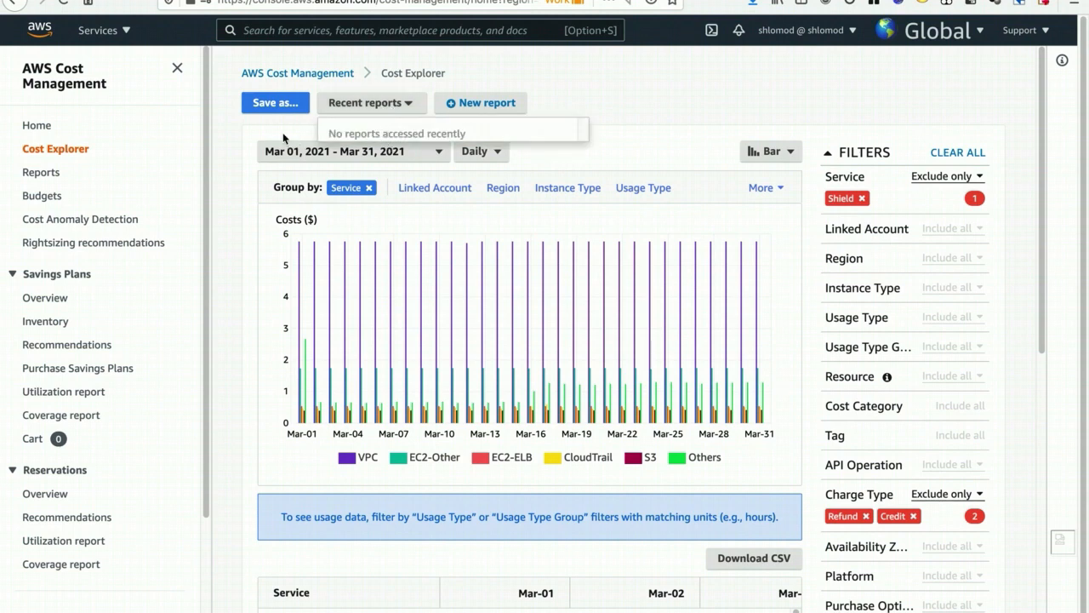
{"action": "left_click", "coordinate": [279, 107]}
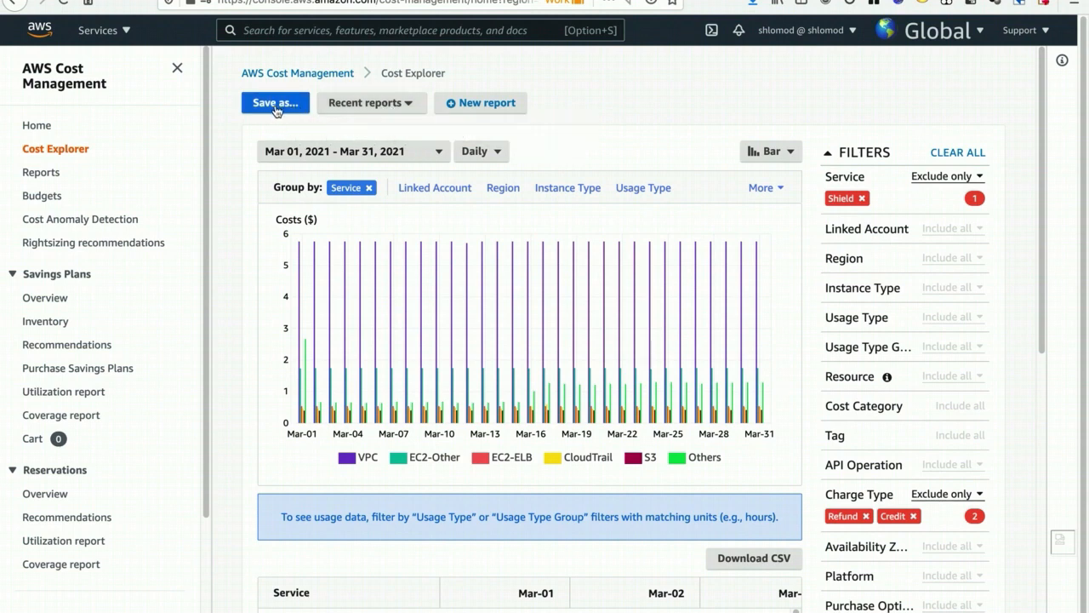
{"action": "left_click", "coordinate": [276, 107]}
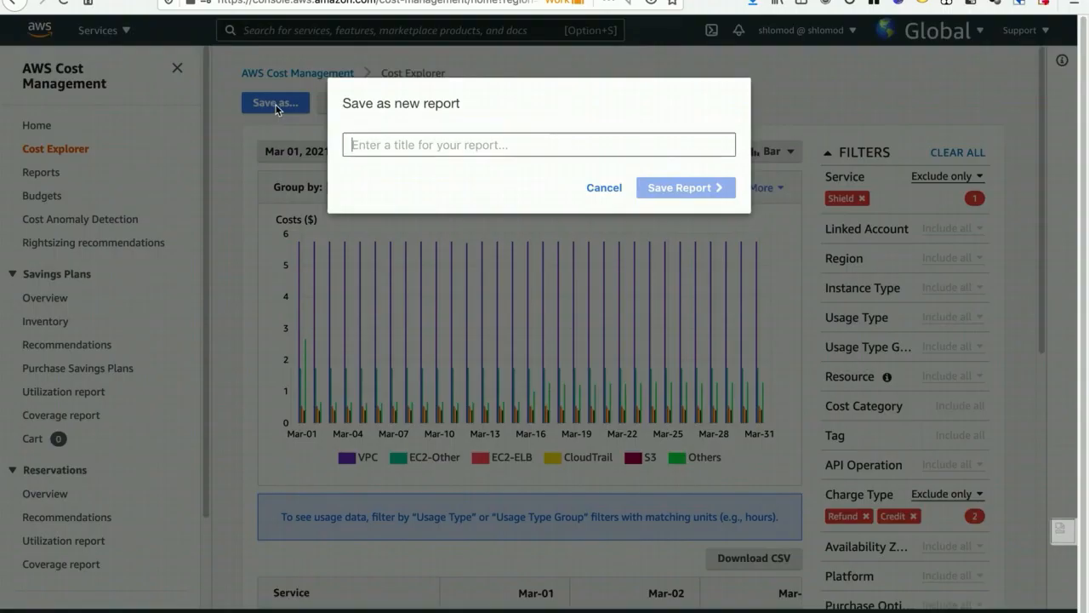
{"action": "type", "text": "Cos"}
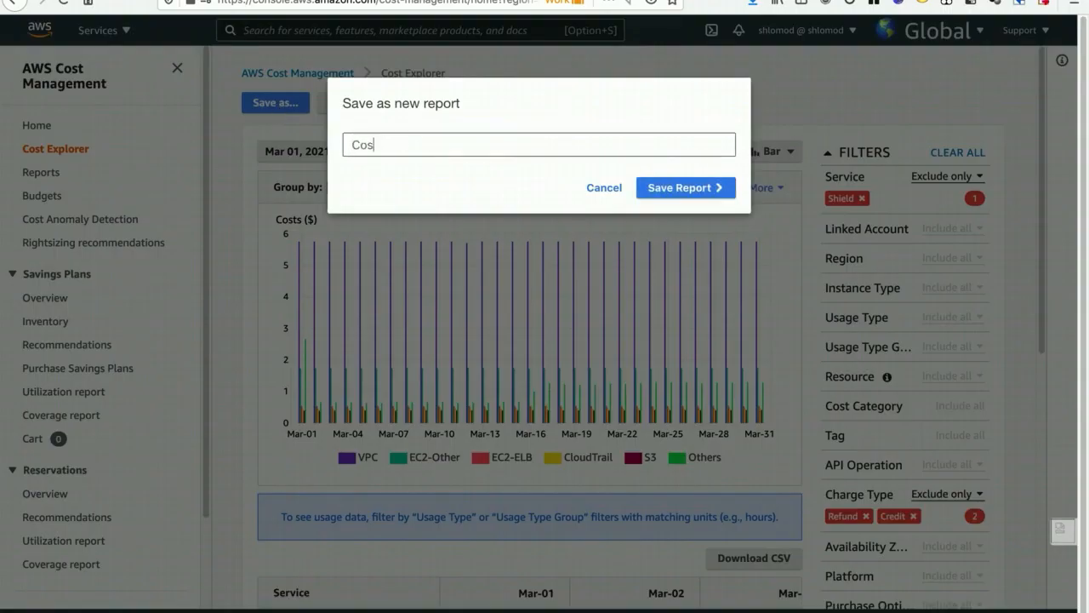
{"action": "type", "text": "t Explorer F"}
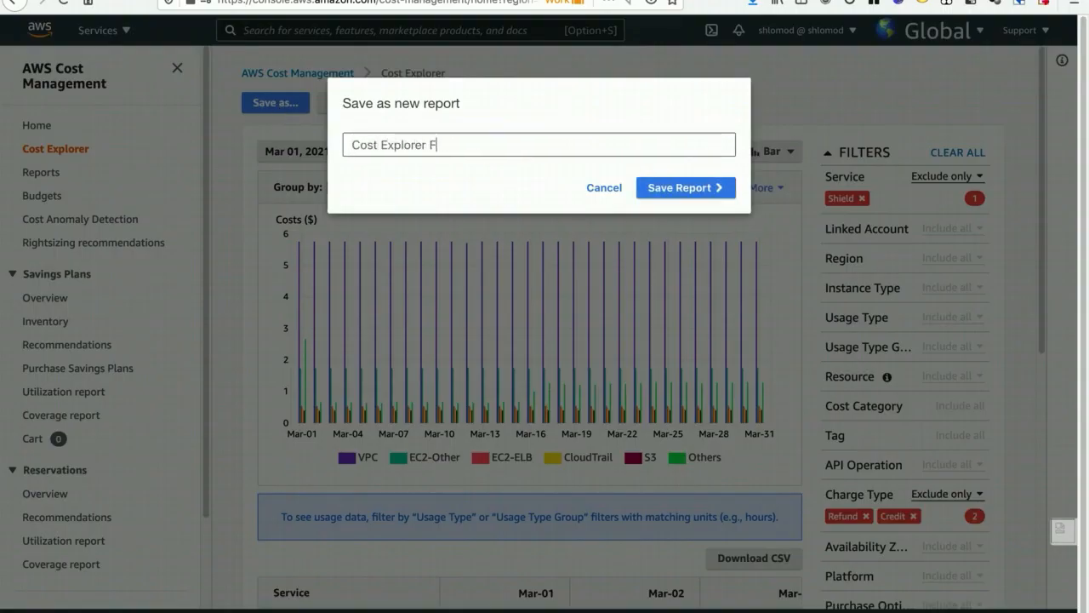
{"action": "type", "text": "loor28"}
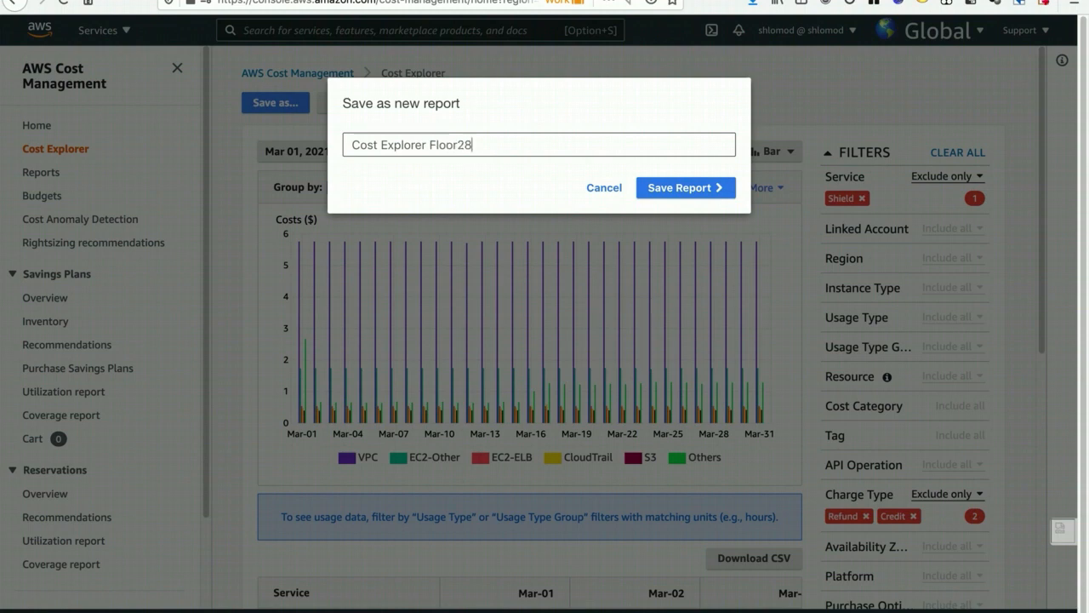
{"action": "type", "text": " Training"}
{"action": "left_click", "coordinate": [657, 190]}
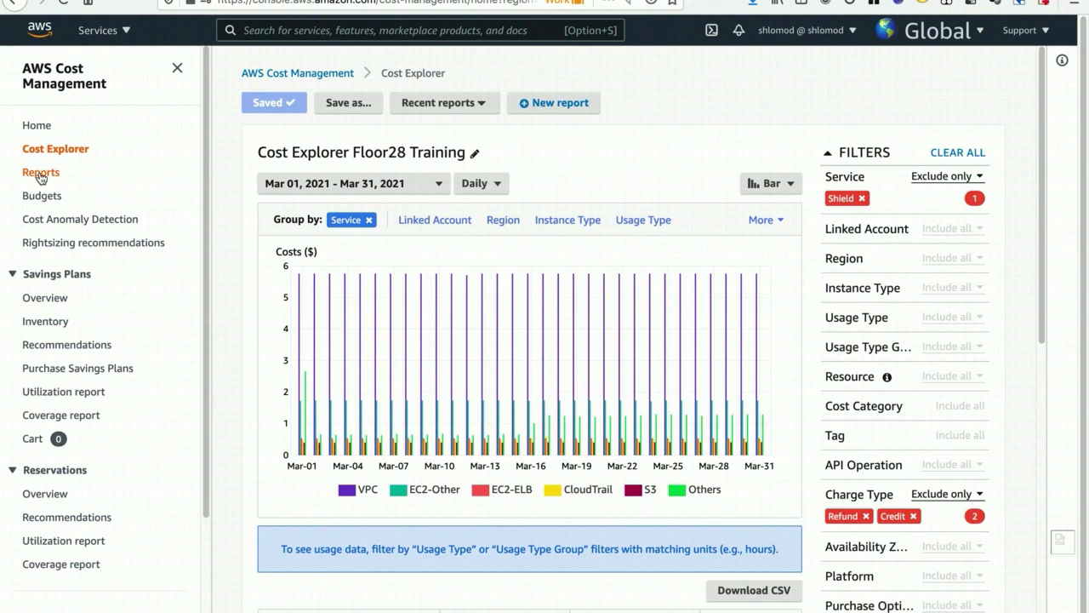
- View the saved 7-days-spend report from the reports list and reopen the Cost Explorer Floor28 Training report
{"action": "left_click", "coordinate": [40, 174]}
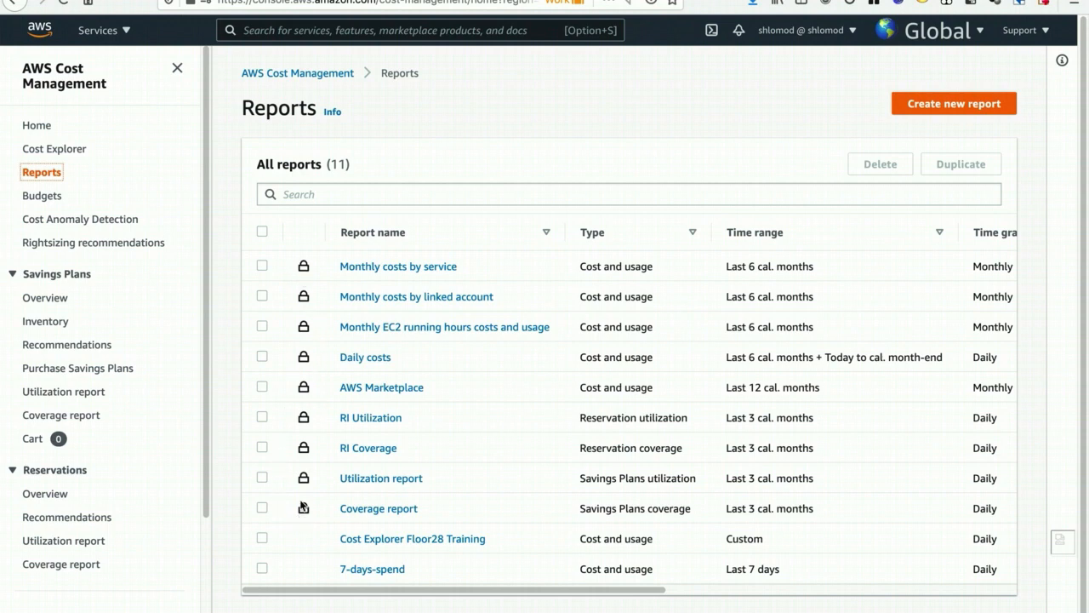
{"action": "left_click", "coordinate": [374, 576]}
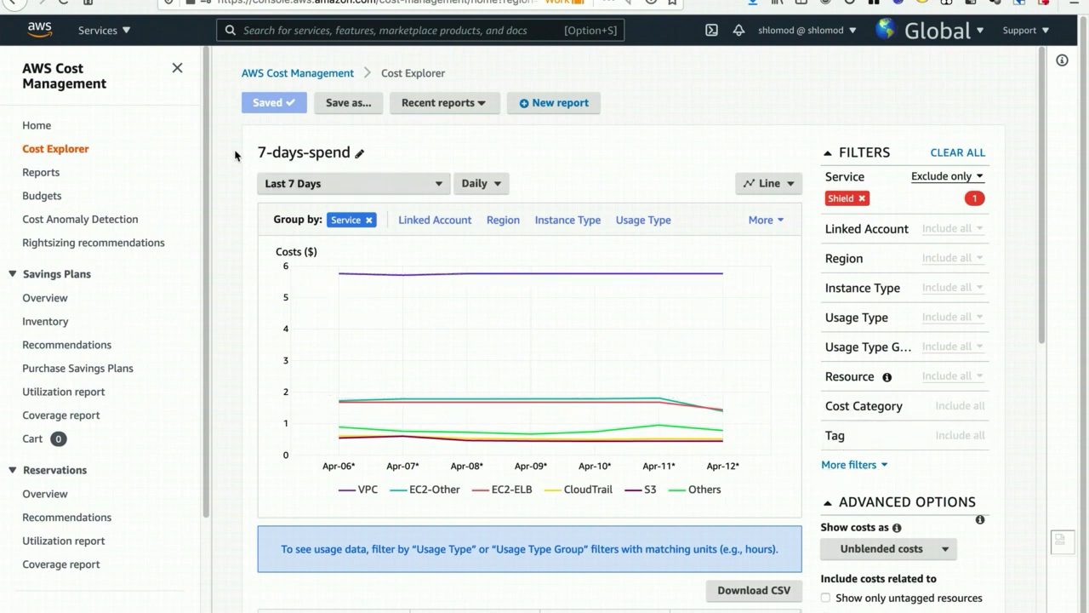
{"action": "left_click", "coordinate": [51, 173]}
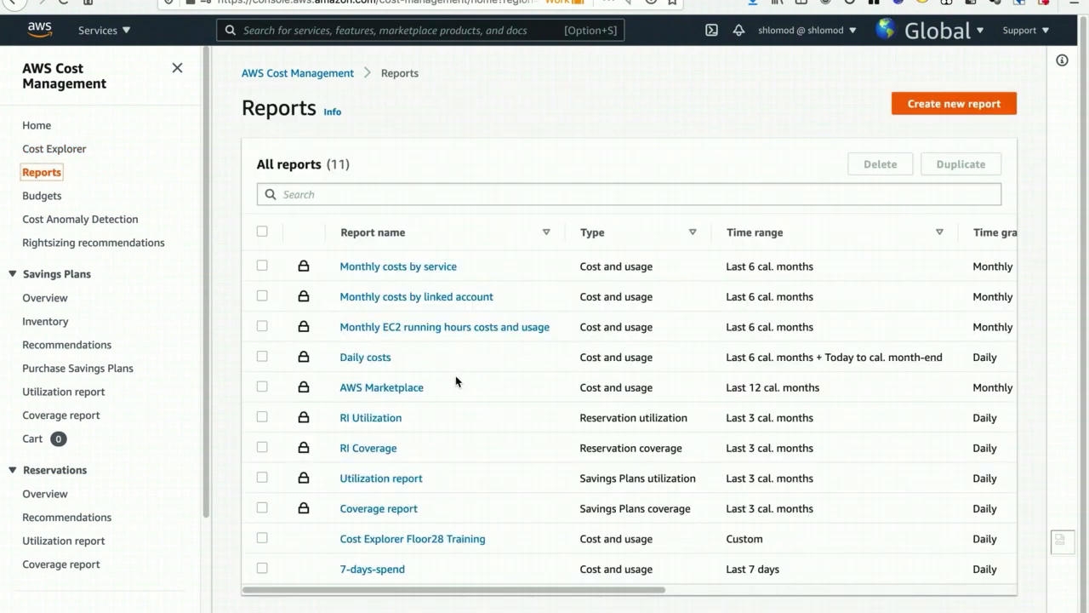
{"action": "left_click", "coordinate": [426, 538]}
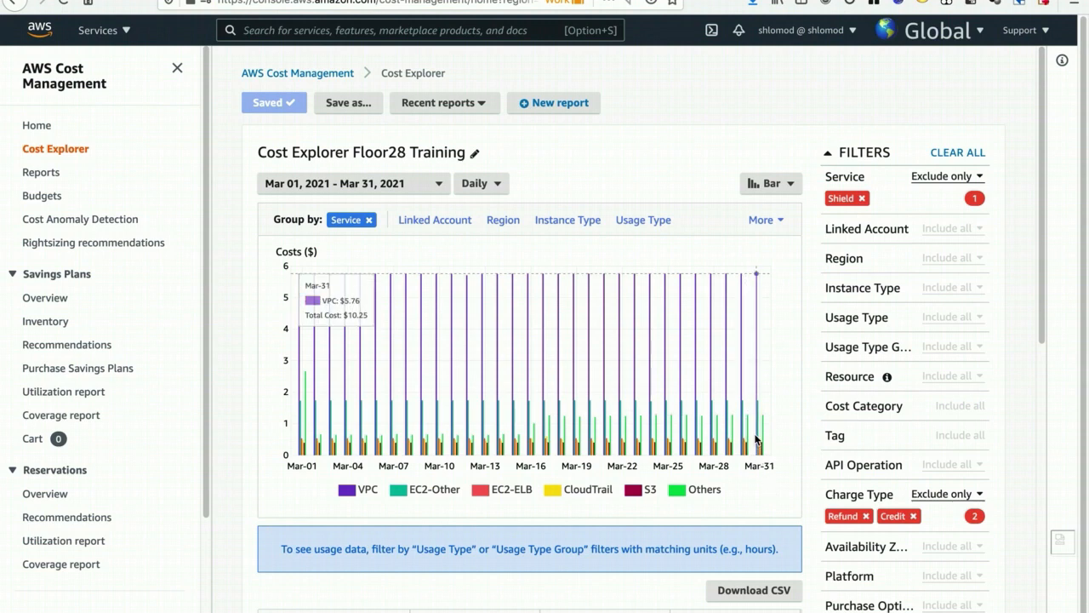
- Set the report's date range to Apr 01, 2021 - Apr 30, 2021 and enable forecasting by removing the Service grouping
{"action": "left_click", "coordinate": [418, 186]}
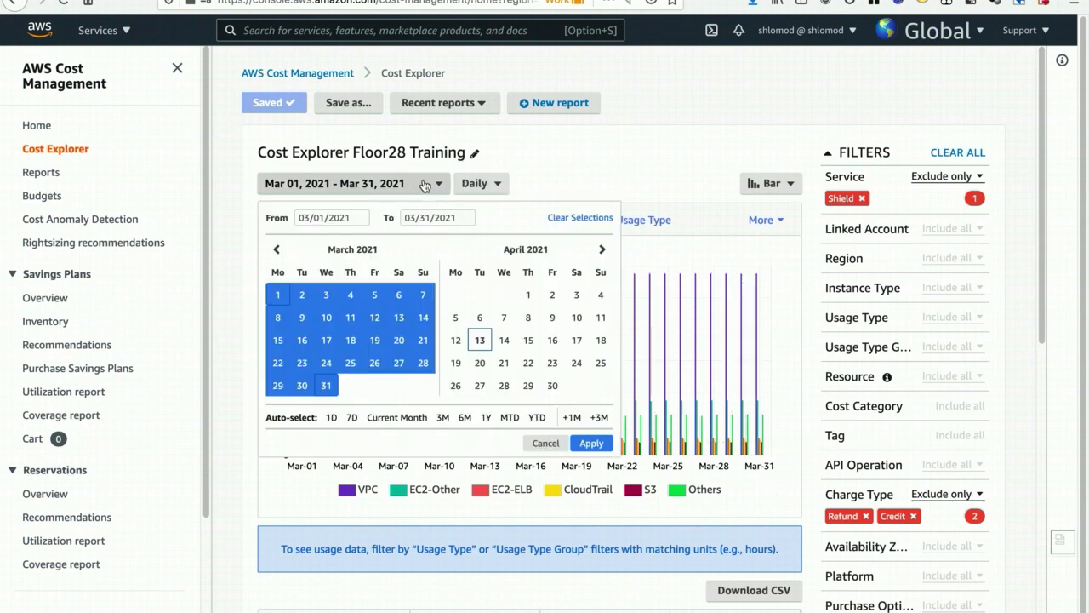
{"action": "left_click", "coordinate": [571, 420]}
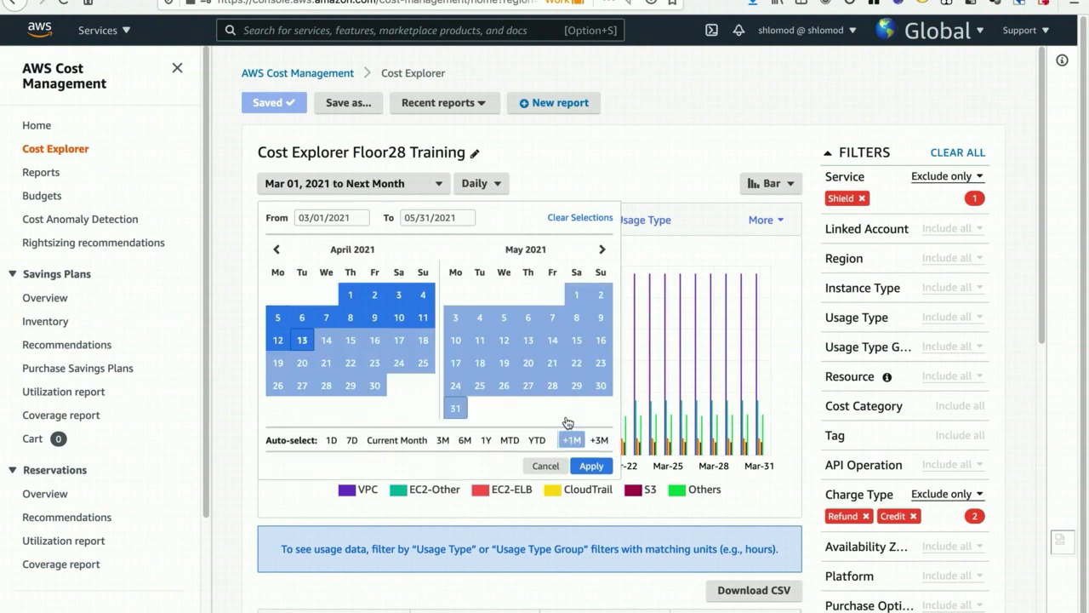
{"action": "left_click", "coordinate": [349, 293]}
{"action": "left_click", "coordinate": [377, 388]}
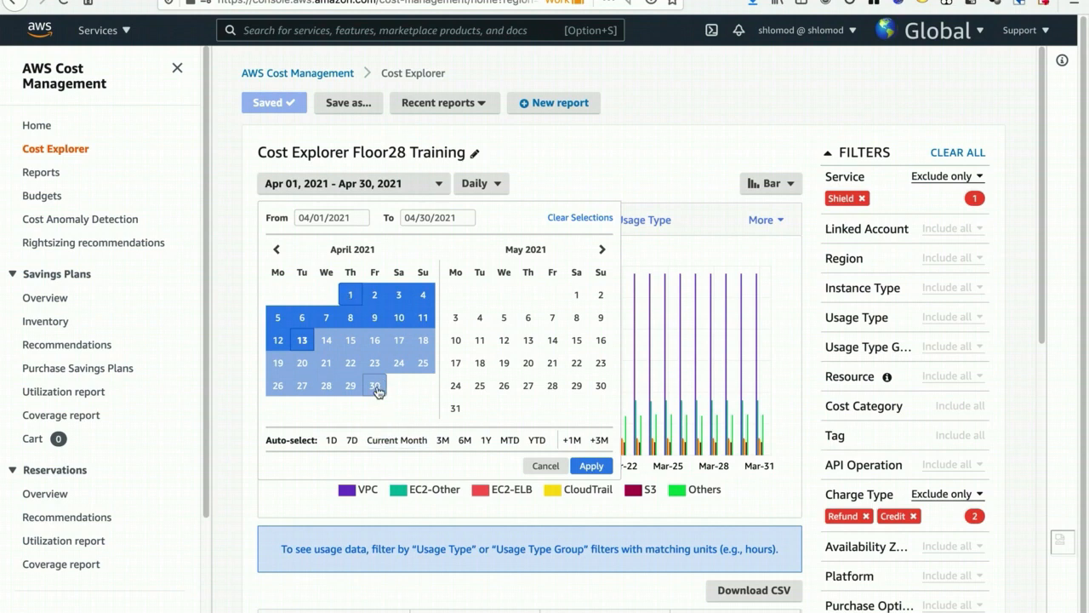
{"action": "left_click", "coordinate": [592, 466]}
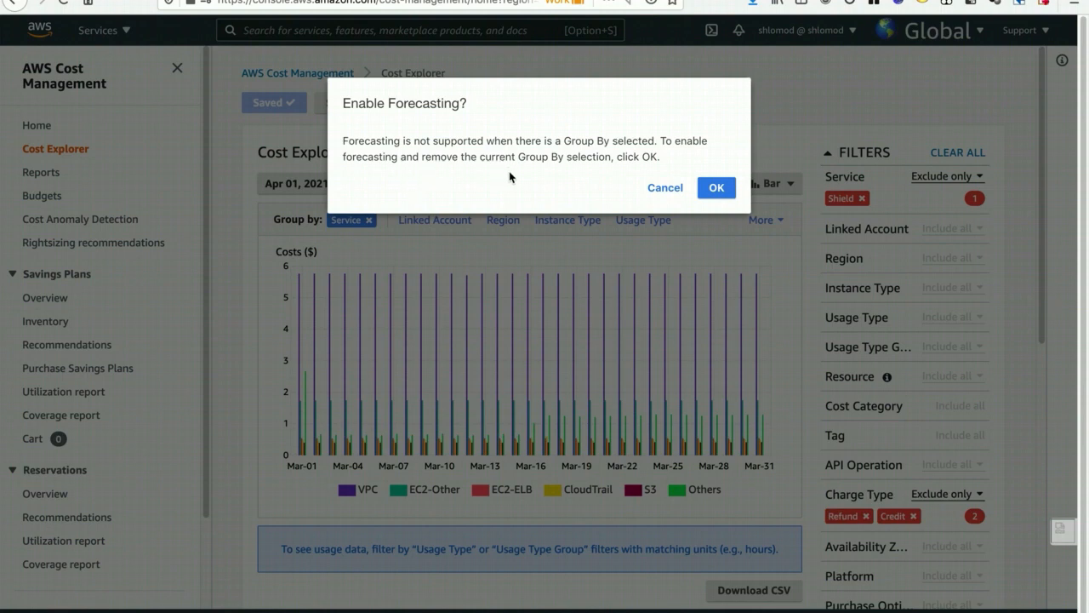
{"action": "left_click", "coordinate": [717, 189]}
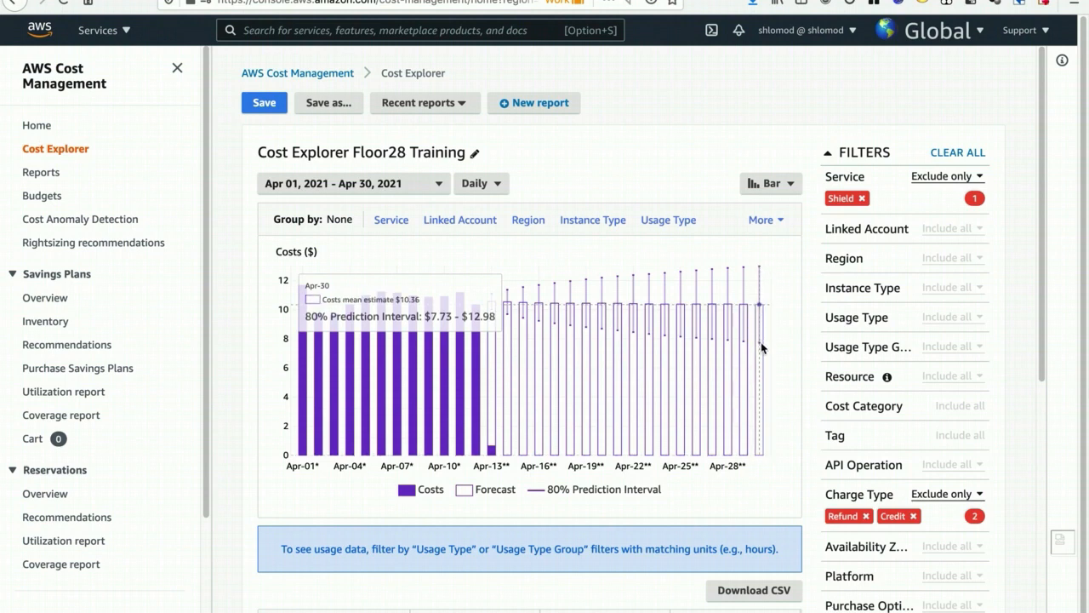
- Examine the cost table's Apr 30, 2021 forecast, accrued total and forecast total
{"action": "scroll", "coordinate": [796, 345], "scroll_direction": "down", "scroll_amount": 4}
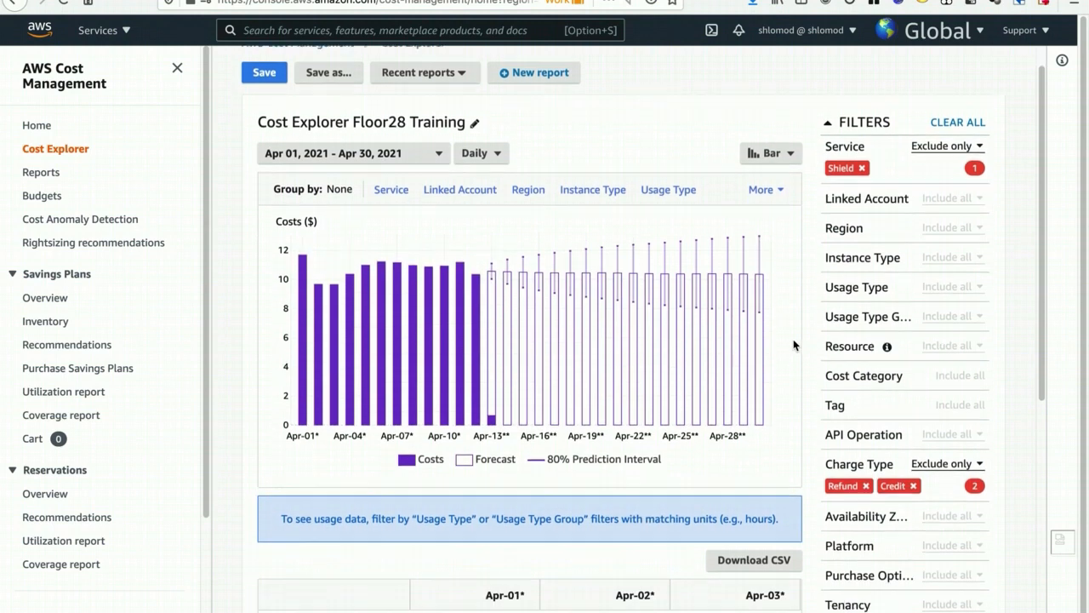
{"action": "left_click_drag", "start_coordinate": [422, 519], "coordinate": [789, 525]}
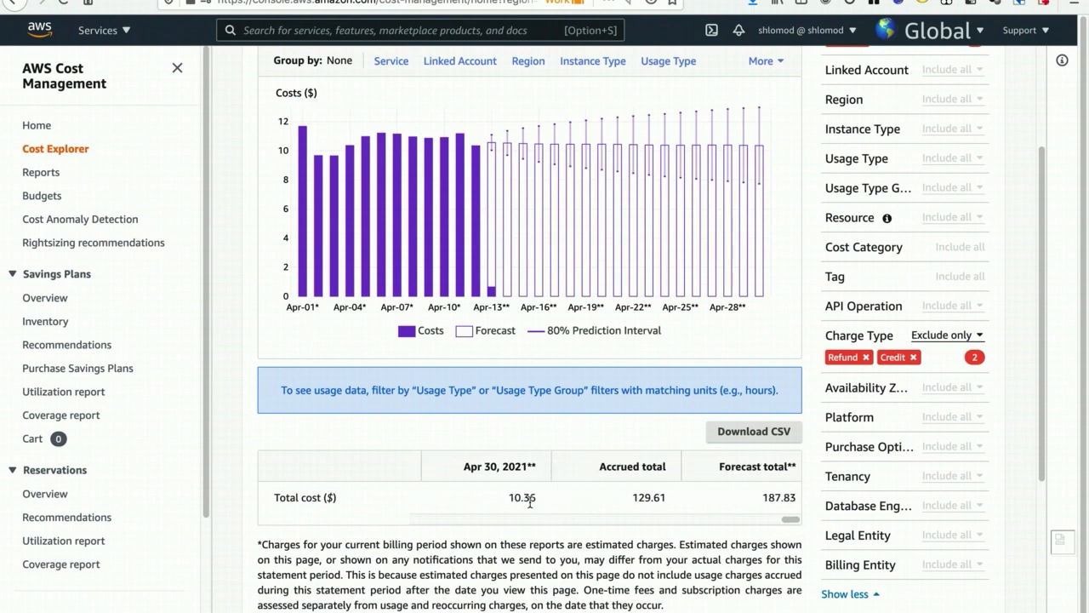
{"action": "left_click_drag", "start_coordinate": [506, 499], "coordinate": [549, 503]}
{"action": "left_click_drag", "start_coordinate": [790, 526], "coordinate": [783, 526]}
{"action": "scroll", "coordinate": [725, 473], "scroll_direction": "up", "scroll_amount": 3}
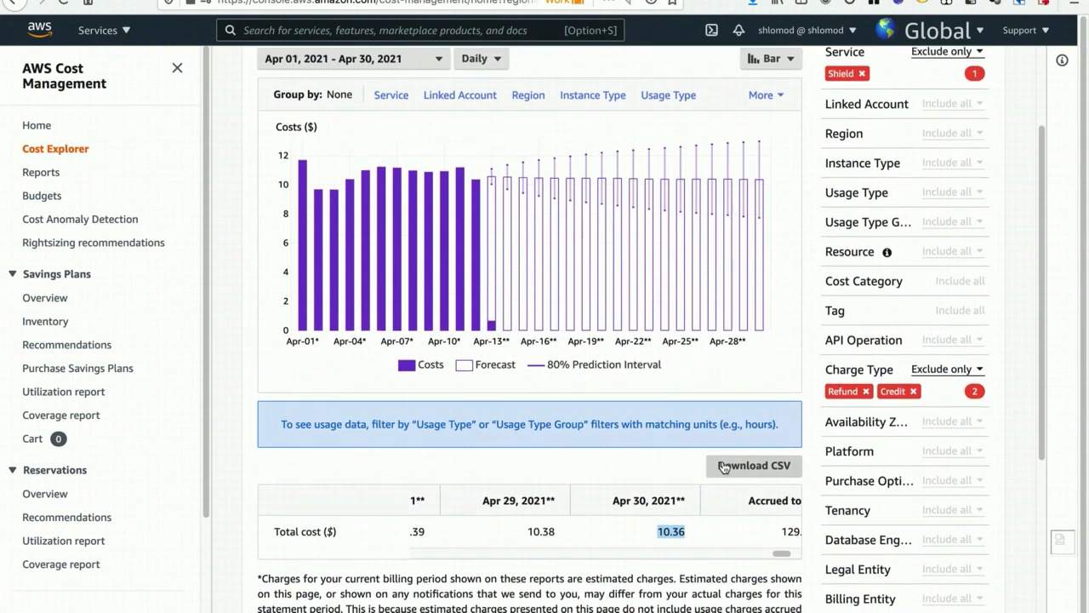
- Remove the Shield exclusion from the Service filter and check the resulting April chart and cost table
{"action": "scroll", "coordinate": [723, 461], "scroll_direction": "up", "scroll_amount": 1}
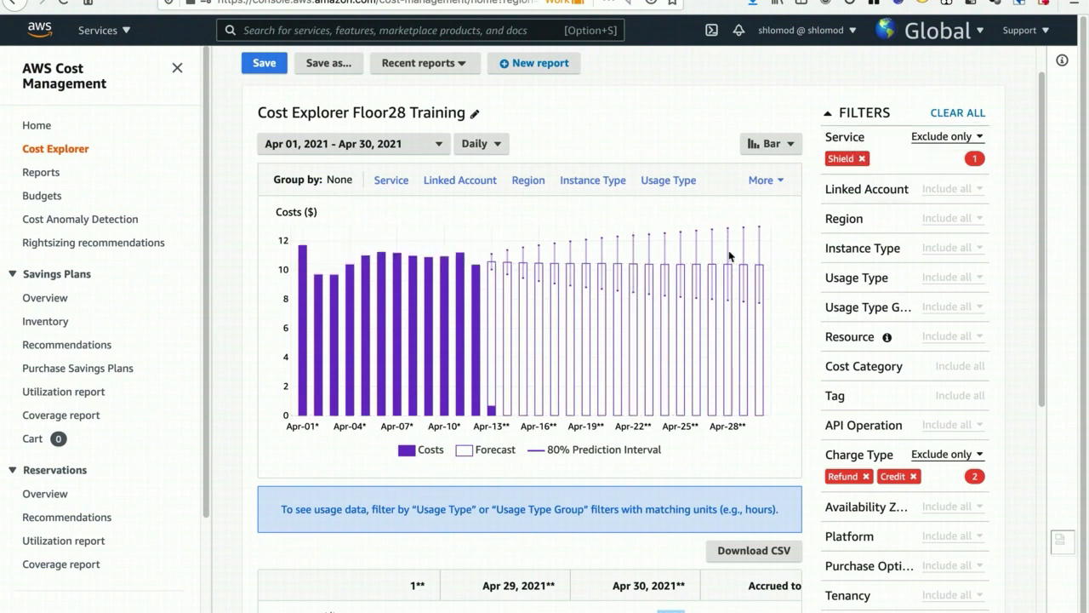
{"action": "left_click", "coordinate": [862, 159]}
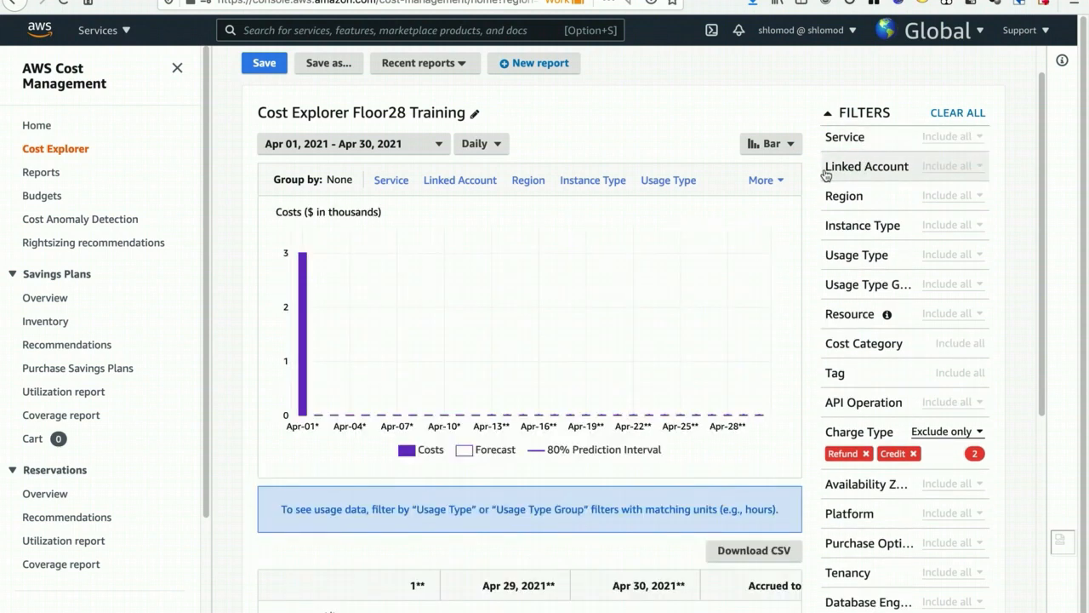
{"action": "scroll", "coordinate": [760, 354], "scroll_direction": "down", "scroll_amount": 5}
{"action": "scroll", "coordinate": [759, 353], "scroll_direction": "up", "scroll_amount": 6}
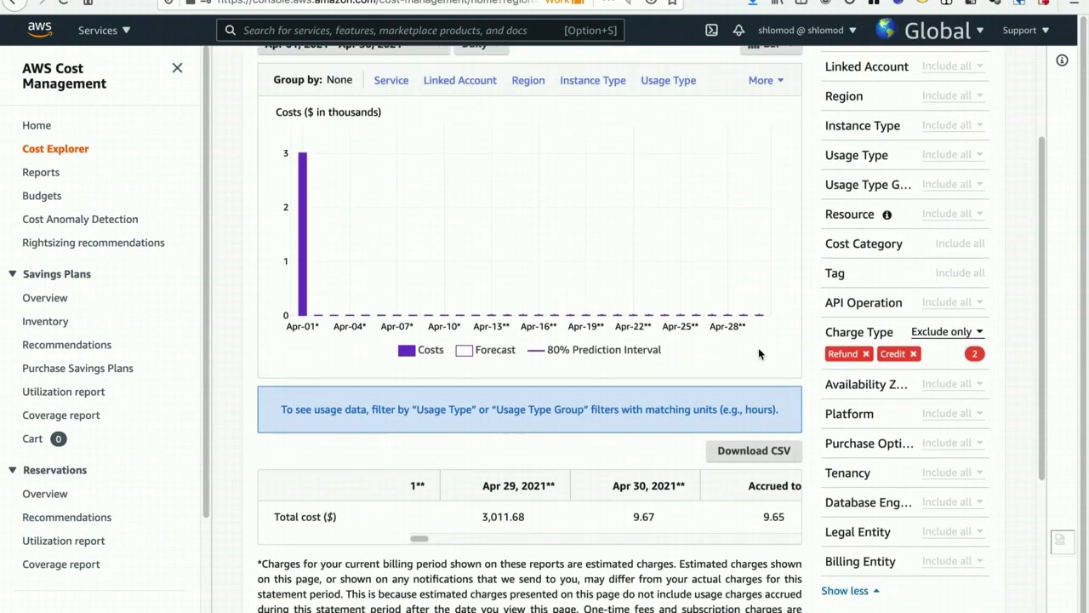
{"action": "left_click", "coordinate": [436, 182]}
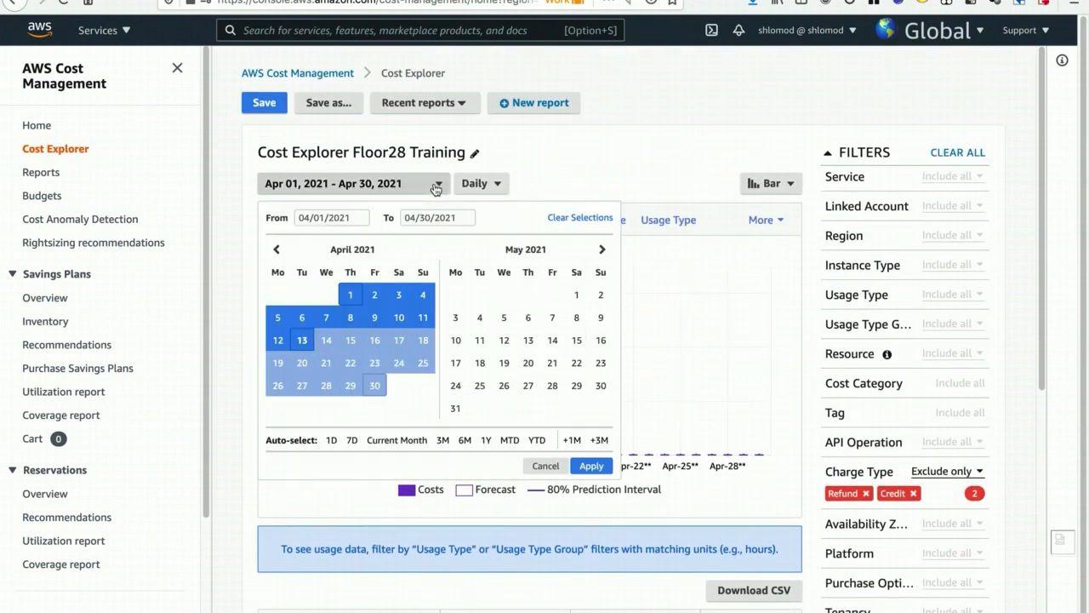
{"action": "left_click", "coordinate": [800, 404]}
{"action": "scroll", "coordinate": [799, 398], "scroll_direction": "down", "scroll_amount": 5}
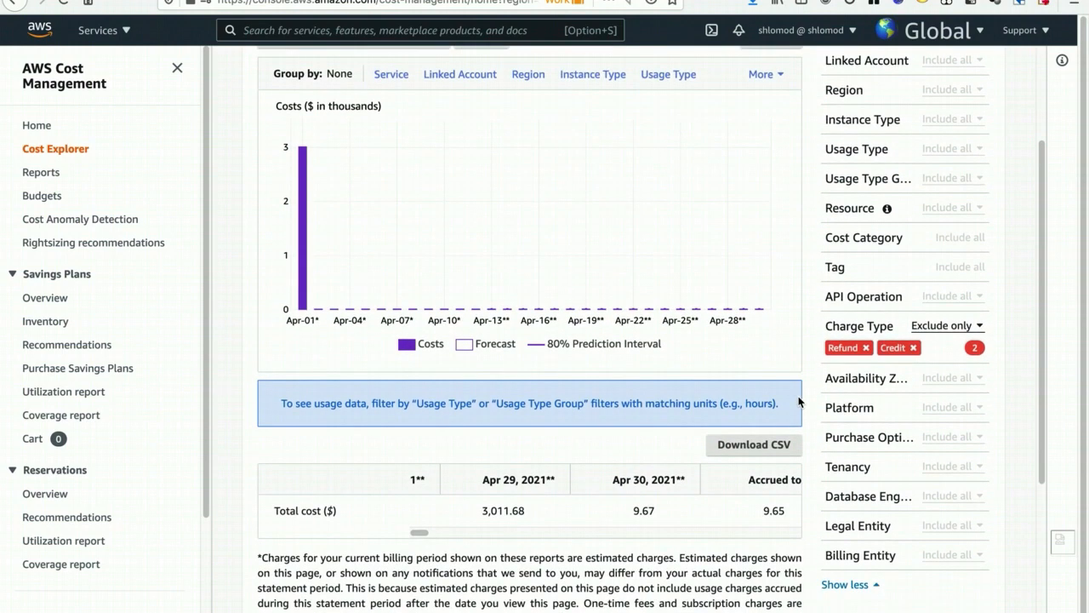
{"action": "scroll", "coordinate": [596, 367], "scroll_direction": "up", "scroll_amount": 4}
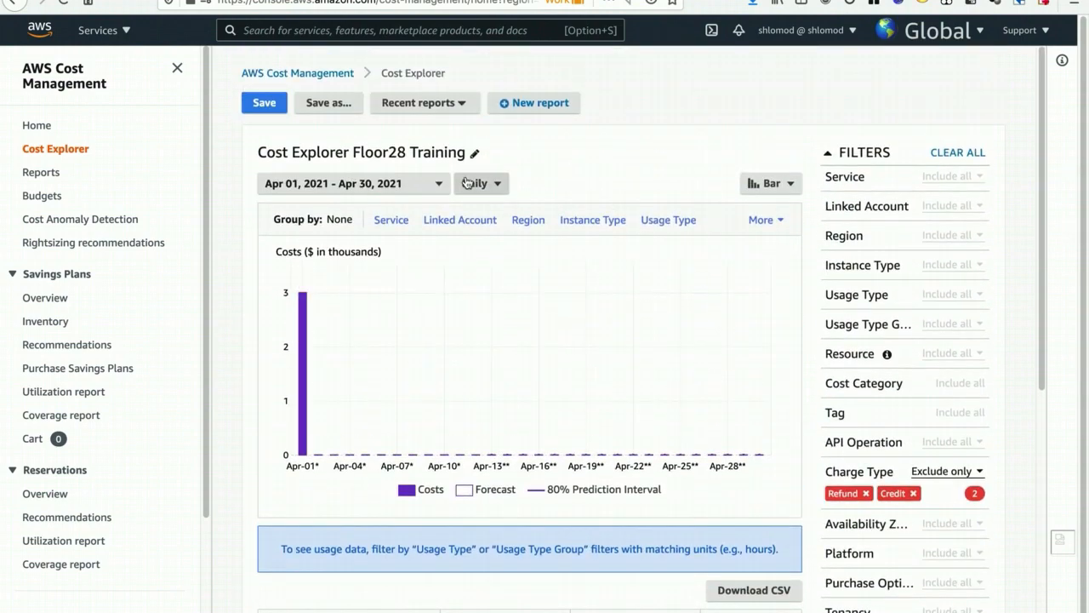
- Change the report's time granularity to Monthly
{"action": "left_click", "coordinate": [480, 183]}
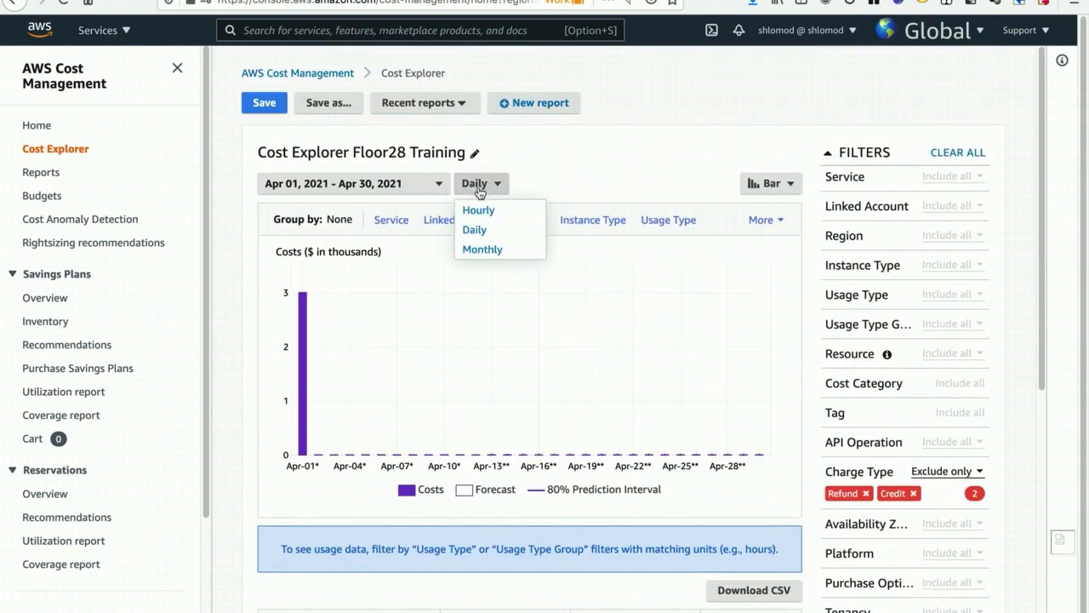
{"action": "left_click", "coordinate": [482, 250]}
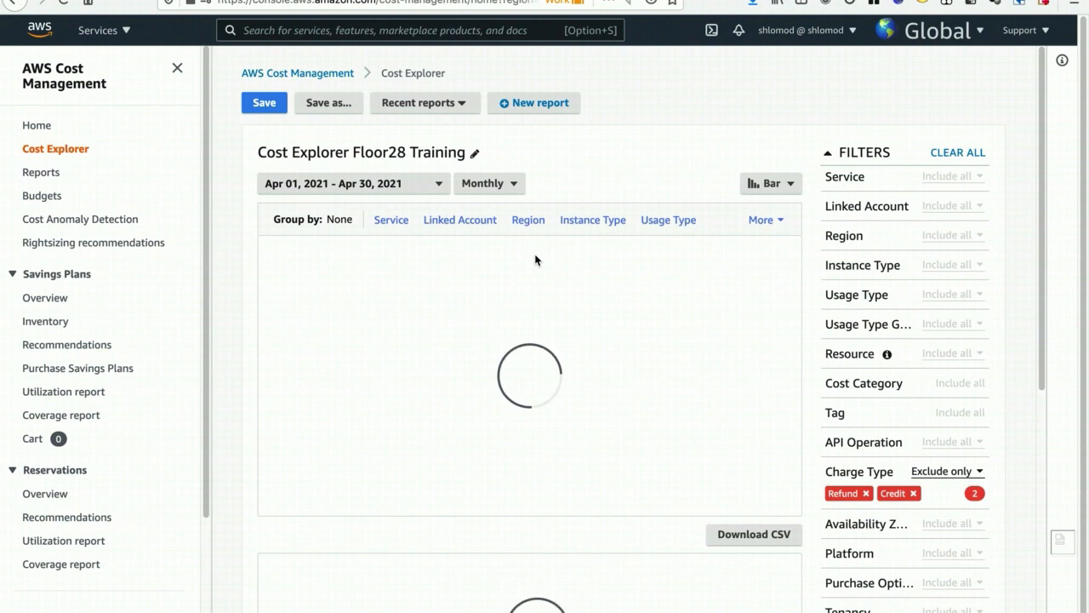
{"action": "mouse_move", "coordinate": [537, 280]}
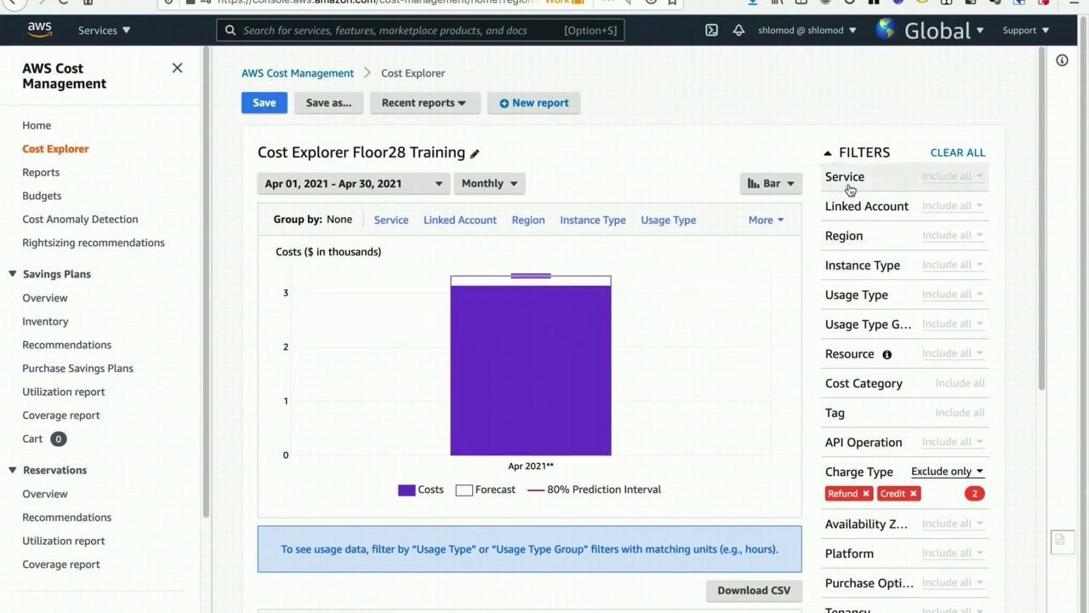
- Change the Charge Type filter to include only Usage, deselecting Credit and Refund, and apply it
{"action": "left_click", "coordinate": [858, 473]}
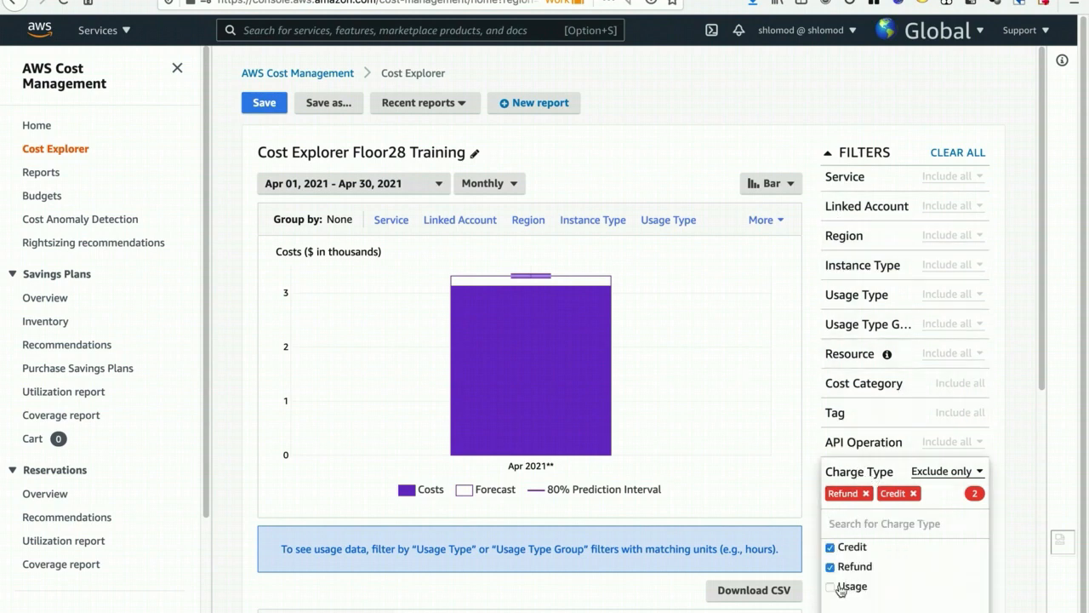
{"action": "left_click", "coordinate": [941, 476]}
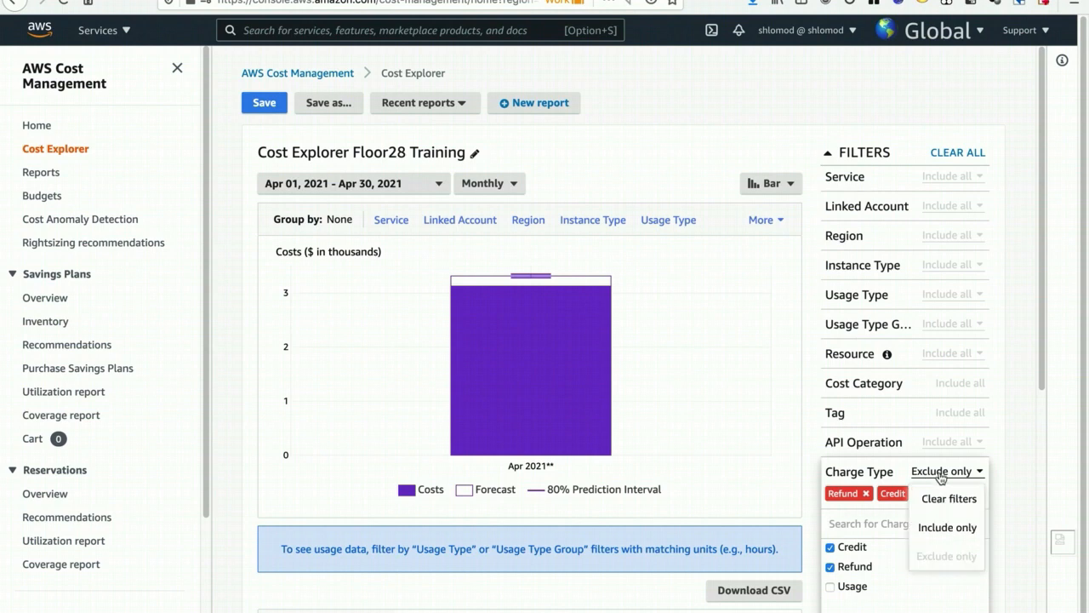
{"action": "left_click", "coordinate": [851, 587]}
{"action": "left_click", "coordinate": [833, 549]}
{"action": "left_click", "coordinate": [831, 567]}
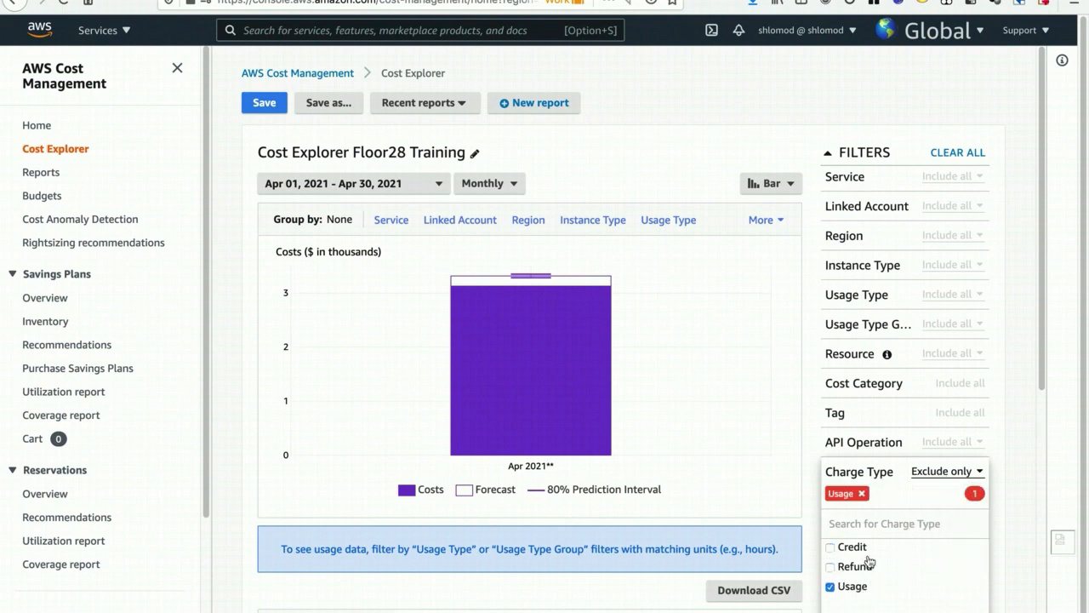
{"action": "left_click", "coordinate": [937, 475]}
{"action": "left_click", "coordinate": [945, 527]}
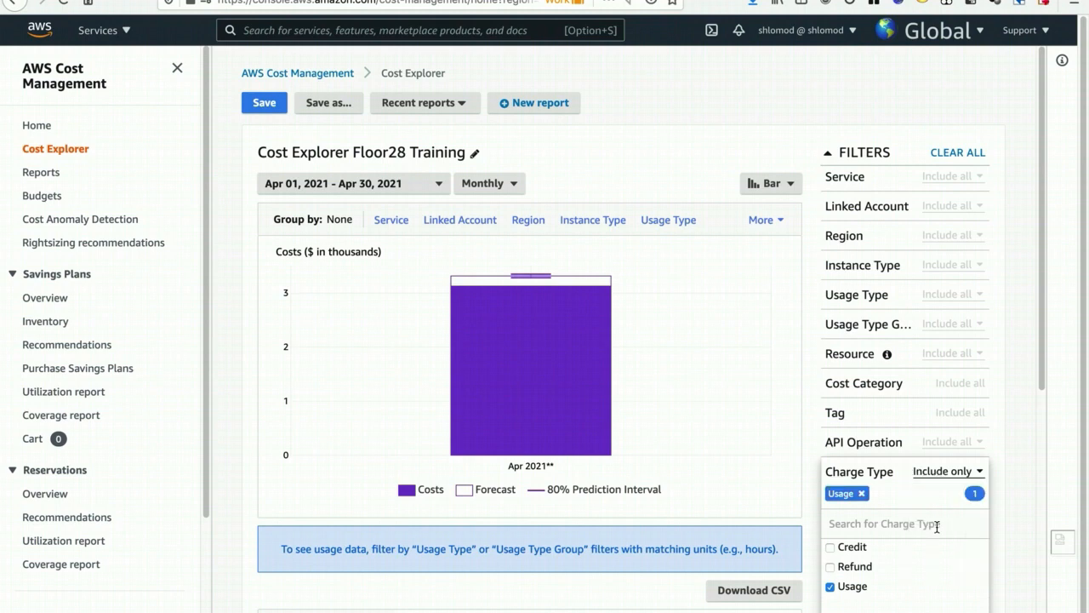
{"action": "scroll", "coordinate": [959, 558], "scroll_direction": "down", "scroll_amount": 1}
{"action": "left_click", "coordinate": [954, 567]}
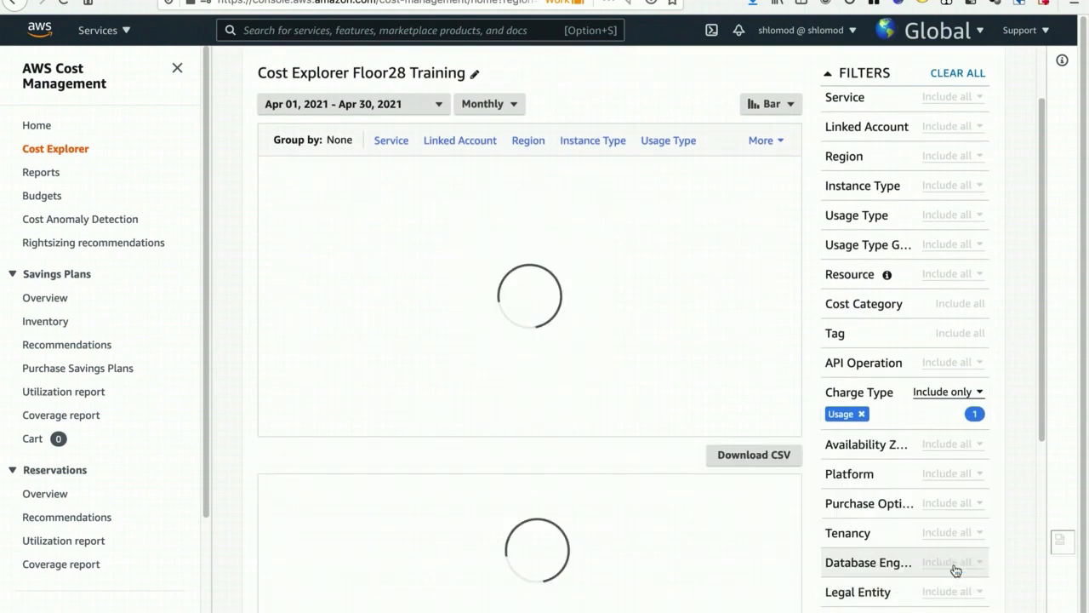
{"action": "scroll", "coordinate": [814, 251], "scroll_direction": "up", "scroll_amount": 1}
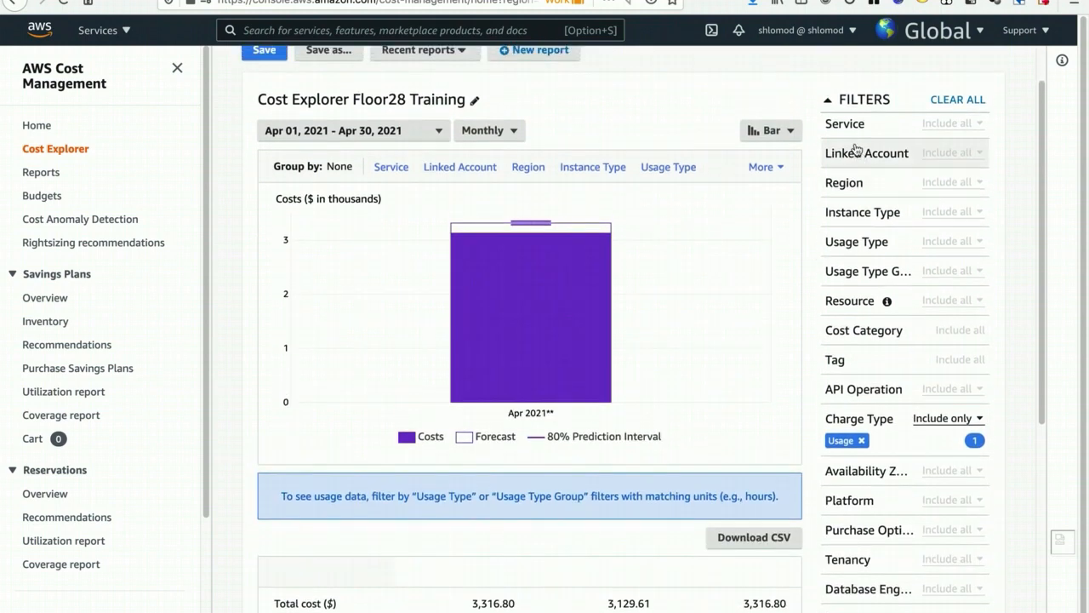
- Filter the report's Service to include only VPC (Virtual Private Cloud) and apply the filter
{"action": "left_click", "coordinate": [847, 123]}
{"action": "type", "text": "vpc"}
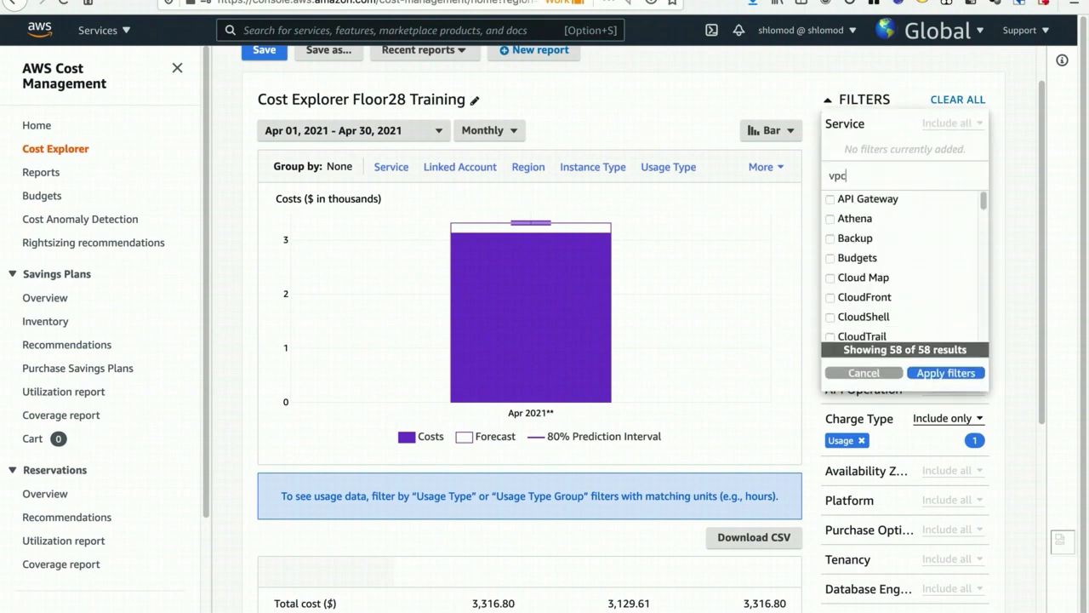
{"action": "left_click", "coordinate": [881, 224]}
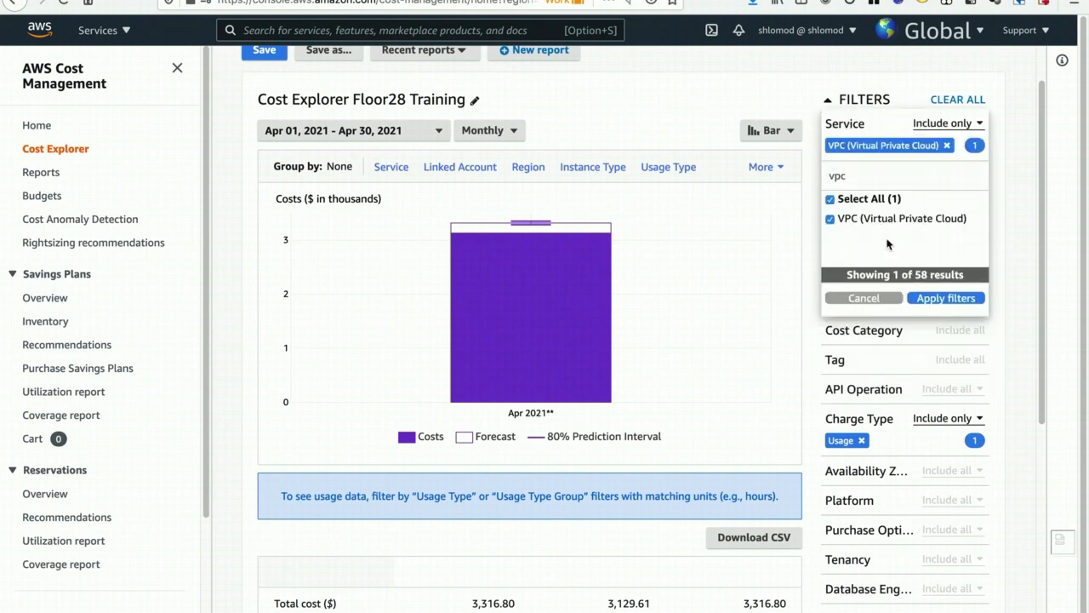
{"action": "left_click", "coordinate": [927, 300]}
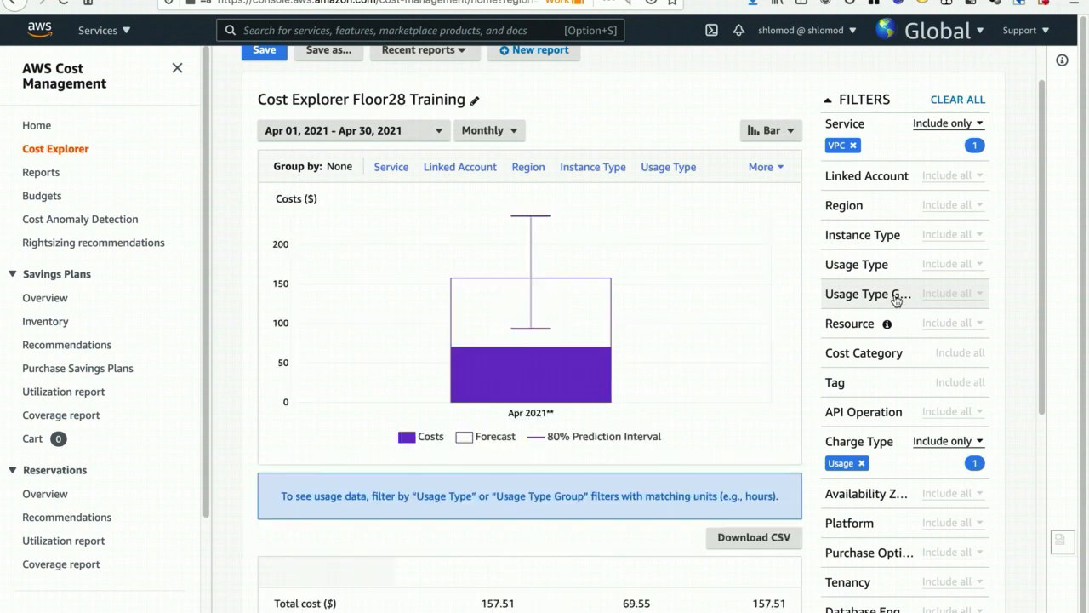
- Set the report's date range to month to date and apply it
{"action": "left_click", "coordinate": [432, 132]}
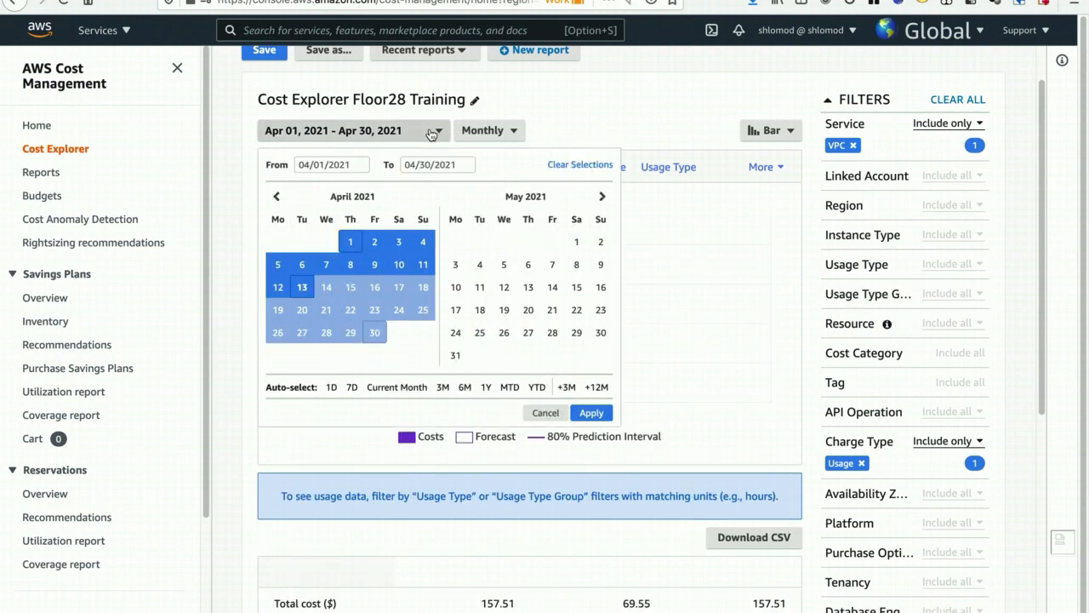
{"action": "left_click", "coordinate": [402, 388]}
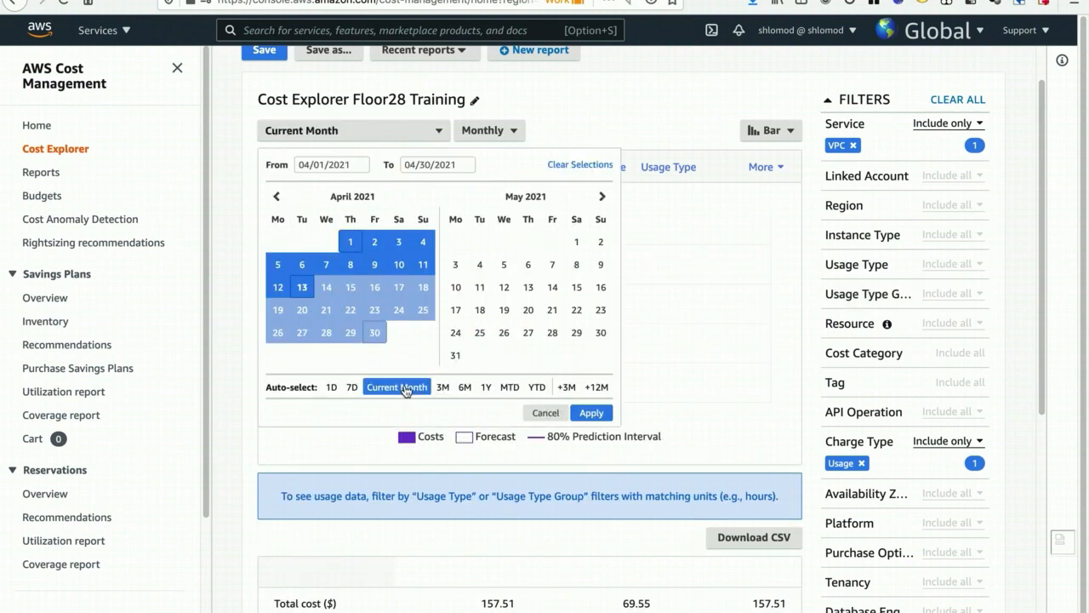
{"action": "left_click", "coordinate": [509, 388]}
{"action": "left_click", "coordinate": [589, 412]}
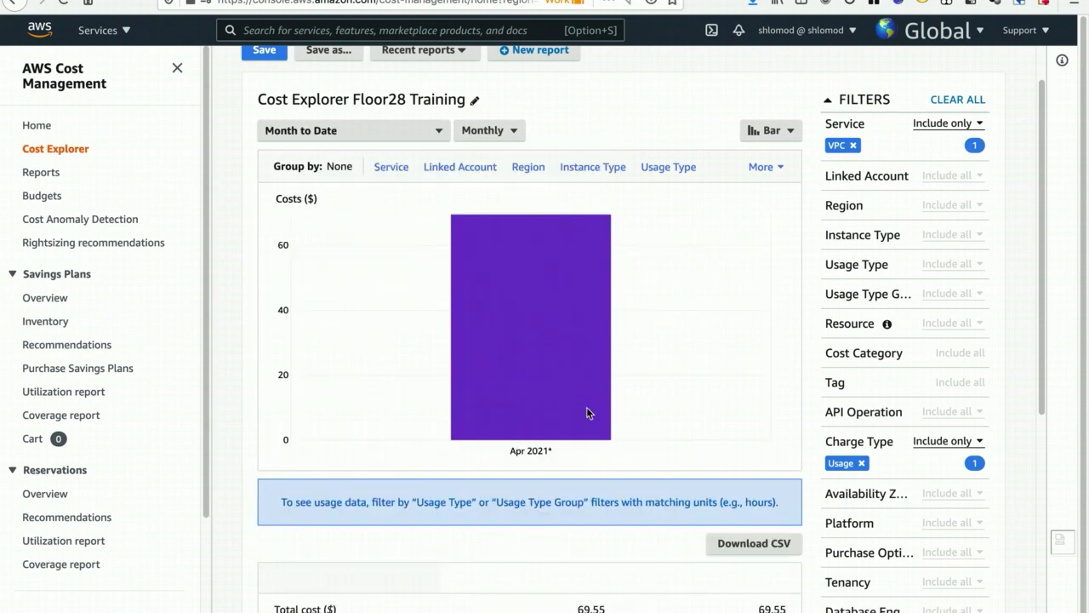
- Group the VPC costs by Usage Type and examine the VPC endpoint and transit gateway usage in the chart
{"action": "left_click", "coordinate": [390, 168]}
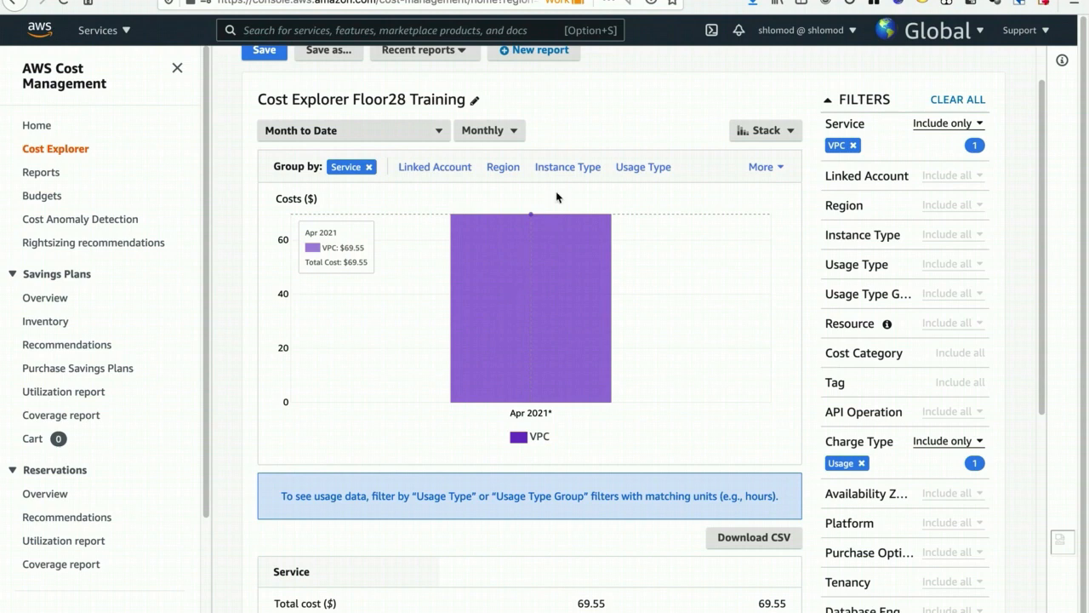
{"action": "left_click", "coordinate": [756, 167]}
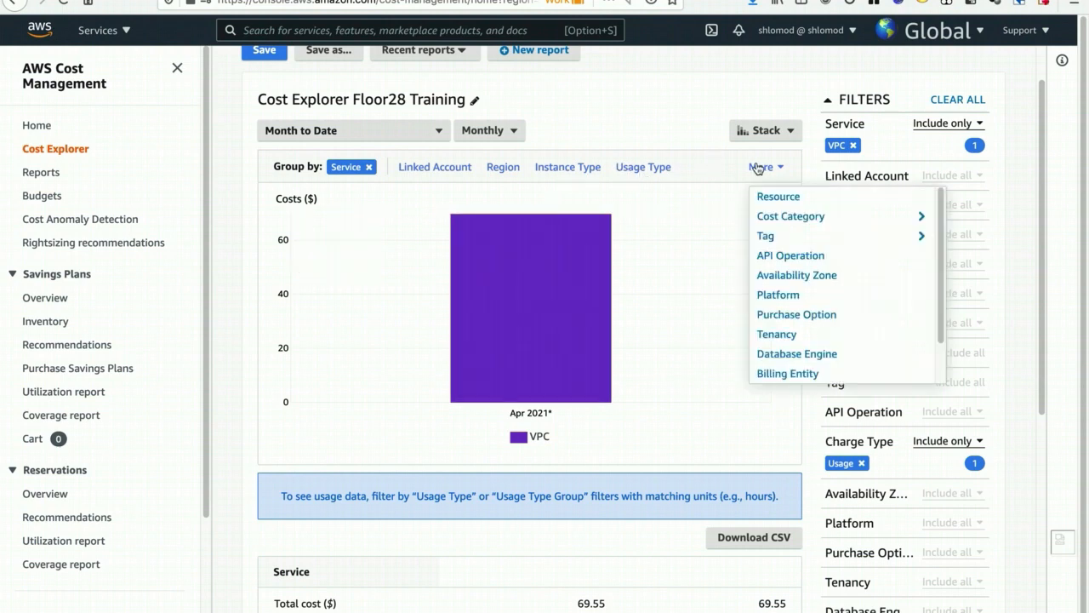
{"action": "left_click", "coordinate": [644, 169]}
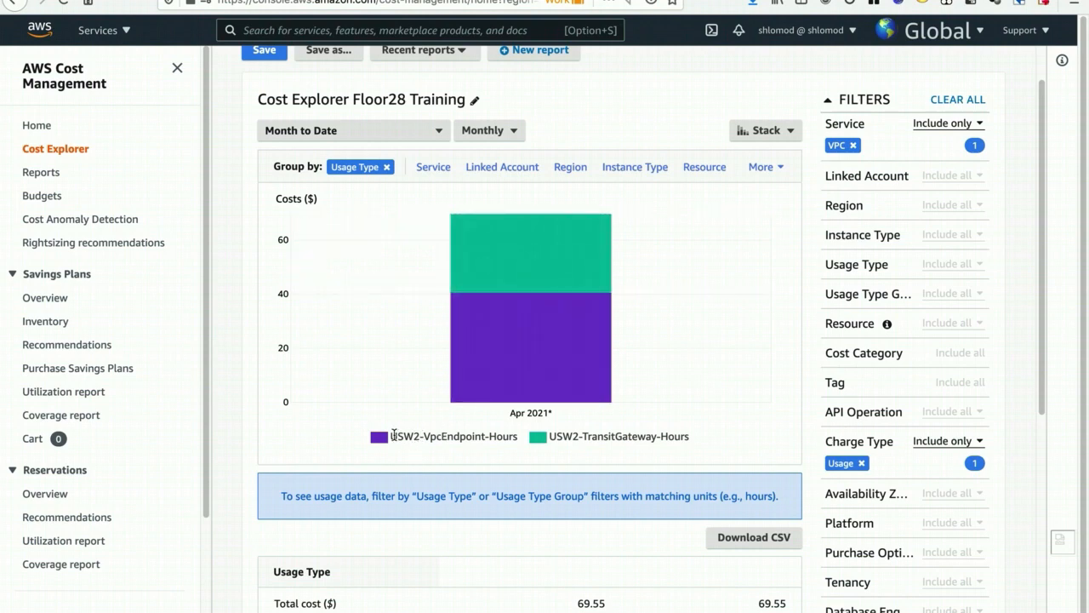
{"action": "left_click_drag", "start_coordinate": [391, 435], "coordinate": [417, 435]}
{"action": "left_click_drag", "start_coordinate": [424, 435], "coordinate": [577, 435]}
{"action": "left_click_drag", "start_coordinate": [584, 436], "coordinate": [656, 436]}
{"action": "mouse_move", "coordinate": [531, 246]}
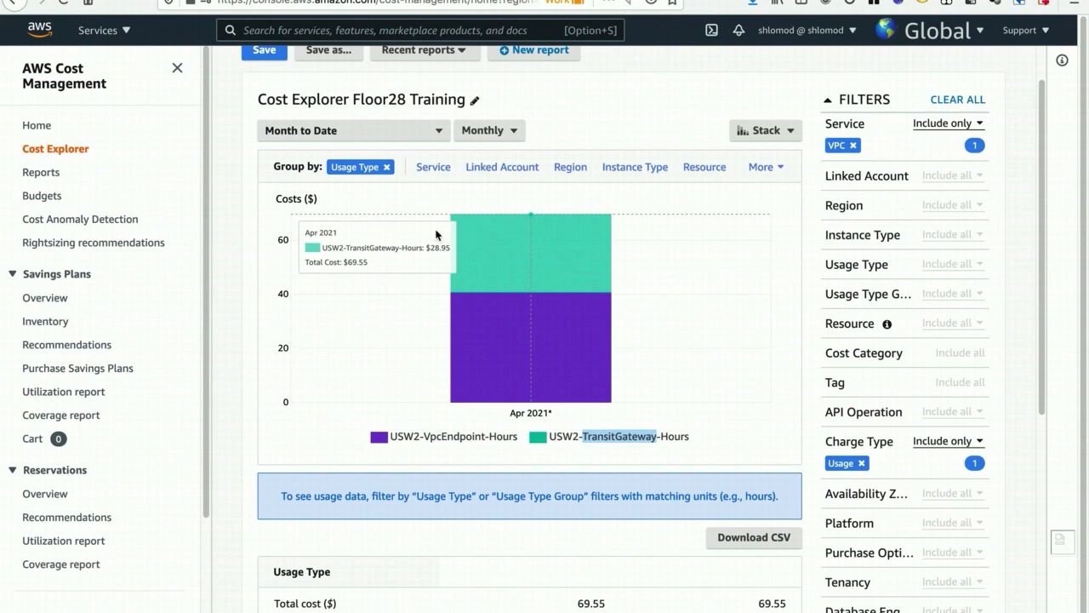
- Change the time granularity to Daily and display the costs as a Line chart
{"action": "left_click", "coordinate": [487, 130]}
{"action": "left_click", "coordinate": [481, 178]}
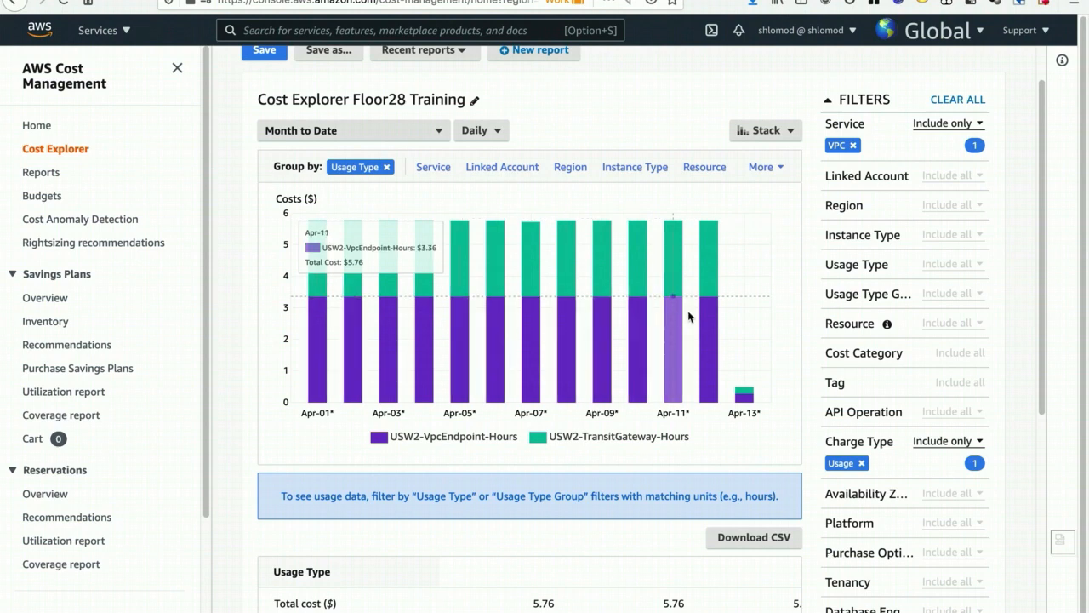
{"action": "left_click", "coordinate": [766, 130]}
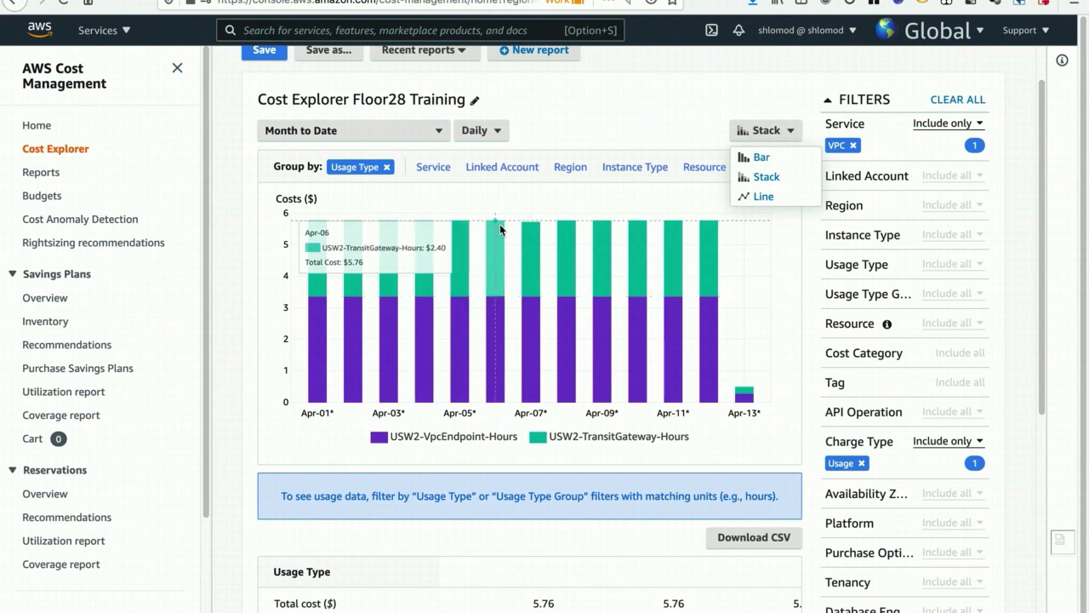
{"action": "left_click", "coordinate": [760, 197]}
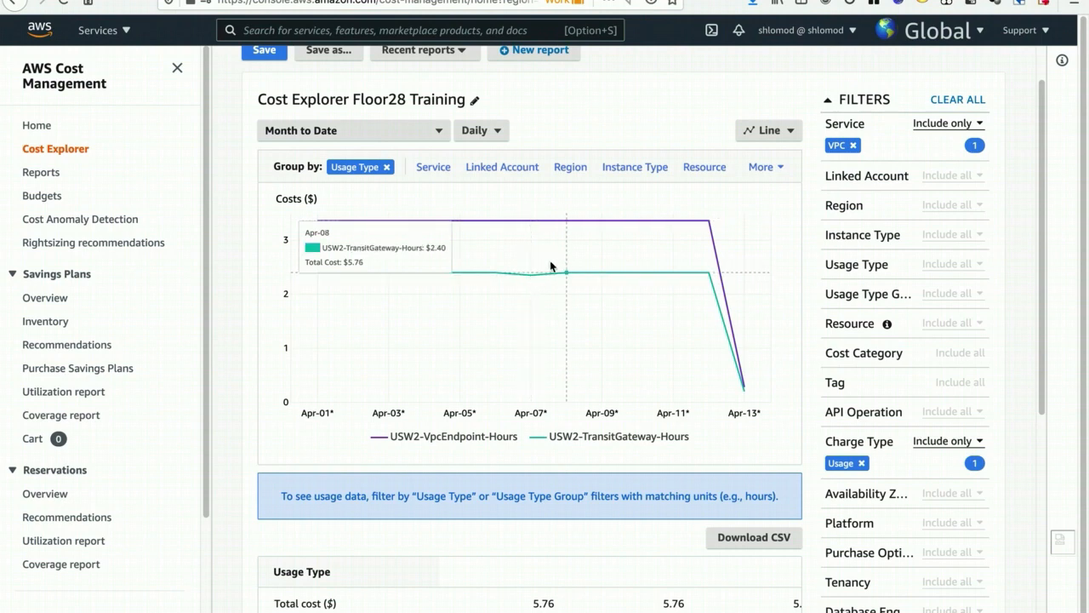
- Replace VPC with EC2-Other in the Service filter and look over the resulting usage types
{"action": "left_click", "coordinate": [839, 125]}
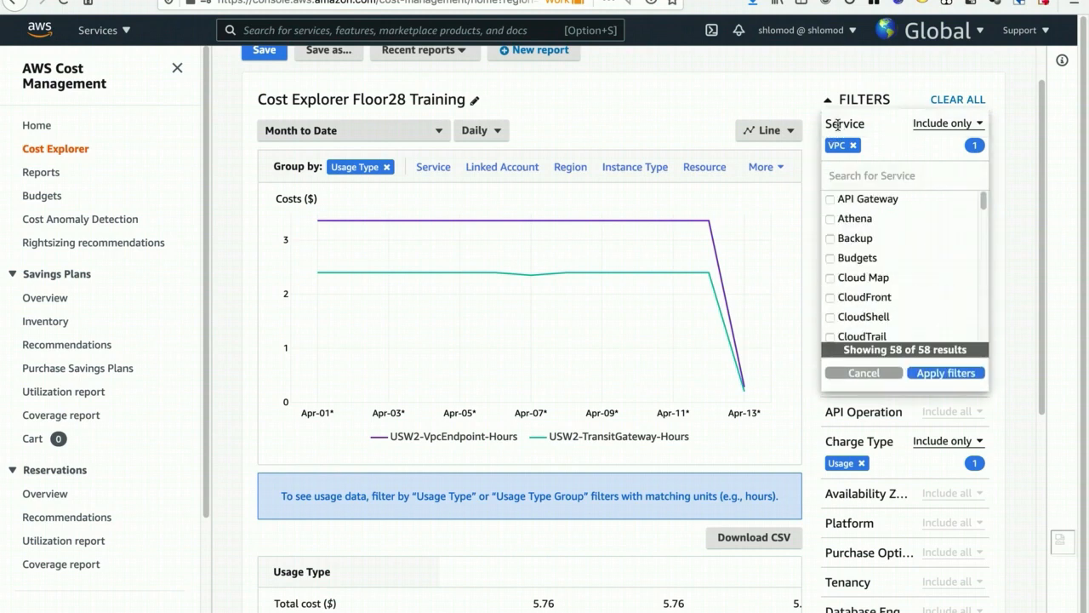
{"action": "type", "text": "ec2"}
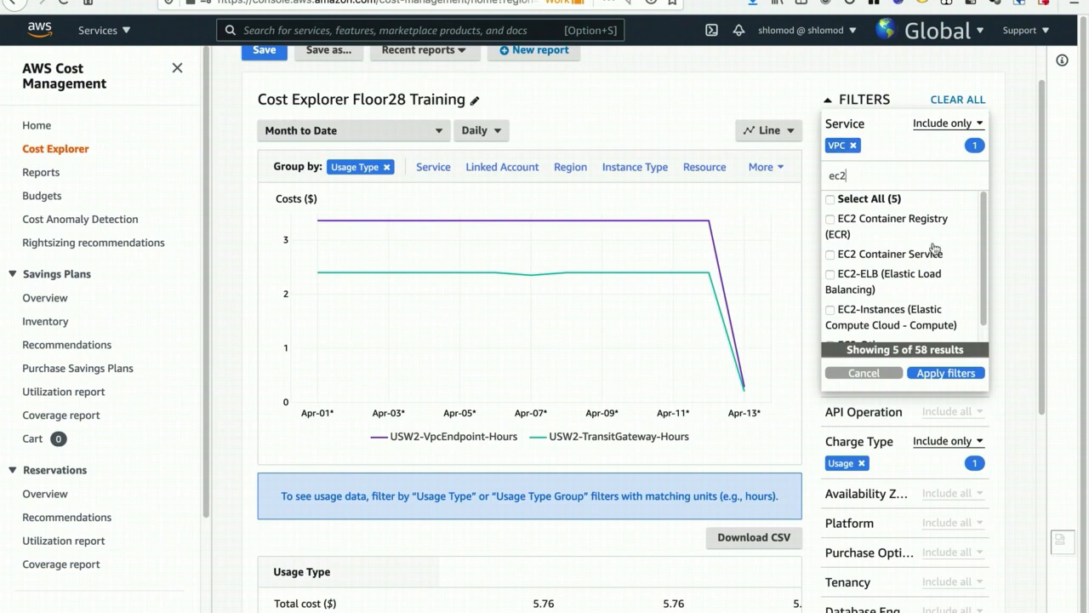
{"action": "scroll", "coordinate": [936, 268], "scroll_direction": "down", "scroll_amount": 1}
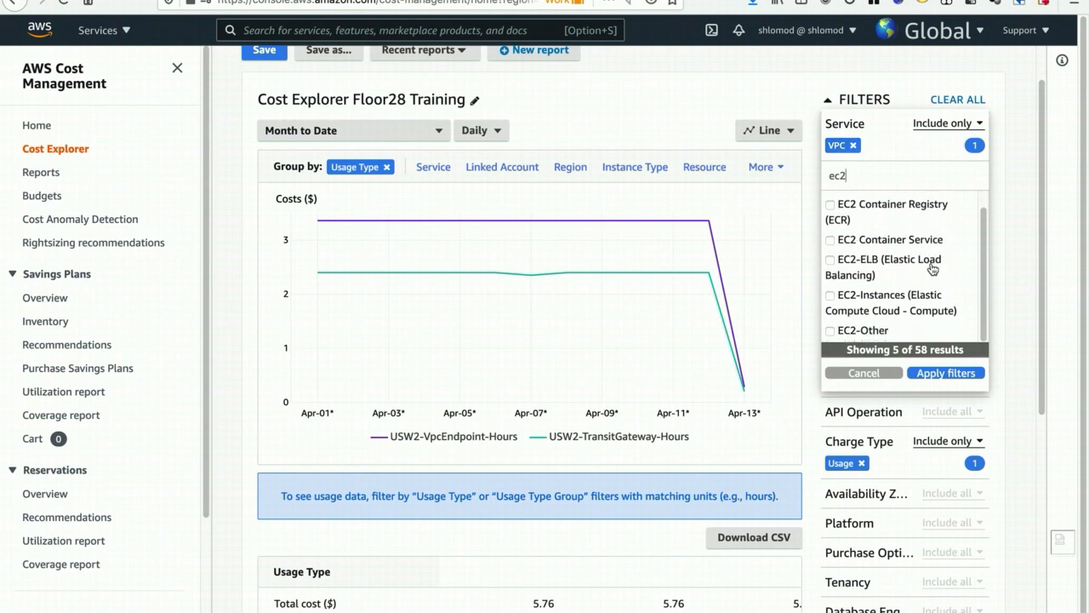
{"action": "left_click", "coordinate": [871, 333]}
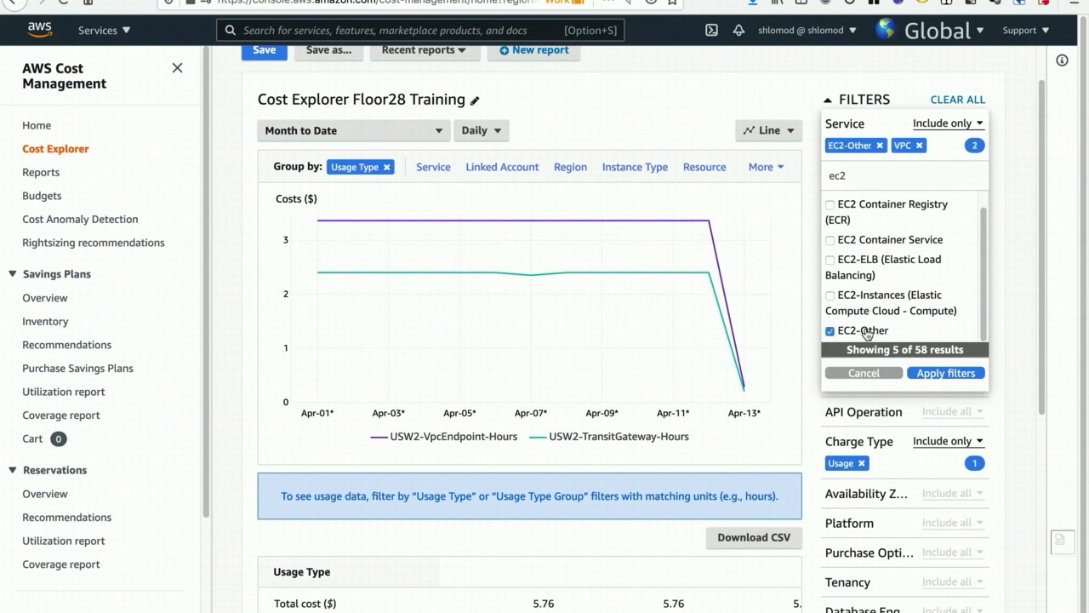
{"action": "left_click", "coordinate": [926, 374]}
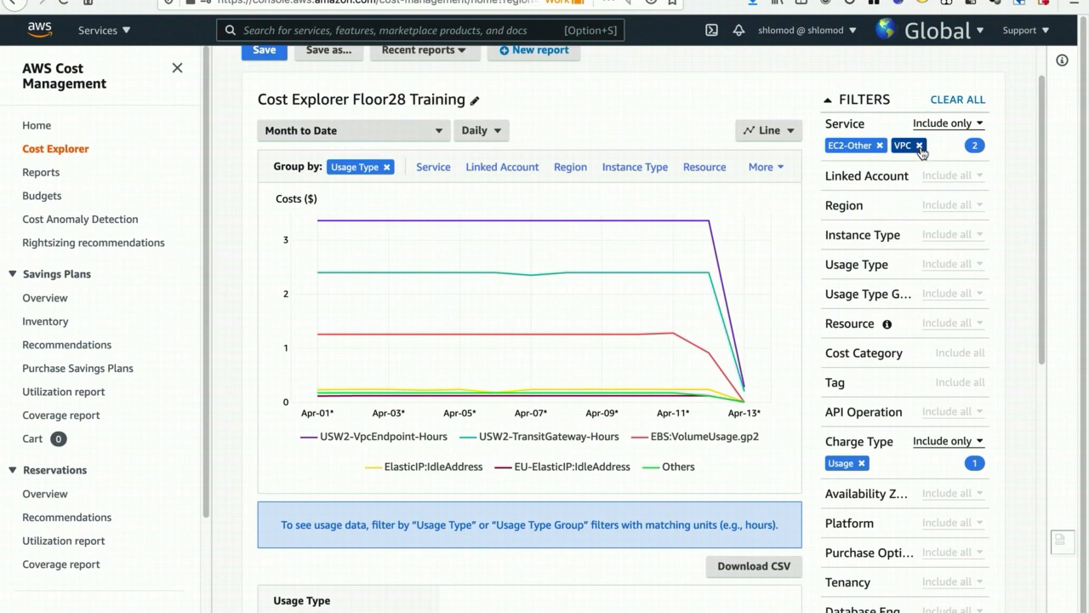
{"action": "left_click", "coordinate": [920, 146]}
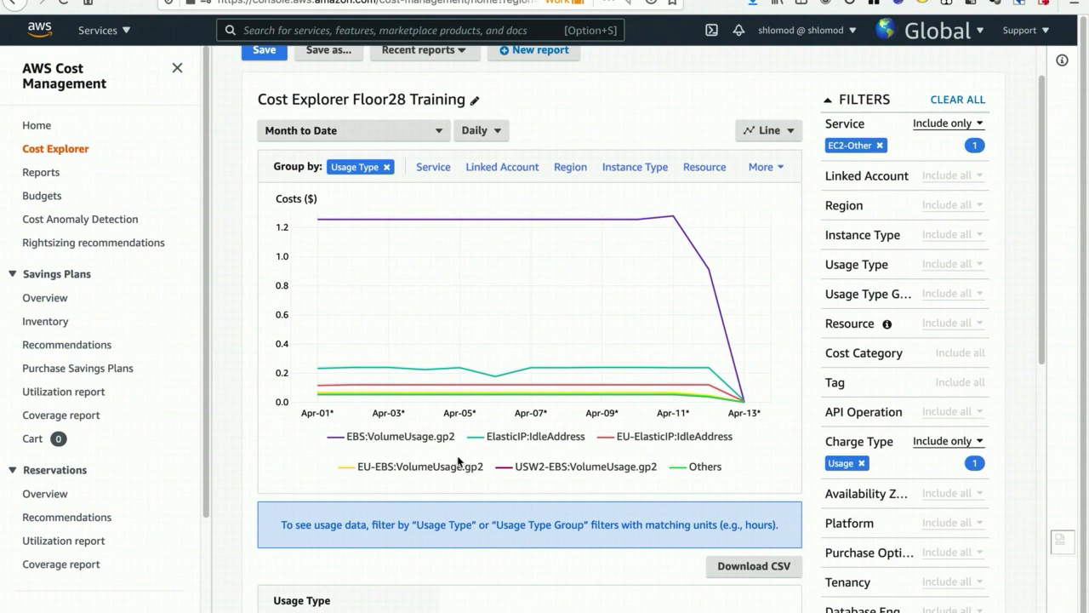
{"action": "left_click_drag", "start_coordinate": [501, 435], "coordinate": [563, 440]}
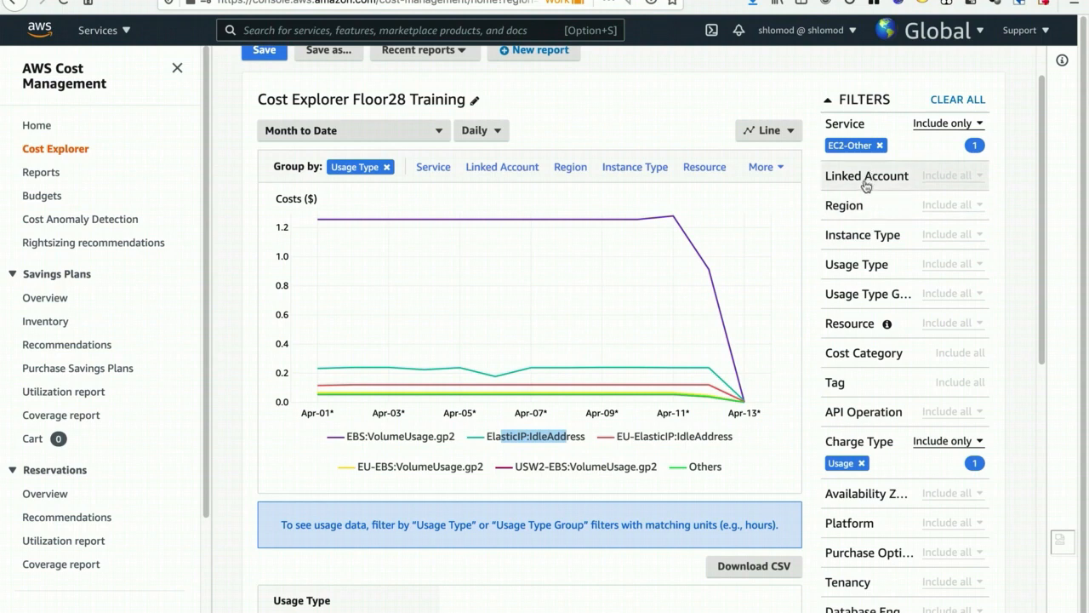
- Find all usage types matching "ebs" in the Usage Type filter and apply them as Exclude only
{"action": "left_click", "coordinate": [860, 269]}
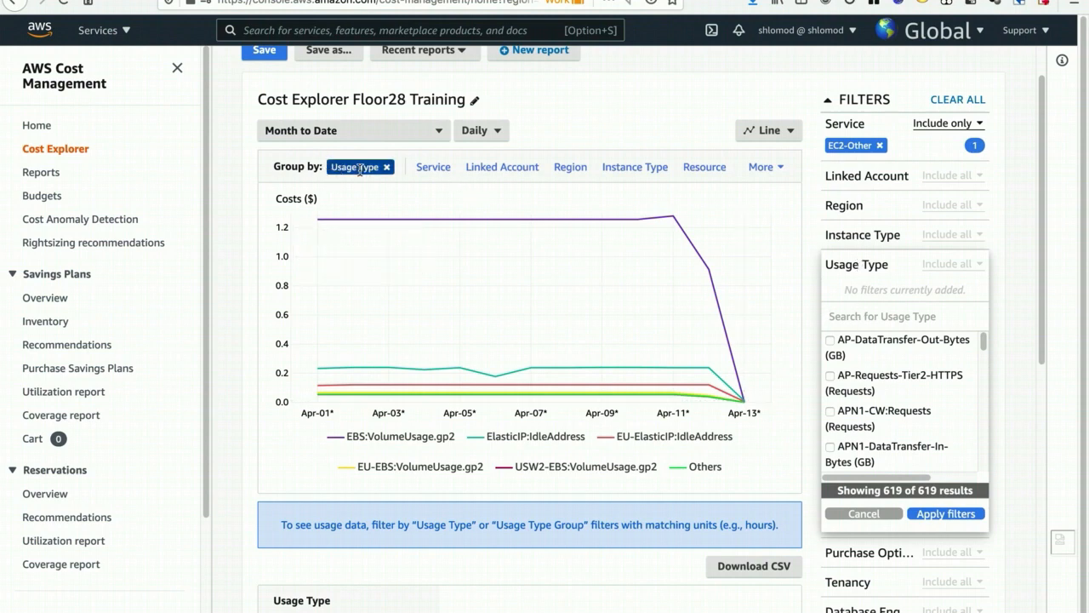
{"action": "type", "text": "ebs"}
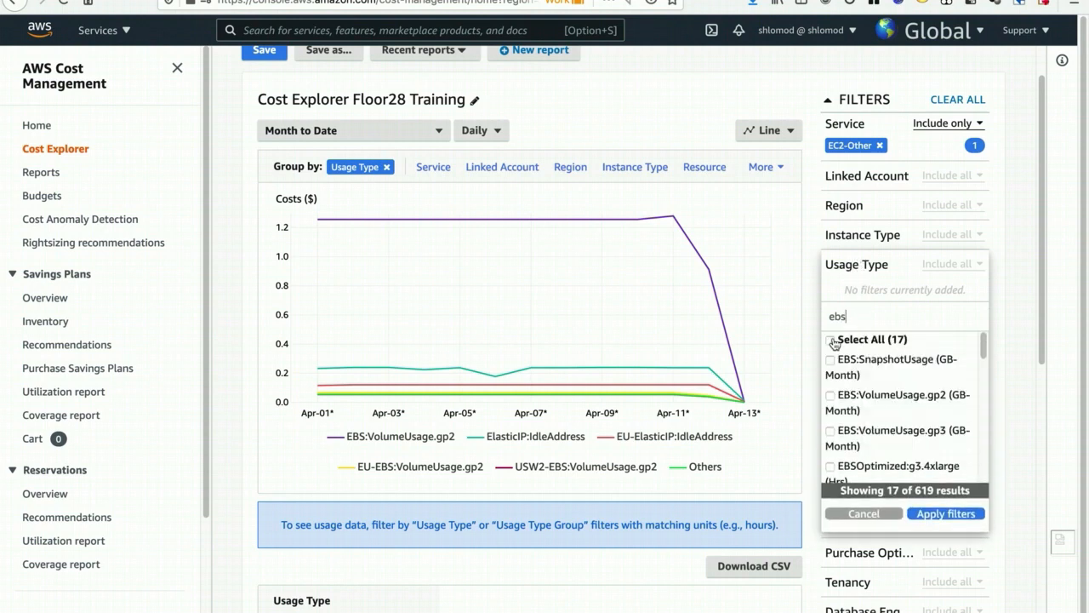
{"action": "left_click", "coordinate": [866, 345]}
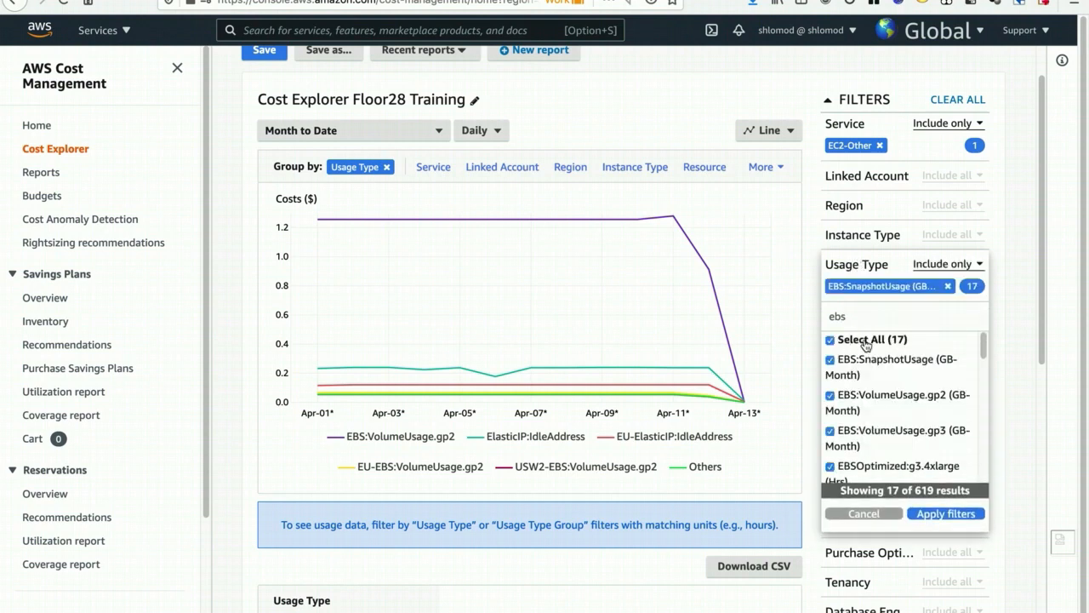
{"action": "left_click", "coordinate": [941, 267]}
{"action": "left_click", "coordinate": [946, 348]}
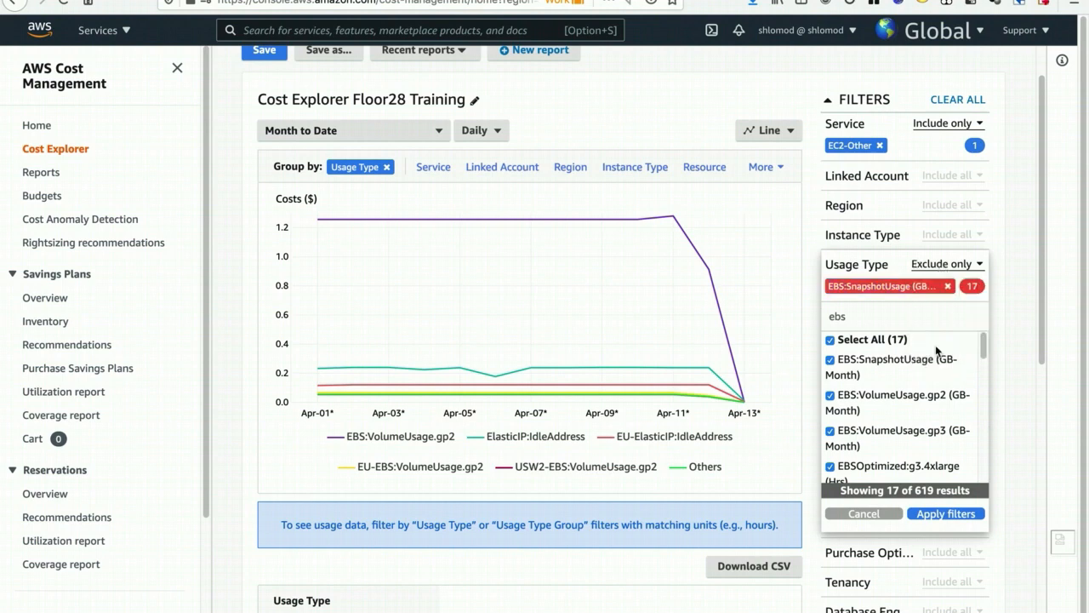
{"action": "left_click", "coordinate": [940, 514]}
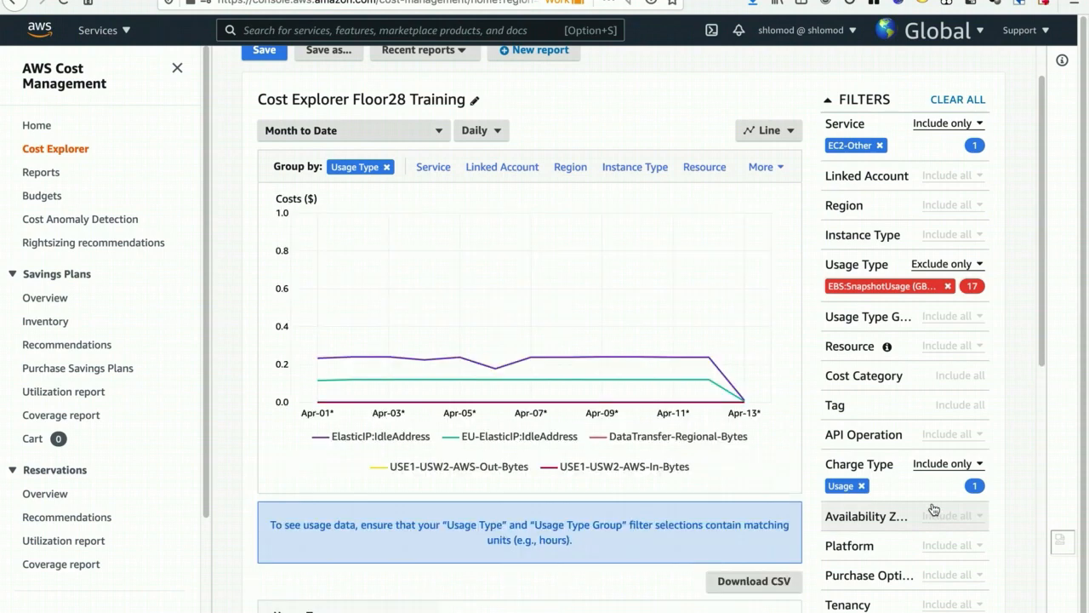
- Examine the idle Elastic IP costs by usage type and by Region, ending with the Usage Type grouping
{"action": "scroll", "coordinate": [812, 399], "scroll_direction": "down", "scroll_amount": 1}
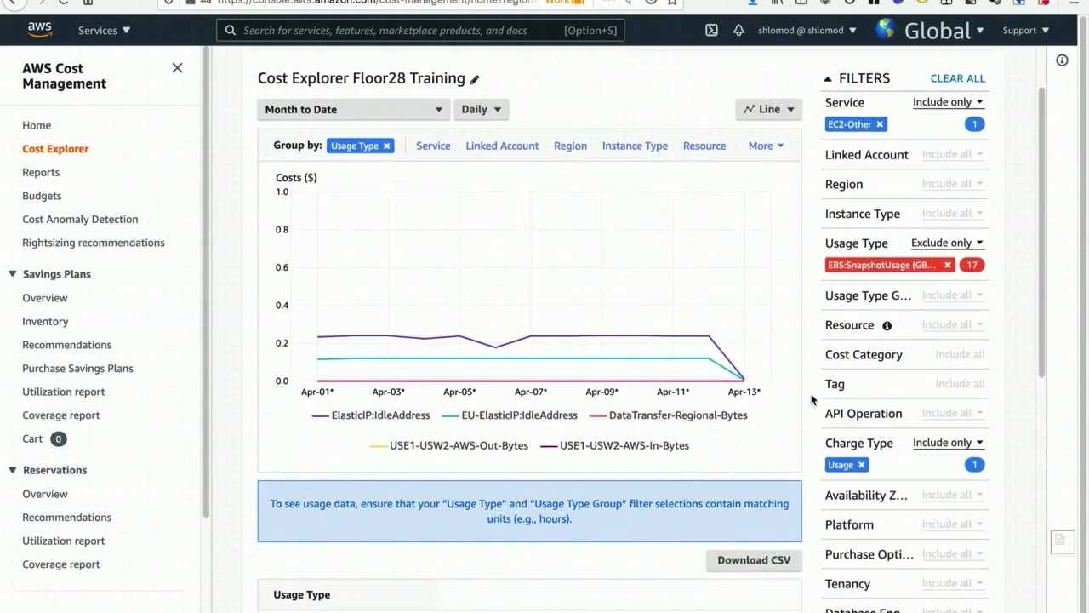
{"action": "scroll", "coordinate": [812, 398], "scroll_direction": "down", "scroll_amount": 1}
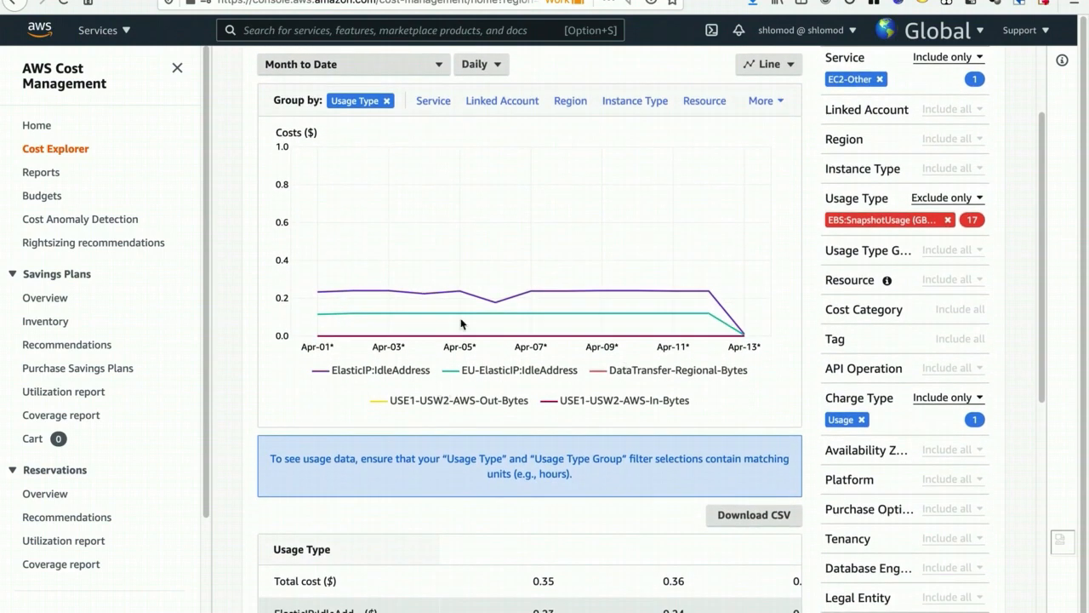
{"action": "mouse_move", "coordinate": [461, 294]}
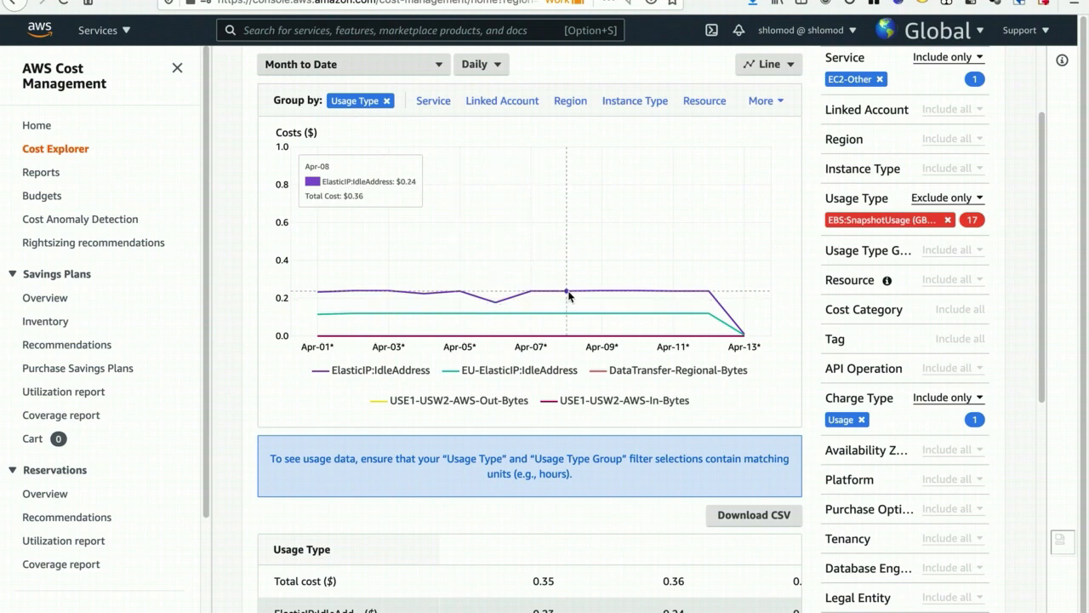
{"action": "double_click", "coordinate": [465, 369]}
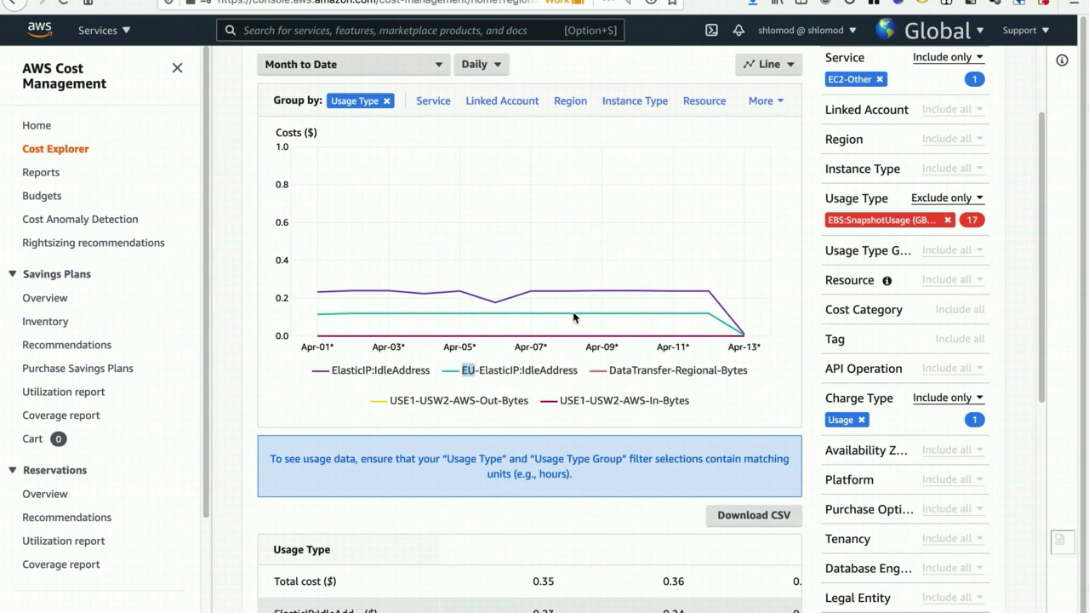
{"action": "mouse_move", "coordinate": [549, 294]}
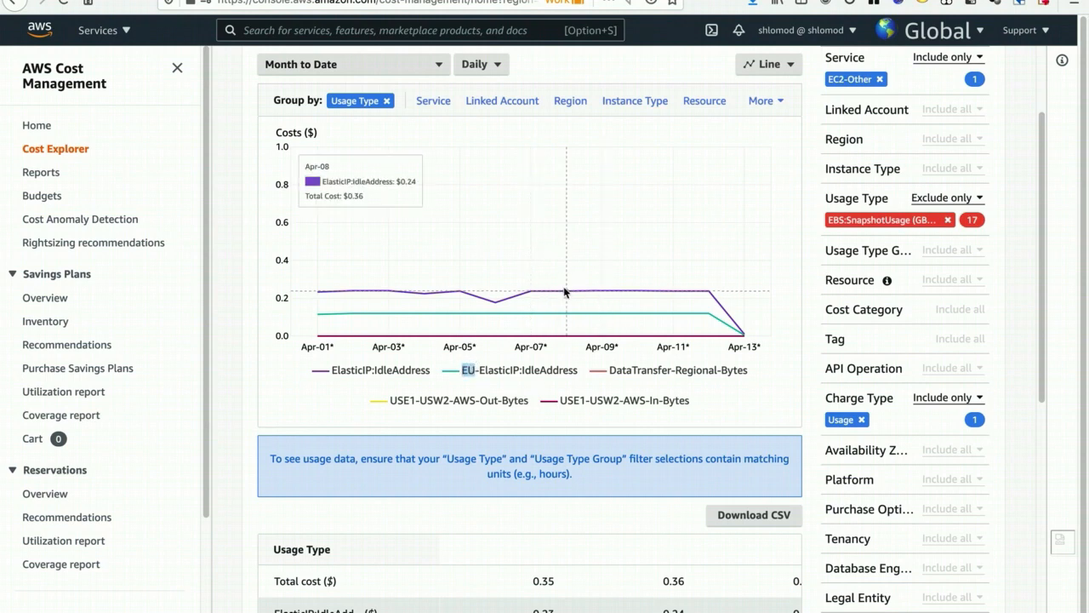
{"action": "left_click", "coordinate": [568, 103]}
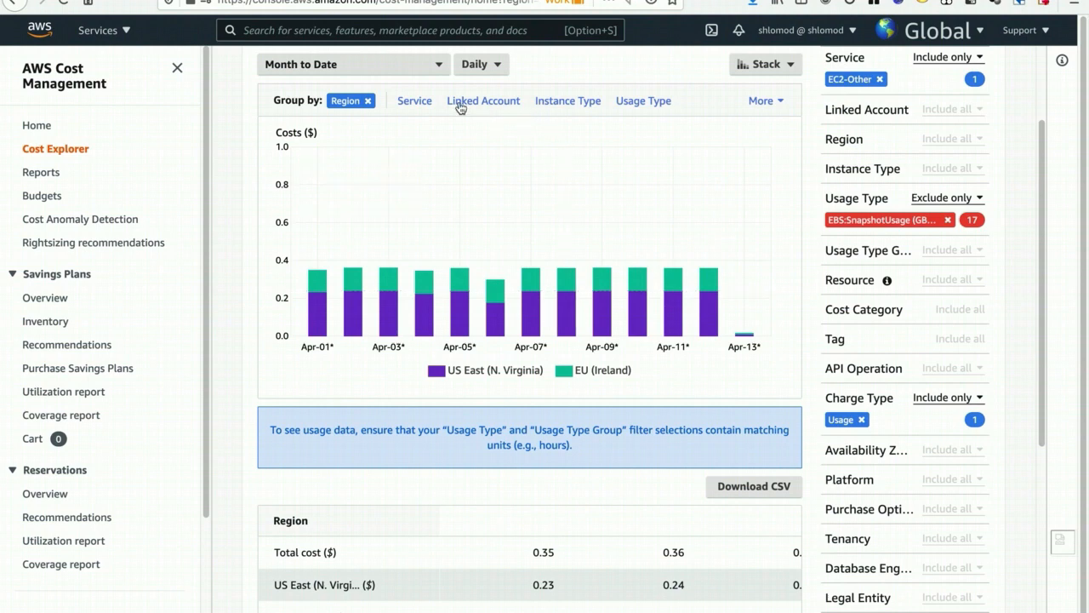
{"action": "left_click", "coordinate": [652, 102]}
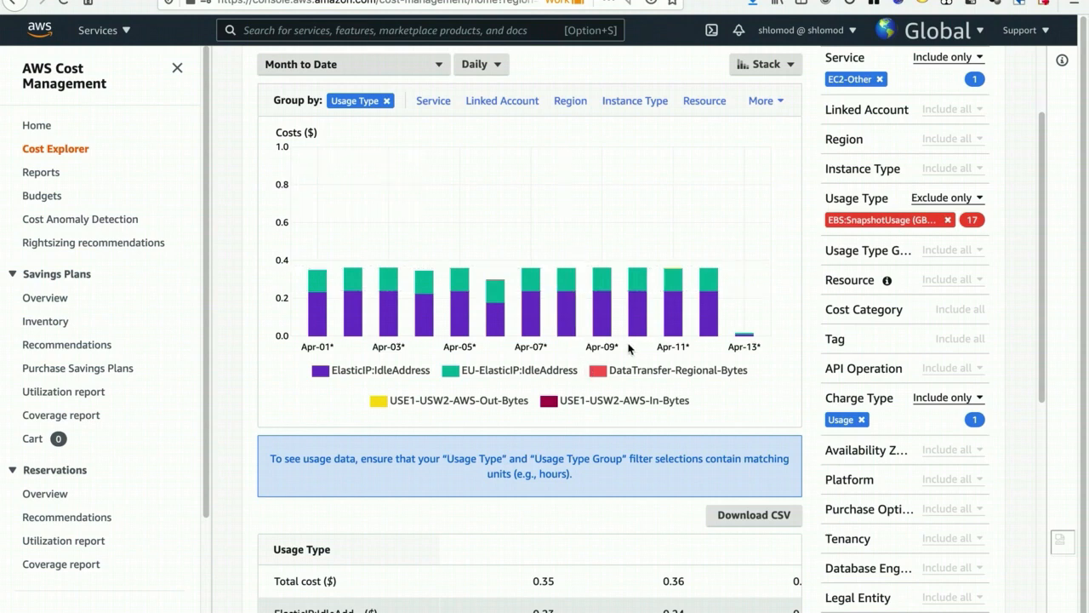
- Examine the regional and inter-region data transfer usage types in the chart legend and their totals in the cost table
{"action": "scroll", "coordinate": [627, 342], "scroll_direction": "down", "scroll_amount": 3}
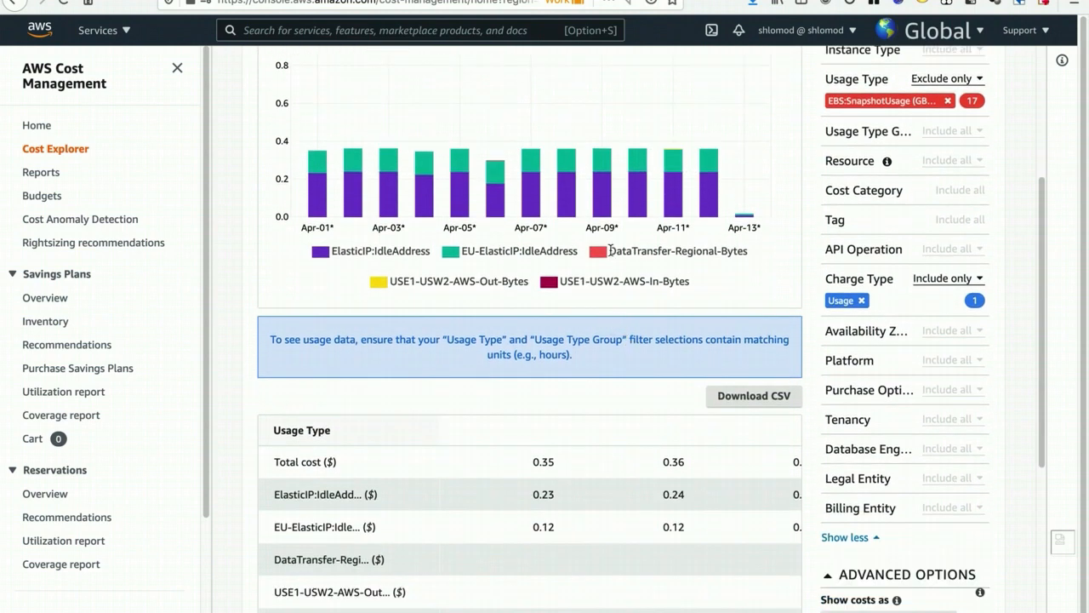
{"action": "left_click_drag", "start_coordinate": [611, 250], "coordinate": [752, 260]}
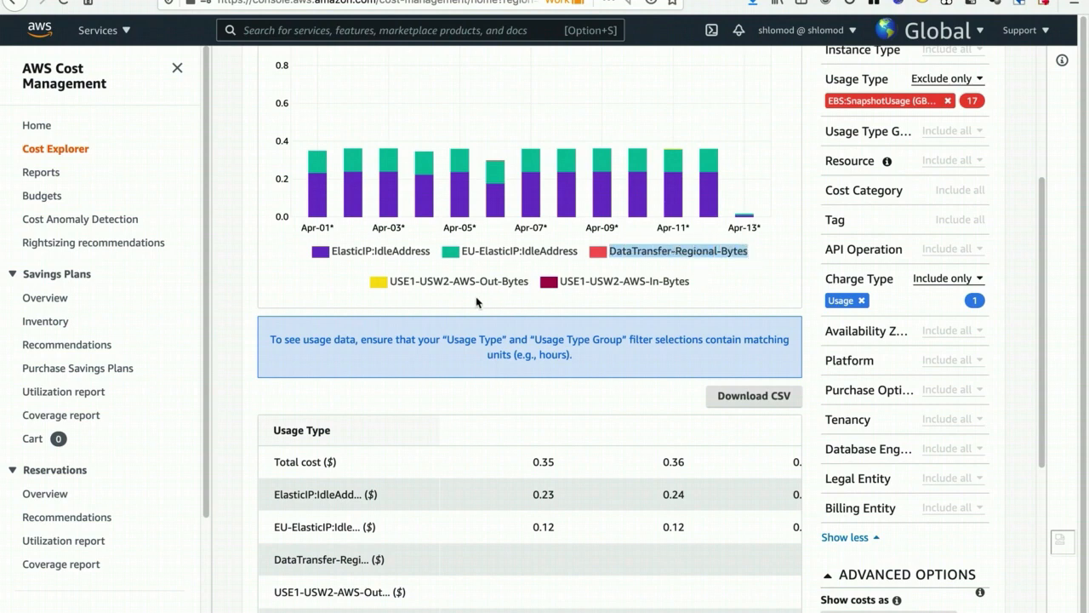
{"action": "left_click_drag", "start_coordinate": [390, 281], "coordinate": [687, 280]}
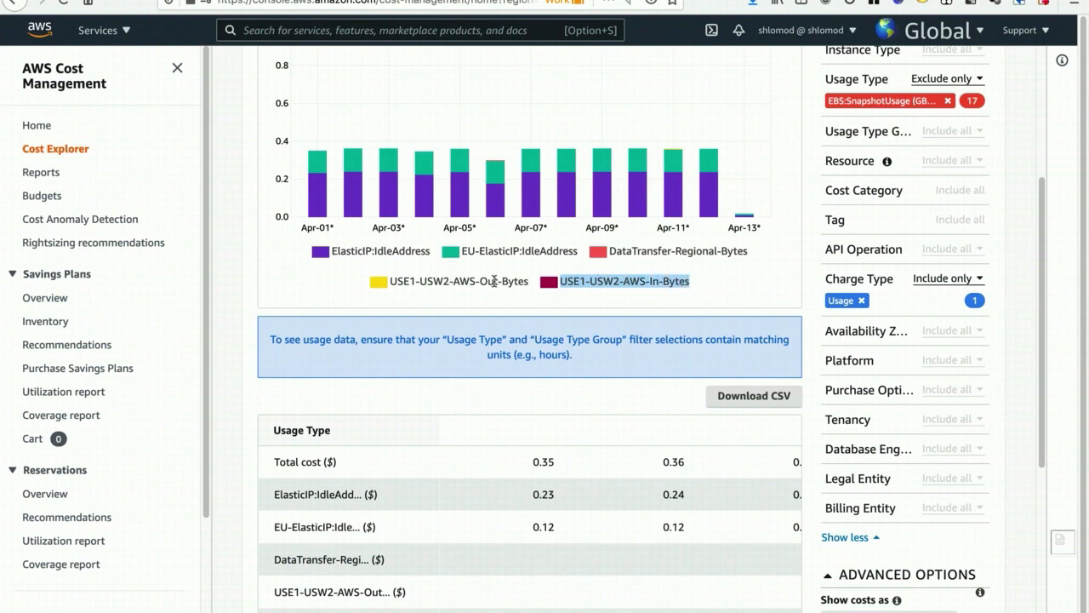
{"action": "scroll", "coordinate": [582, 332], "scroll_direction": "down", "scroll_amount": 3}
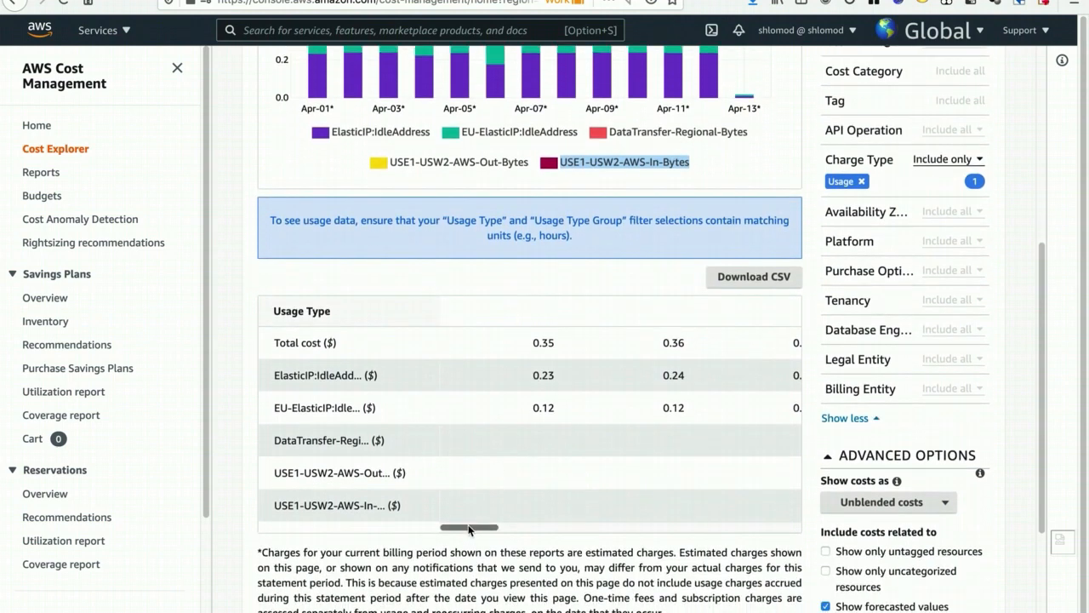
{"action": "left_click_drag", "start_coordinate": [469, 528], "coordinate": [801, 513]}
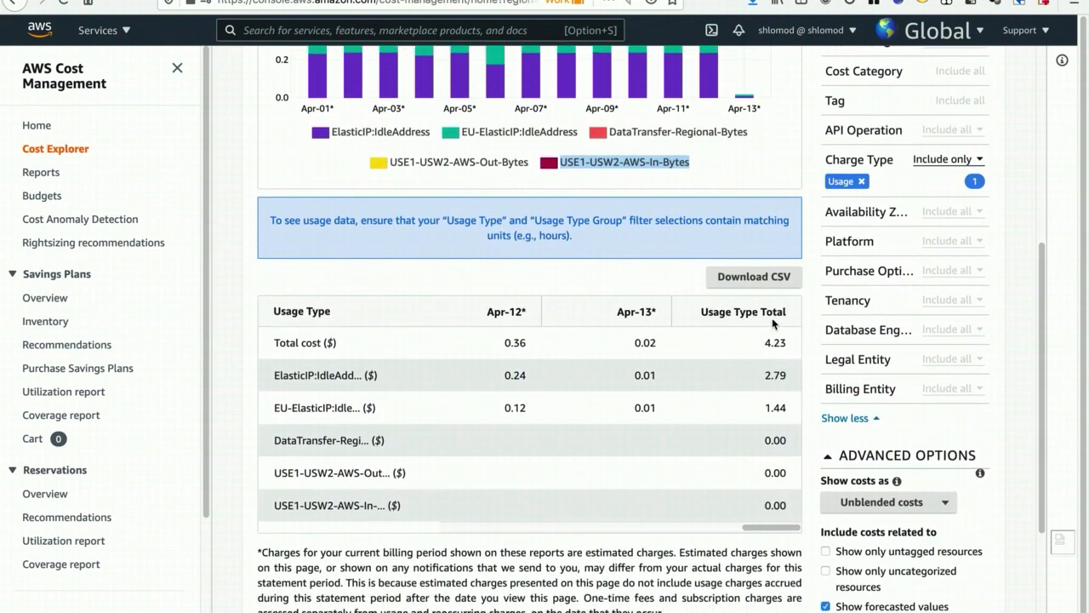
- Check the Usage Type Total of each data transfer row in the cost table
{"action": "double_click", "coordinate": [771, 440]}
{"action": "double_click", "coordinate": [772, 473]}
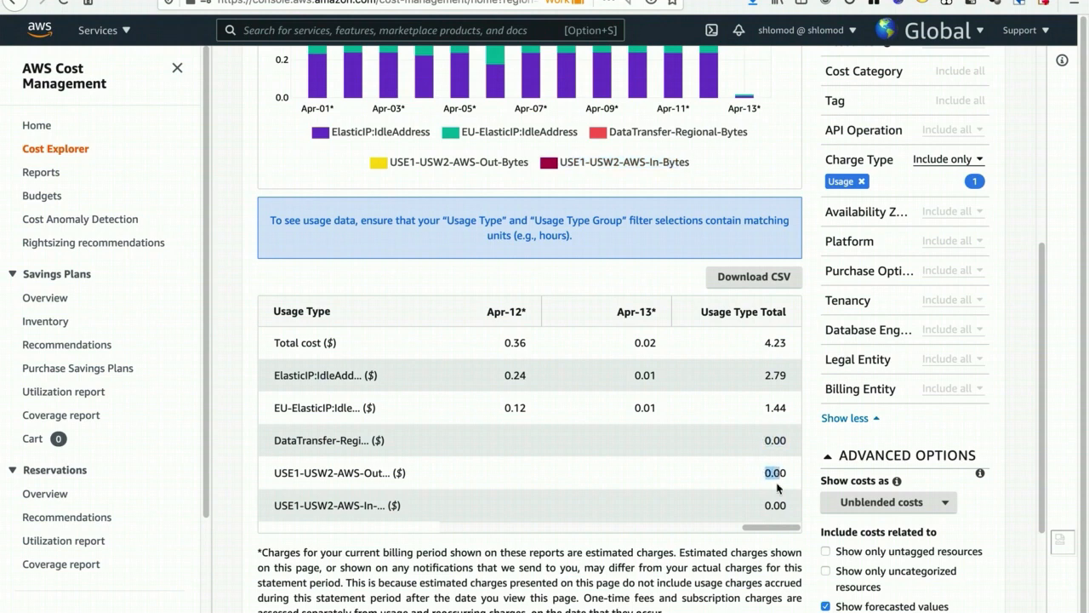
{"action": "double_click", "coordinate": [774, 505]}
- Clear the Usage Type exclusions and apply all usage types matching "bytes" as Include only
{"action": "scroll", "coordinate": [773, 461], "scroll_direction": "up", "scroll_amount": 1}
{"action": "scroll", "coordinate": [773, 461], "scroll_direction": "up", "scroll_amount": 3}
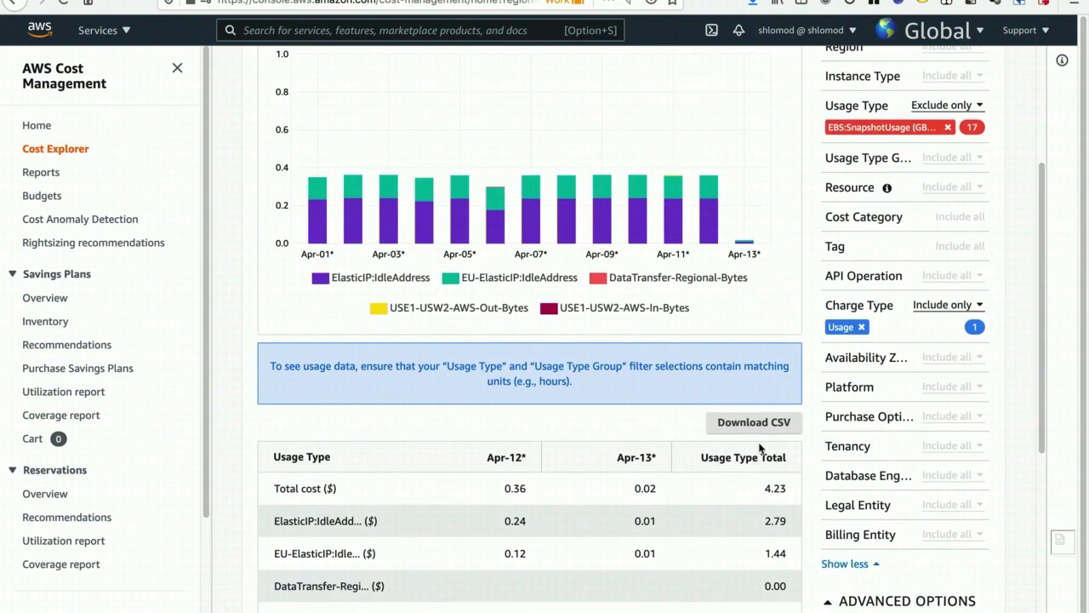
{"action": "scroll", "coordinate": [778, 419], "scroll_direction": "up", "scroll_amount": 2}
{"action": "scroll", "coordinate": [791, 399], "scroll_direction": "up", "scroll_amount": 2}
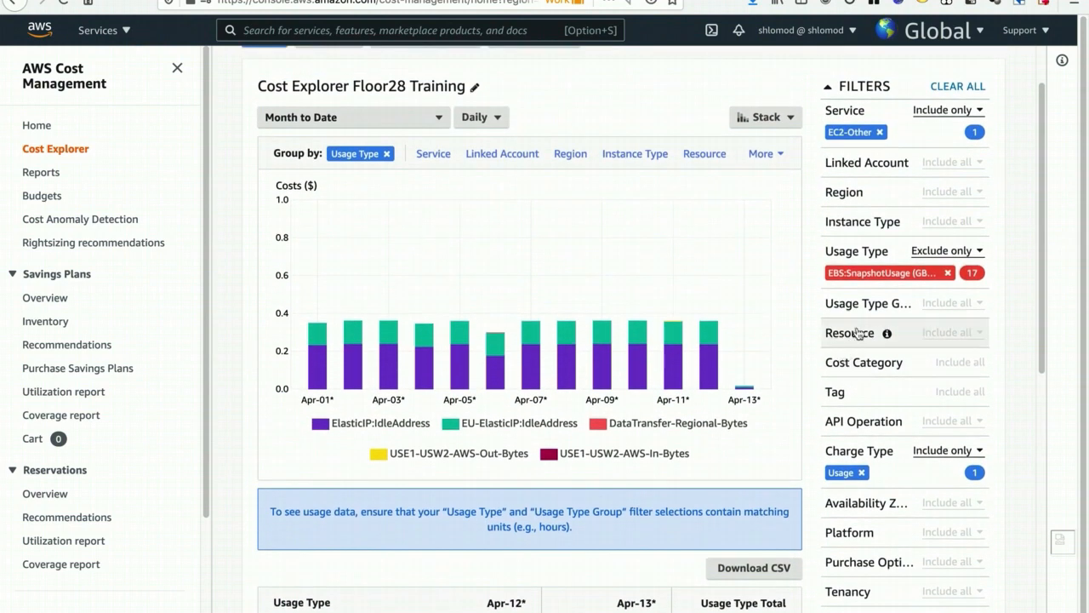
{"action": "left_click", "coordinate": [946, 251]}
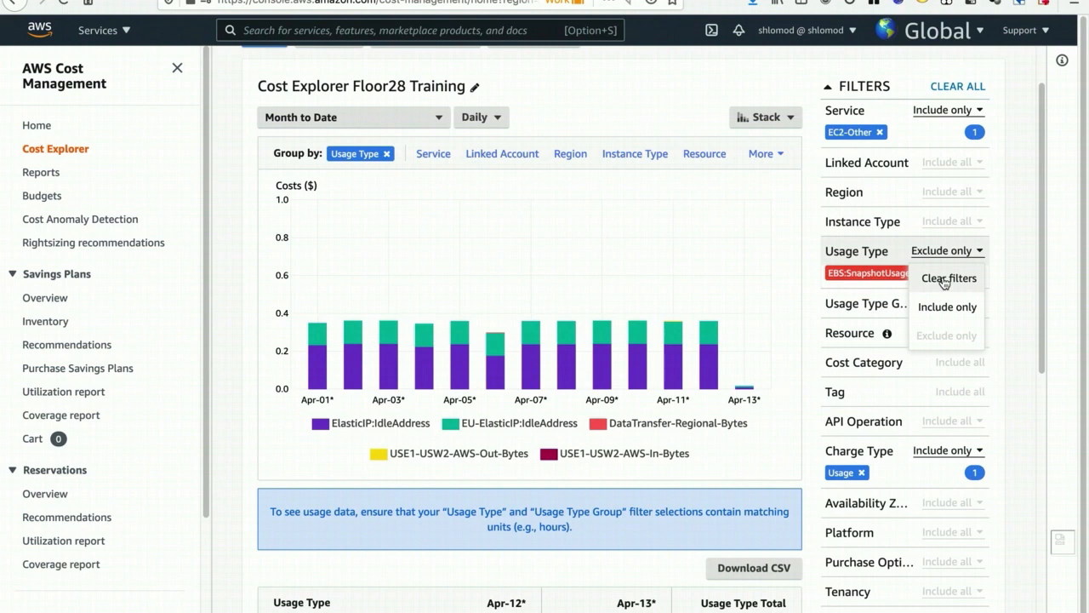
{"action": "left_click", "coordinate": [945, 283]}
{"action": "left_click", "coordinate": [872, 253]}
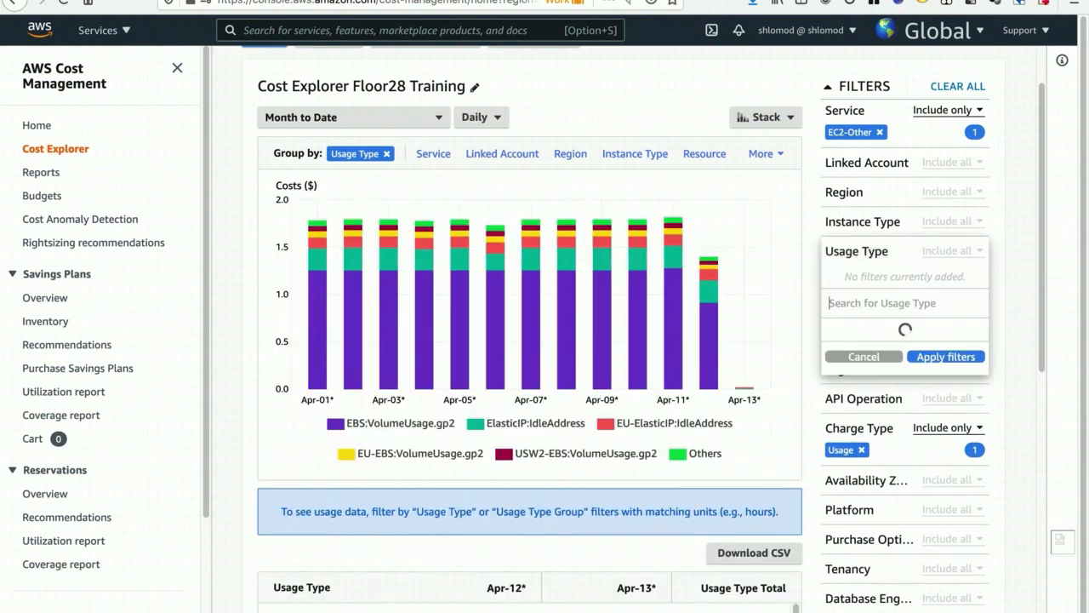
{"action": "type", "text": "bytes"}
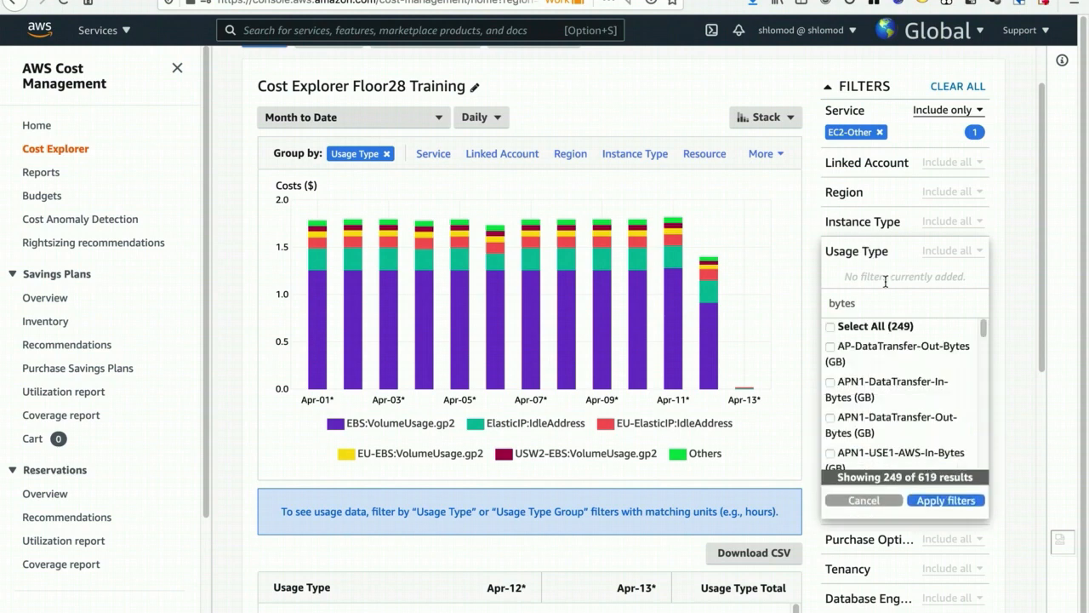
{"action": "left_click", "coordinate": [875, 327]}
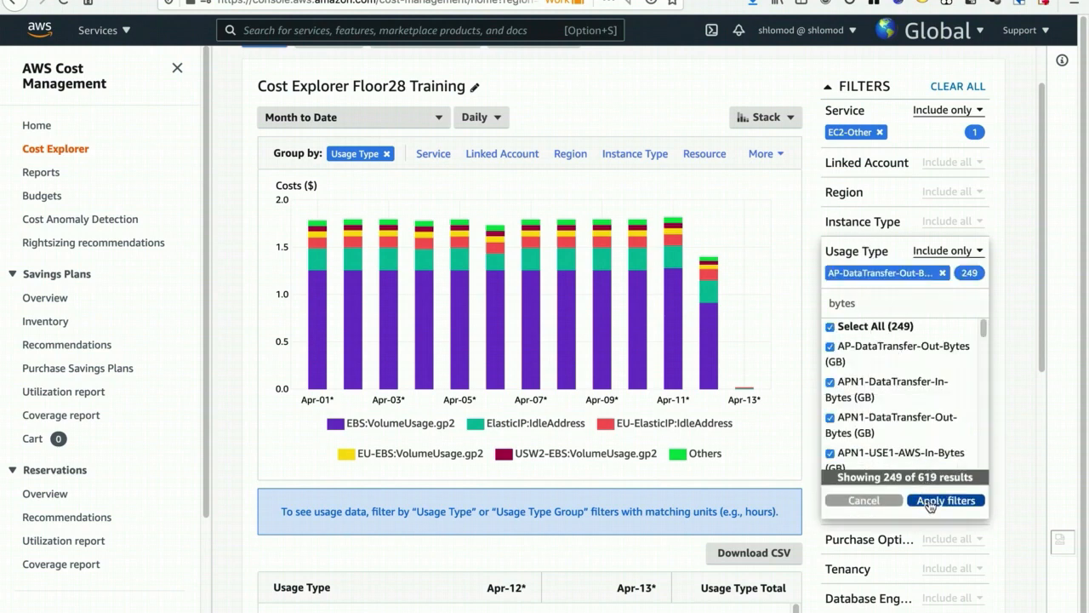
{"action": "left_click", "coordinate": [931, 503]}
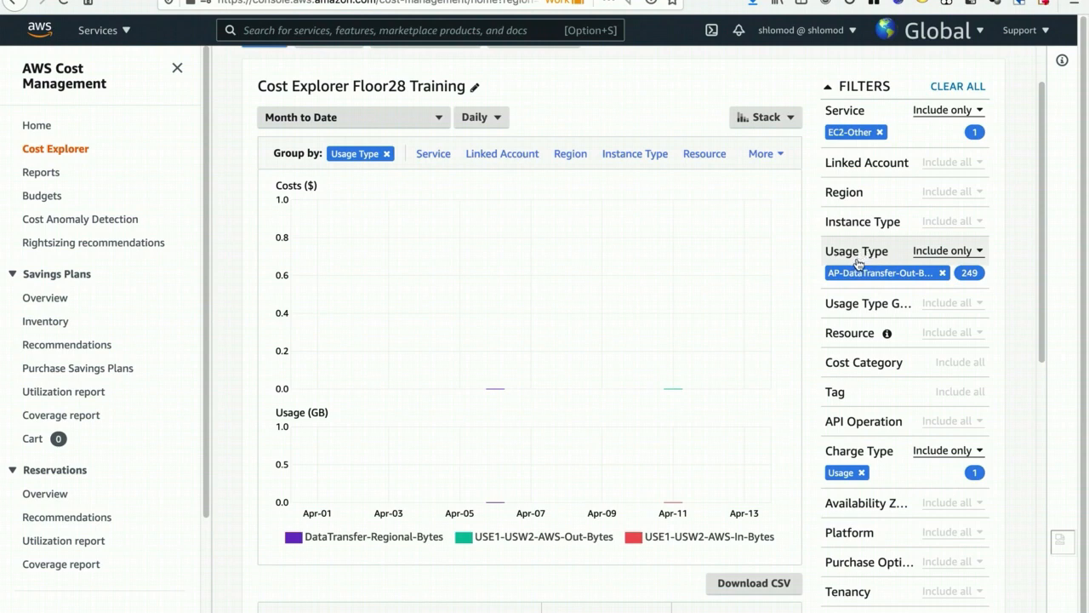
- Look through the full list of usage types included in the Usage Type filter
{"action": "left_click", "coordinate": [970, 273]}
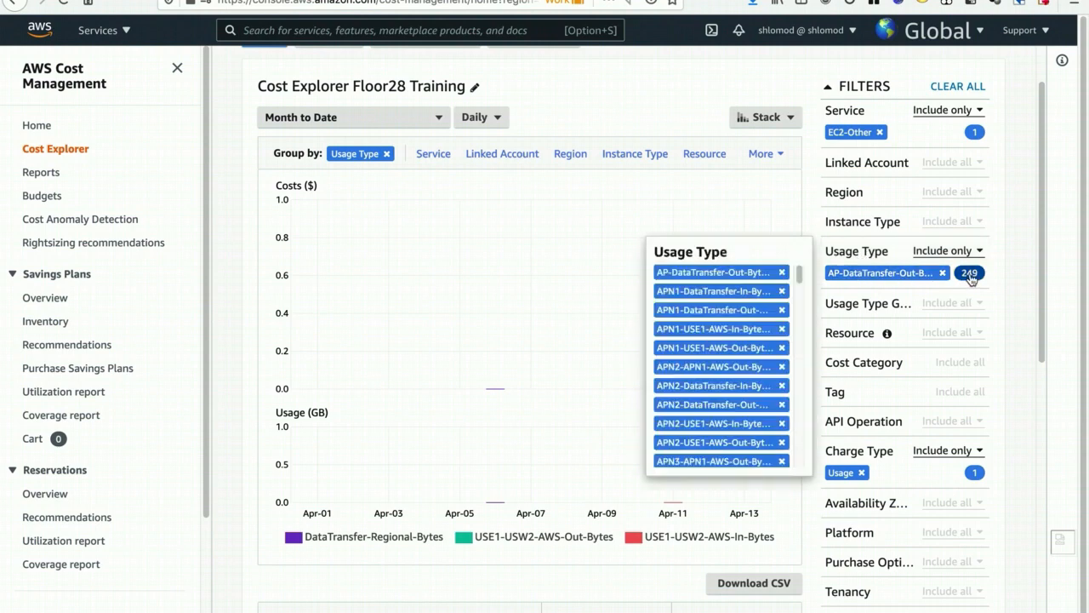
{"action": "left_click_drag", "start_coordinate": [800, 279], "coordinate": [804, 308]}
{"action": "left_click", "coordinate": [819, 223]}
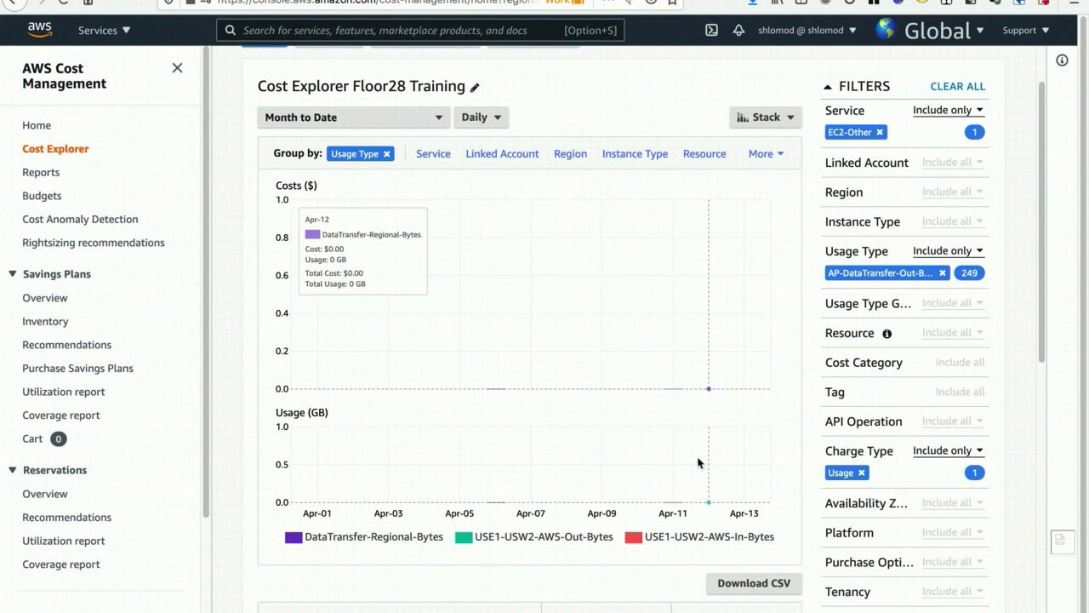
- Clear the Usage Type filter and include only all usage types matching "ebs"
{"action": "left_click", "coordinate": [937, 255]}
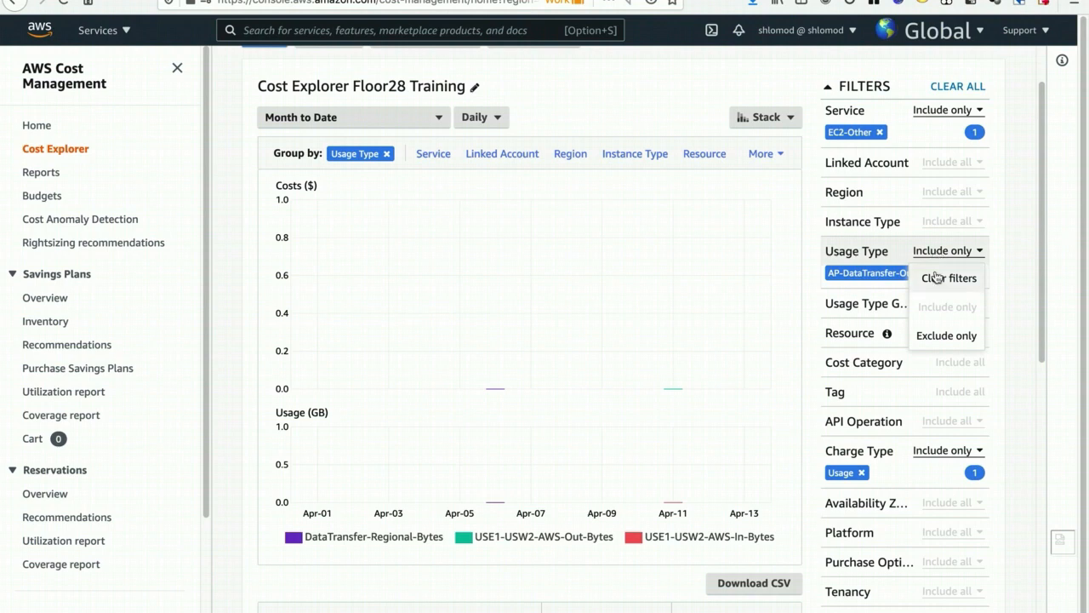
{"action": "left_click", "coordinate": [935, 279]}
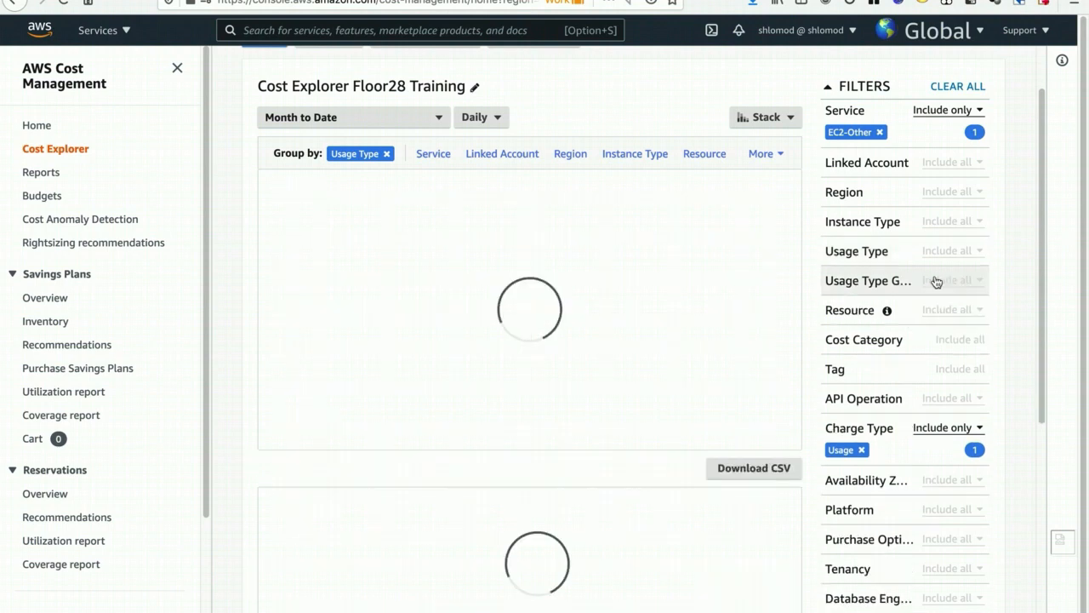
{"action": "left_click", "coordinate": [886, 256]}
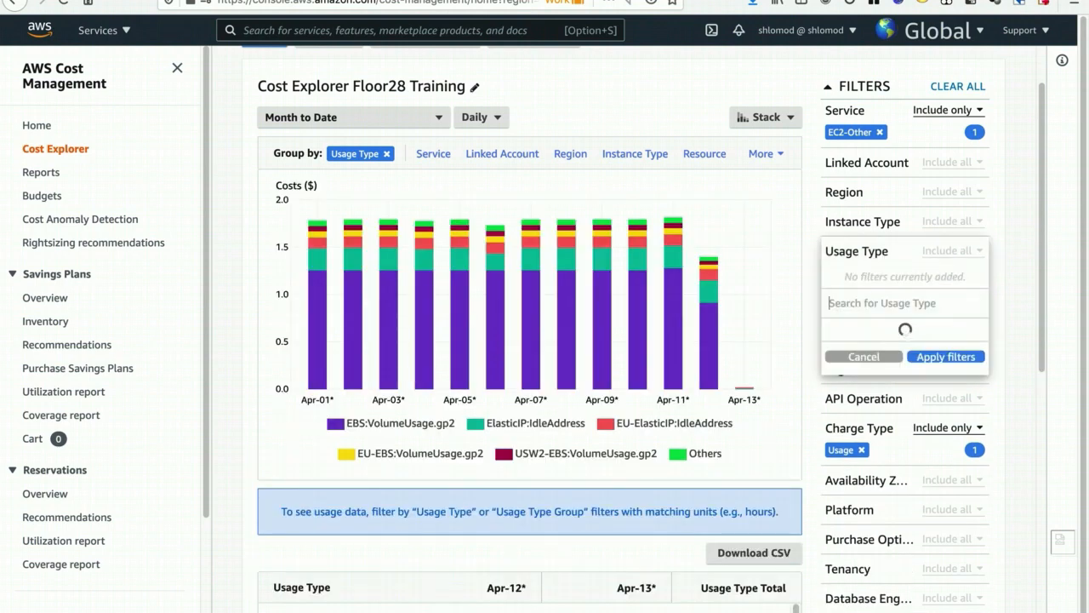
{"action": "type", "text": "ebs"}
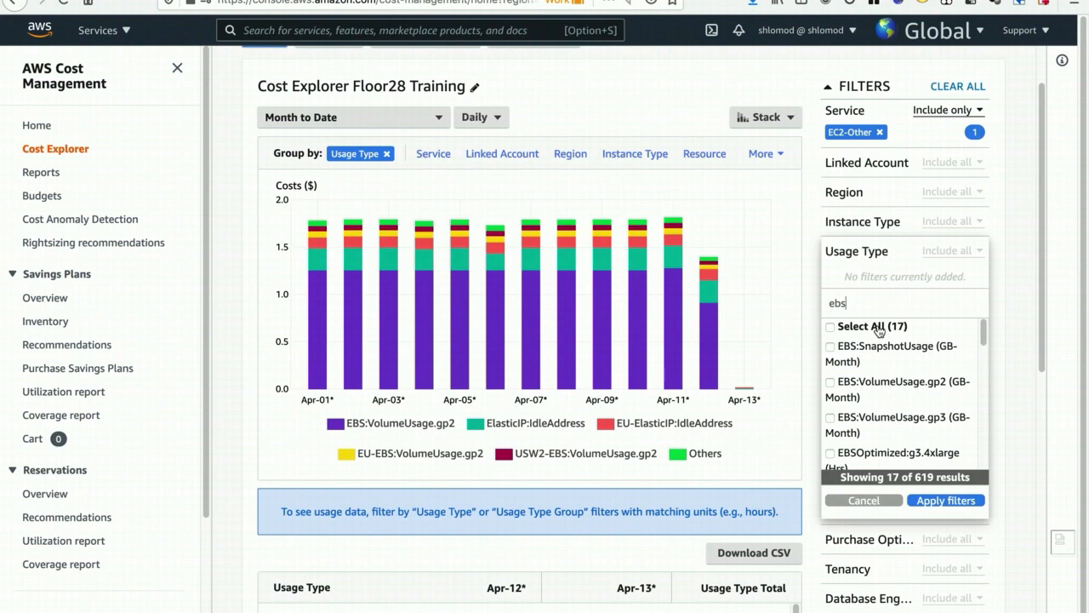
{"action": "left_click", "coordinate": [878, 330]}
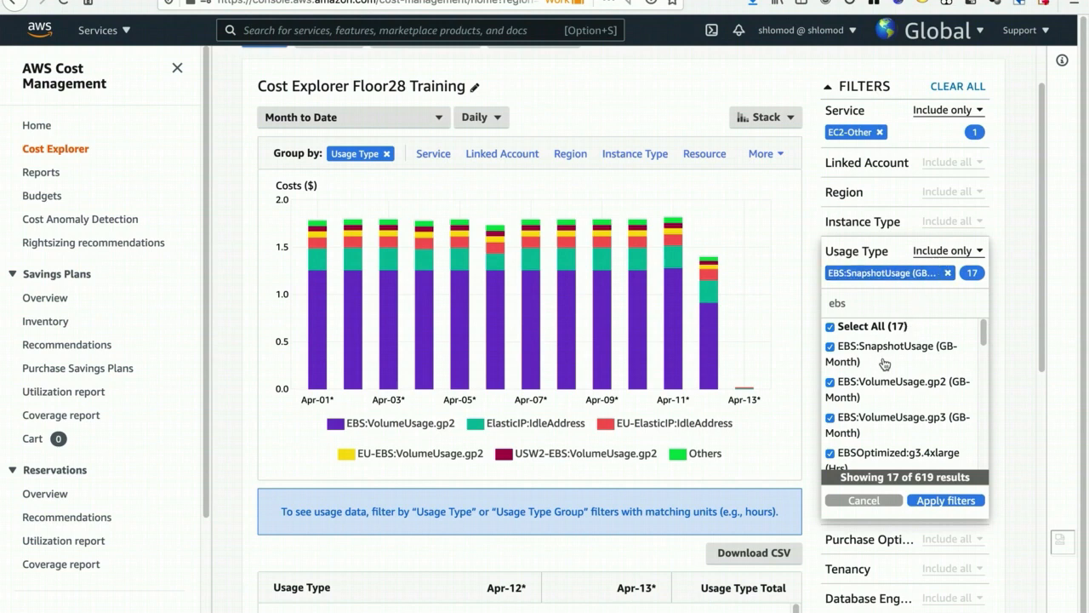
{"action": "left_click", "coordinate": [932, 502]}
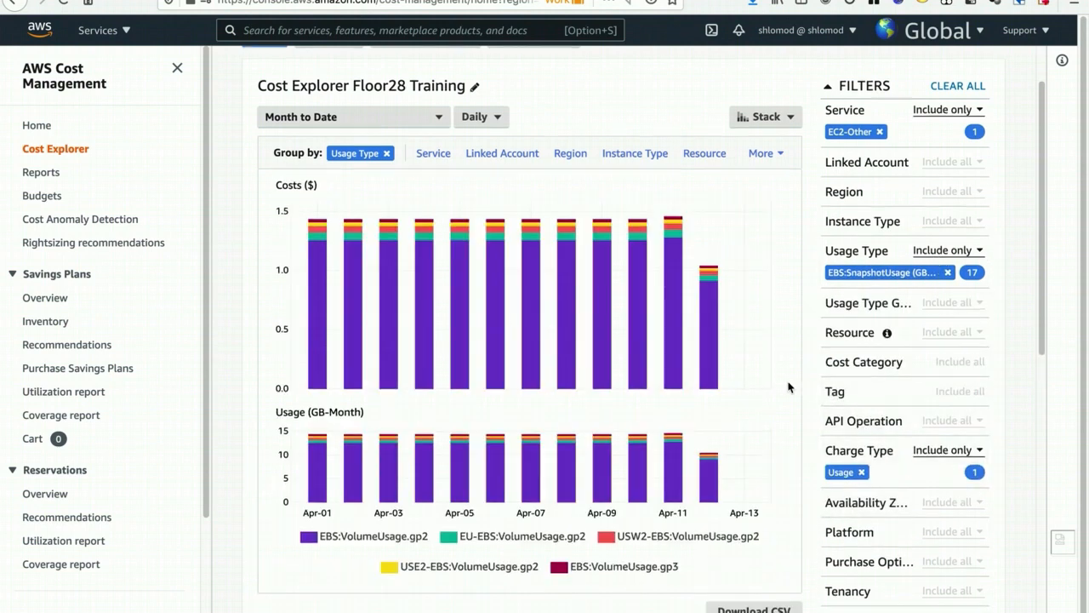
- Examine the EBS volume usage types in the chart legend by Region prefix and volume type, and their daily usage
{"action": "scroll", "coordinate": [808, 387], "scroll_direction": "down", "scroll_amount": 1}
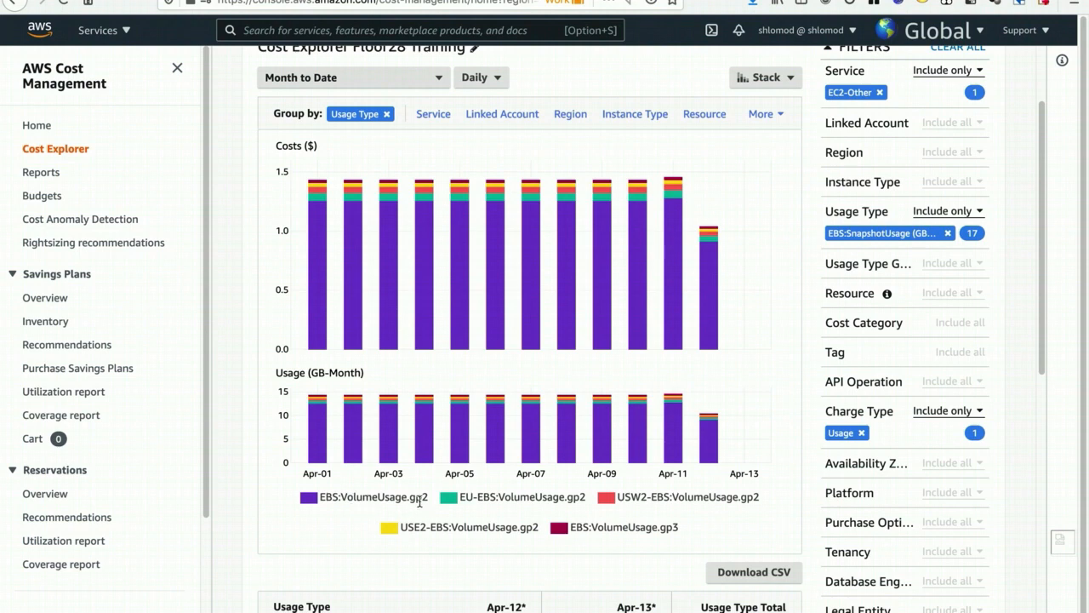
{"action": "left_click_drag", "start_coordinate": [409, 498], "coordinate": [475, 497]}
{"action": "left_click_drag", "start_coordinate": [619, 497], "coordinate": [644, 497]}
{"action": "left_click_drag", "start_coordinate": [740, 496], "coordinate": [760, 498]}
{"action": "scroll", "coordinate": [544, 425], "scroll_direction": "down", "scroll_amount": 1}
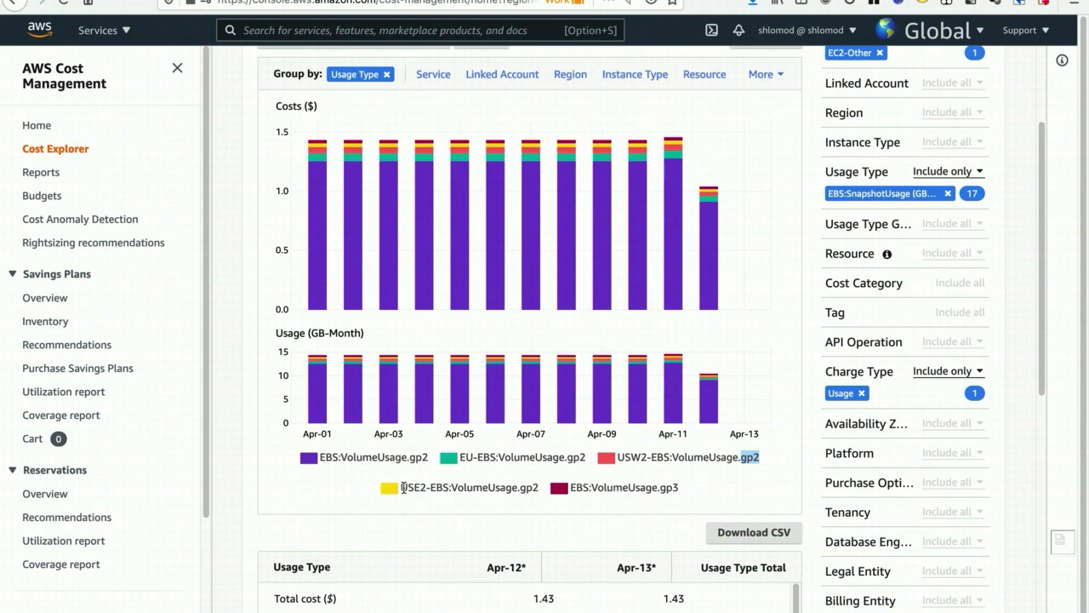
{"action": "left_click_drag", "start_coordinate": [401, 486], "coordinate": [426, 485]}
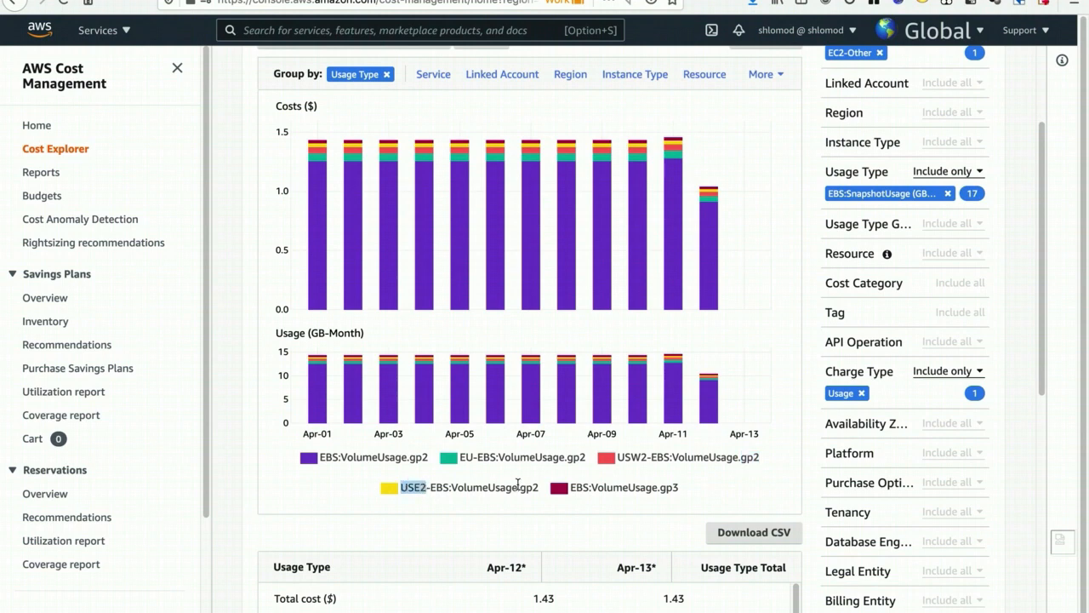
{"action": "left_click_drag", "start_coordinate": [520, 486], "coordinate": [679, 488]}
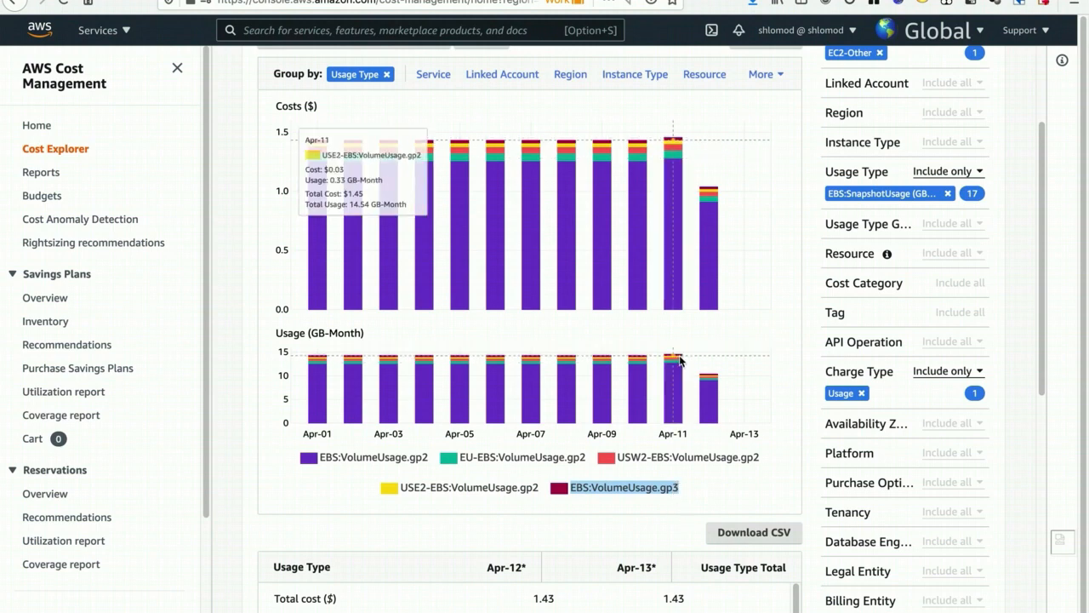
{"action": "left_click", "coordinate": [681, 492]}
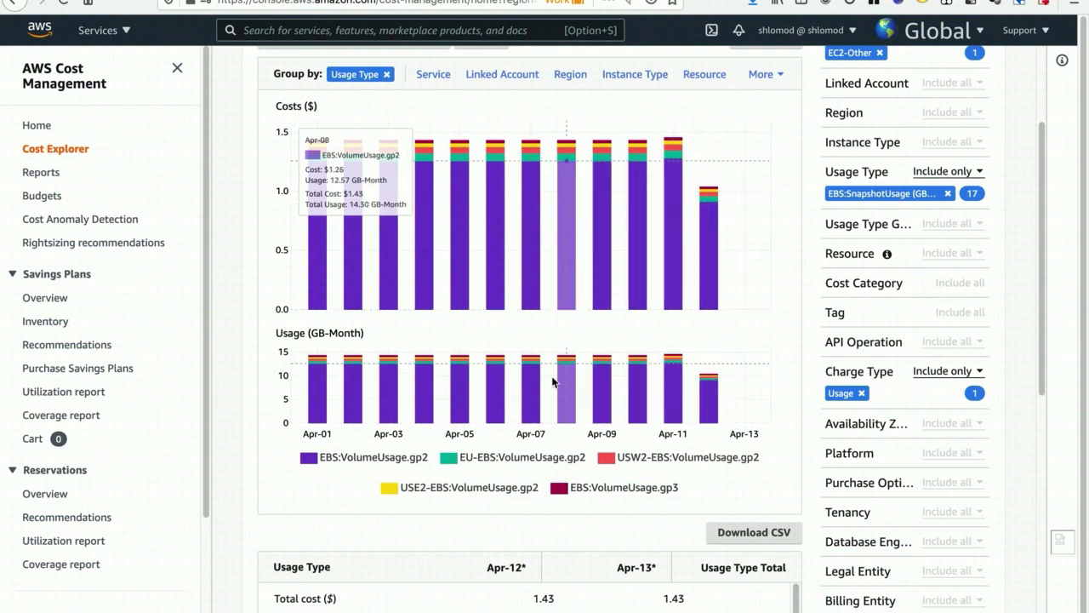
- Change the report's grouping from Usage Type to Service, trying the Linked Account grouping on the way
{"action": "scroll", "coordinate": [773, 374], "scroll_direction": "up", "scroll_amount": 1}
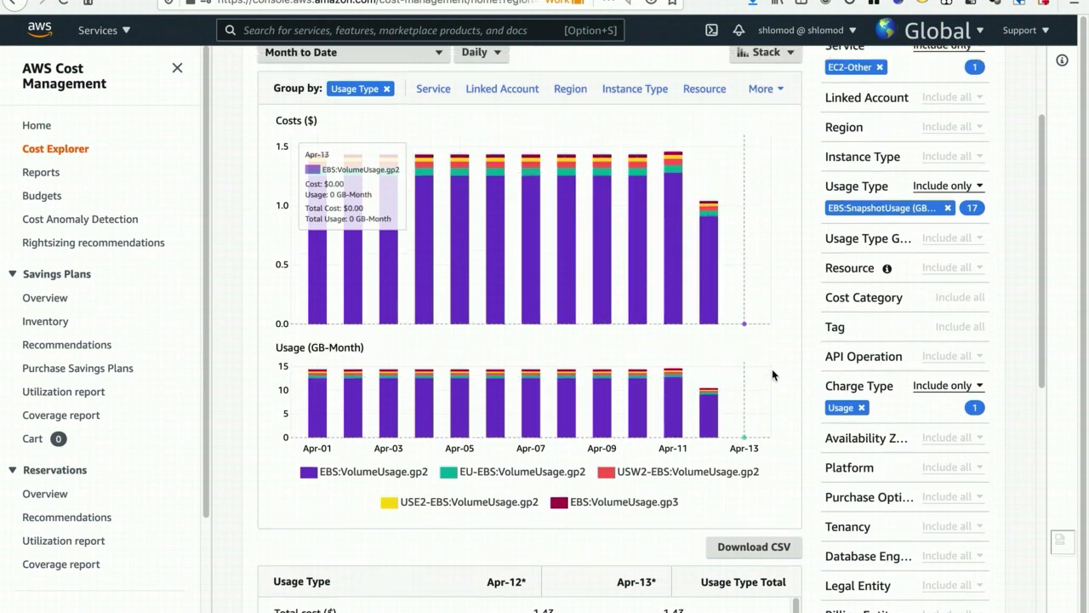
{"action": "scroll", "coordinate": [772, 374], "scroll_direction": "up", "scroll_amount": 3}
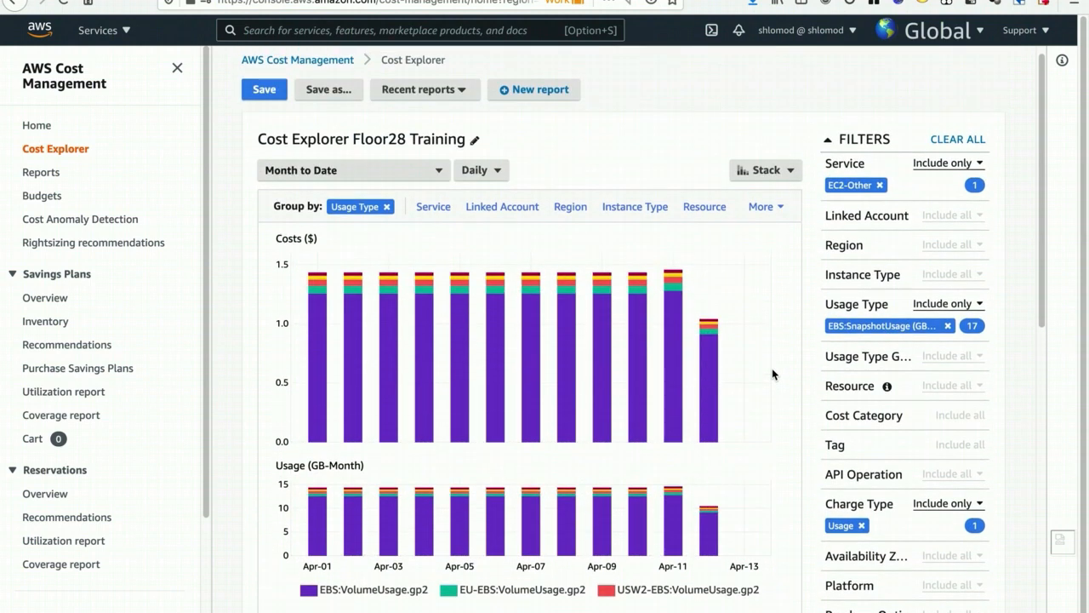
{"action": "left_click", "coordinate": [846, 171]}
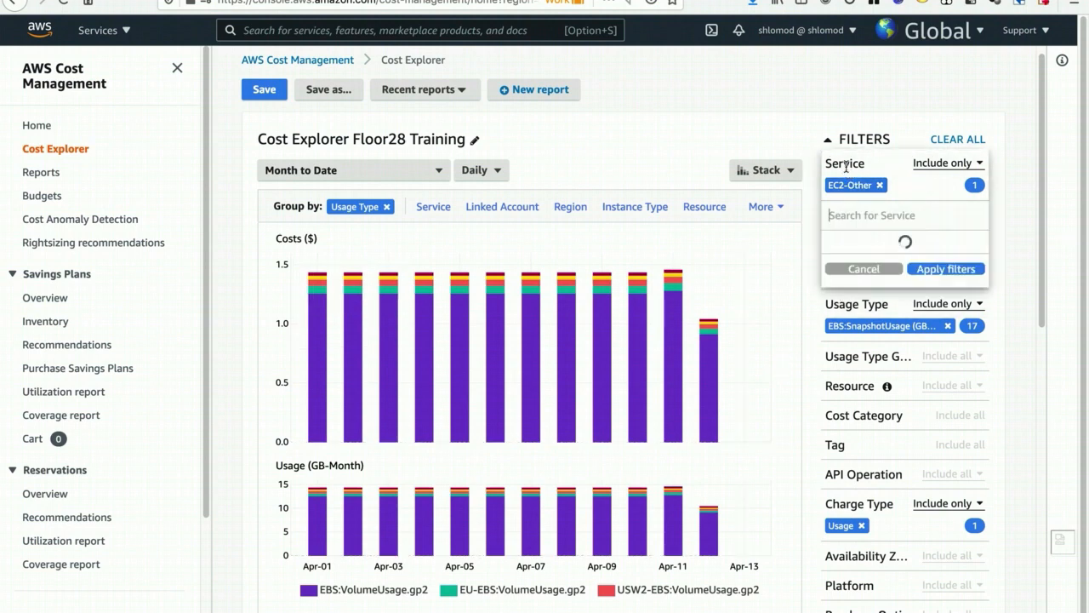
{"action": "left_click", "coordinate": [387, 211]}
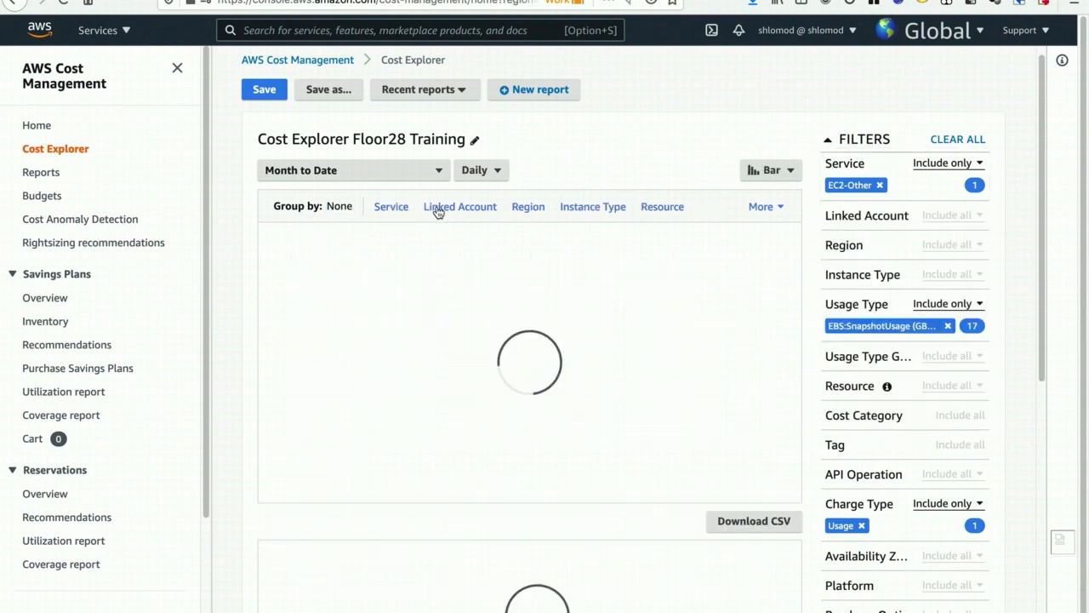
{"action": "left_click", "coordinate": [447, 207]}
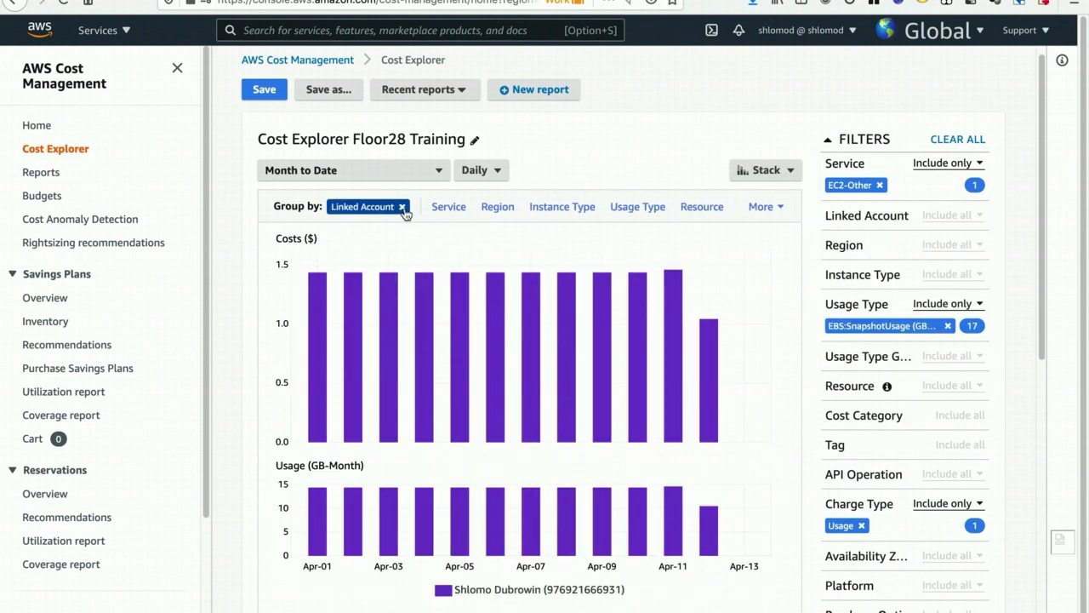
{"action": "left_click", "coordinate": [402, 207]}
{"action": "left_click", "coordinate": [393, 208]}
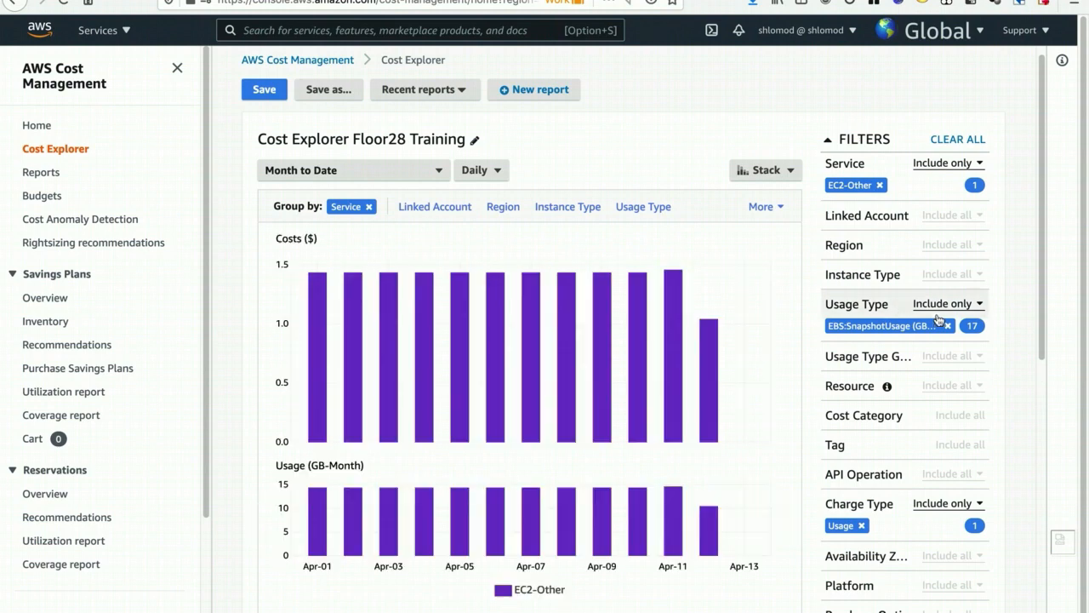
- Clear the Usage Type filter and remove EC2-Other from the Service filter
{"action": "left_click", "coordinate": [945, 304]}
{"action": "left_click", "coordinate": [950, 332]}
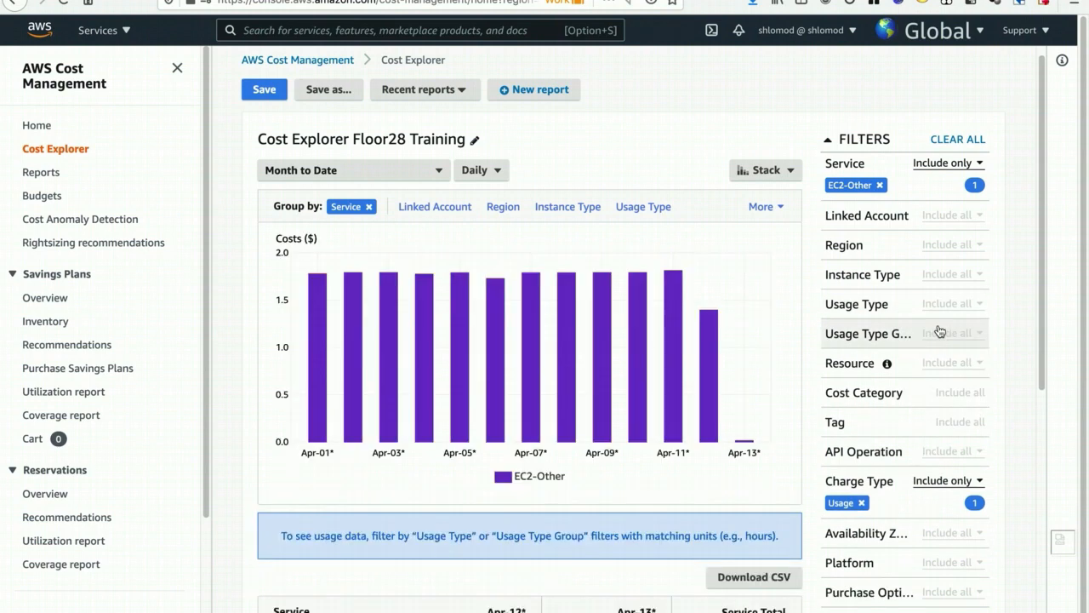
{"action": "left_click", "coordinate": [881, 187]}
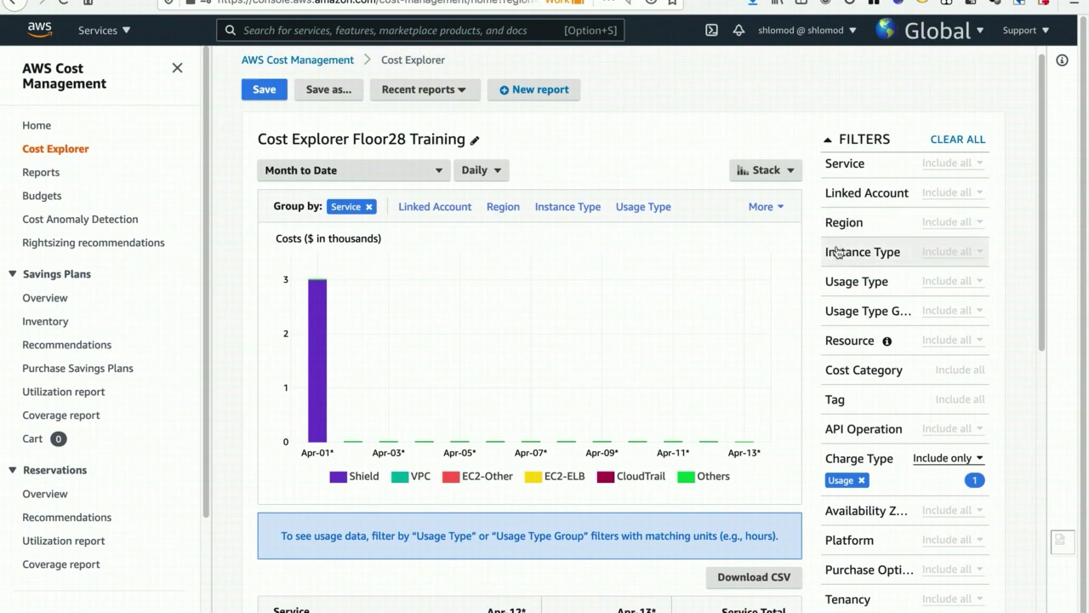
- Find Shield in the Service filter and apply it as Exclude only
{"action": "left_click", "coordinate": [850, 165]}
{"action": "type", "text": "shield"}
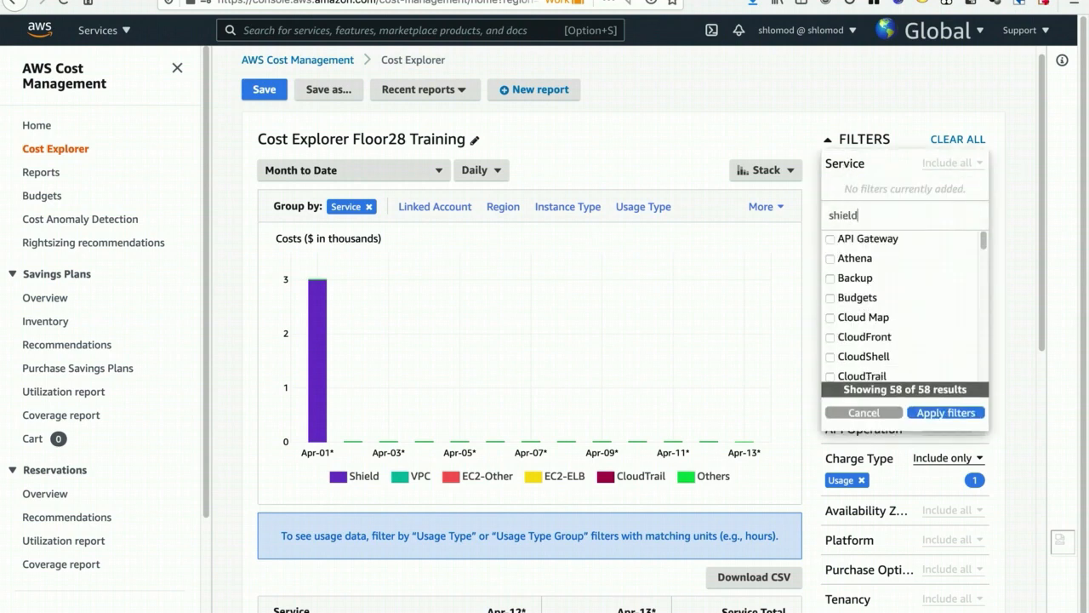
{"action": "left_click", "coordinate": [859, 258]}
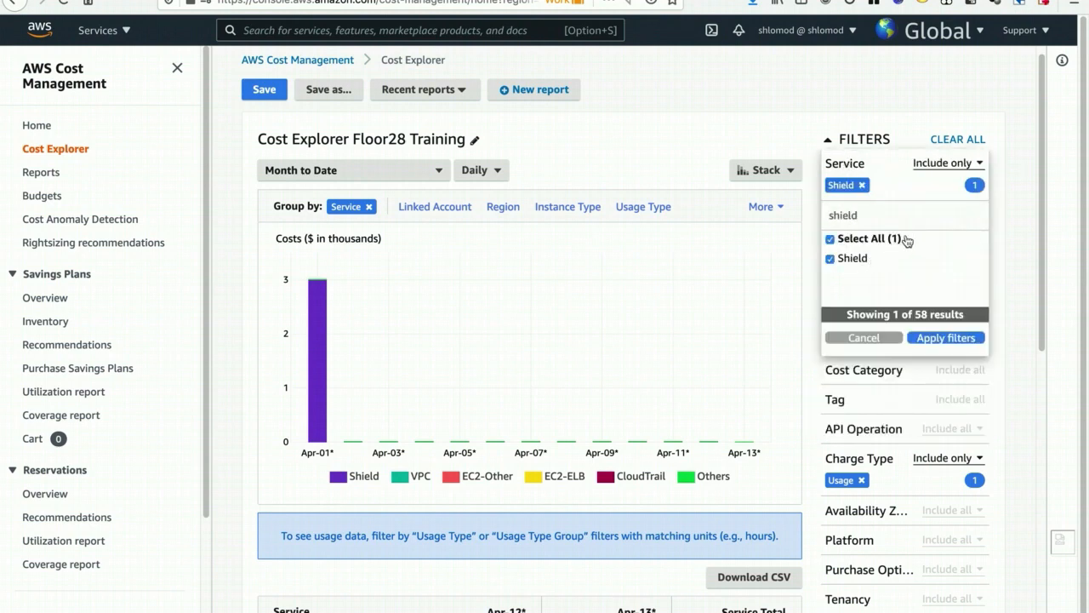
{"action": "left_click", "coordinate": [947, 167]}
{"action": "left_click", "coordinate": [946, 248]}
{"action": "left_click", "coordinate": [943, 338]}
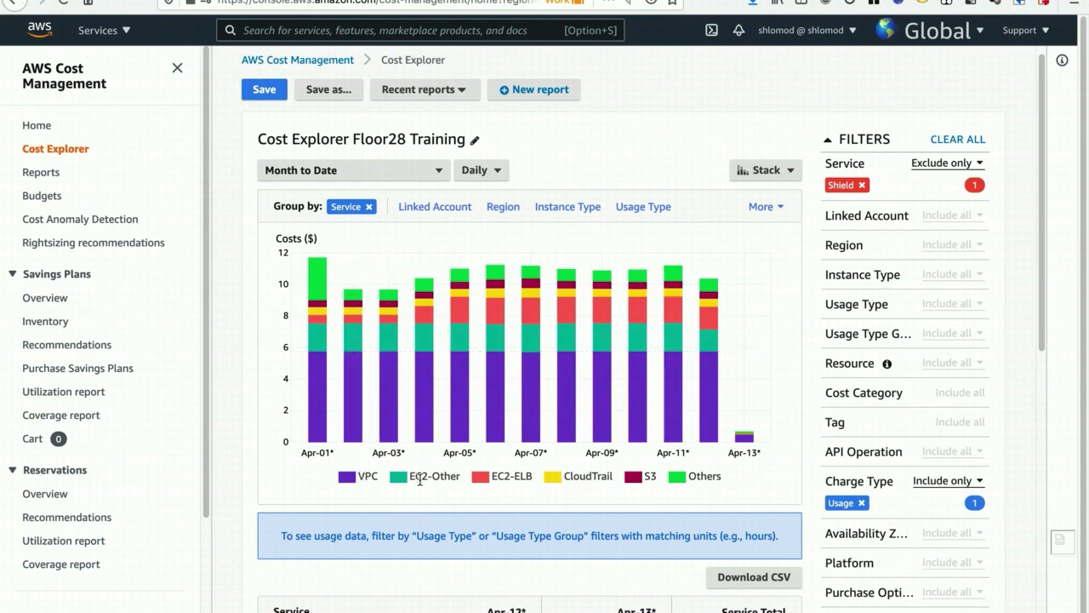
- Single out EC2-ELB in the chart legend and switch the chart style to Line to follow its daily cost
{"action": "left_click_drag", "start_coordinate": [492, 479], "coordinate": [535, 478]}
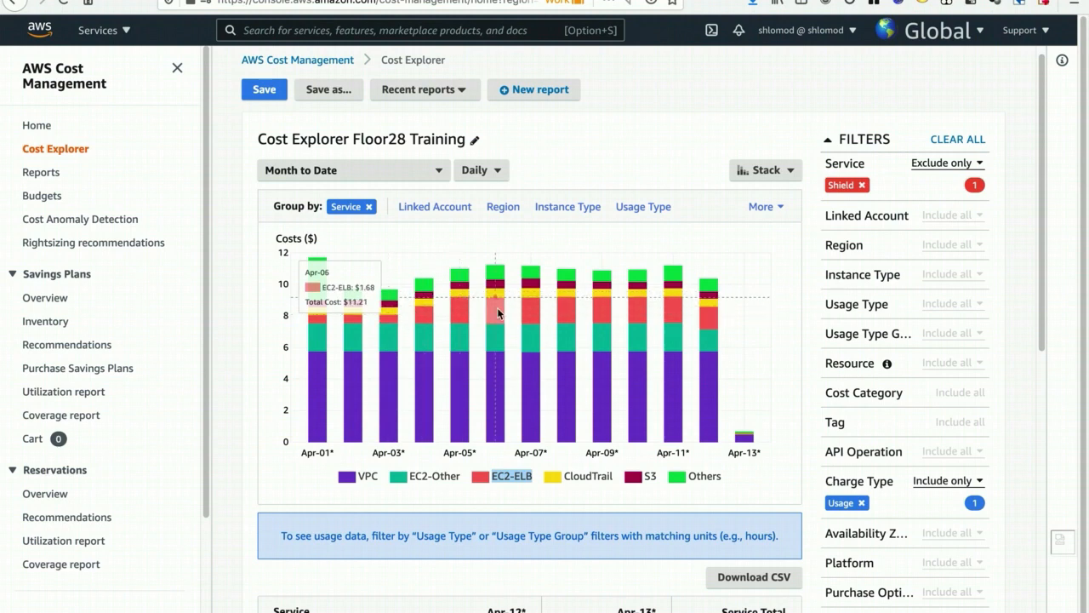
{"action": "left_click", "coordinate": [768, 170]}
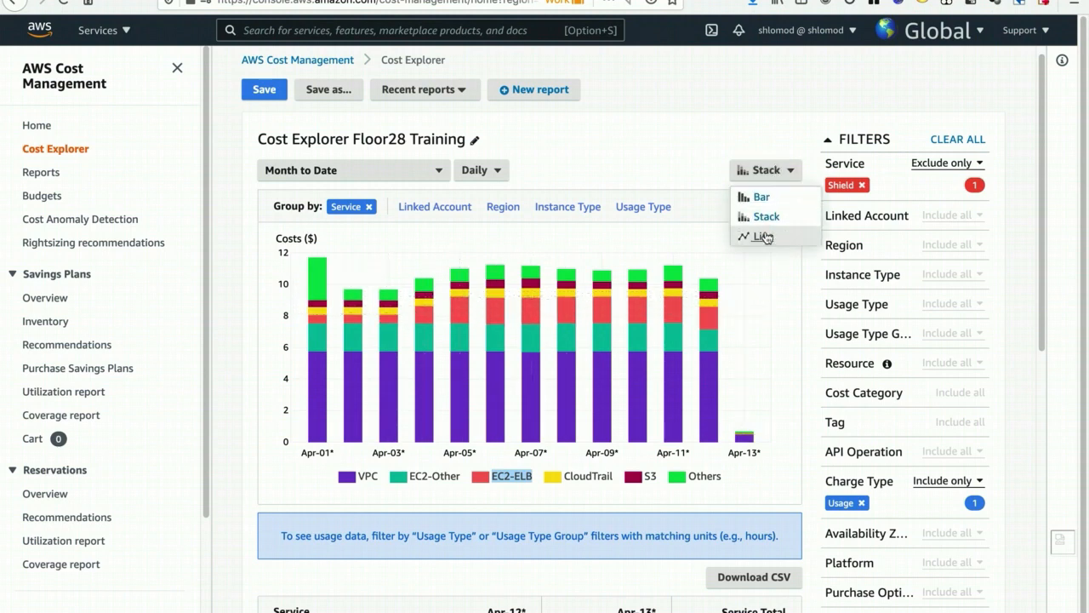
{"action": "left_click", "coordinate": [765, 238]}
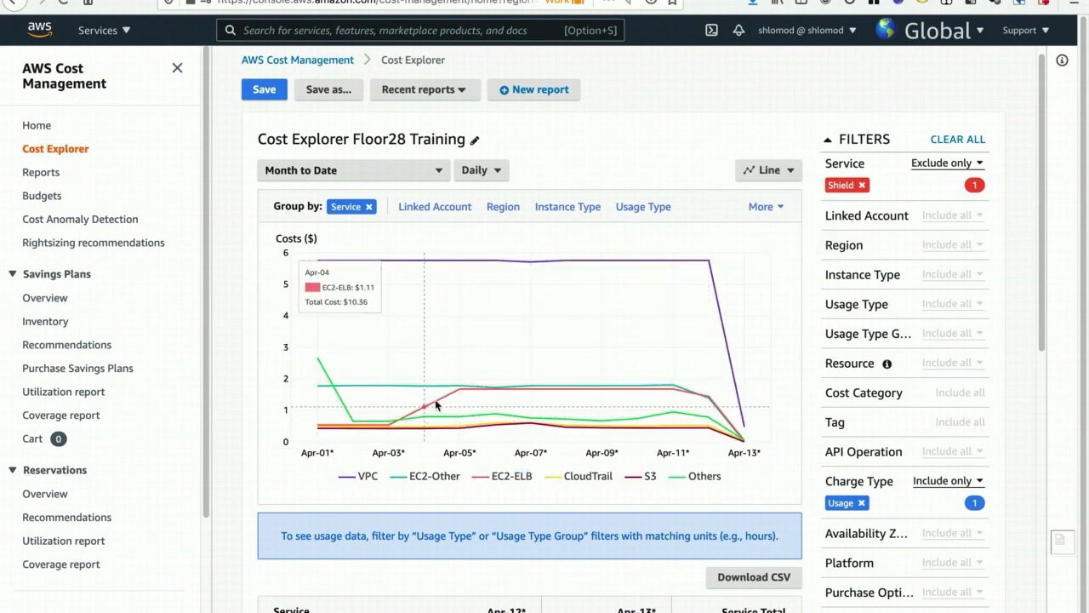
- Add EC2-ELB to the Service filter, remove Shield from it, and apply it as Include only
{"action": "left_click", "coordinate": [847, 170]}
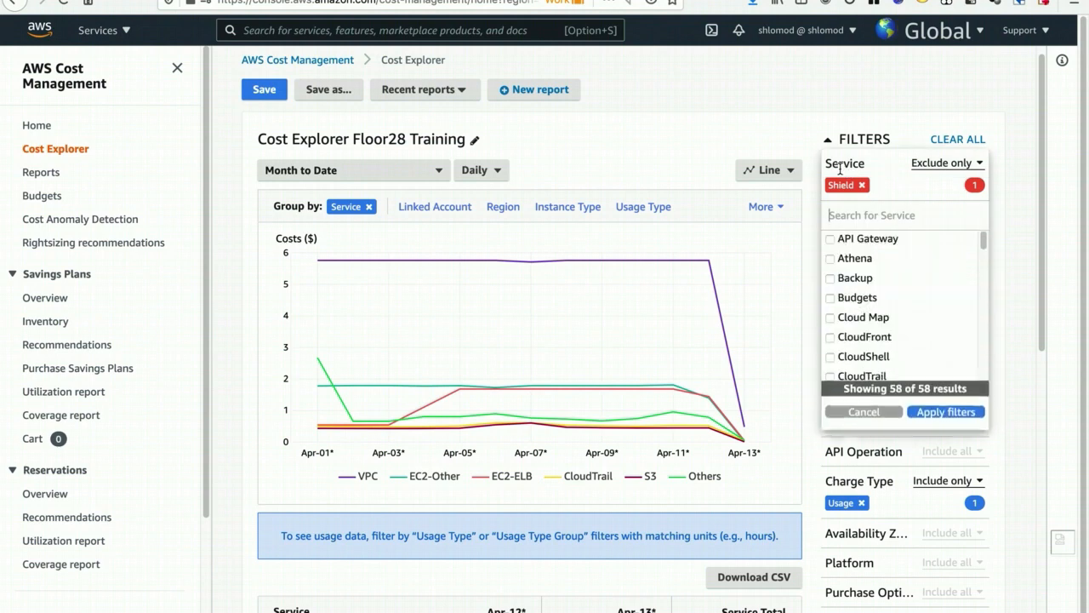
{"action": "type", "text": "elb"}
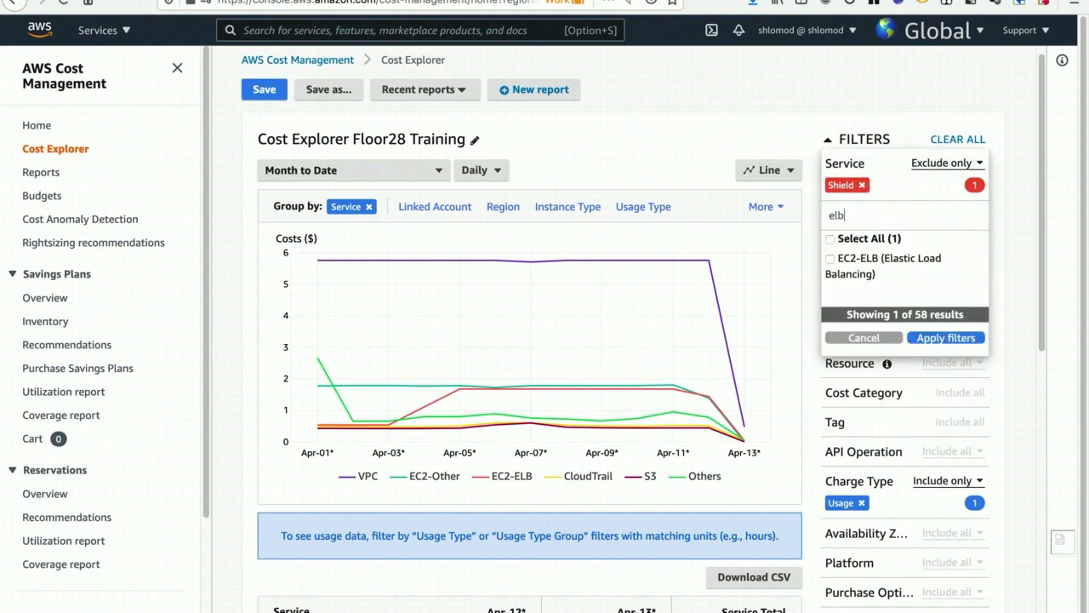
{"action": "left_click", "coordinate": [859, 259]}
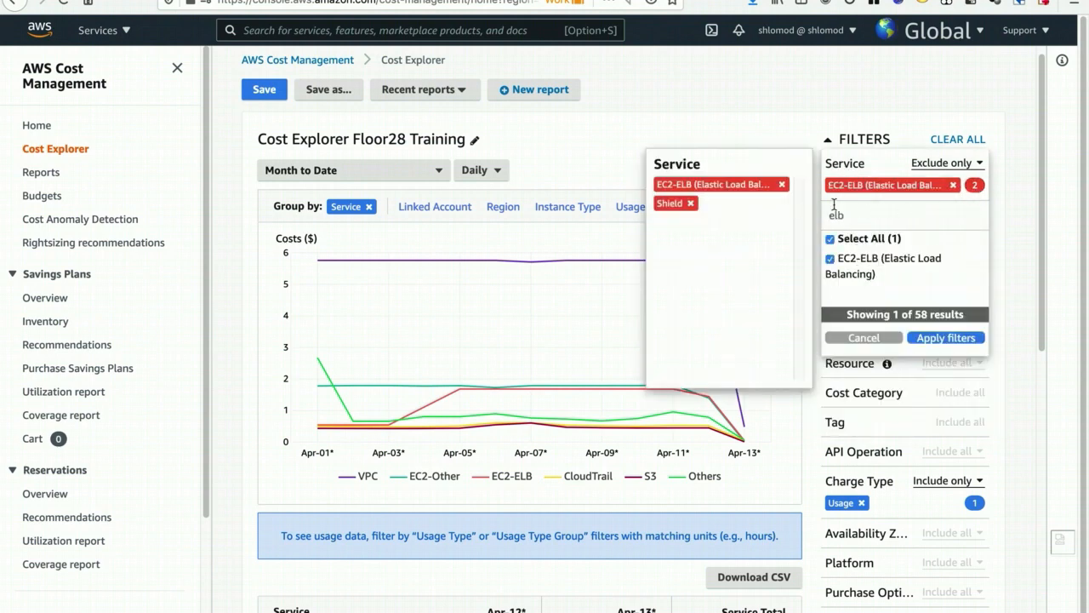
{"action": "left_click", "coordinate": [691, 204]}
{"action": "left_click", "coordinate": [943, 164]}
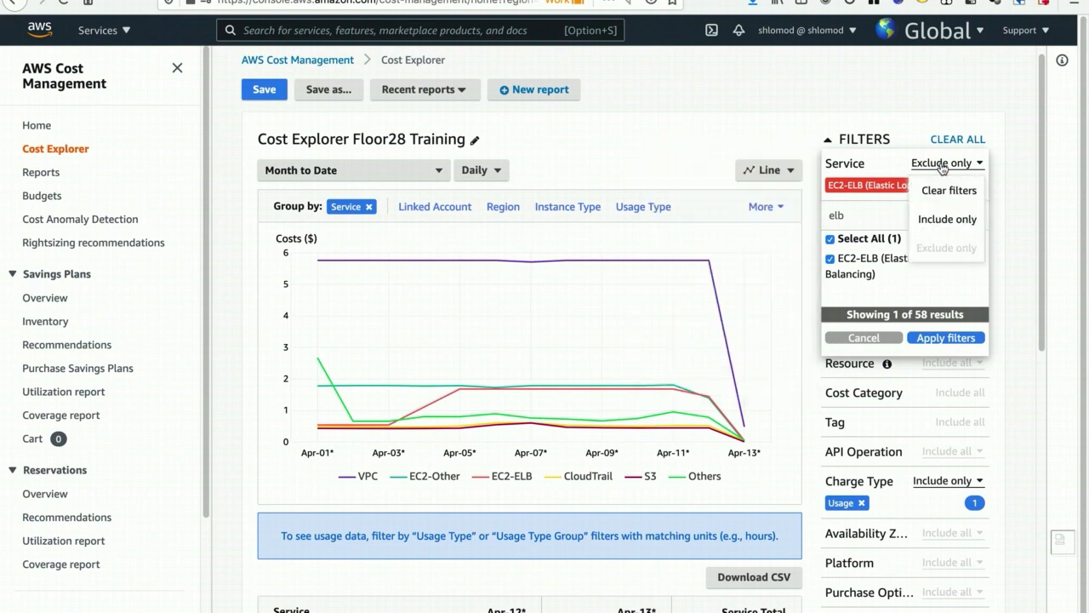
{"action": "left_click", "coordinate": [940, 218]}
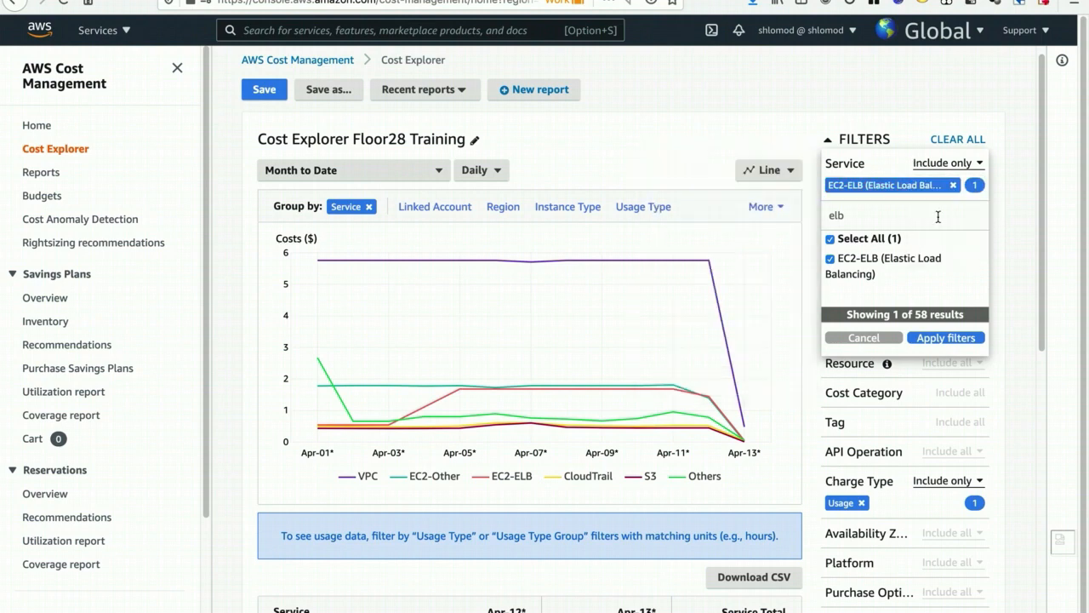
{"action": "left_click", "coordinate": [936, 340]}
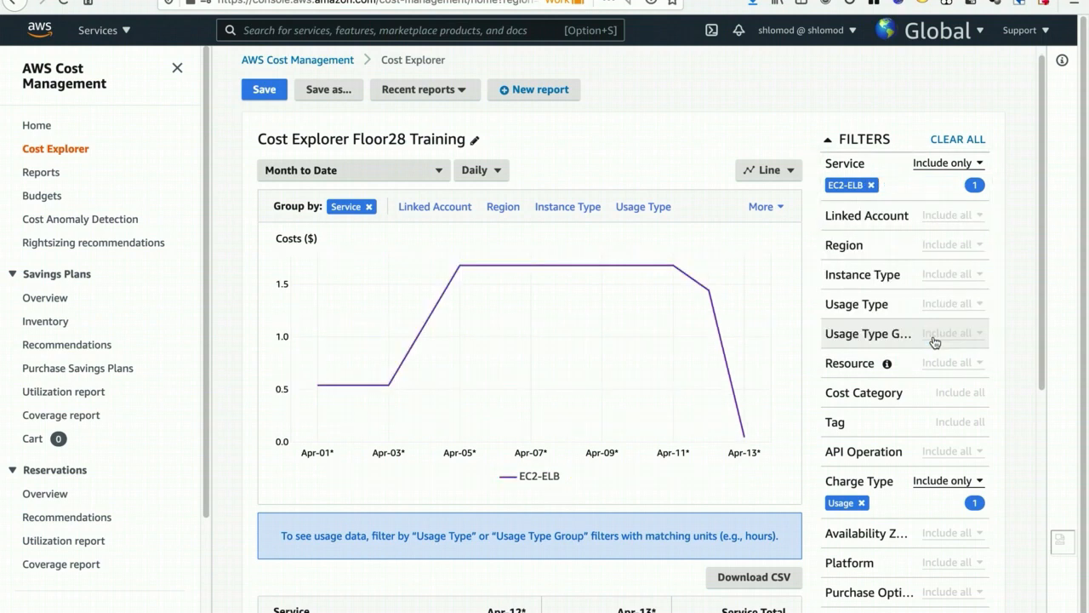
- Group the EC2-ELB costs by Usage Type and show them as a Line chart
{"action": "left_click", "coordinate": [646, 208]}
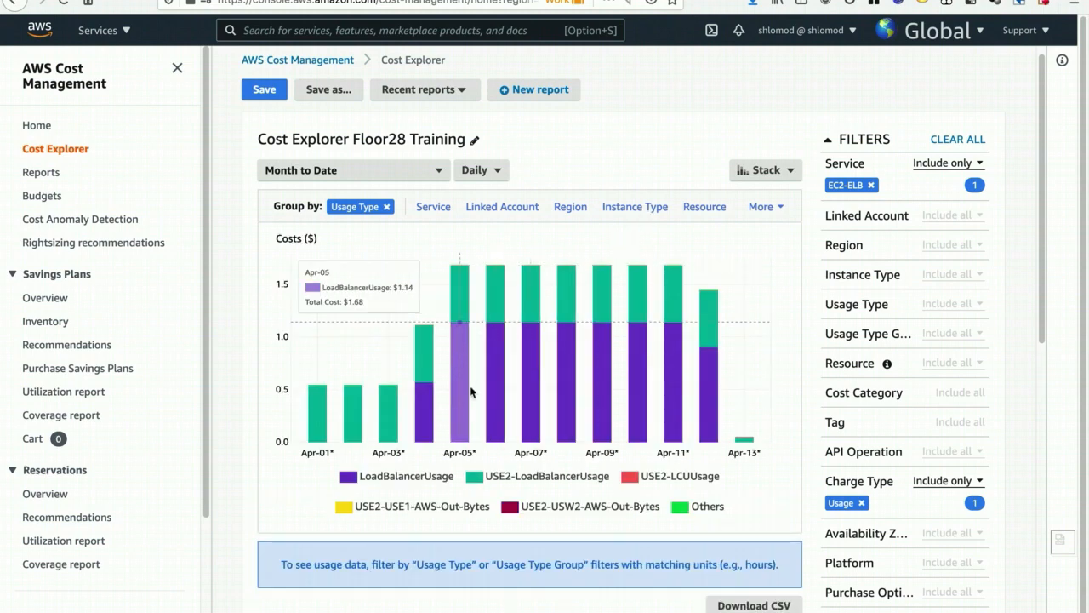
{"action": "mouse_move", "coordinate": [428, 445]}
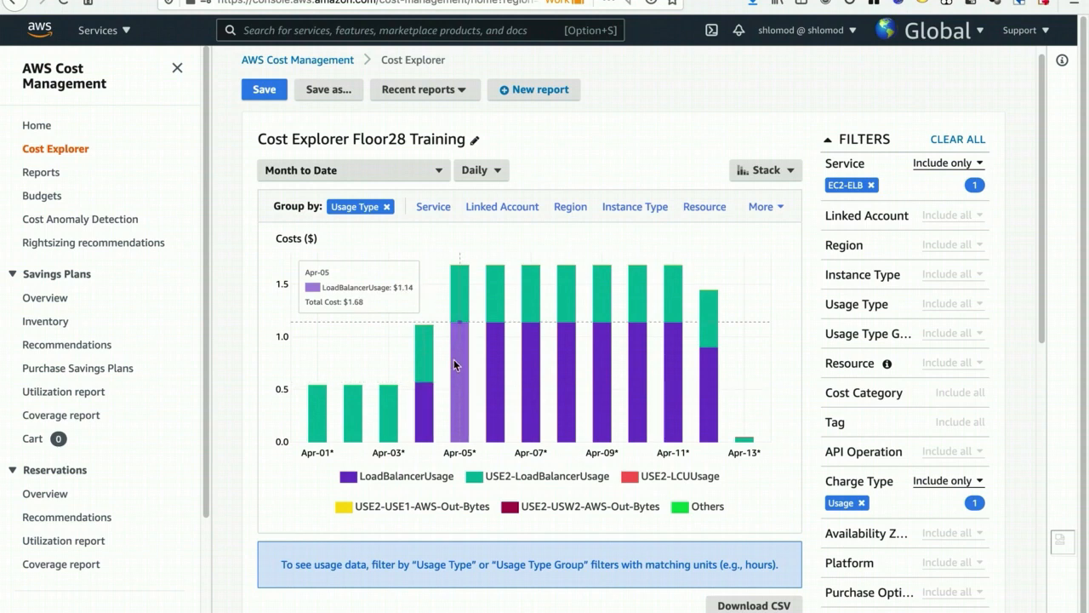
{"action": "left_click", "coordinate": [768, 170]}
{"action": "left_click", "coordinate": [765, 236]}
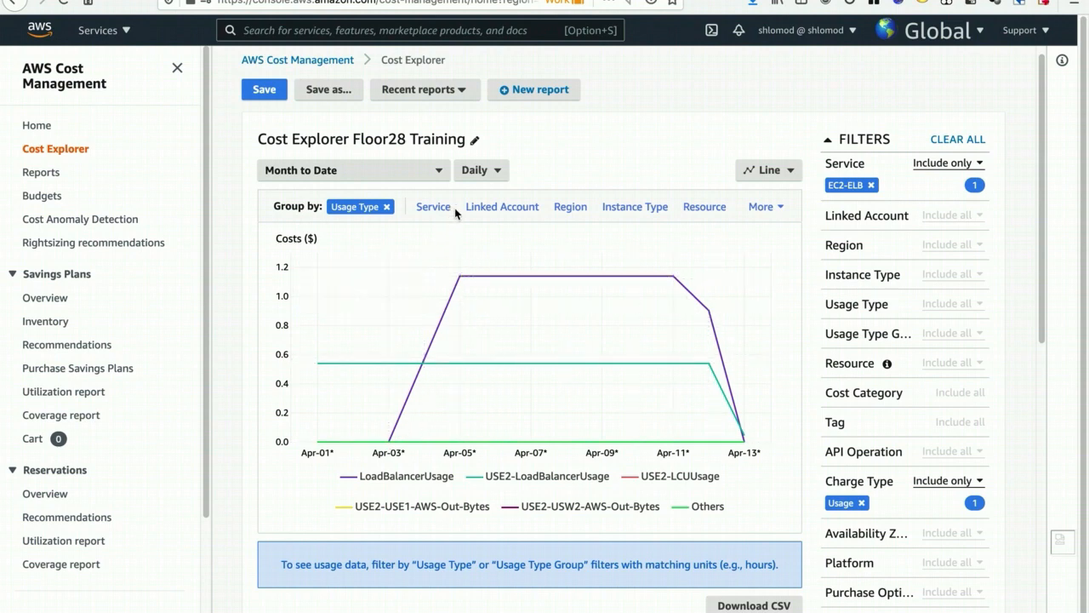
- Regroup the EC2-ELB costs by Region and set the chart style to Line
{"action": "left_click", "coordinate": [570, 207]}
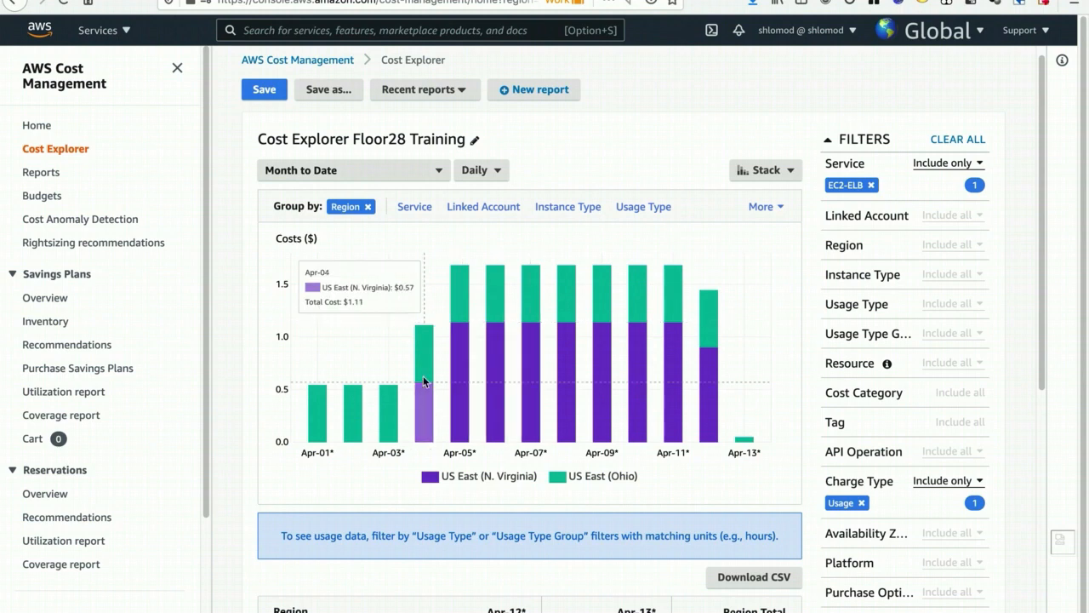
{"action": "left_click", "coordinate": [767, 172]}
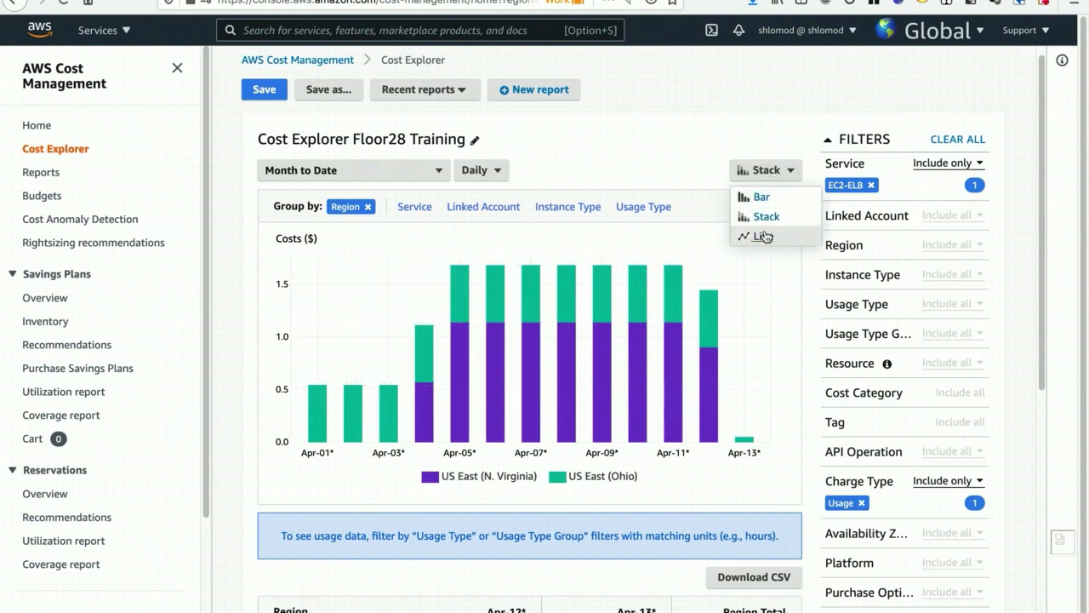
{"action": "left_click", "coordinate": [765, 236]}
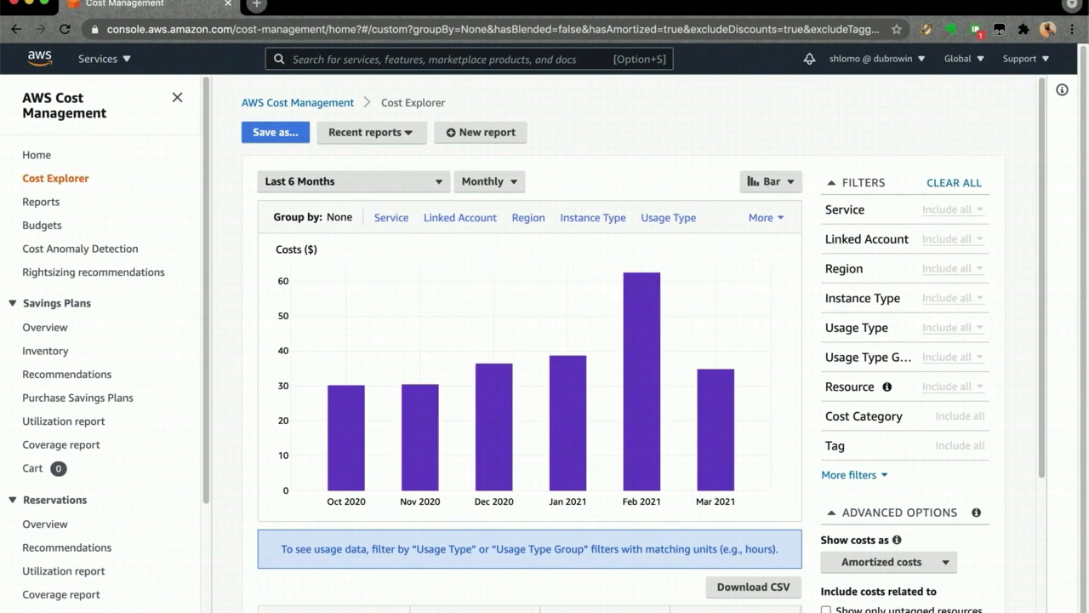
- Find EC2-Other in the six-month report's Service filter and apply it as Include only
{"action": "left_click", "coordinate": [844, 213]}
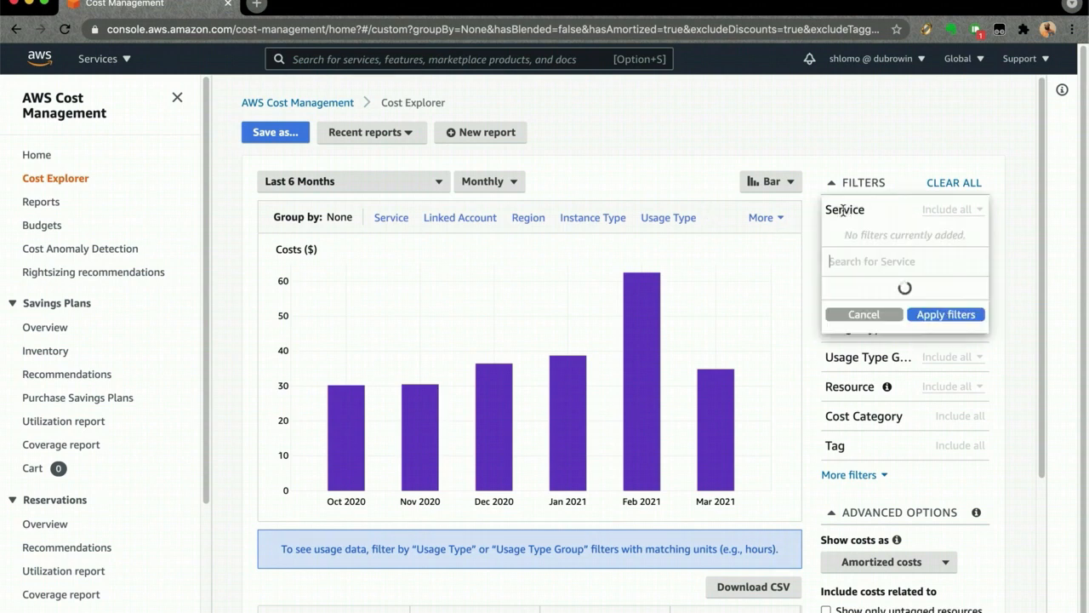
{"action": "type", "text": "ec2"}
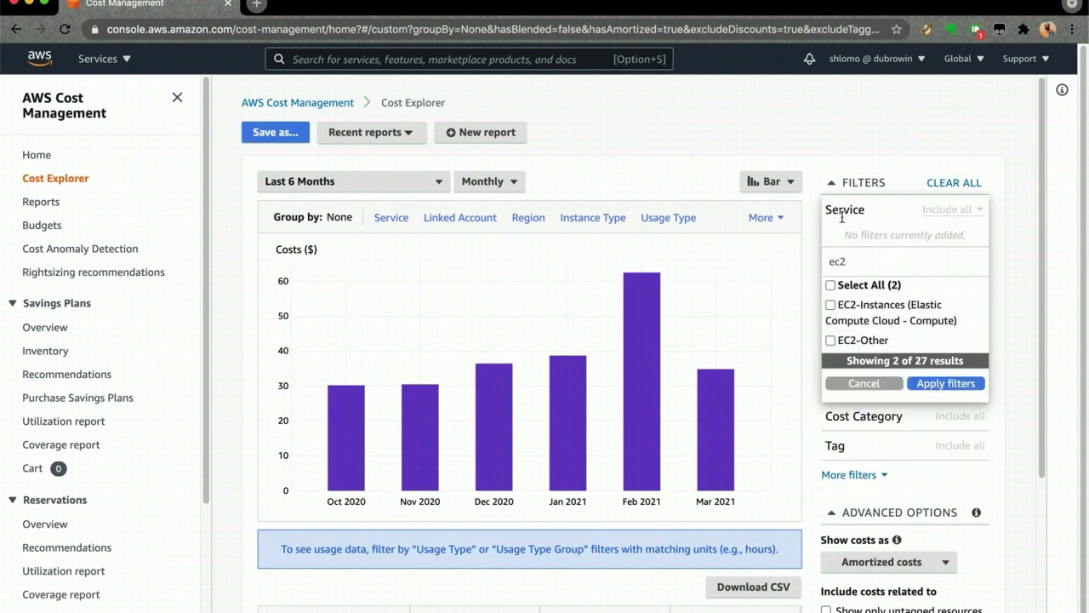
{"action": "left_click", "coordinate": [855, 342]}
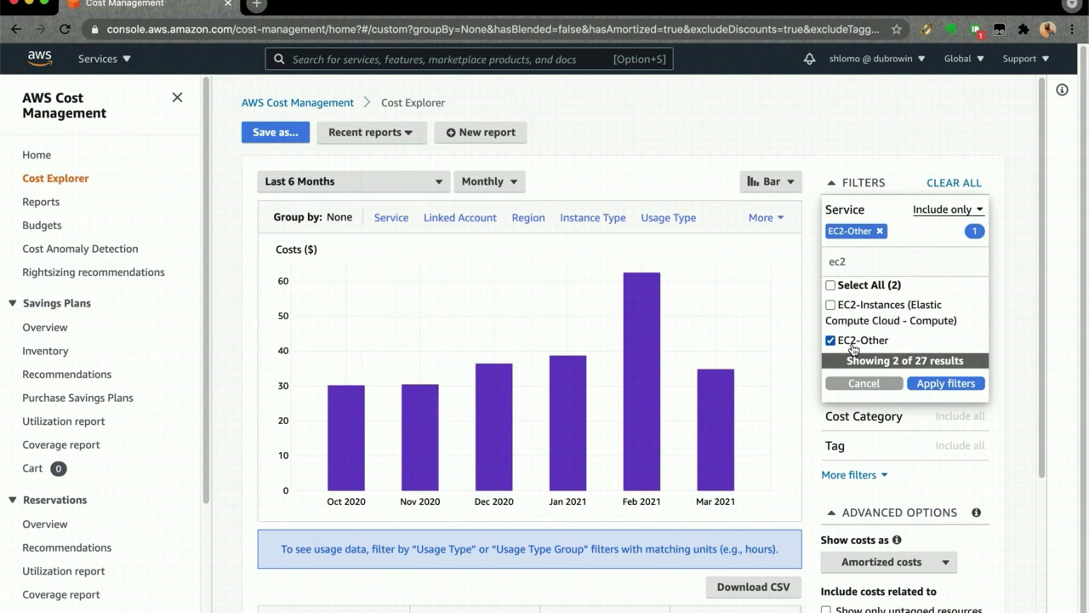
{"action": "left_click", "coordinate": [932, 384]}
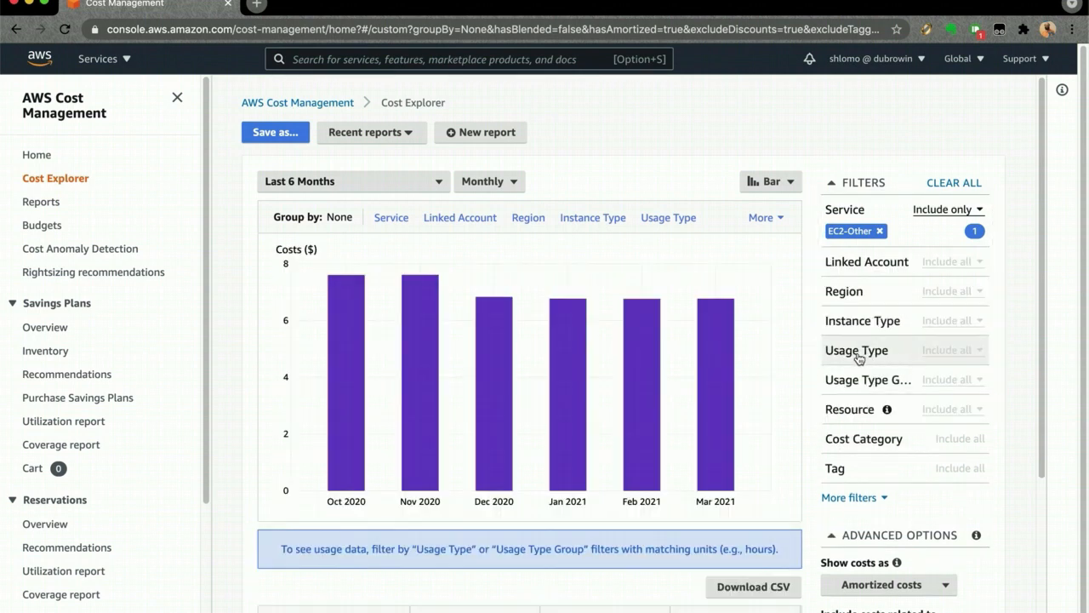
- Group the EC2-Other costs by Usage Type and examine the gp2 volume and regional data transfer entries in the legend
{"action": "left_click", "coordinate": [661, 219]}
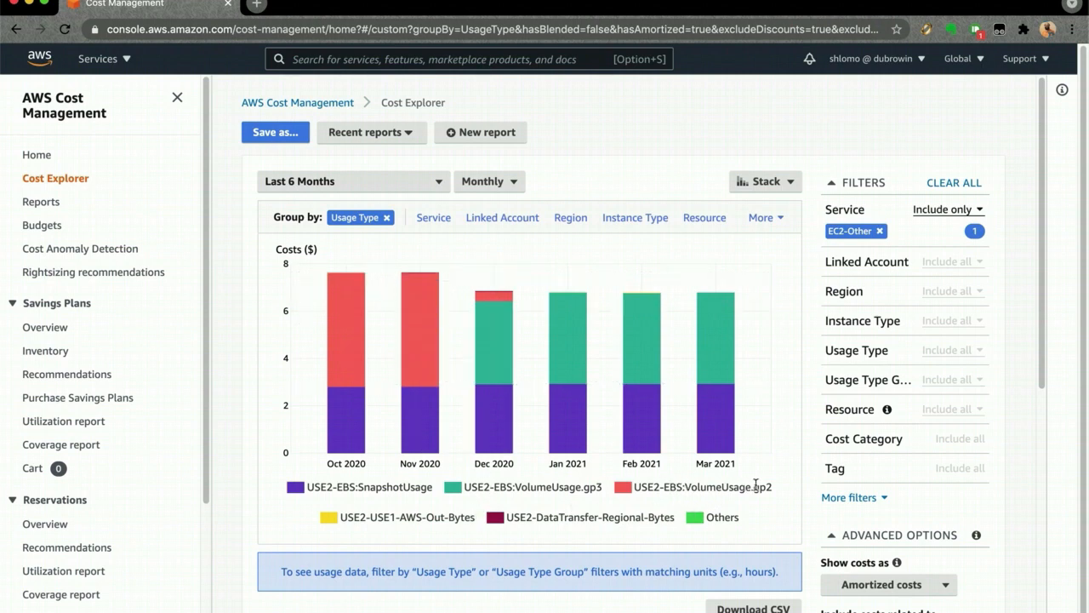
{"action": "left_click_drag", "start_coordinate": [752, 487], "coordinate": [779, 491]}
{"action": "scroll", "coordinate": [619, 513], "scroll_direction": "down", "scroll_amount": 1}
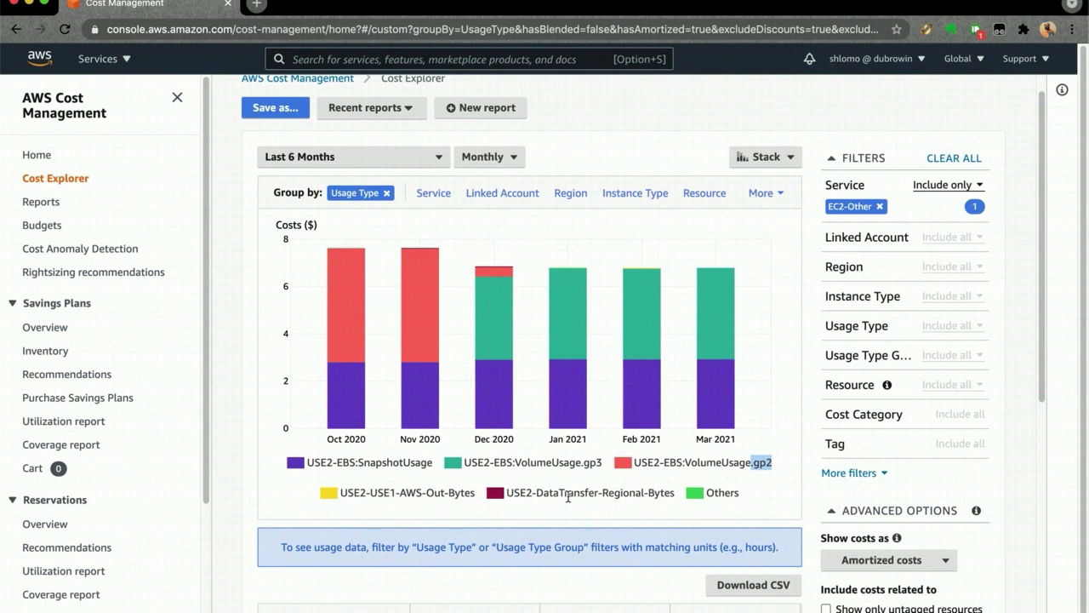
{"action": "left_click", "coordinate": [609, 491]}
{"action": "left_click_drag", "start_coordinate": [602, 493], "coordinate": [675, 494]}
{"action": "scroll", "coordinate": [696, 449], "scroll_direction": "down", "scroll_amount": 1}
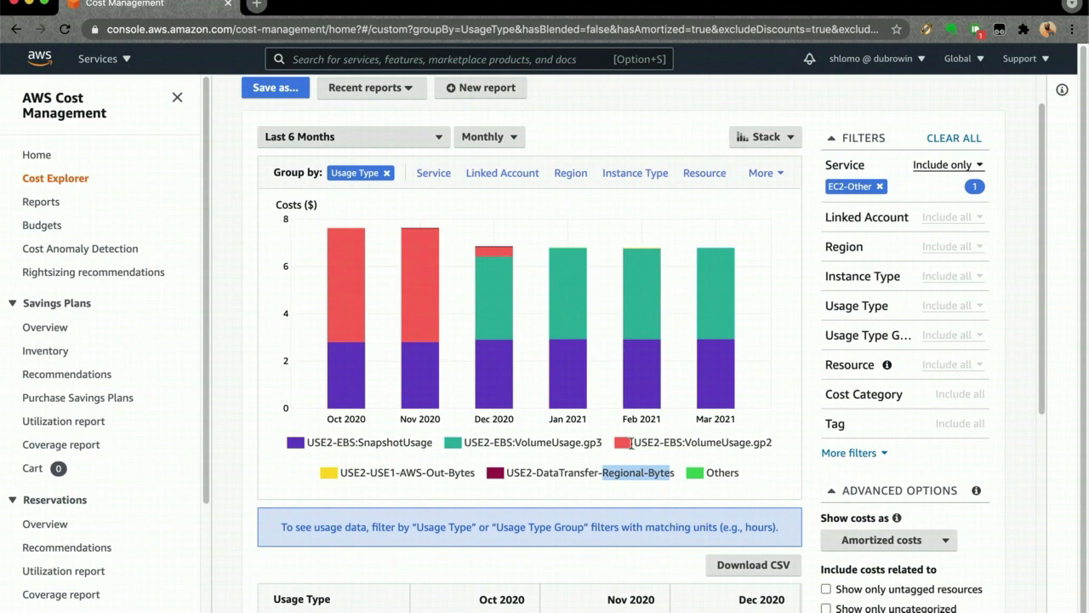
{"action": "scroll", "coordinate": [651, 434], "scroll_direction": "down", "scroll_amount": 5}
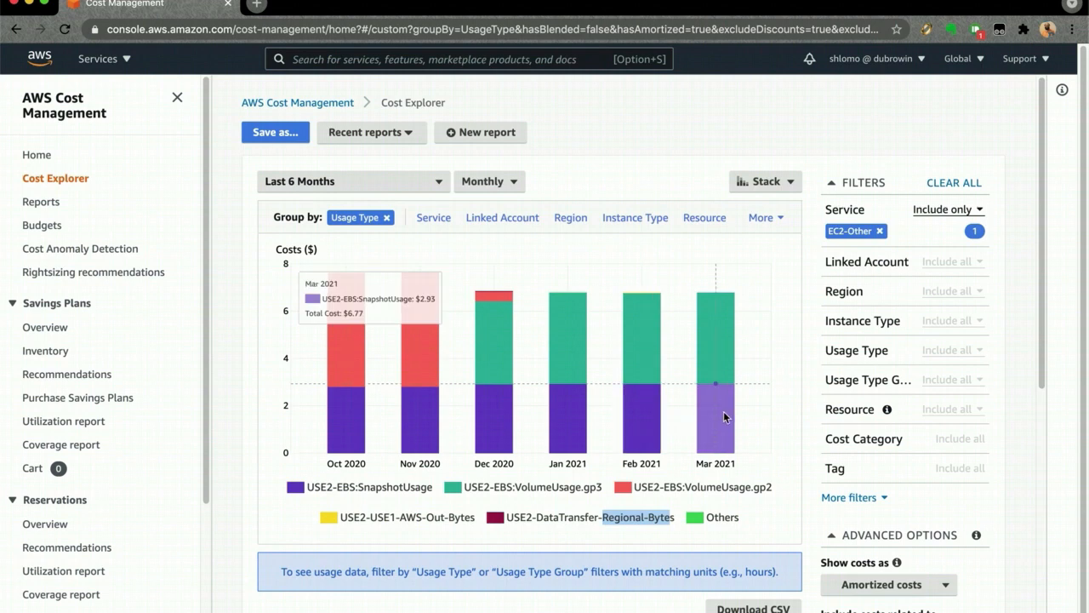
{"action": "scroll", "coordinate": [724, 411], "scroll_direction": "down", "scroll_amount": 1}
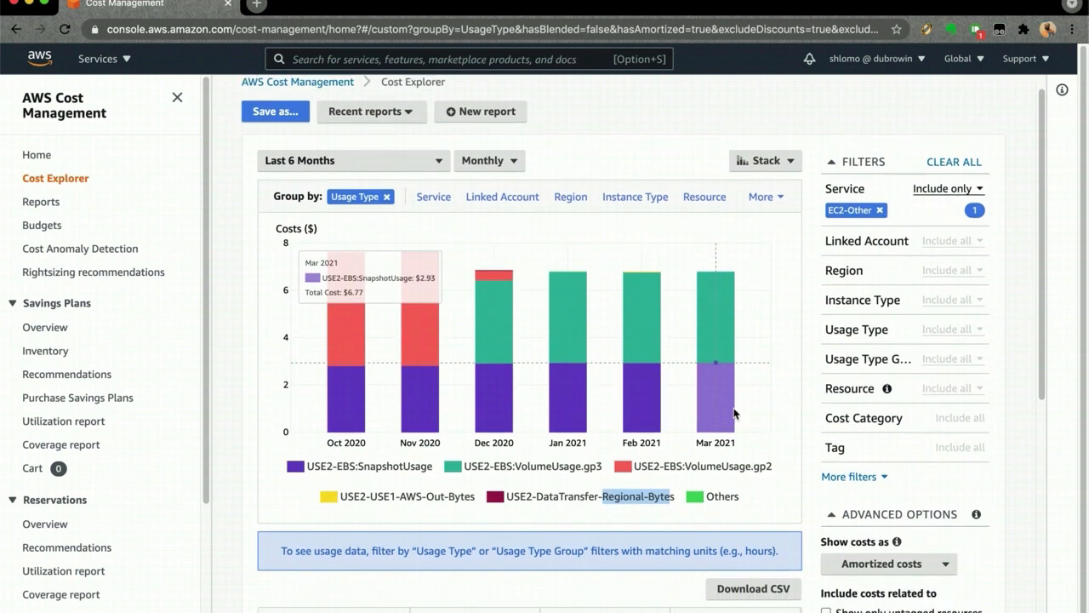
- Search the Usage Type filter for datatransfer, select all matching usage types and apply them
{"action": "left_click", "coordinate": [853, 332]}
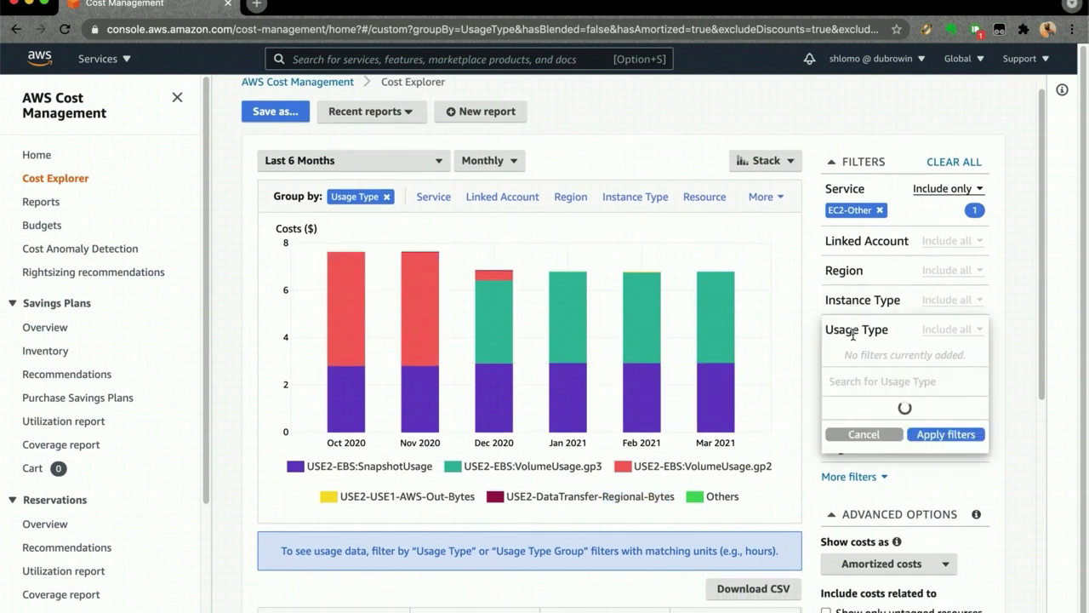
{"action": "type", "text": "datatransfer"}
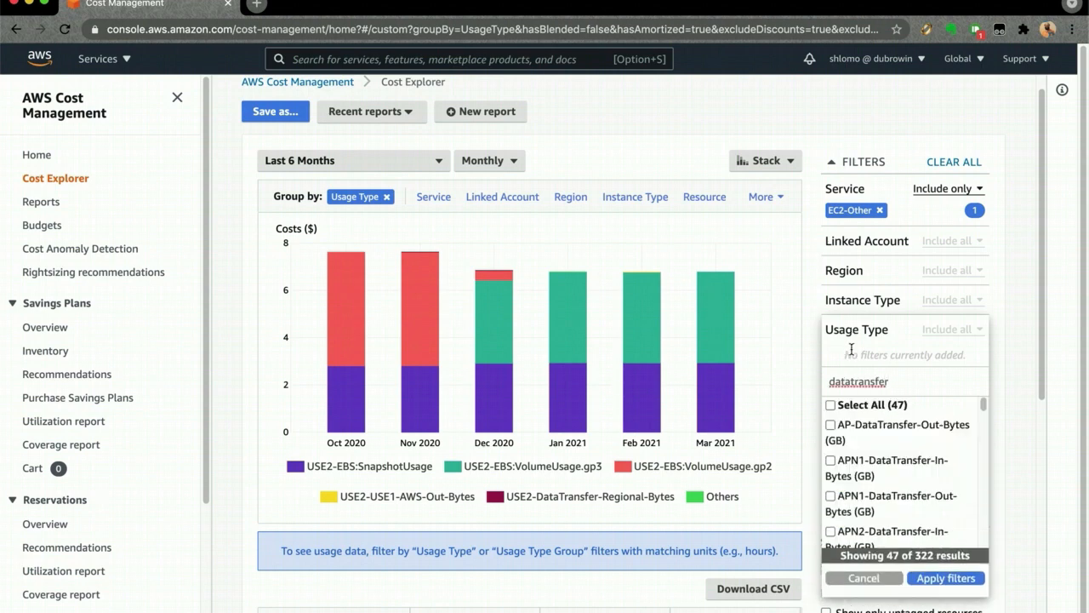
{"action": "left_click", "coordinate": [870, 413]}
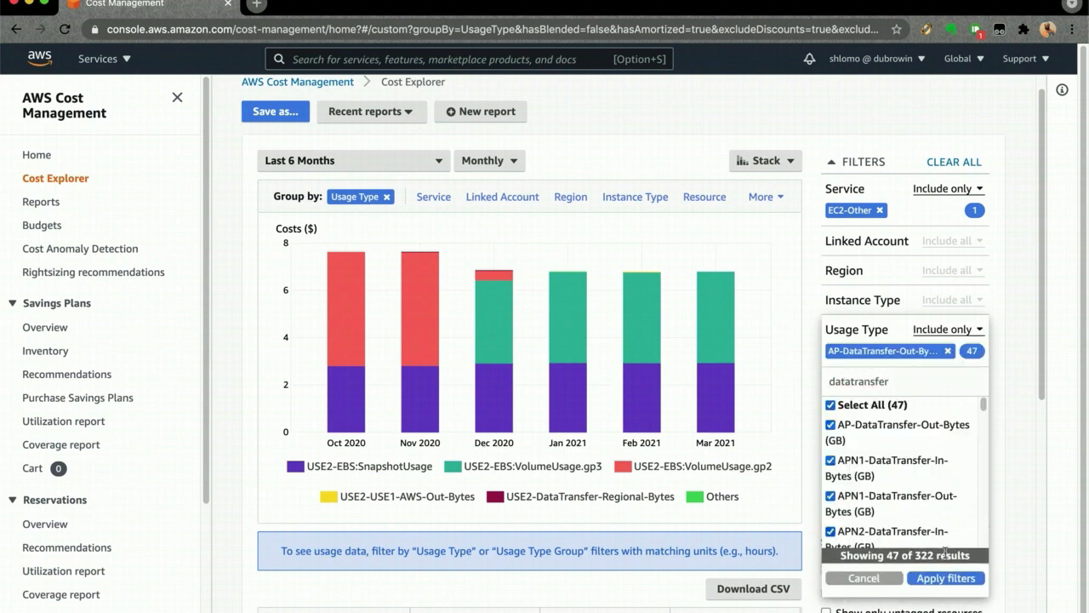
{"action": "left_click", "coordinate": [942, 578]}
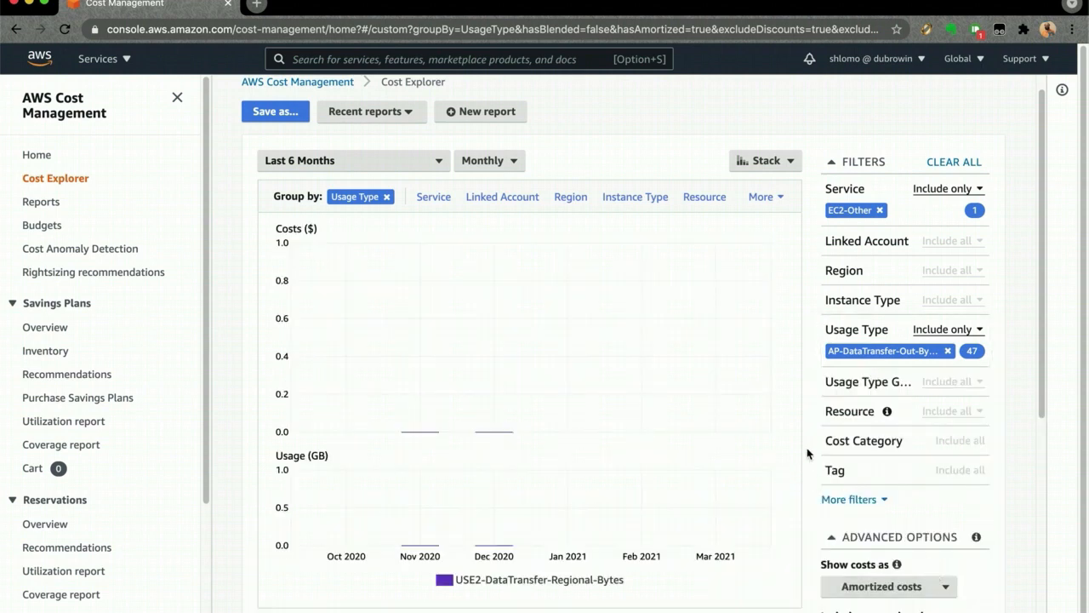
- Remove EC2-Other from the Service filter and group the data transfer costs by Service
{"action": "scroll", "coordinate": [807, 452], "scroll_direction": "down", "scroll_amount": 1}
{"action": "scroll", "coordinate": [809, 450], "scroll_direction": "down", "scroll_amount": 1}
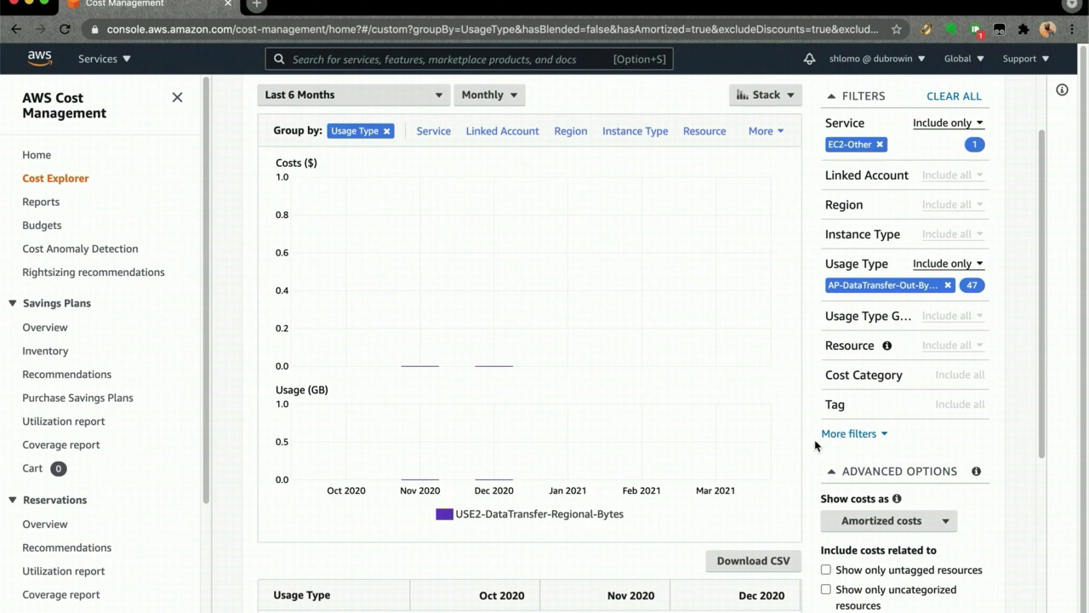
{"action": "scroll", "coordinate": [815, 439], "scroll_direction": "down", "scroll_amount": 1}
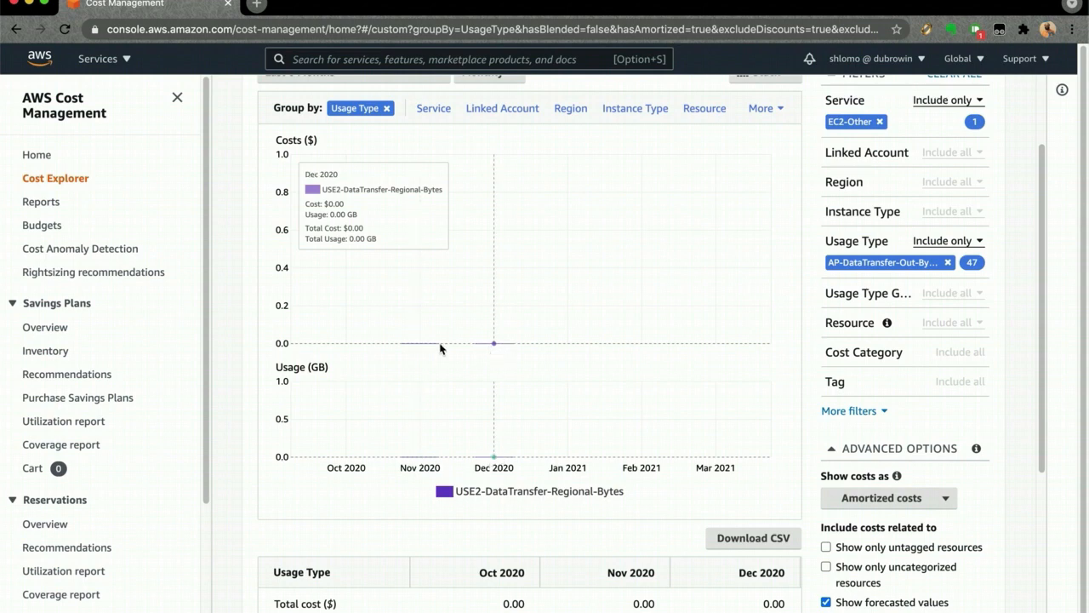
{"action": "scroll", "coordinate": [775, 381], "scroll_direction": "up", "scroll_amount": 1}
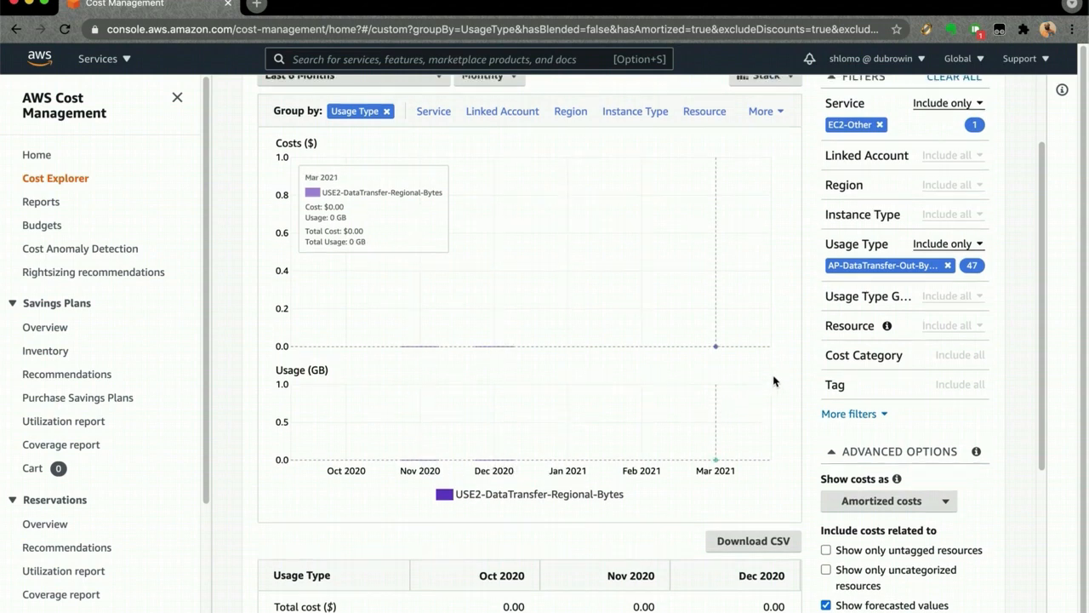
{"action": "scroll", "coordinate": [775, 381], "scroll_direction": "up", "scroll_amount": 1}
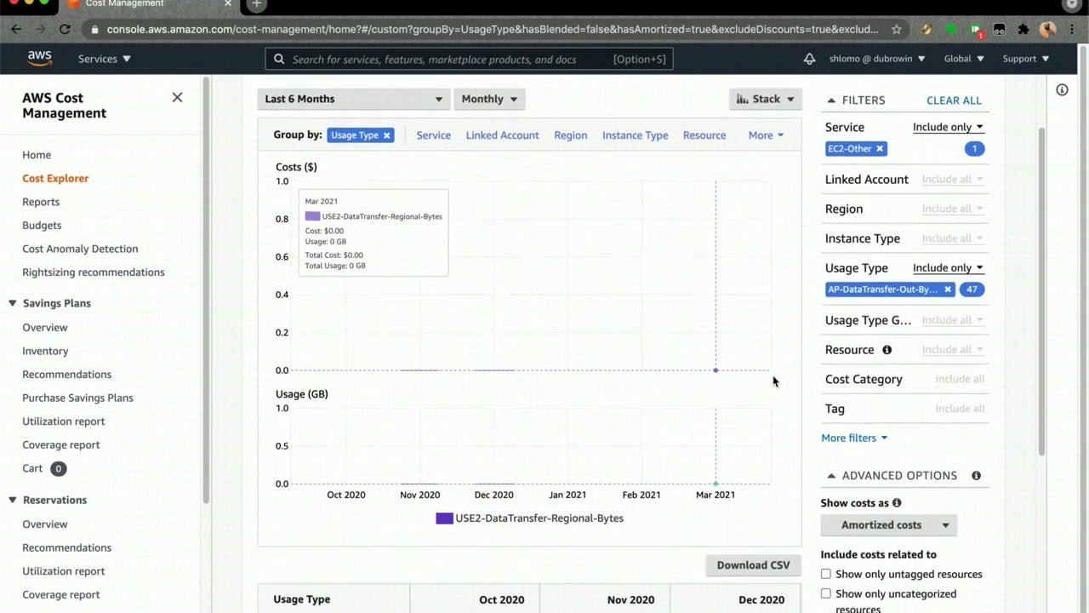
{"action": "left_click", "coordinate": [880, 149]}
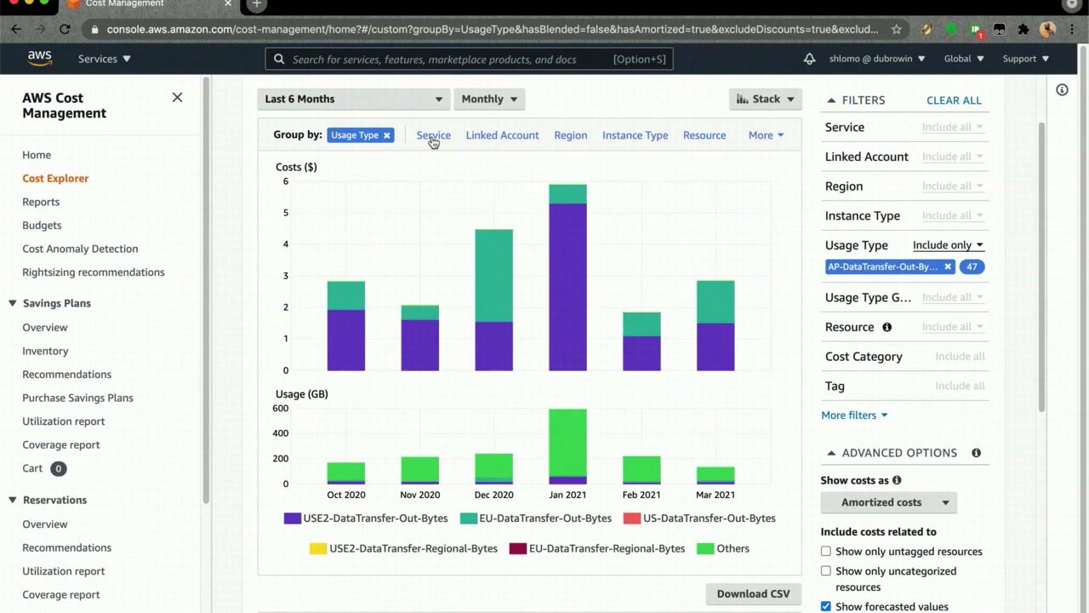
{"action": "left_click", "coordinate": [432, 138]}
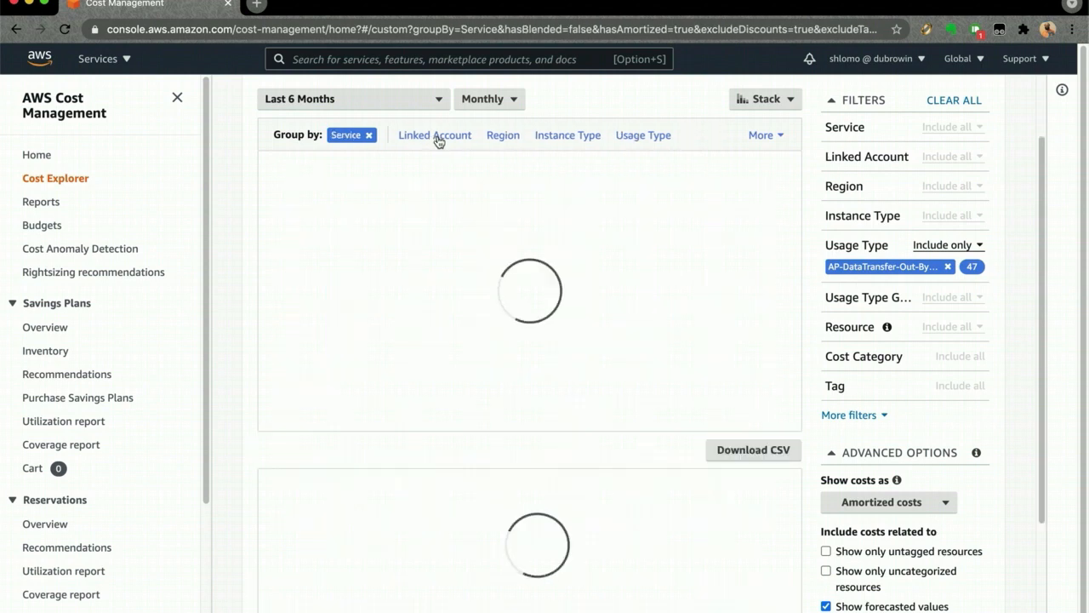
- Inspect the monthly data transfer cost per service and switch the chart style to Line
{"action": "mouse_move", "coordinate": [578, 268]}
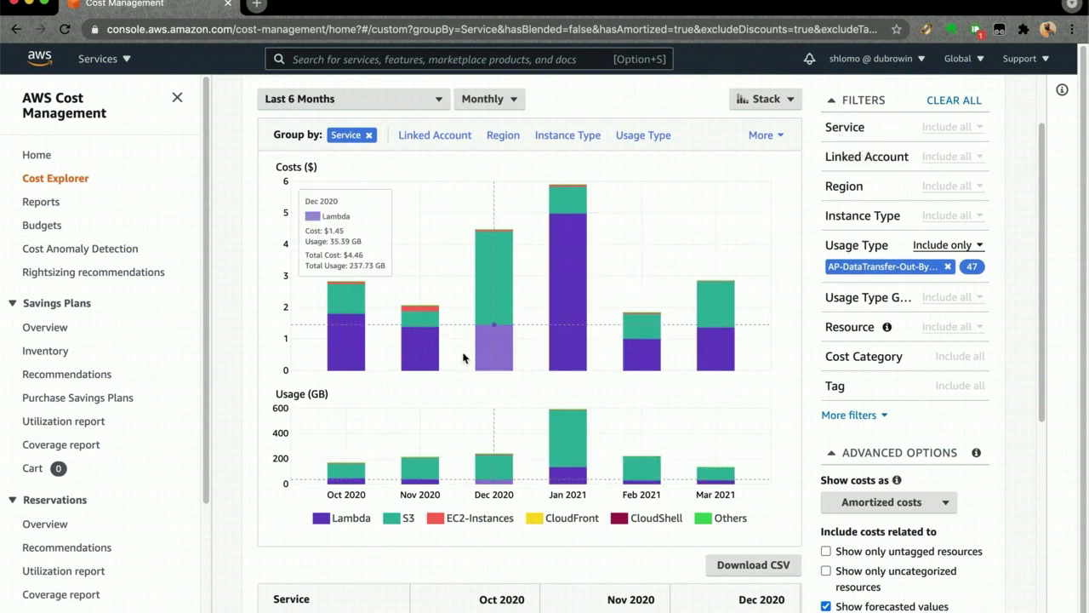
{"action": "mouse_move", "coordinate": [422, 316]}
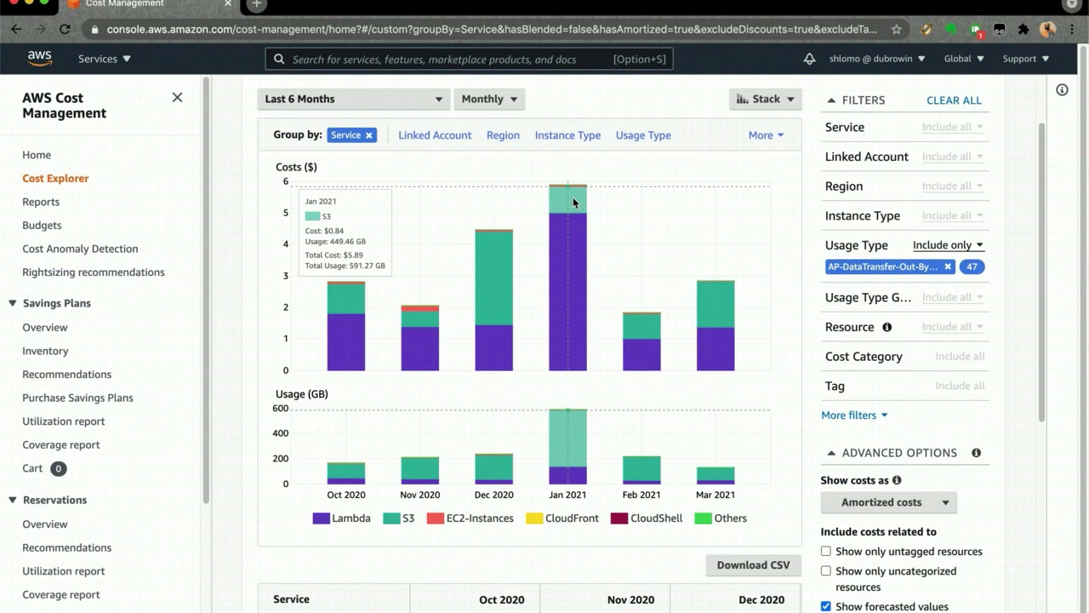
{"action": "scroll", "coordinate": [800, 396], "scroll_direction": "down", "scroll_amount": 1}
{"action": "scroll", "coordinate": [800, 395], "scroll_direction": "up", "scroll_amount": 1}
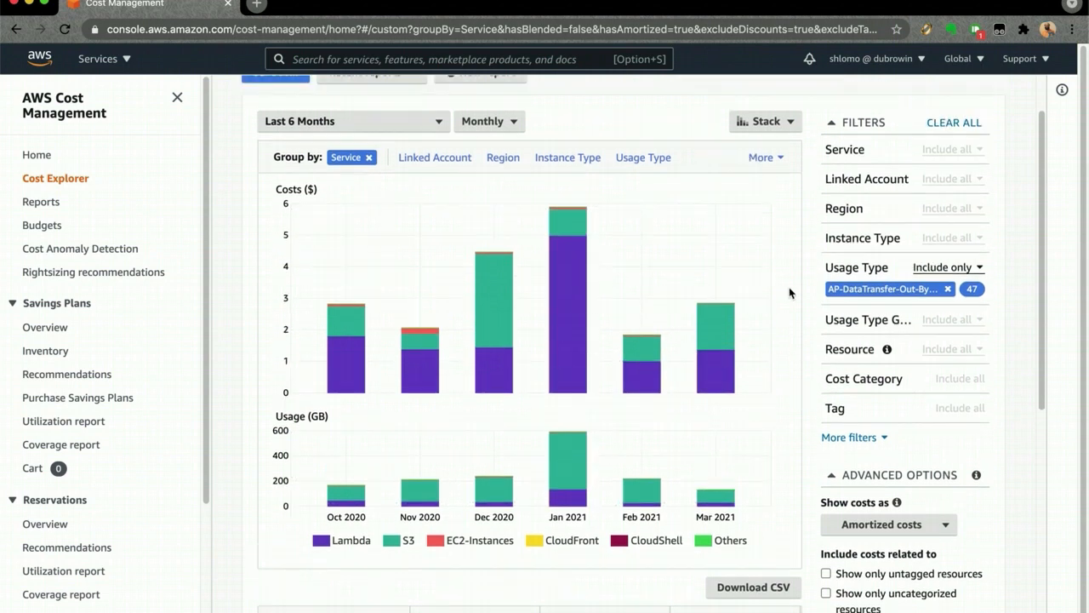
{"action": "left_click", "coordinate": [765, 120]}
{"action": "left_click", "coordinate": [791, 186]}
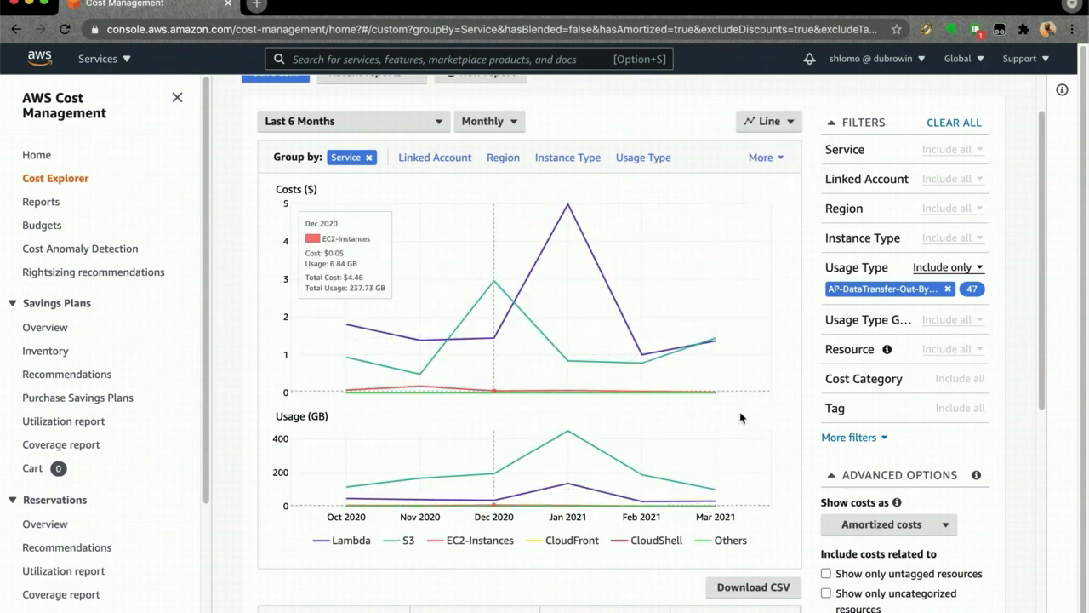
- Examine the Service table's October 2020 data transfer costs and GB usage for Lambda, S3 and EC2-Instances
{"action": "scroll", "coordinate": [804, 399], "scroll_direction": "down", "scroll_amount": 3}
{"action": "scroll", "coordinate": [810, 398], "scroll_direction": "down", "scroll_amount": 3}
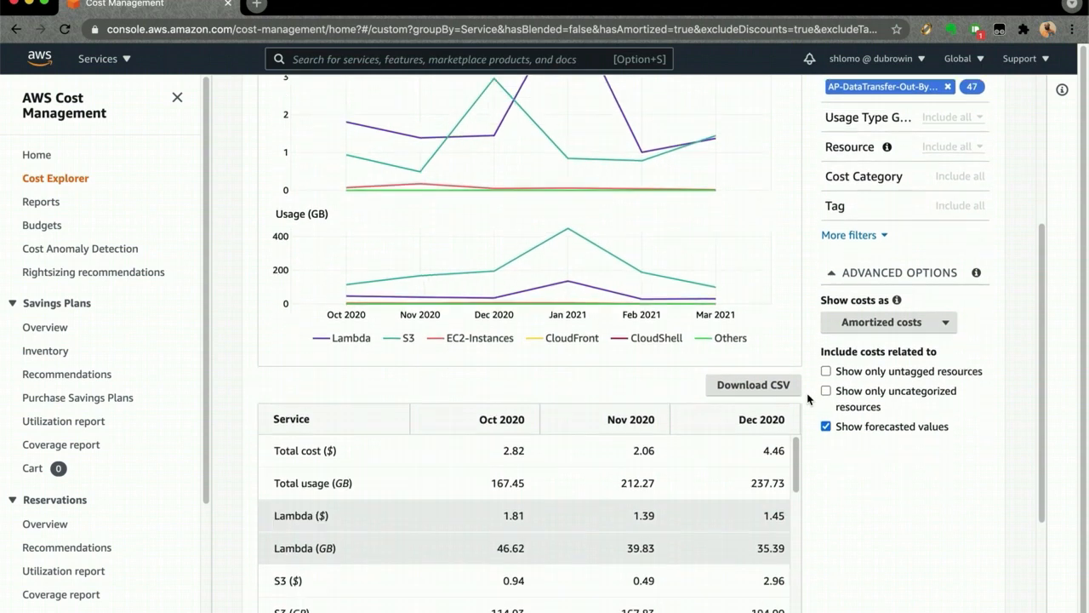
{"action": "scroll", "coordinate": [809, 398], "scroll_direction": "down", "scroll_amount": 1}
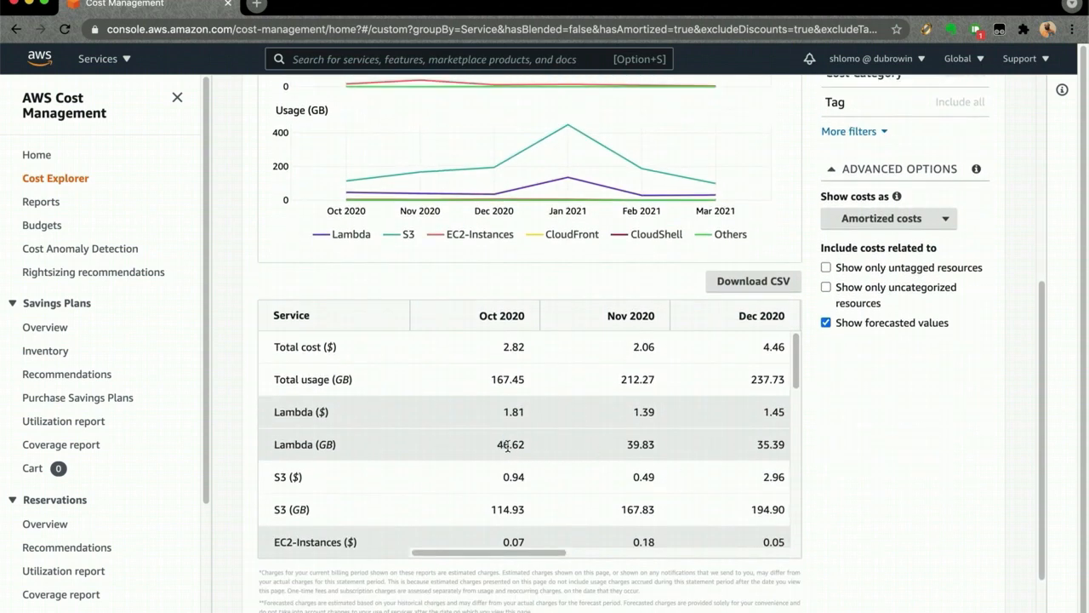
{"action": "left_click_drag", "start_coordinate": [496, 444], "coordinate": [528, 450]}
{"action": "scroll", "coordinate": [526, 451], "scroll_direction": "down", "scroll_amount": 1}
{"action": "scroll", "coordinate": [525, 453], "scroll_direction": "down", "scroll_amount": 1}
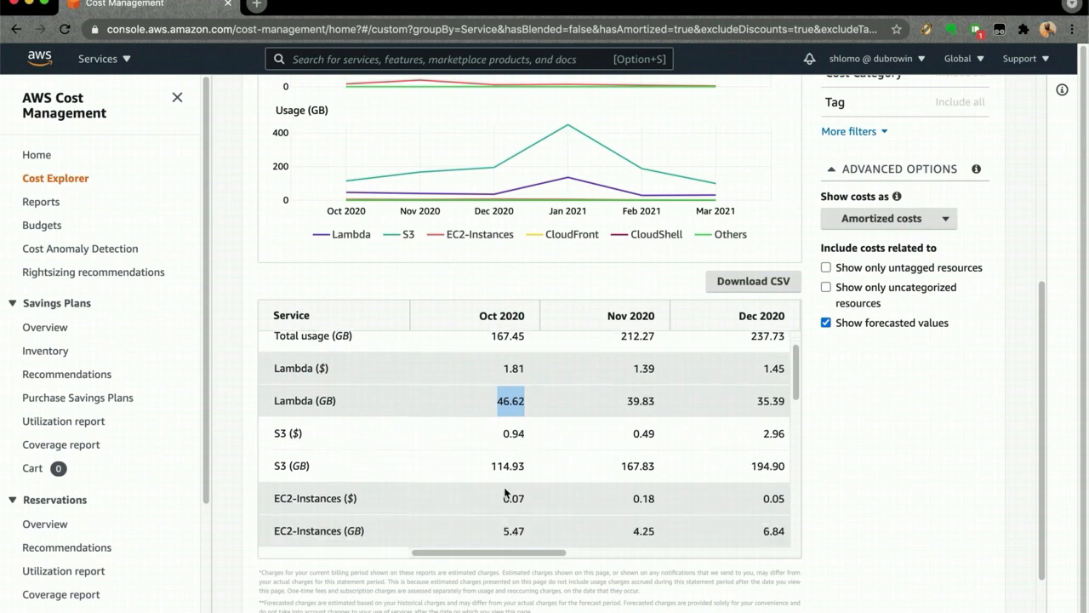
{"action": "left_click_drag", "start_coordinate": [492, 465], "coordinate": [529, 467]}
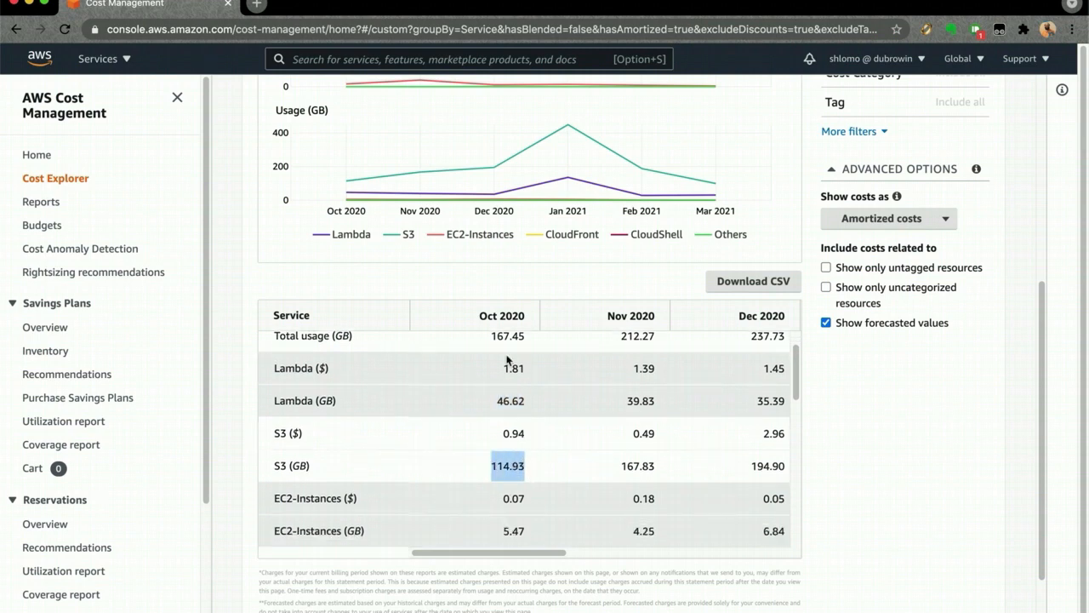
{"action": "scroll", "coordinate": [526, 413], "scroll_direction": "down", "scroll_amount": 2}
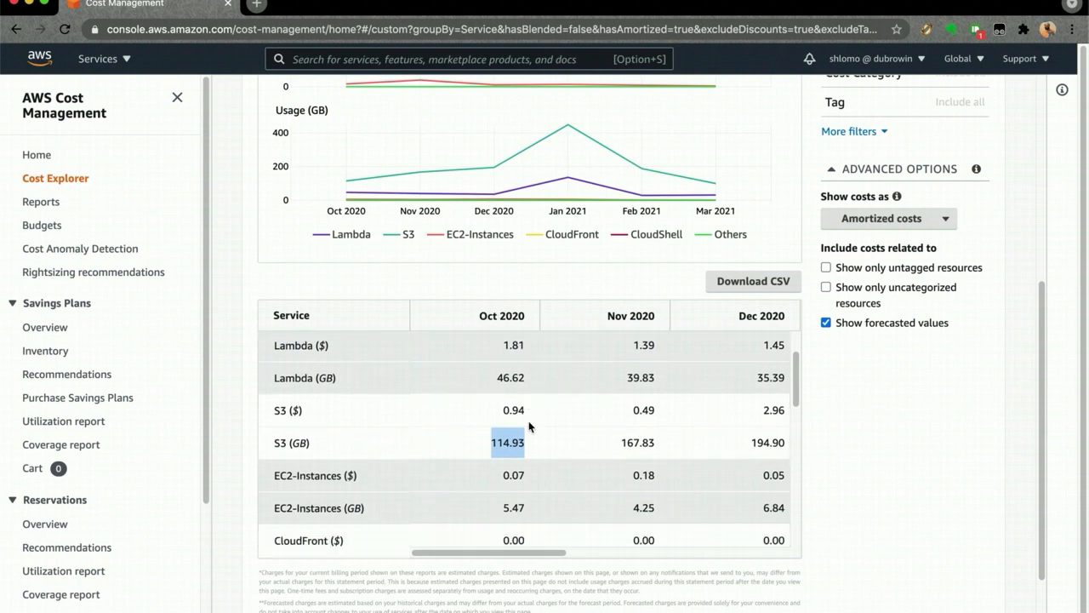
{"action": "left_click", "coordinate": [503, 449]}
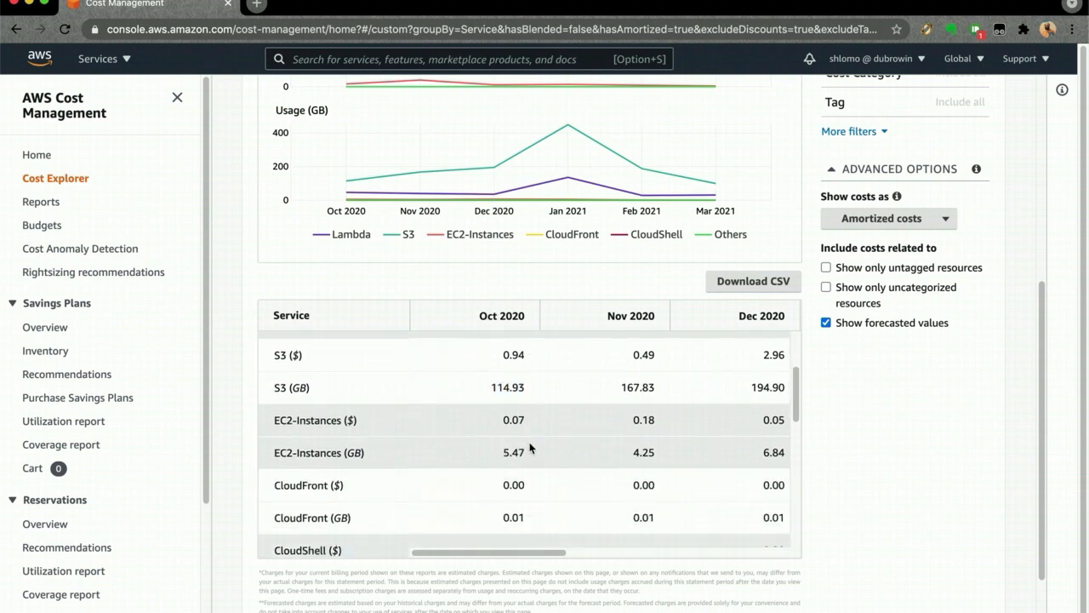
{"action": "scroll", "coordinate": [504, 449], "scroll_direction": "up", "scroll_amount": 4}
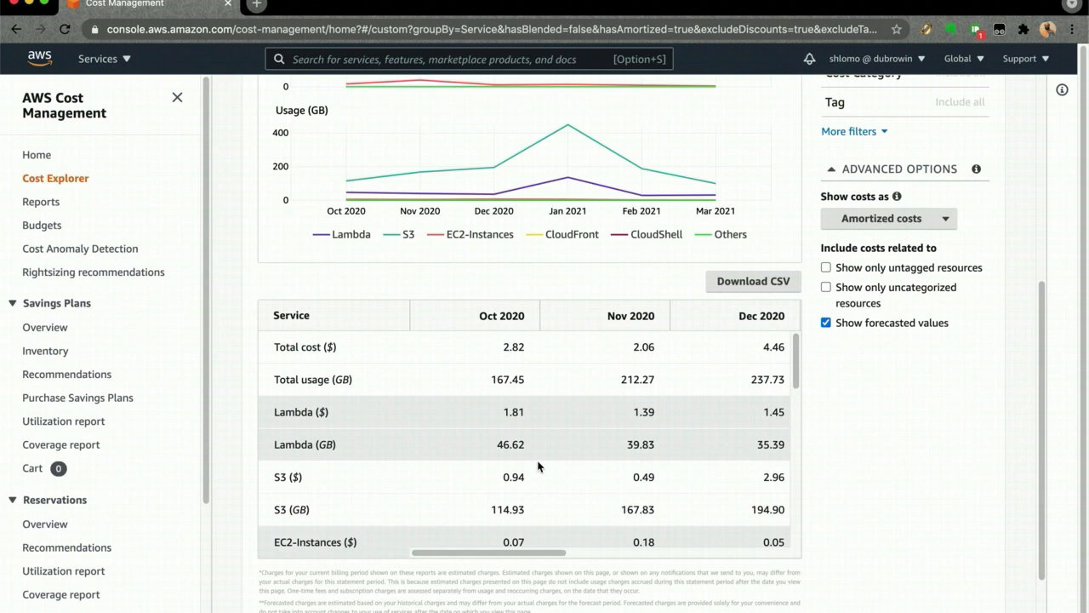
- Filter the data transfer costs to the Lambda service and group them by Usage Type
{"action": "scroll", "coordinate": [646, 402], "scroll_direction": "up", "scroll_amount": 3}
{"action": "scroll", "coordinate": [675, 398], "scroll_direction": "up", "scroll_amount": 2}
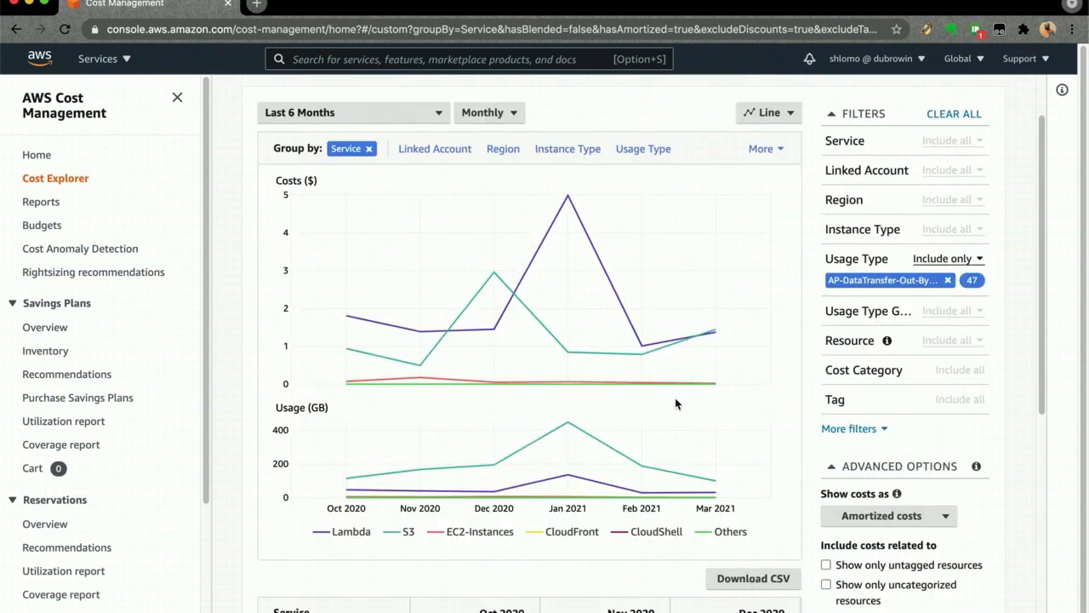
{"action": "left_click", "coordinate": [852, 164]}
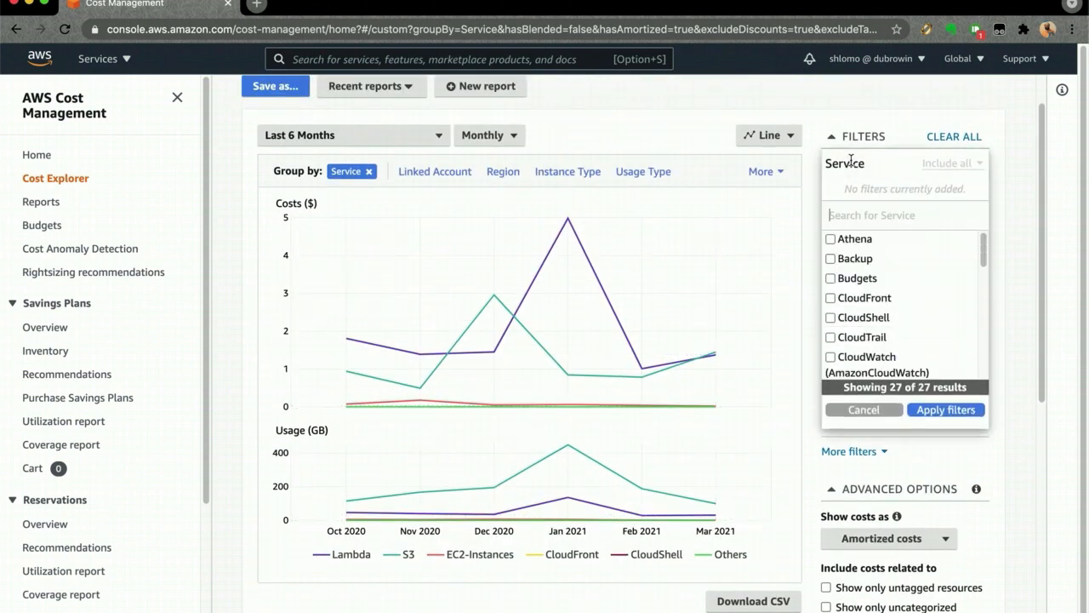
{"action": "type", "text": "lambda"}
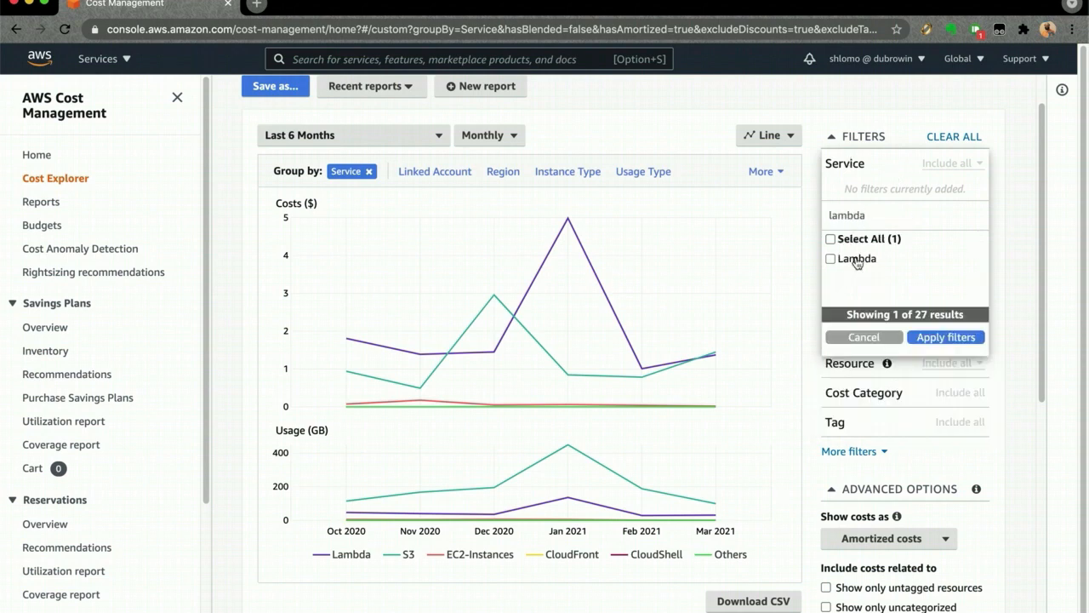
{"action": "left_click", "coordinate": [856, 258]}
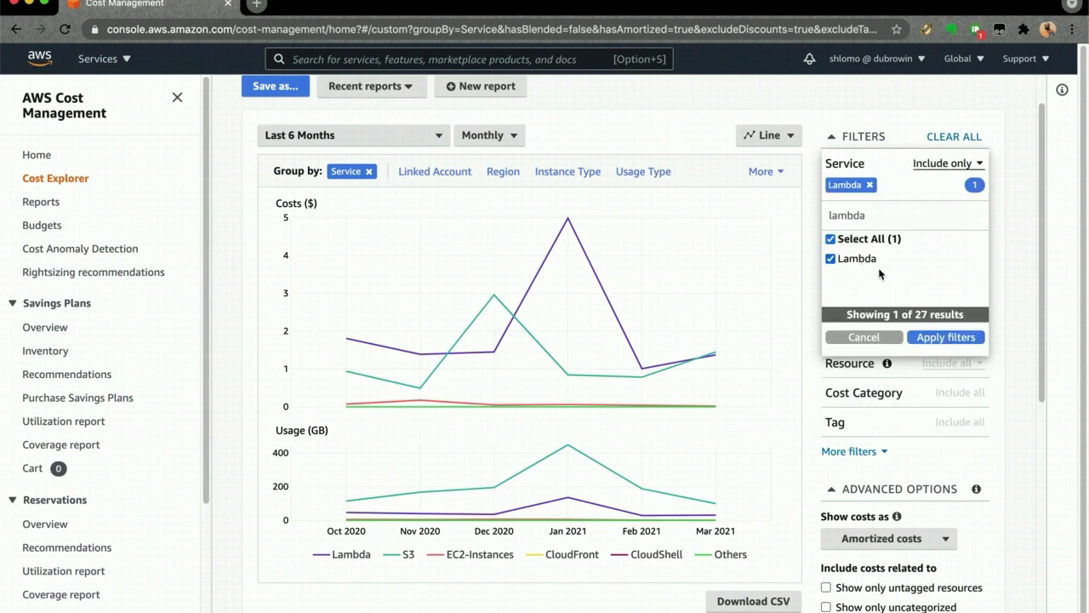
{"action": "left_click", "coordinate": [925, 340]}
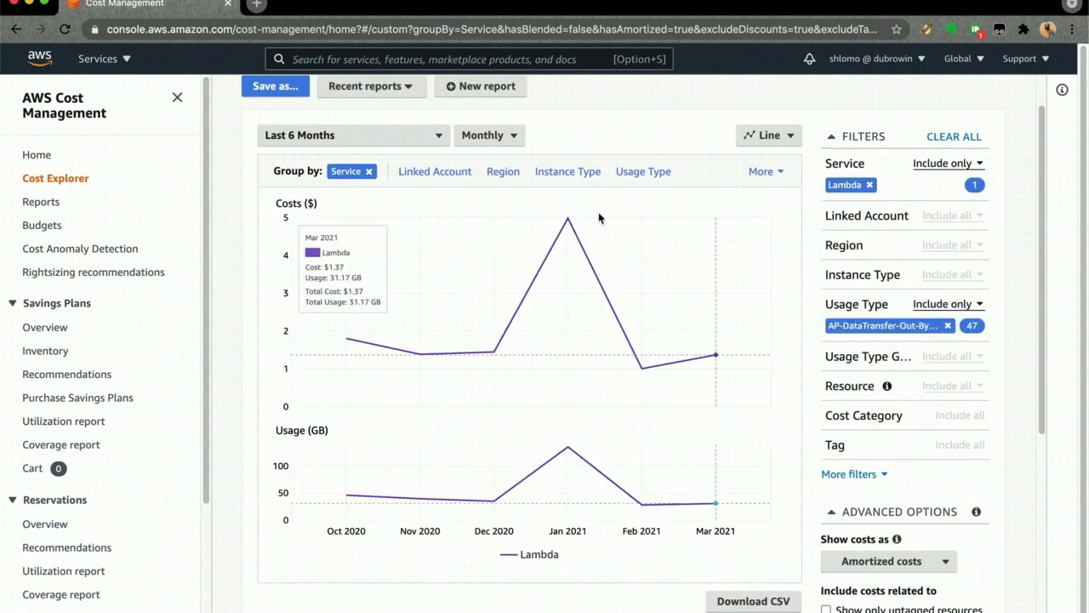
{"action": "left_click", "coordinate": [630, 172]}
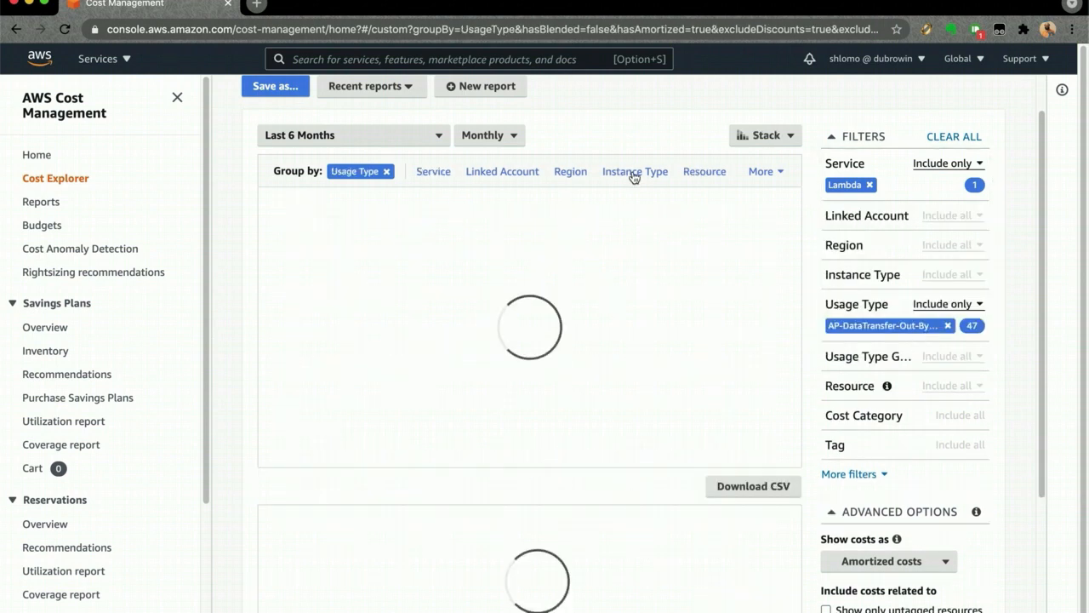
- Compare Lambda's inbound and outbound data transfer cost and usage for December 2020, January 2021 and March 2021
{"action": "scroll", "coordinate": [744, 256], "scroll_direction": "down", "scroll_amount": 1}
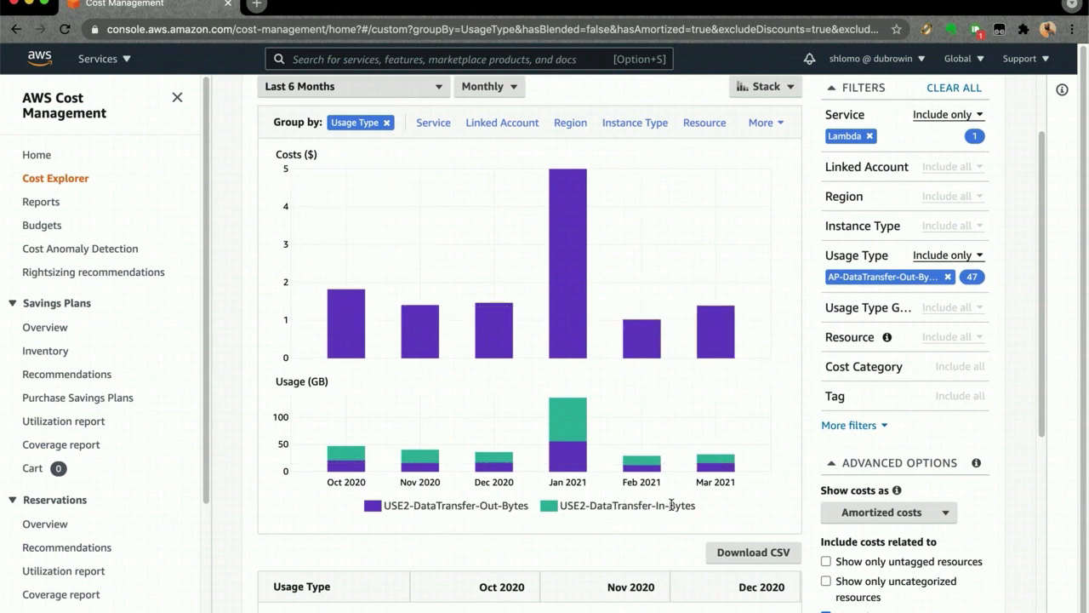
{"action": "mouse_move", "coordinate": [573, 209]}
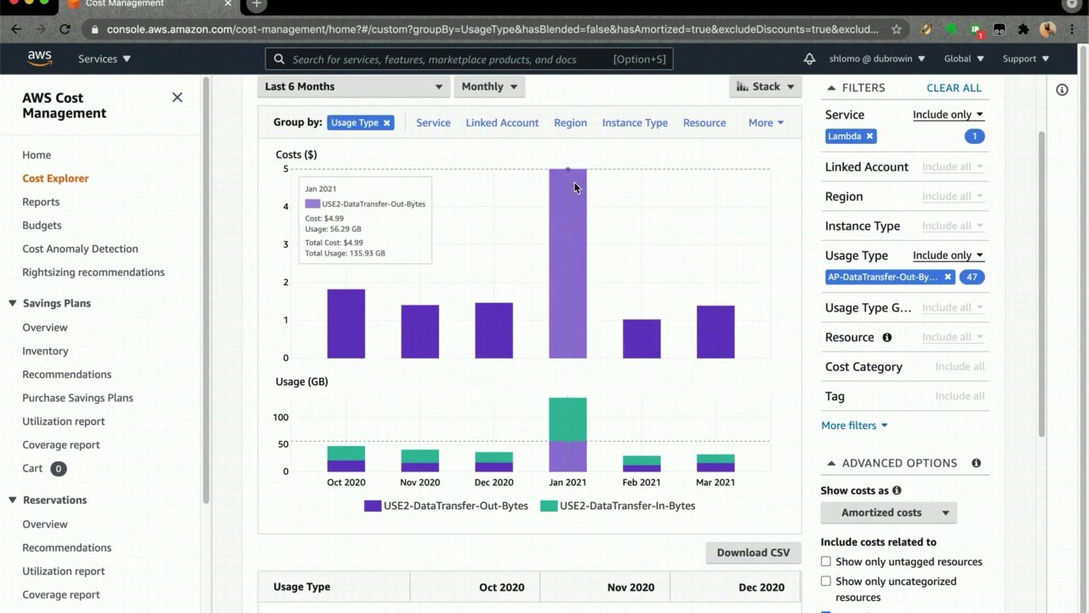
{"action": "mouse_move", "coordinate": [563, 405]}
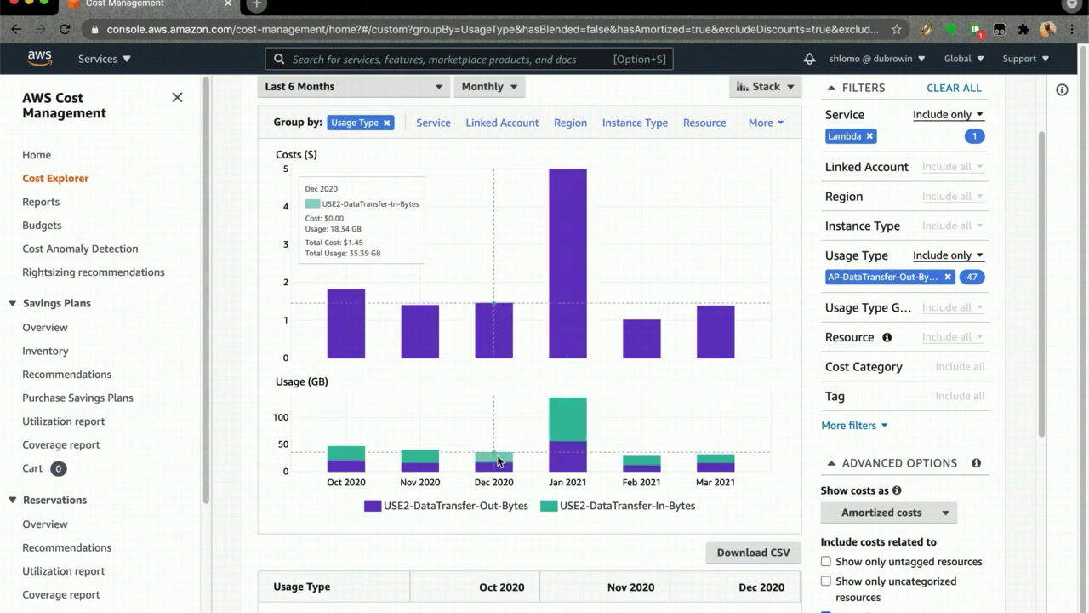
{"action": "mouse_move", "coordinate": [557, 444]}
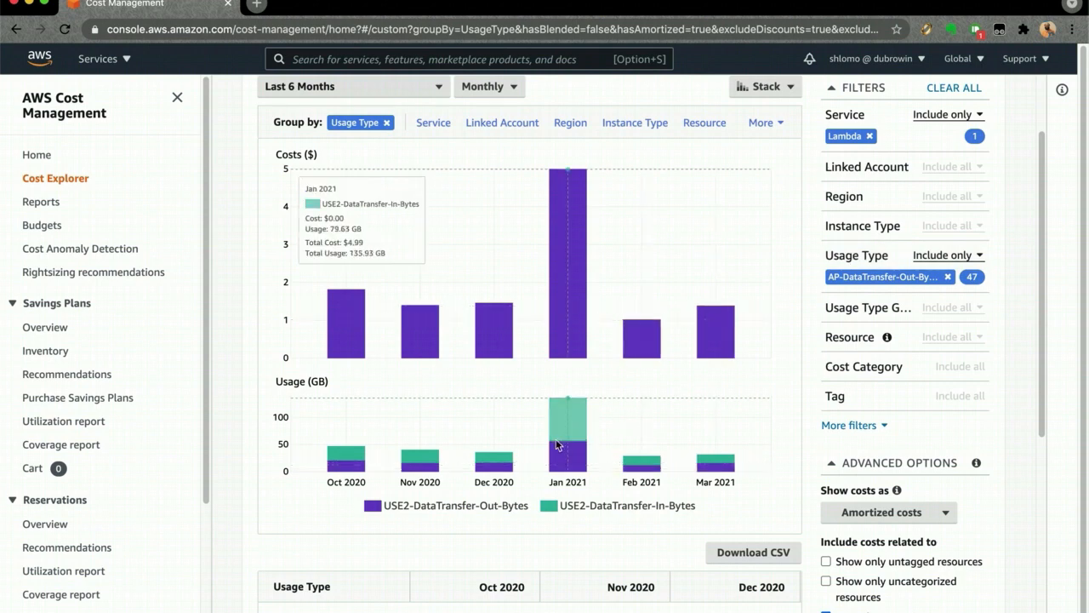
{"action": "mouse_move", "coordinate": [494, 468]}
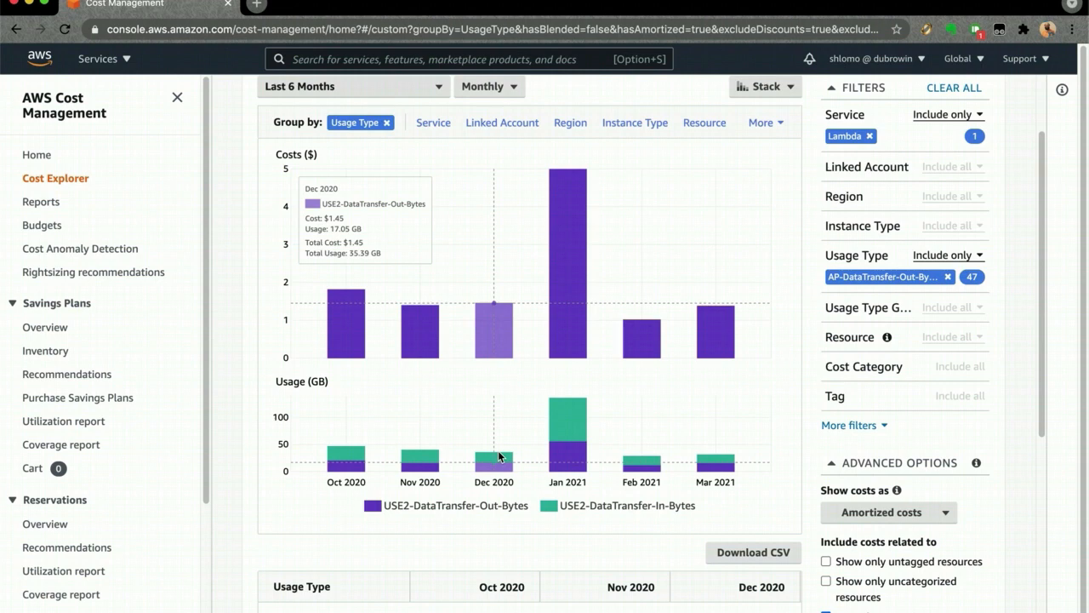
{"action": "mouse_move", "coordinate": [590, 297]}
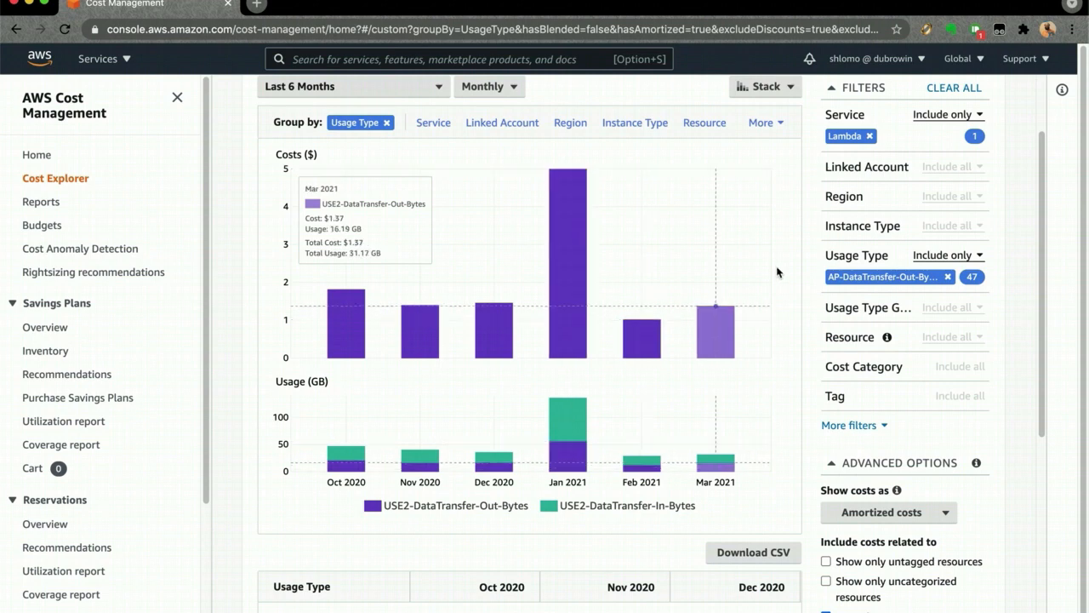
- Replace Lambda with S3 (Simple Storage Service) in the Service filter and apply it
{"action": "scroll", "coordinate": [783, 270], "scroll_direction": "up", "scroll_amount": 2}
{"action": "left_click", "coordinate": [842, 219]}
{"action": "type", "text": "s3"}
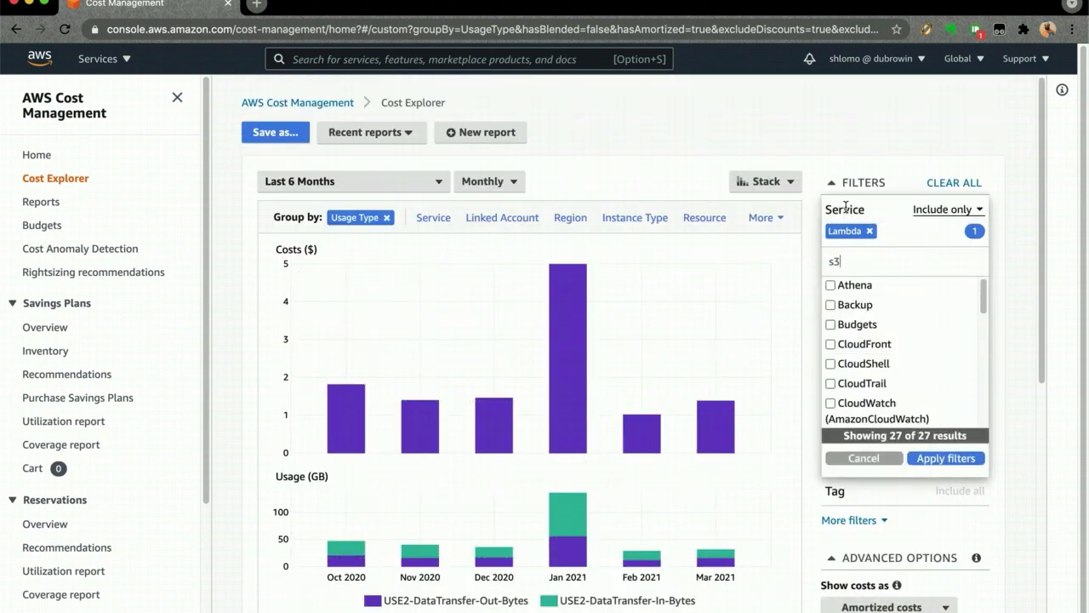
{"action": "left_click", "coordinate": [854, 306]}
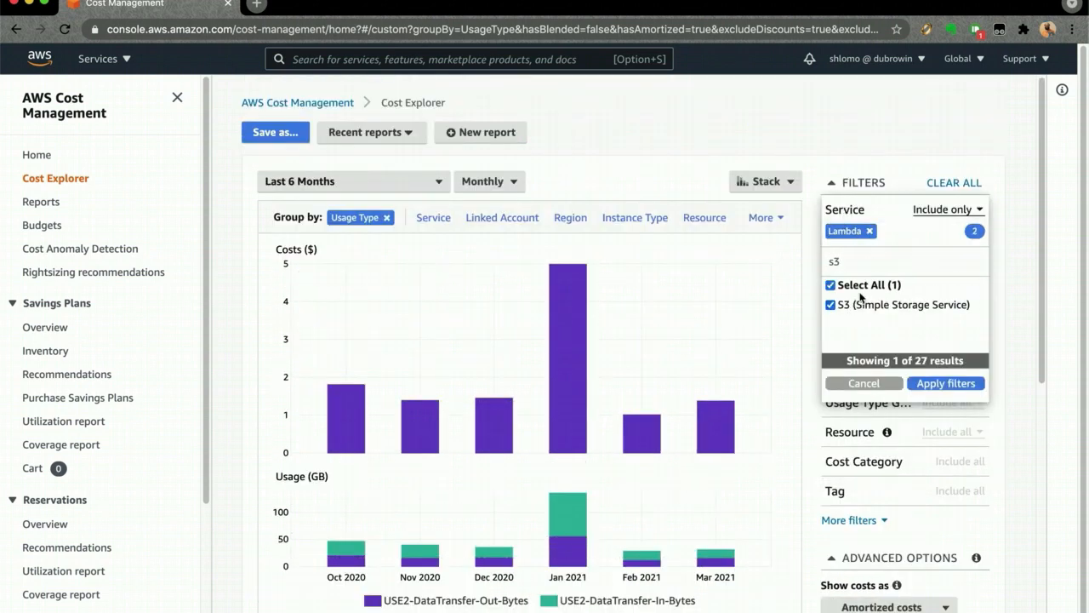
{"action": "left_click", "coordinate": [869, 233]}
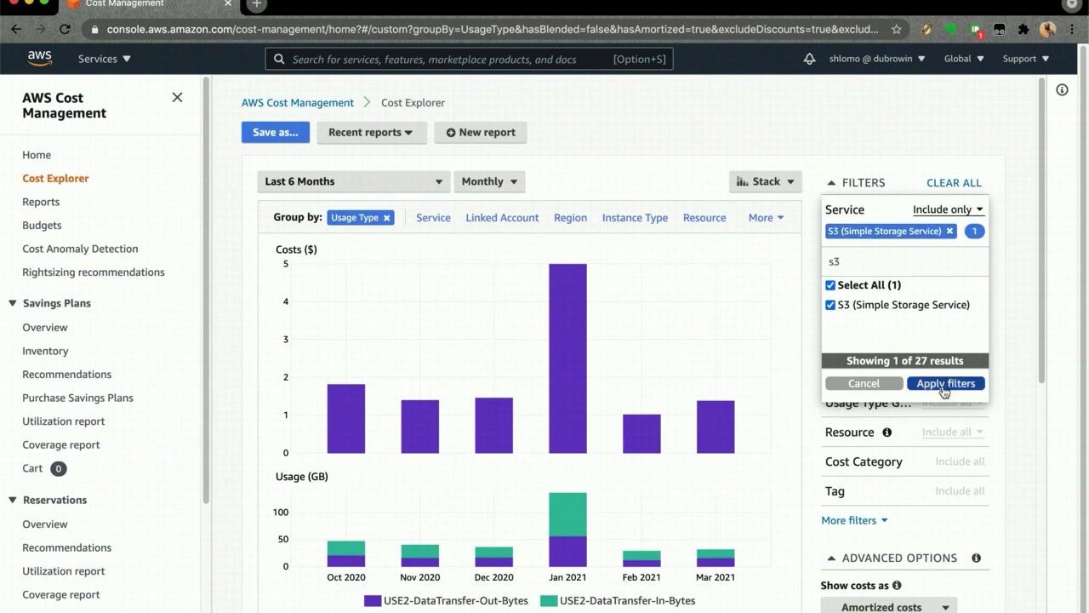
{"action": "left_click", "coordinate": [943, 384]}
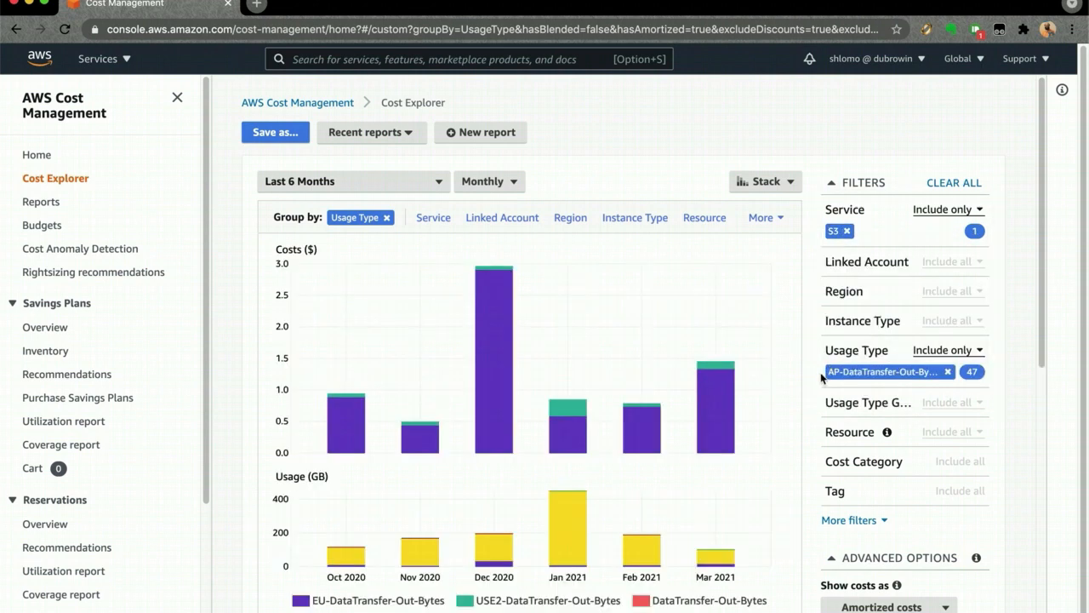
- Examine the S3 data transfer usage types in the legend and their January 2021 values, including USE2-DataTransfer-Out-Bytes
{"action": "scroll", "coordinate": [791, 368], "scroll_direction": "down", "scroll_amount": 1}
{"action": "scroll", "coordinate": [792, 369], "scroll_direction": "down", "scroll_amount": 3}
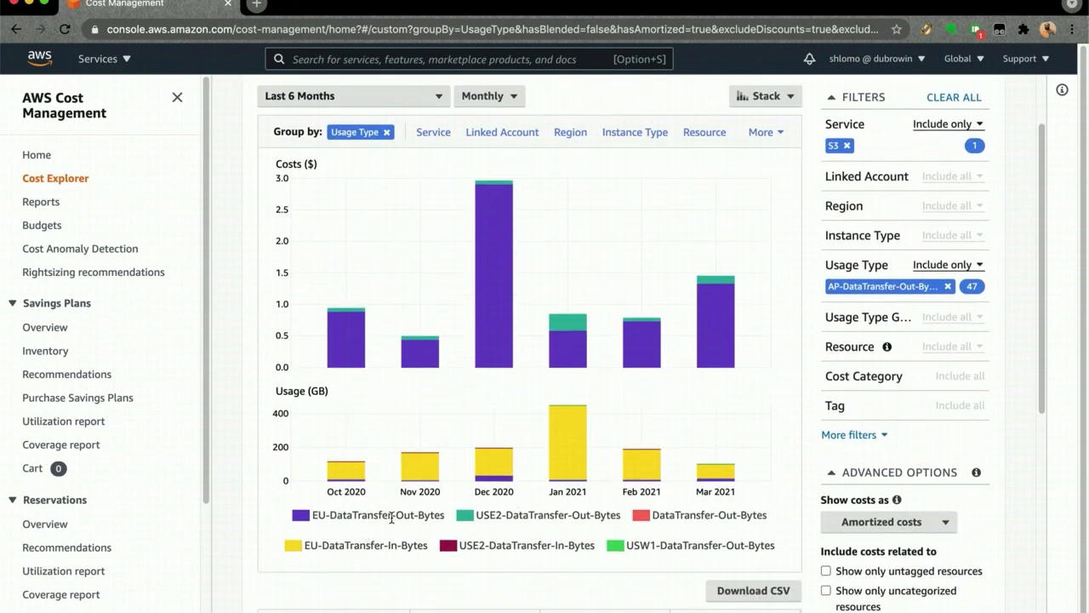
{"action": "mouse_move", "coordinate": [504, 251]}
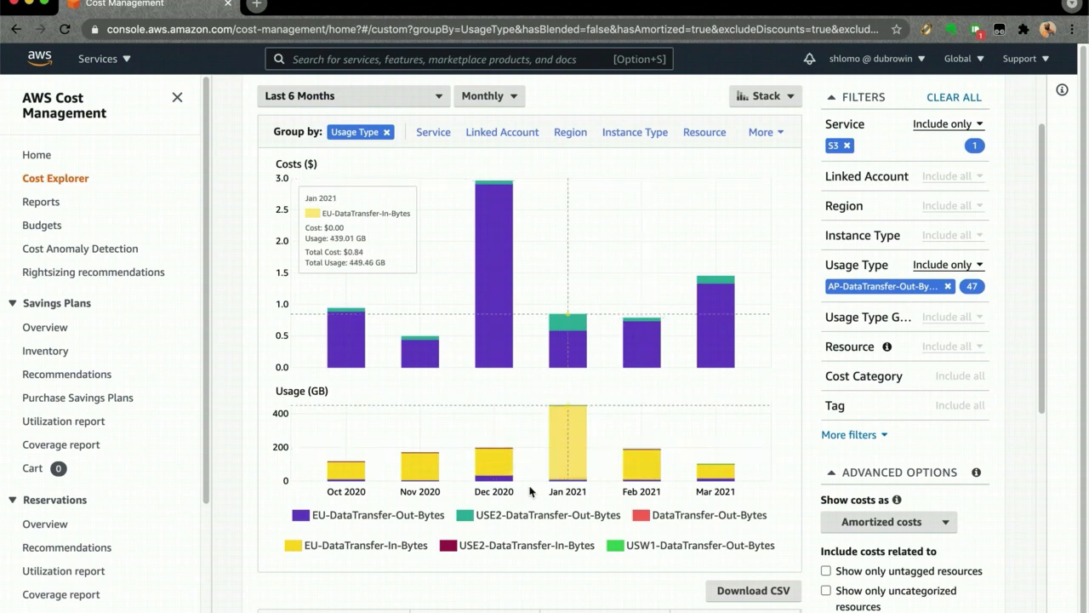
{"action": "left_click_drag", "start_coordinate": [478, 514], "coordinate": [506, 531]}
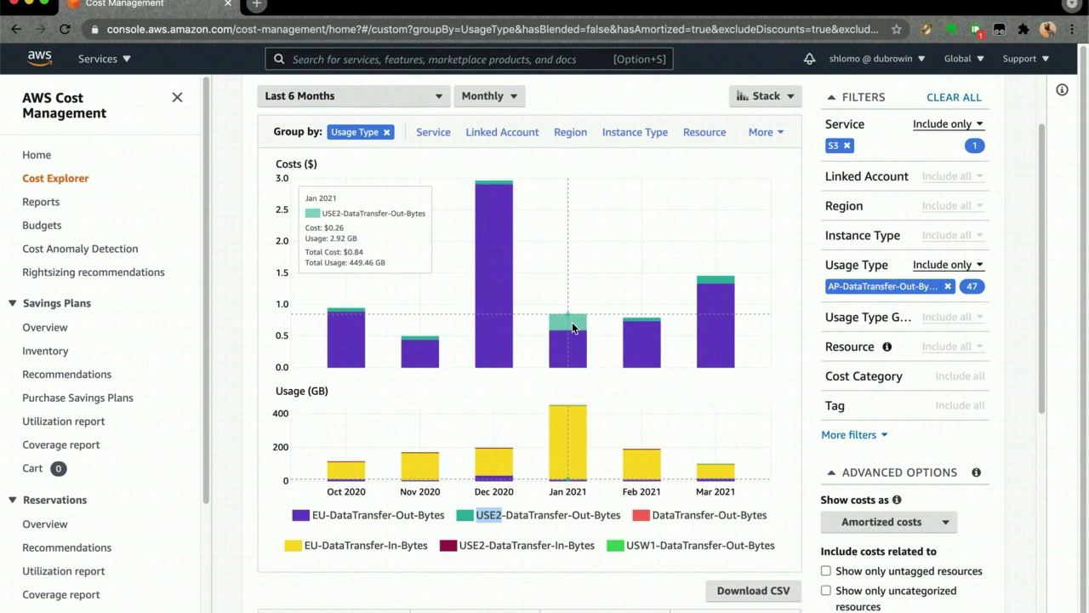
- Browse the additional grouping dimensions available for the S3 data transfer costs
{"action": "scroll", "coordinate": [665, 338], "scroll_direction": "up", "scroll_amount": 2}
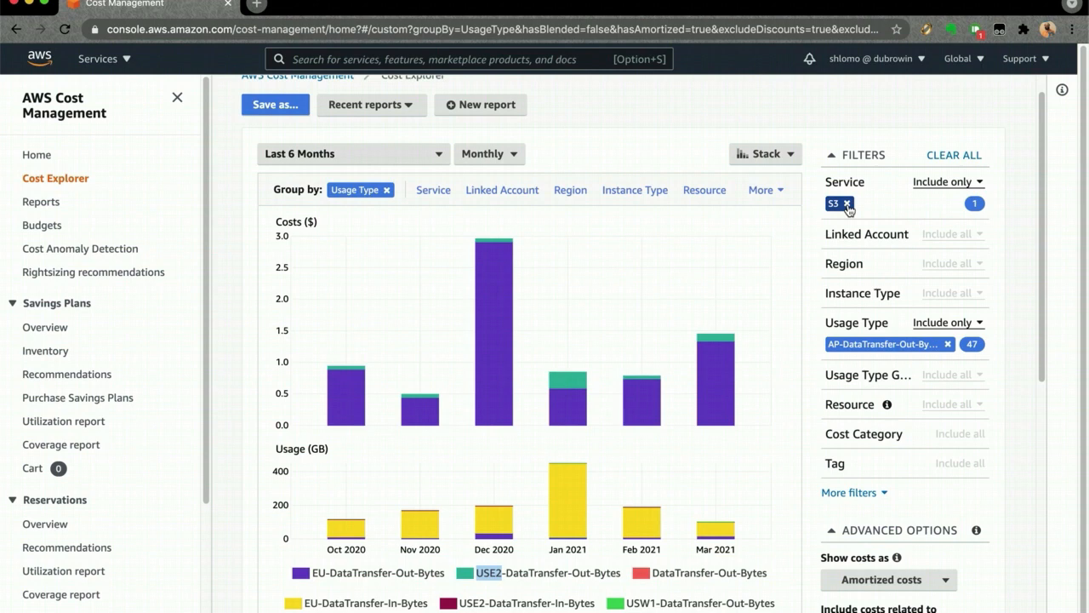
{"action": "left_click", "coordinate": [764, 191]}
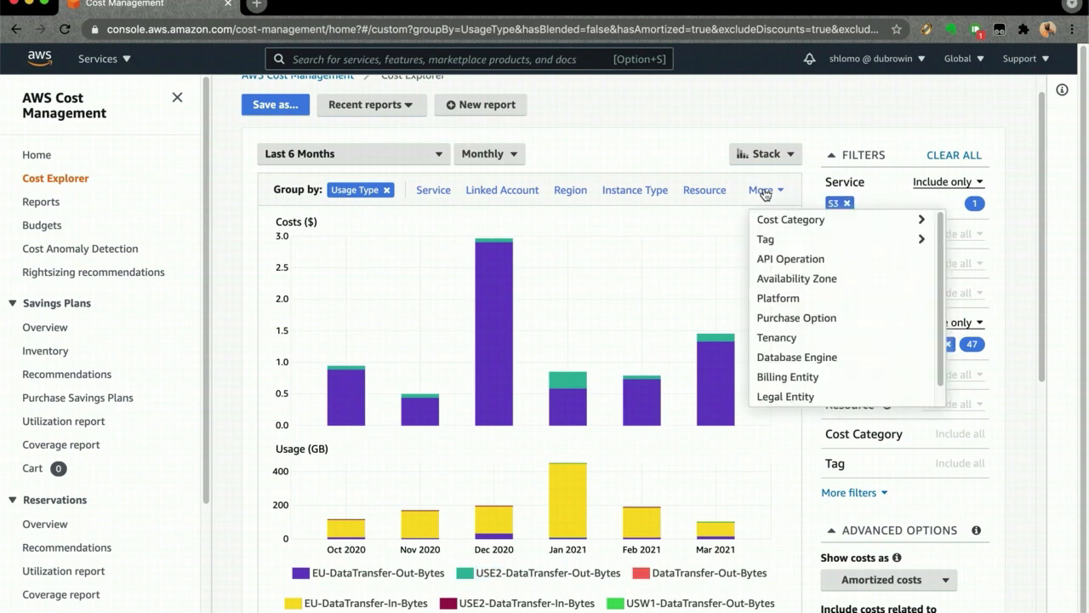
{"action": "scroll", "coordinate": [940, 316], "scroll_direction": "down", "scroll_amount": 1}
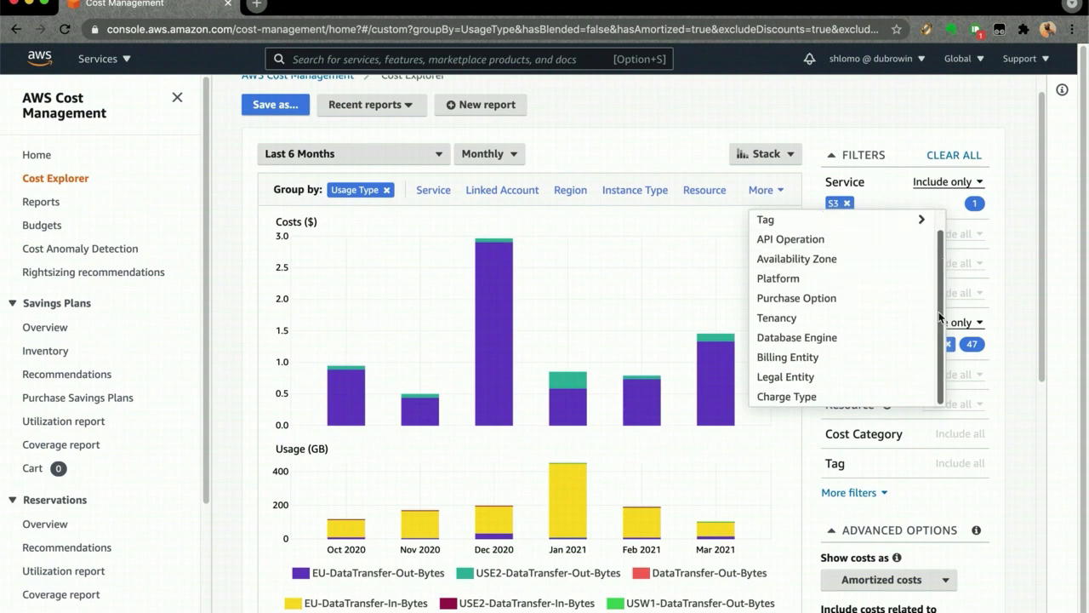
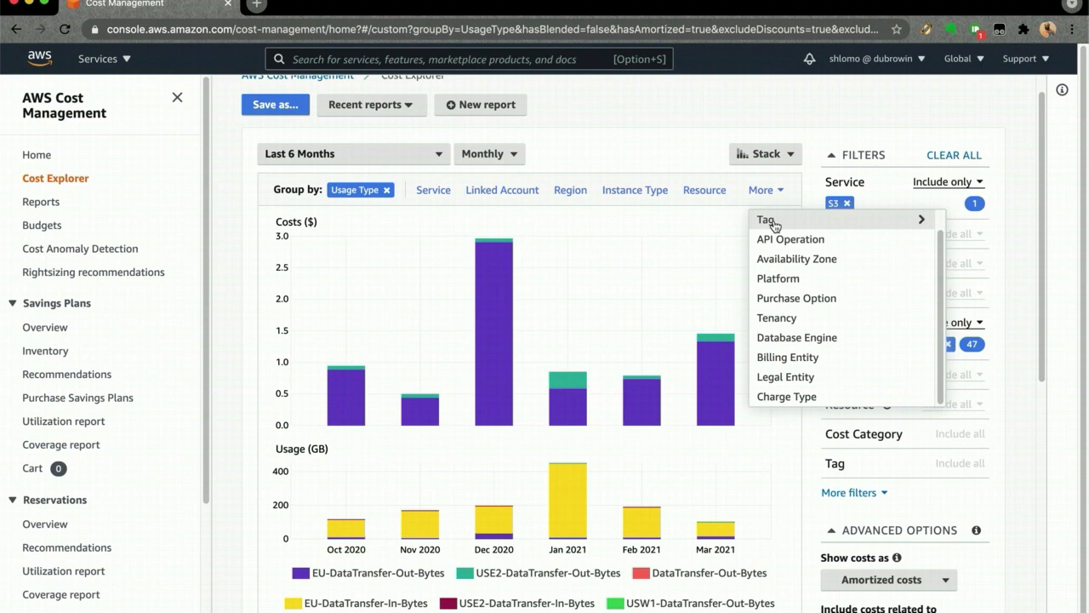
- Group the S3 data transfer costs by the Project tag
{"action": "left_click", "coordinate": [790, 222]}
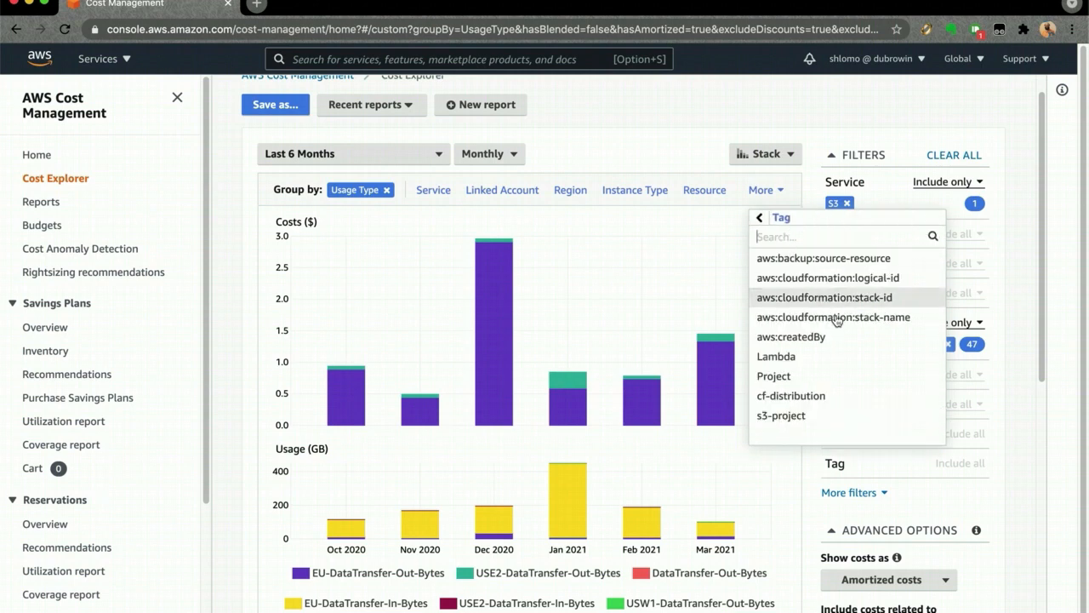
{"action": "scroll", "coordinate": [842, 330], "scroll_direction": "down", "scroll_amount": 1}
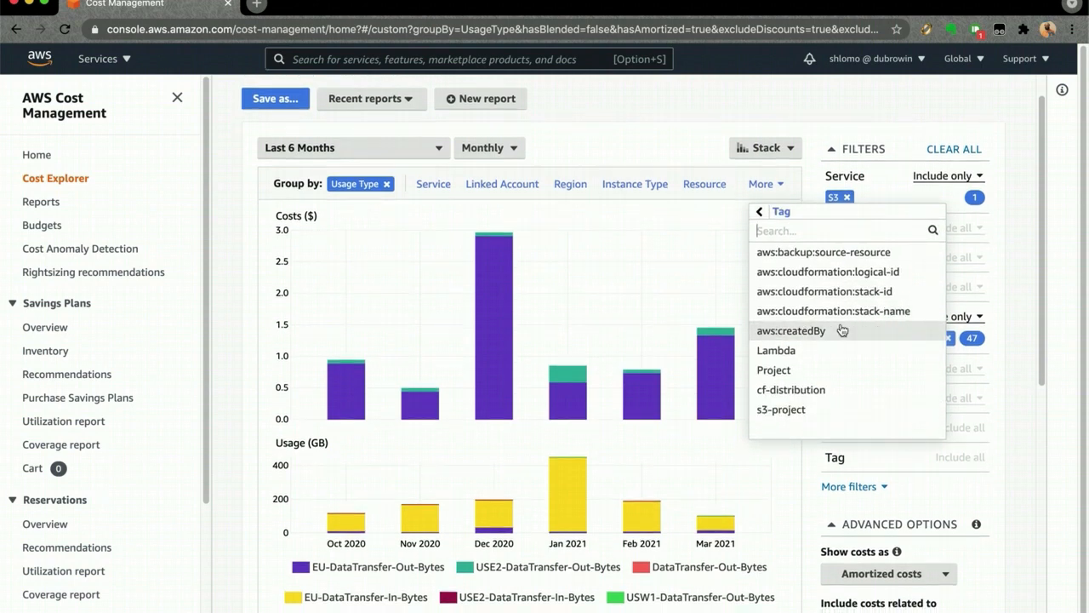
{"action": "left_click", "coordinate": [776, 371]}
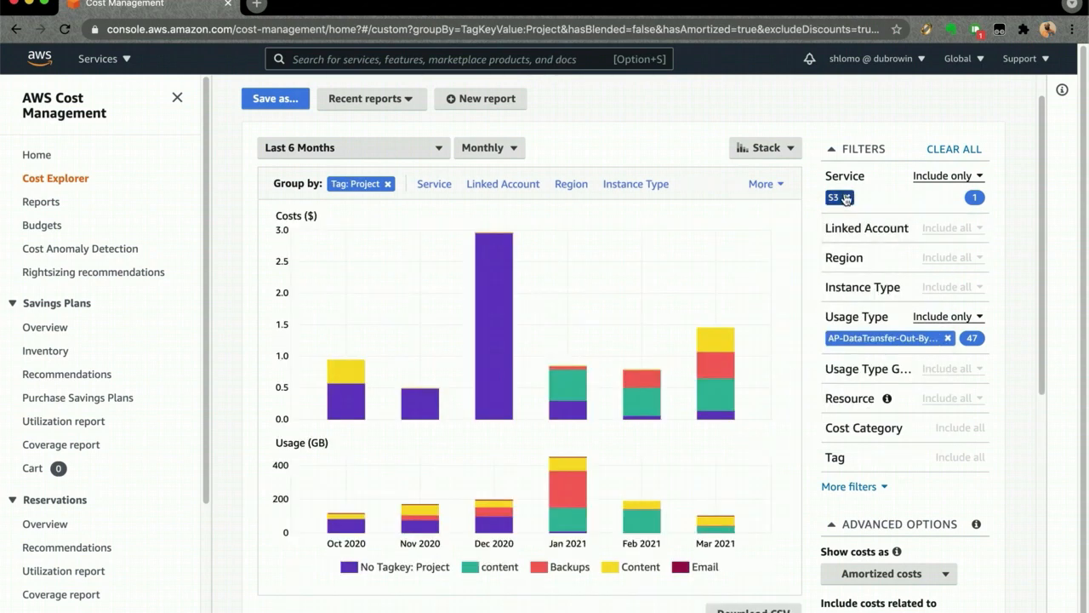
- Remove the S3 service filter and clear the Usage Type filter to show all costs by project
{"action": "left_click", "coordinate": [848, 198]}
{"action": "left_click", "coordinate": [944, 295]}
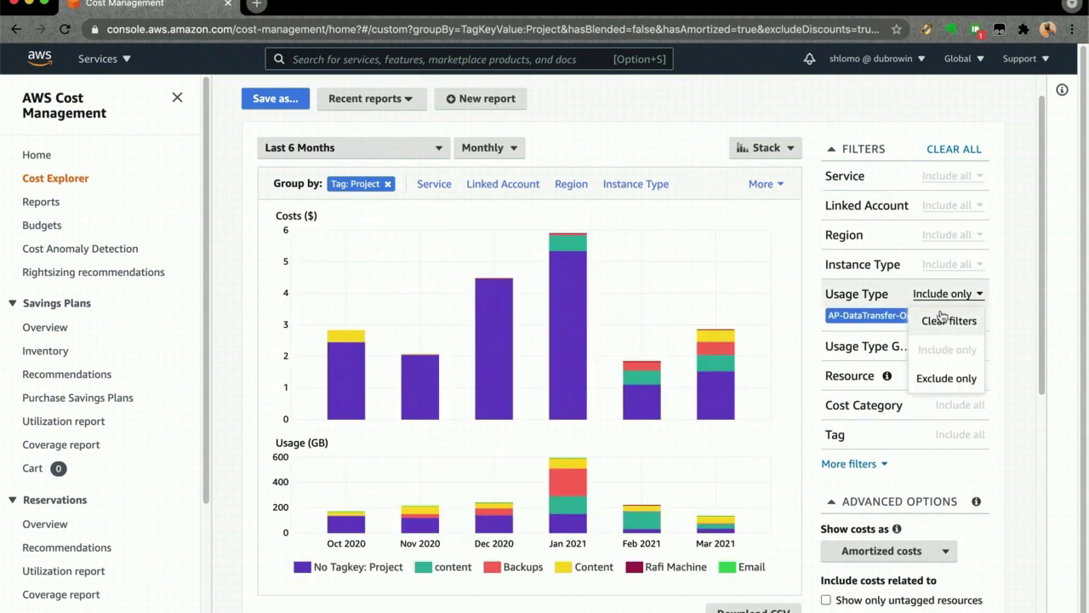
{"action": "left_click", "coordinate": [943, 324]}
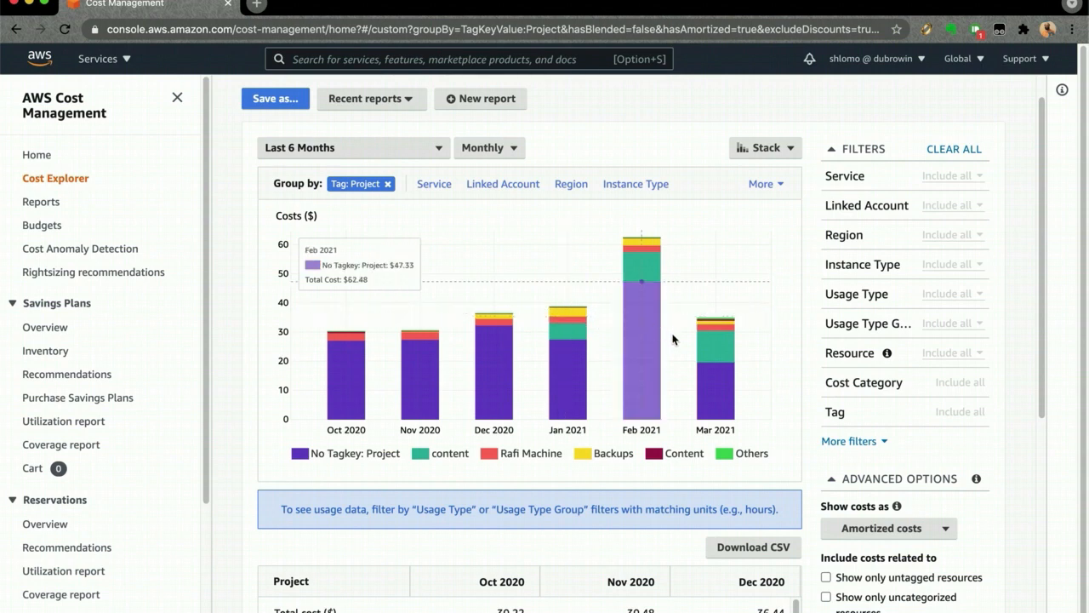
{"action": "scroll", "coordinate": [672, 340], "scroll_direction": "down", "scroll_amount": 1}
{"action": "scroll", "coordinate": [671, 341], "scroll_direction": "down", "scroll_amount": 1}
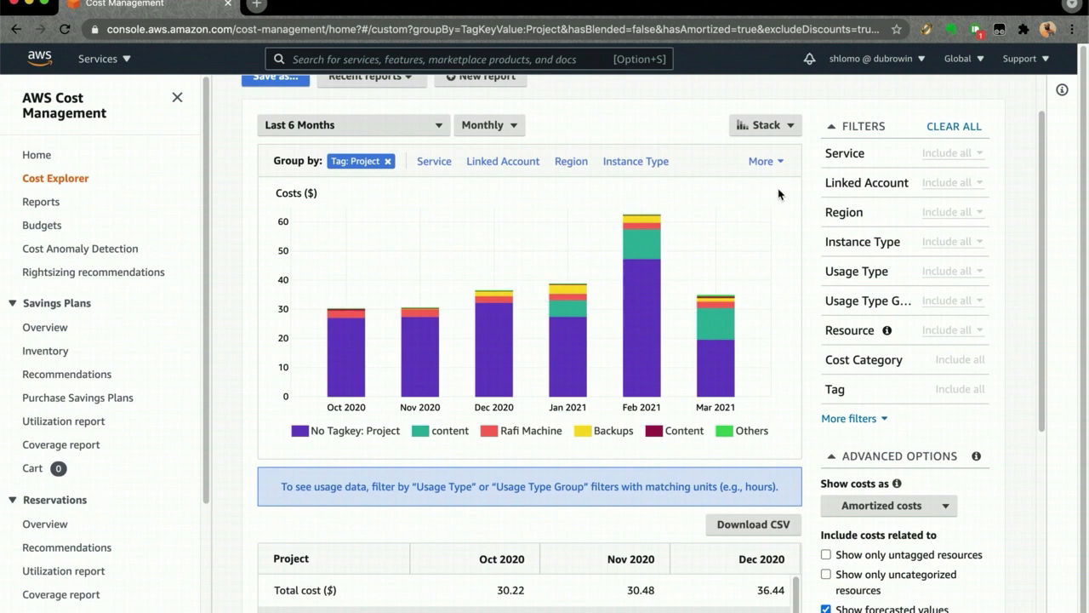
- Add a Project tag filter that excludes No Tagkey: Project and apply it
{"action": "left_click", "coordinate": [838, 388]}
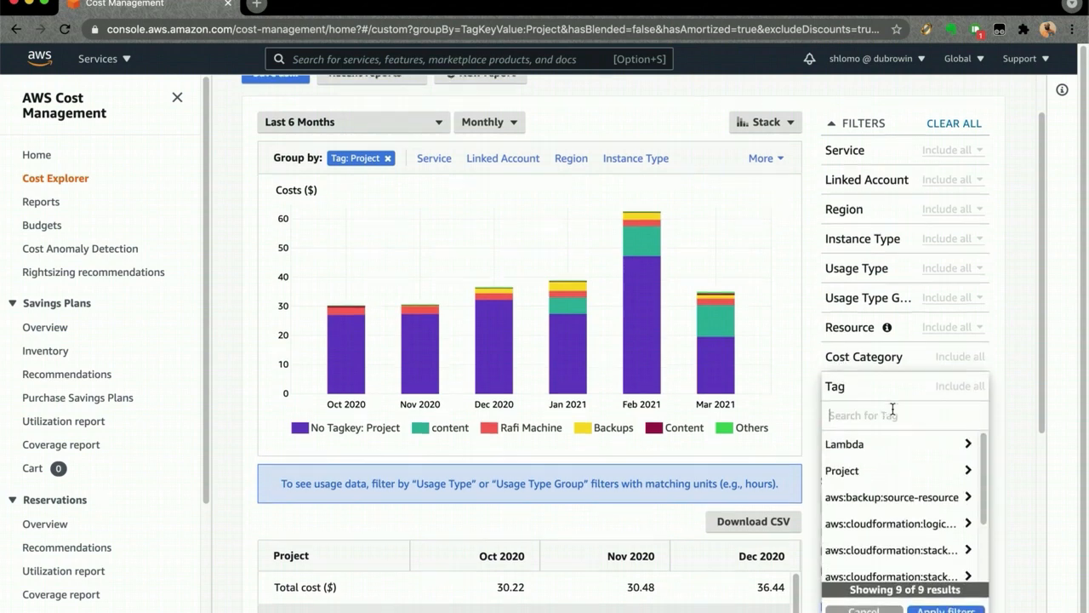
{"action": "scroll", "coordinate": [892, 411], "scroll_direction": "down", "scroll_amount": 2}
{"action": "left_click", "coordinate": [871, 363]}
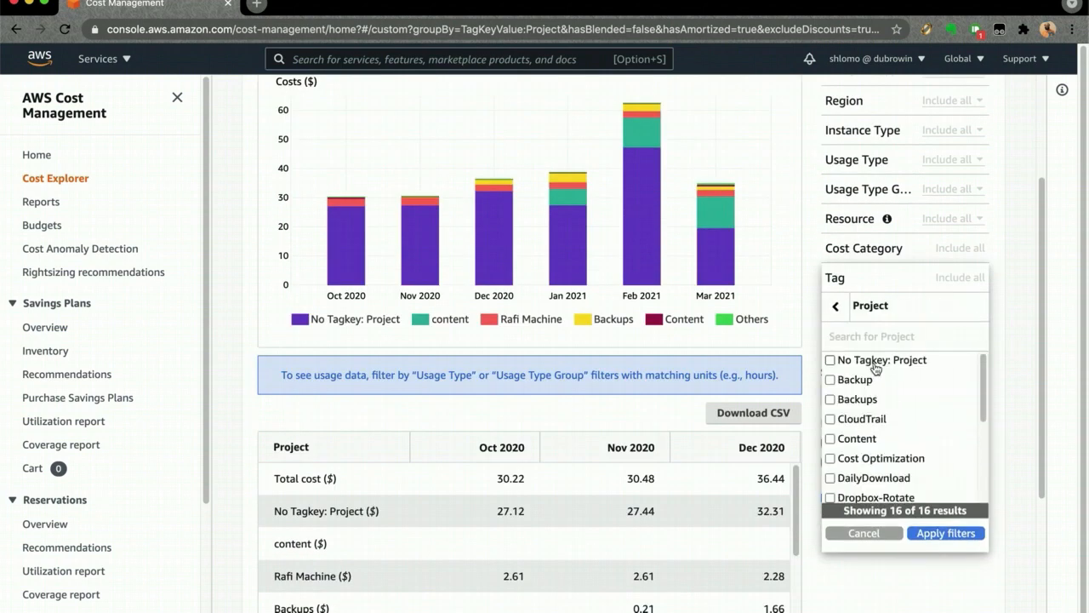
{"action": "left_click", "coordinate": [862, 365]}
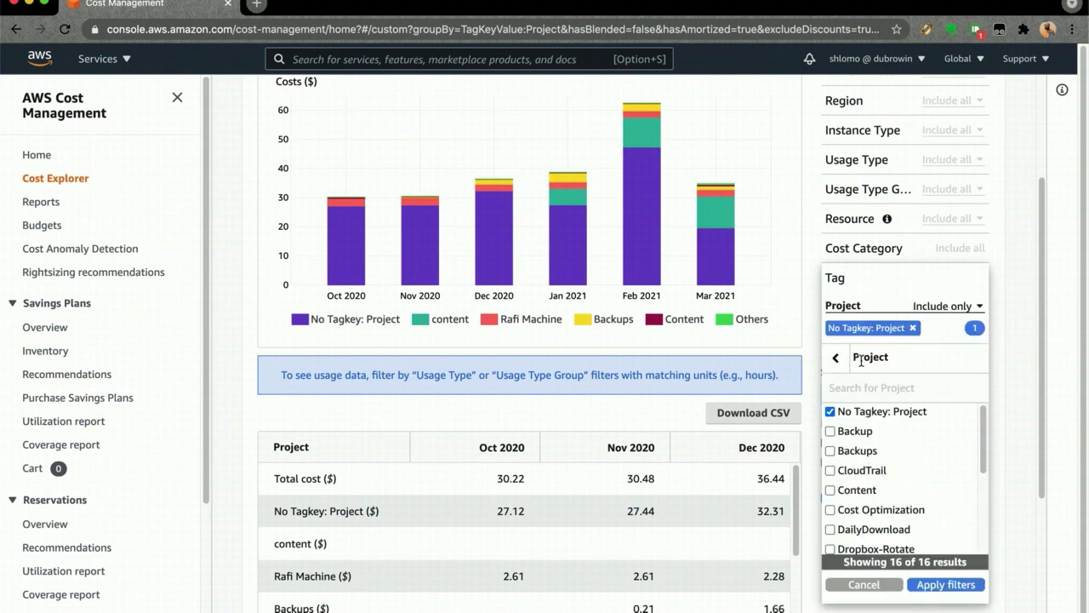
{"action": "left_click", "coordinate": [942, 310]}
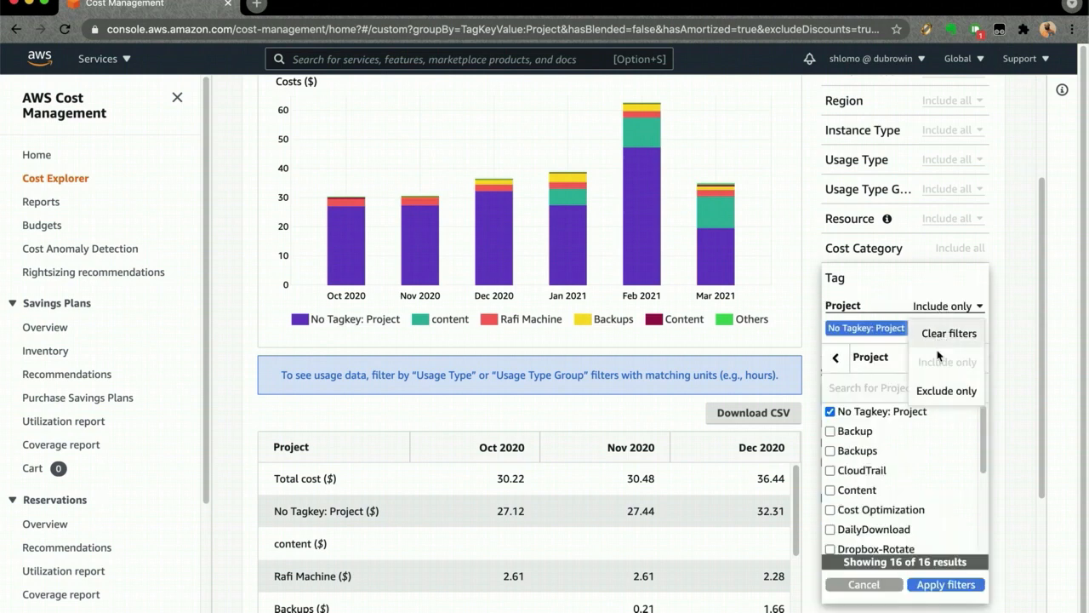
{"action": "left_click", "coordinate": [935, 391]}
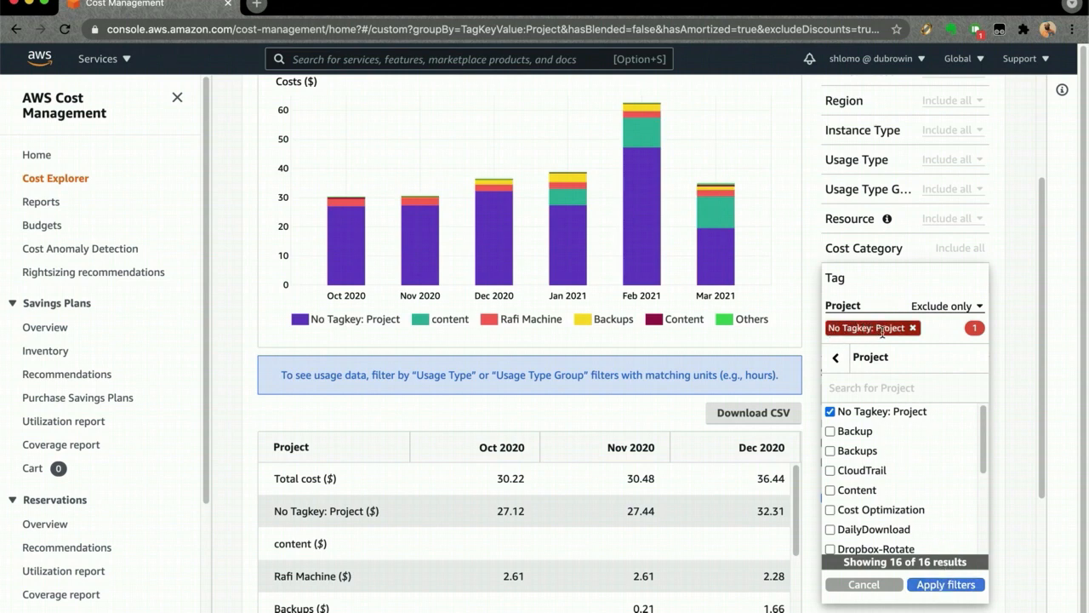
{"action": "left_click", "coordinate": [947, 585]}
{"action": "scroll", "coordinate": [745, 344], "scroll_direction": "up", "scroll_amount": 5}
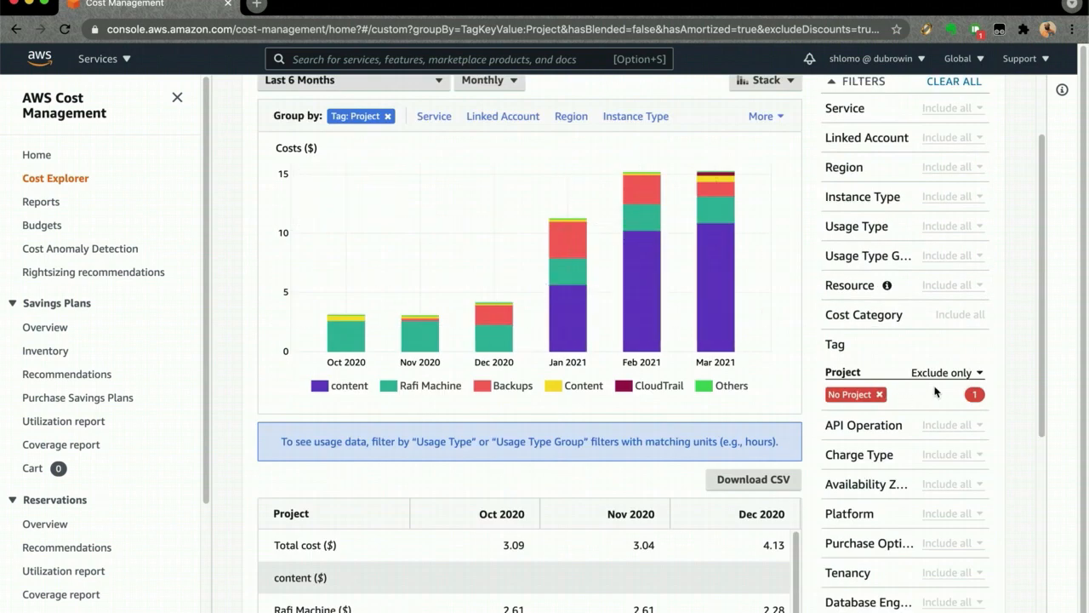
- Switch the Project tag filter from excluding to including only costs without a project tag
{"action": "left_click", "coordinate": [973, 394]}
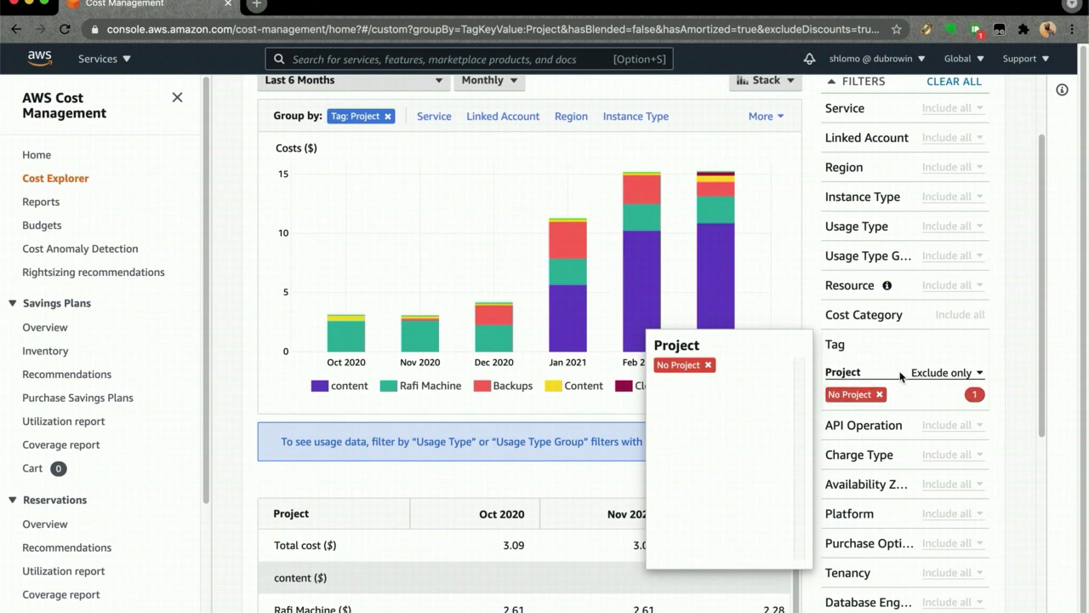
{"action": "left_click", "coordinate": [928, 374]}
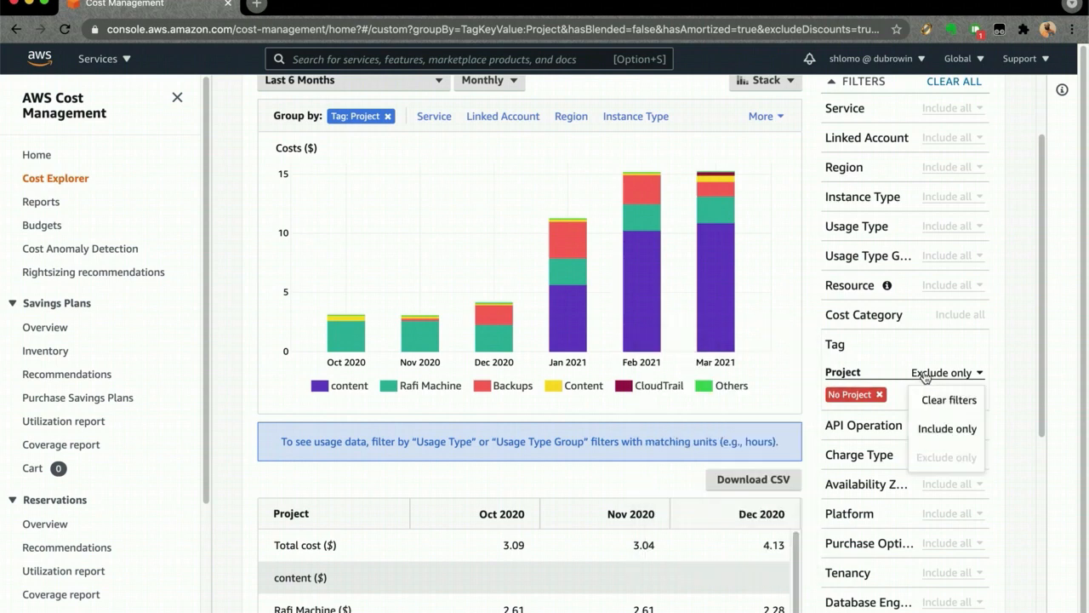
{"action": "left_click", "coordinate": [933, 430]}
{"action": "scroll", "coordinate": [751, 363], "scroll_direction": "up", "scroll_amount": 1}
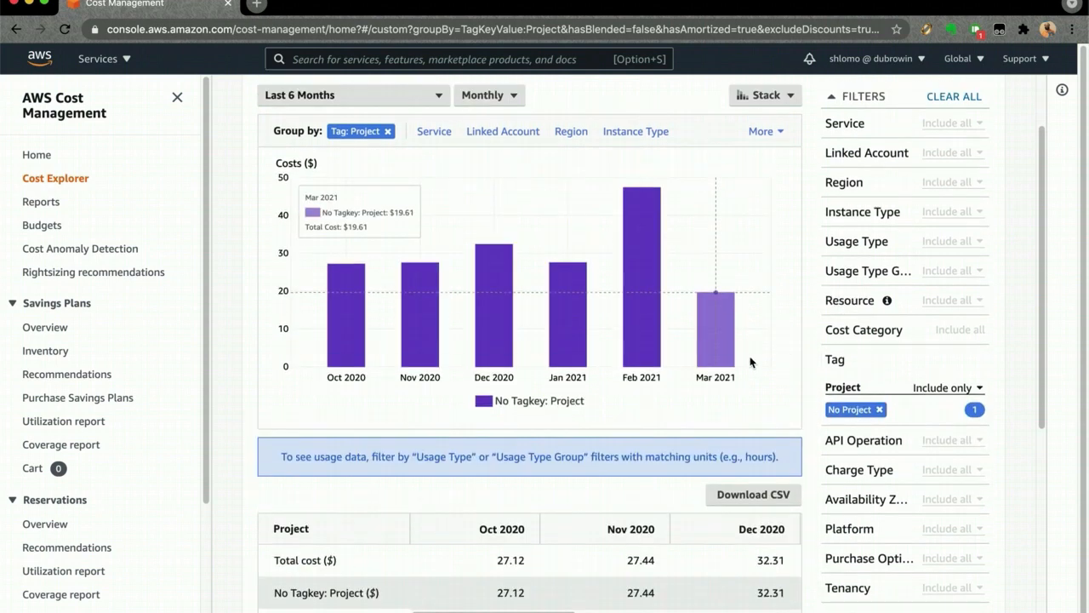
- Group the untagged costs by Region and filter them to the global region only
{"action": "scroll", "coordinate": [751, 362], "scroll_direction": "up", "scroll_amount": 1}
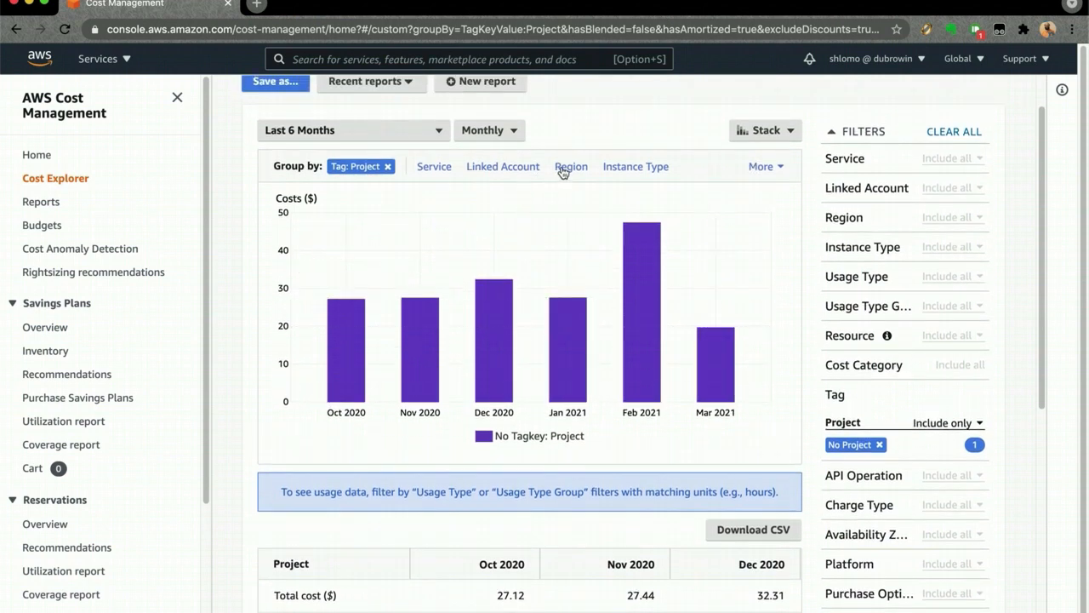
{"action": "left_click", "coordinate": [563, 170]}
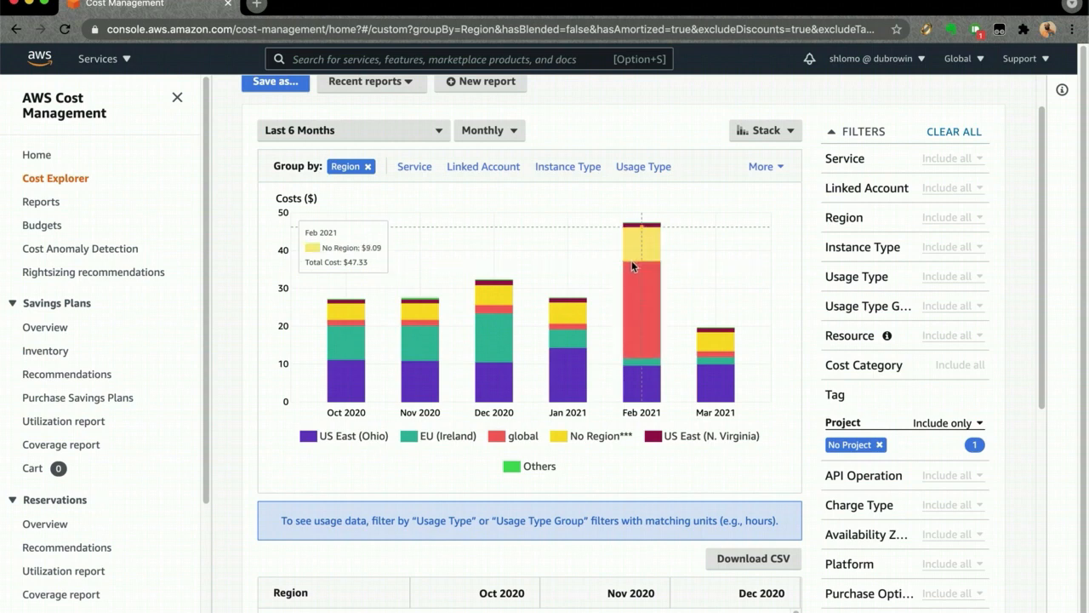
{"action": "left_click", "coordinate": [851, 217]}
{"action": "type", "text": "glob"}
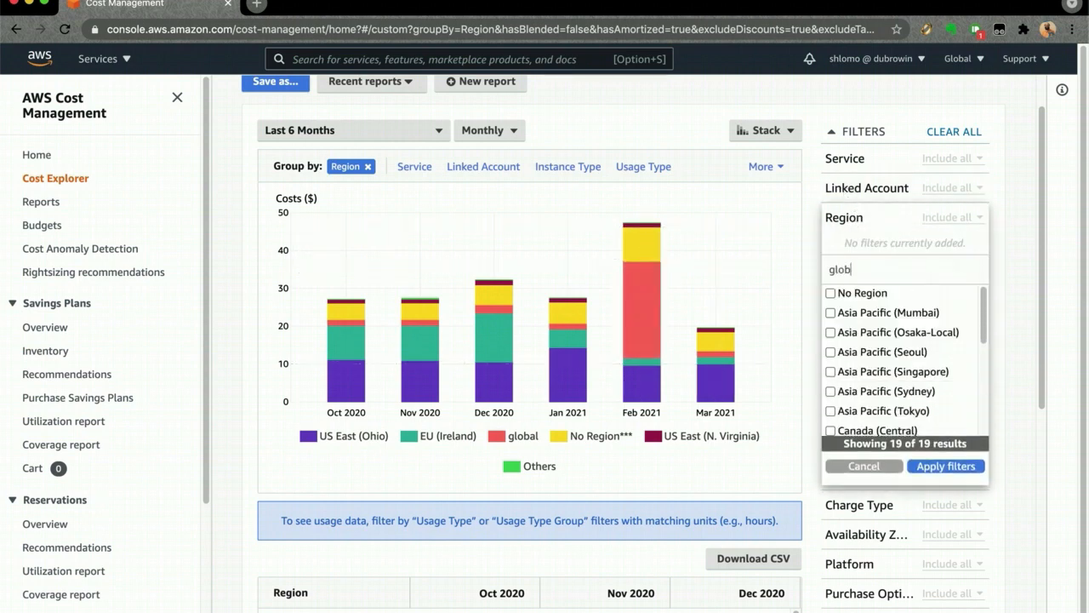
{"action": "left_click", "coordinate": [830, 313]}
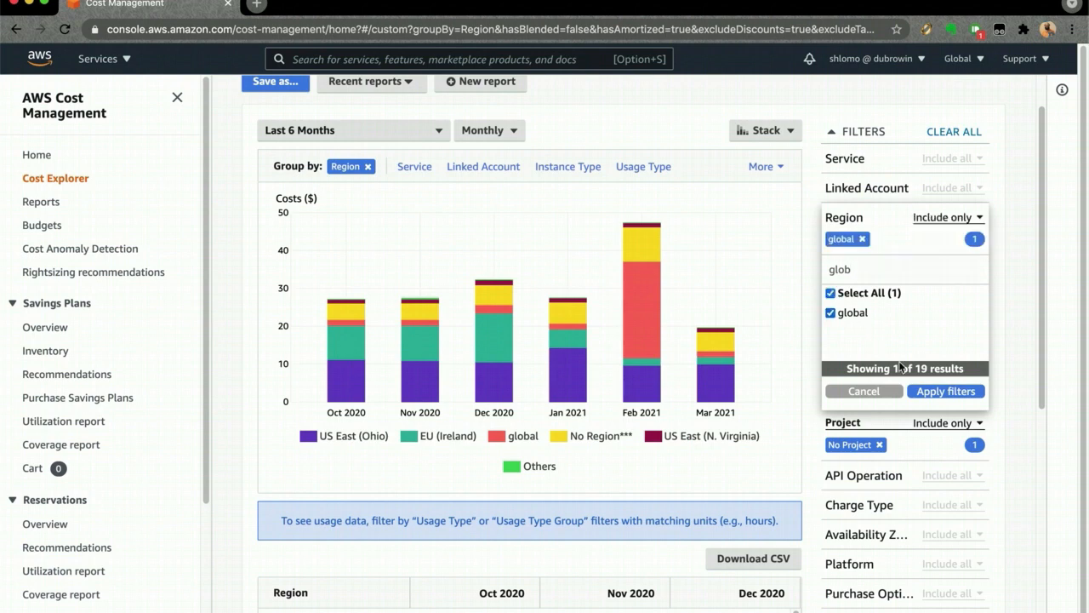
{"action": "left_click", "coordinate": [936, 391]}
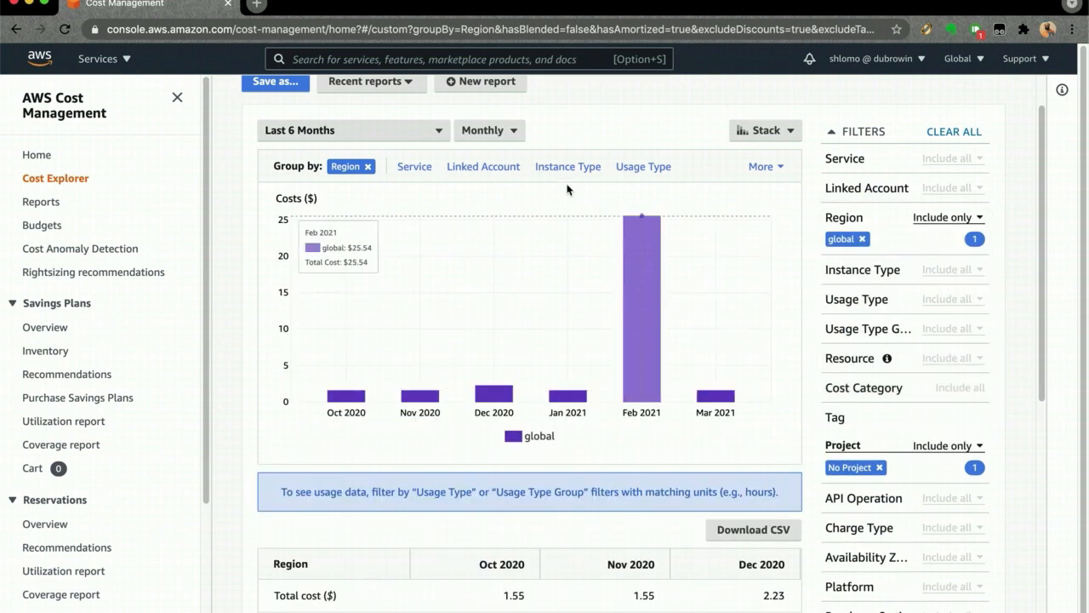
- Group the costs by Service and replace global with No Region in the Region filter
{"action": "left_click", "coordinate": [413, 167]}
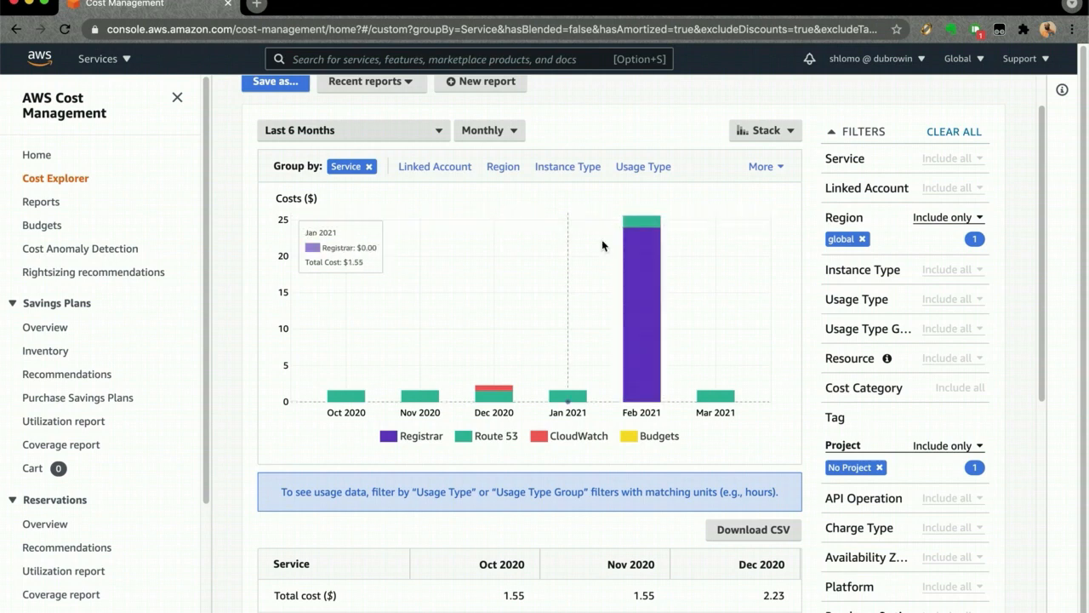
{"action": "left_click", "coordinate": [851, 218]}
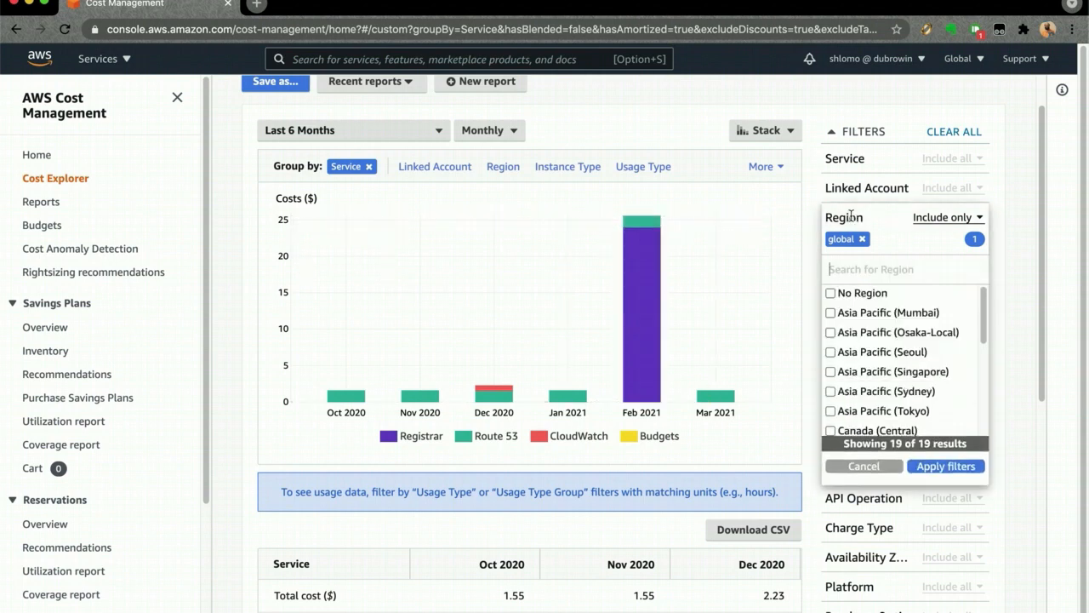
{"action": "left_click", "coordinate": [852, 294]}
{"action": "left_click", "coordinate": [928, 239]}
{"action": "left_click", "coordinate": [934, 468]}
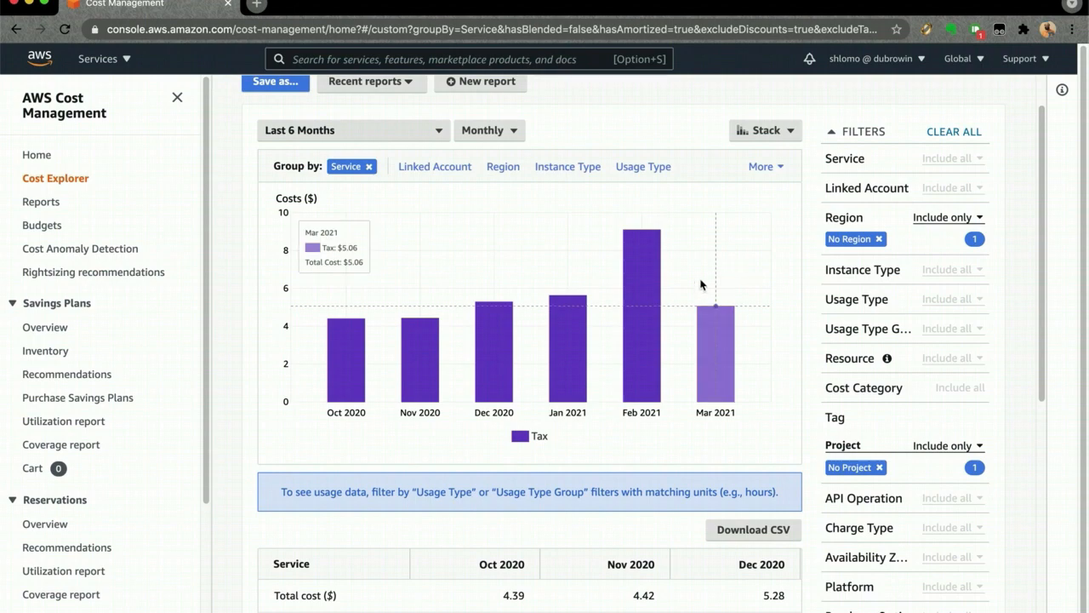
- Restrict the Charge Type filter to Usage and remove the No Region filter
{"action": "scroll", "coordinate": [815, 421], "scroll_direction": "down", "scroll_amount": 2}
{"action": "scroll", "coordinate": [830, 468], "scroll_direction": "down", "scroll_amount": 4}
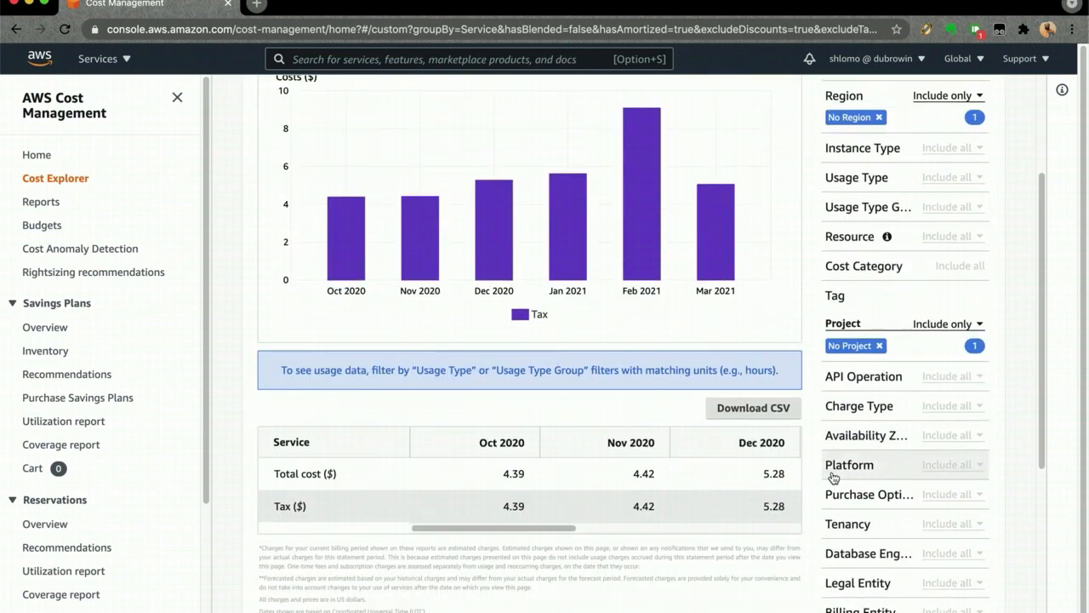
{"action": "scroll", "coordinate": [832, 474], "scroll_direction": "up", "scroll_amount": 2}
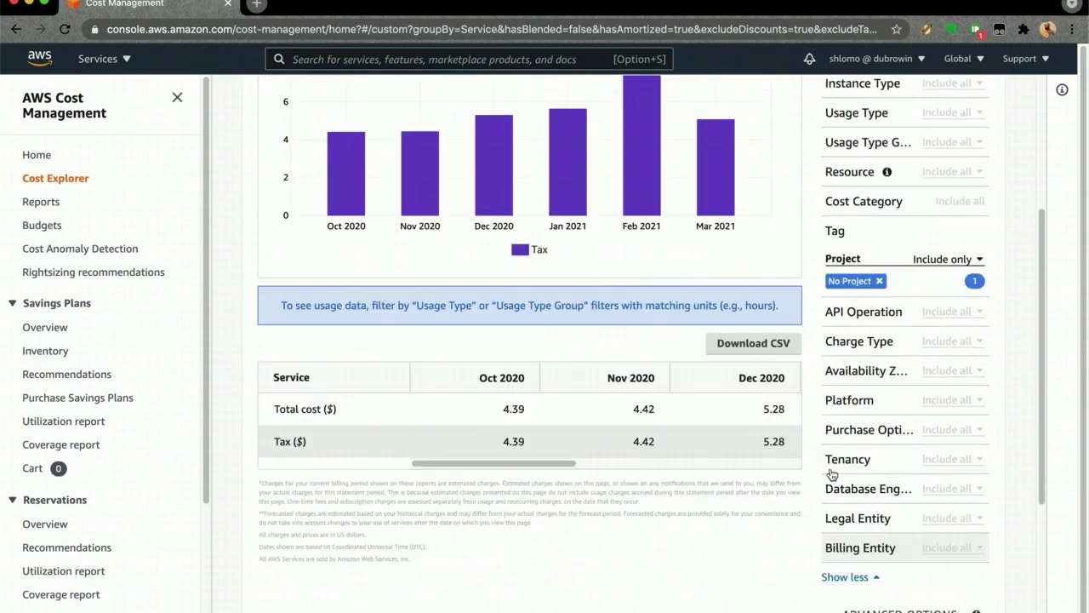
{"action": "left_click", "coordinate": [852, 348]}
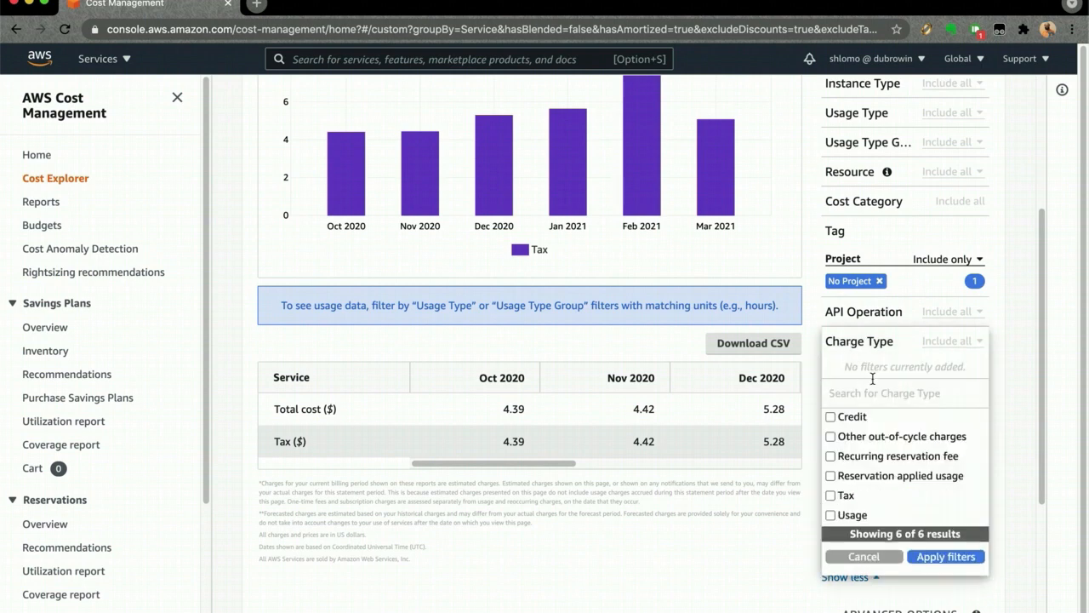
{"action": "left_click", "coordinate": [850, 516]}
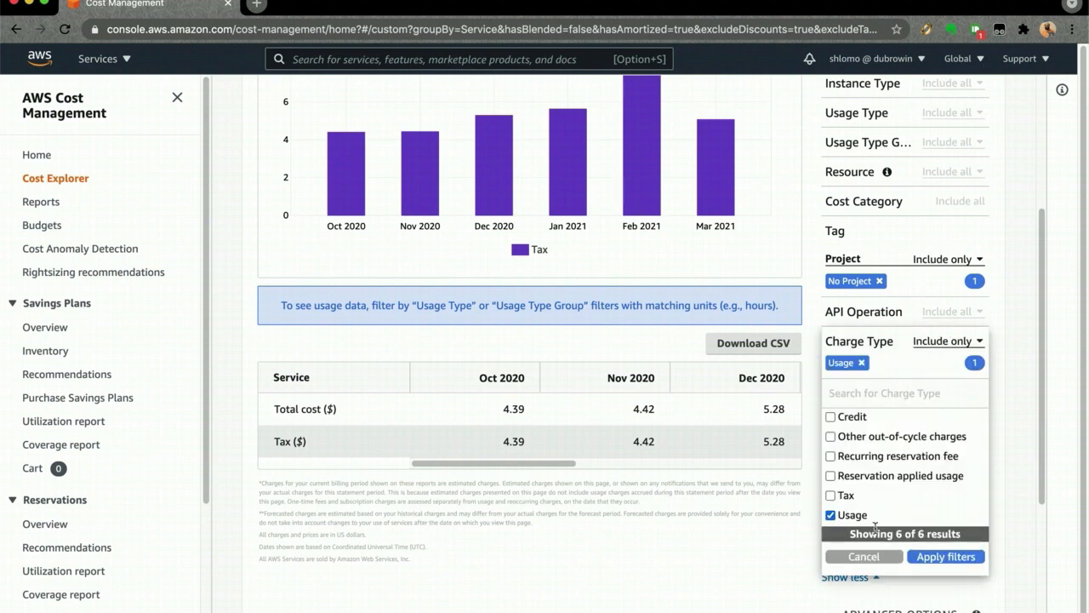
{"action": "left_click", "coordinate": [938, 558]}
{"action": "scroll", "coordinate": [925, 550], "scroll_direction": "down", "scroll_amount": 5}
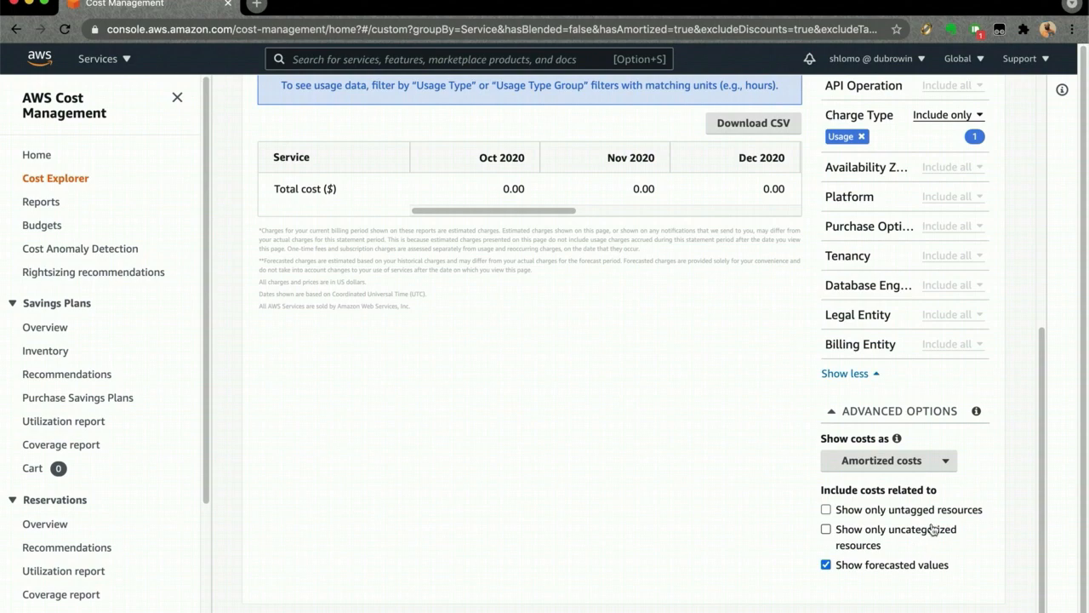
{"action": "scroll", "coordinate": [845, 368], "scroll_direction": "up", "scroll_amount": 6}
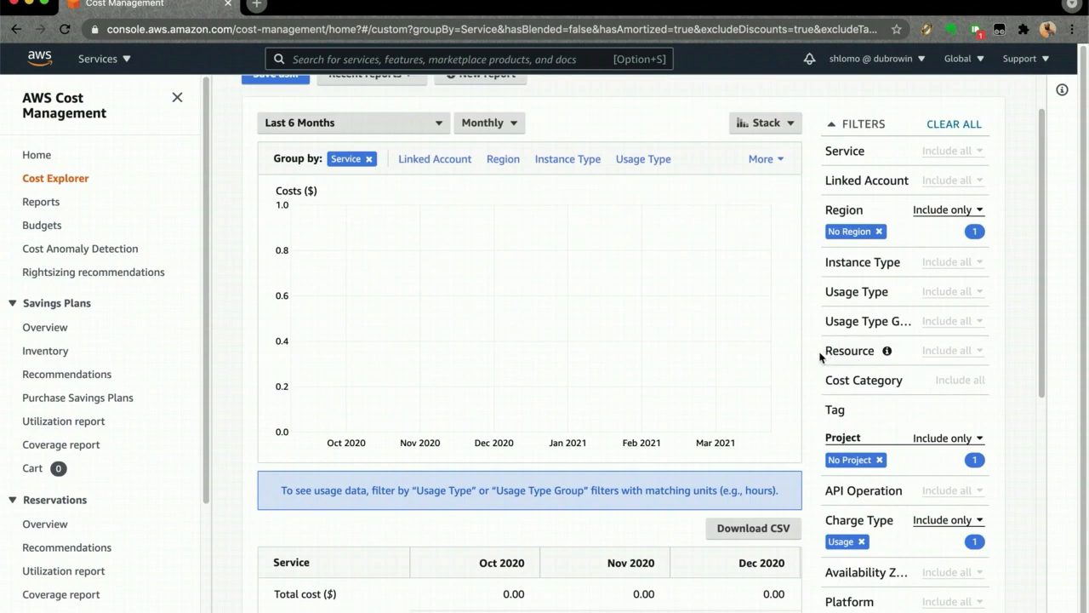
{"action": "left_click", "coordinate": [880, 233]}
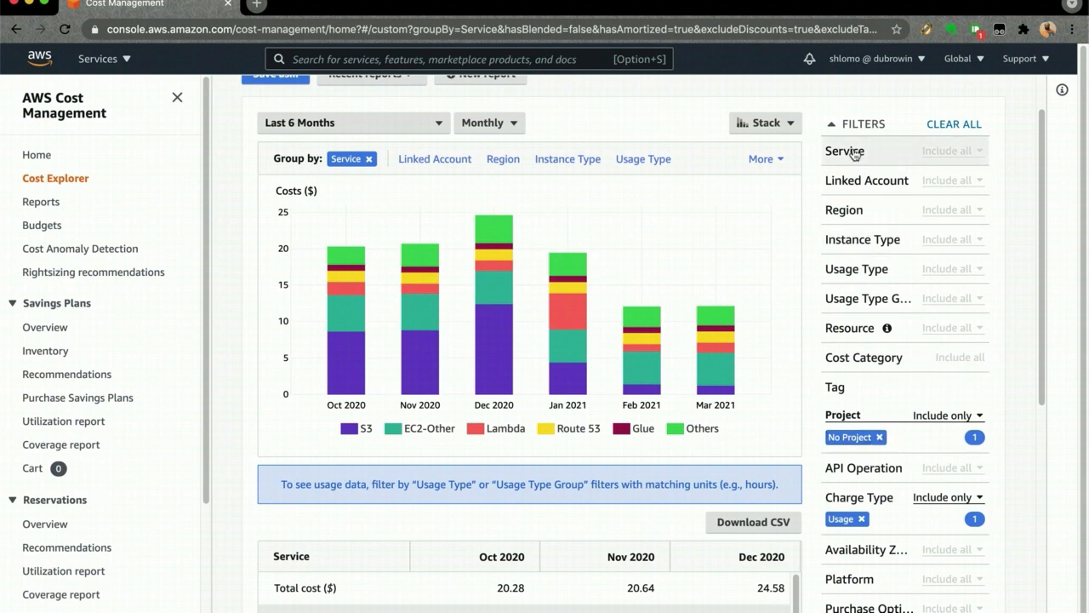
- Filter the Service to EC2-Instances (Elastic Compute Cloud - Compute) and apply it
{"action": "scroll", "coordinate": [865, 189], "scroll_direction": "up", "scroll_amount": 1}
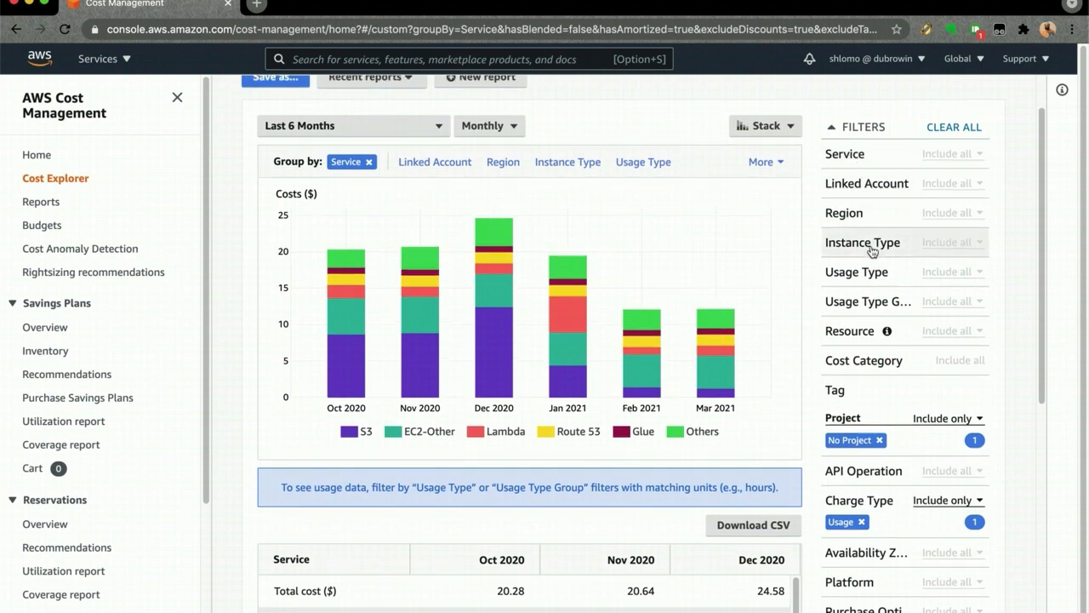
{"action": "left_click", "coordinate": [863, 162]}
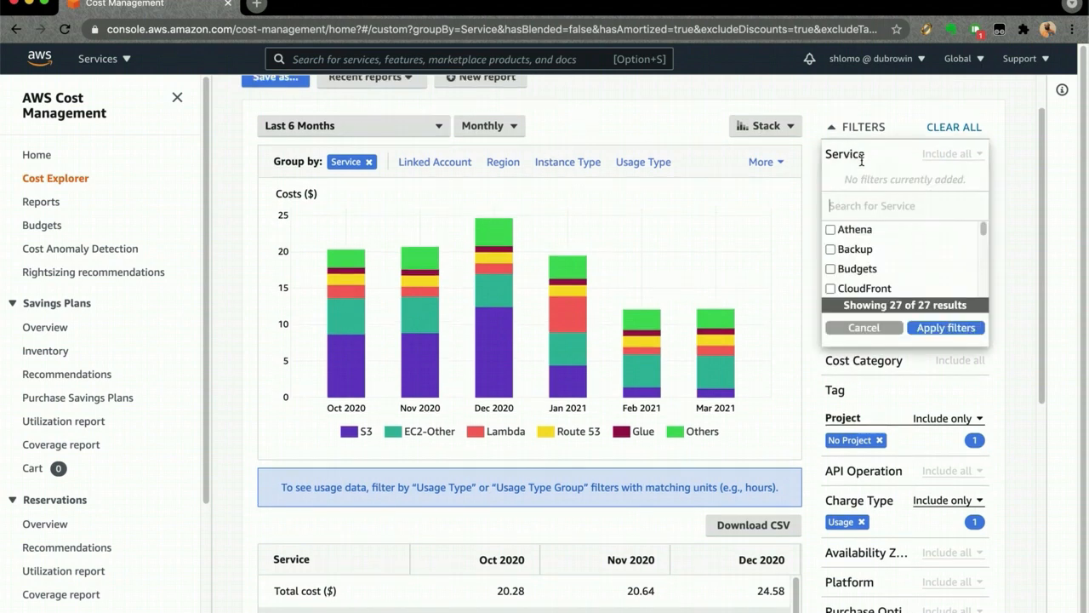
{"action": "type", "text": "ec2"}
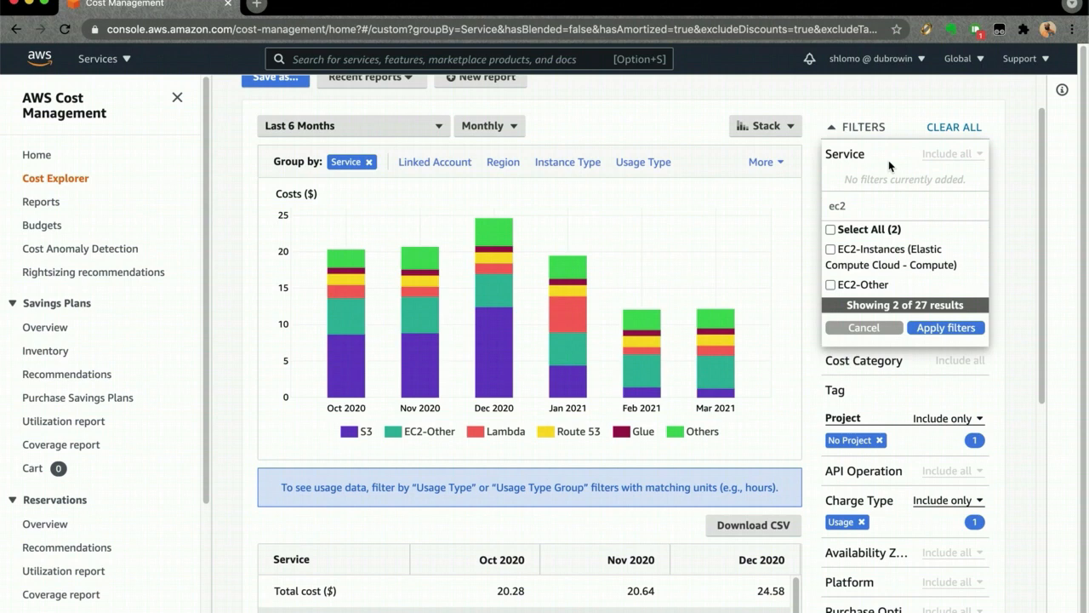
{"action": "left_click", "coordinate": [877, 253]}
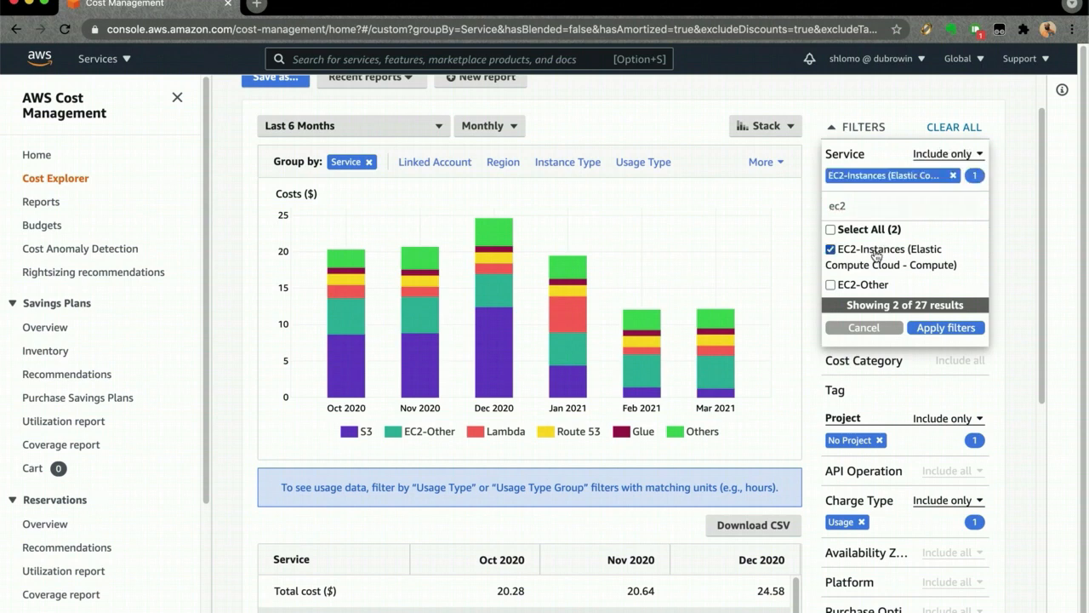
{"action": "left_click", "coordinate": [935, 329]}
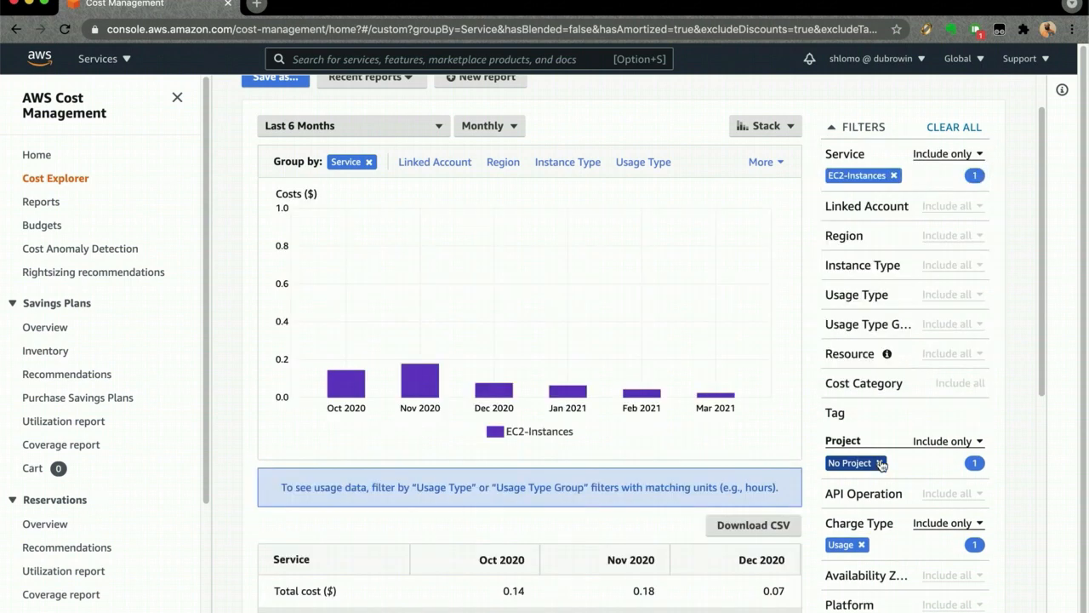
- Remove the No Project tag filter and the Usage charge type filter, and group the EC2-Instances costs by Purchase Option
{"action": "left_click", "coordinate": [881, 463]}
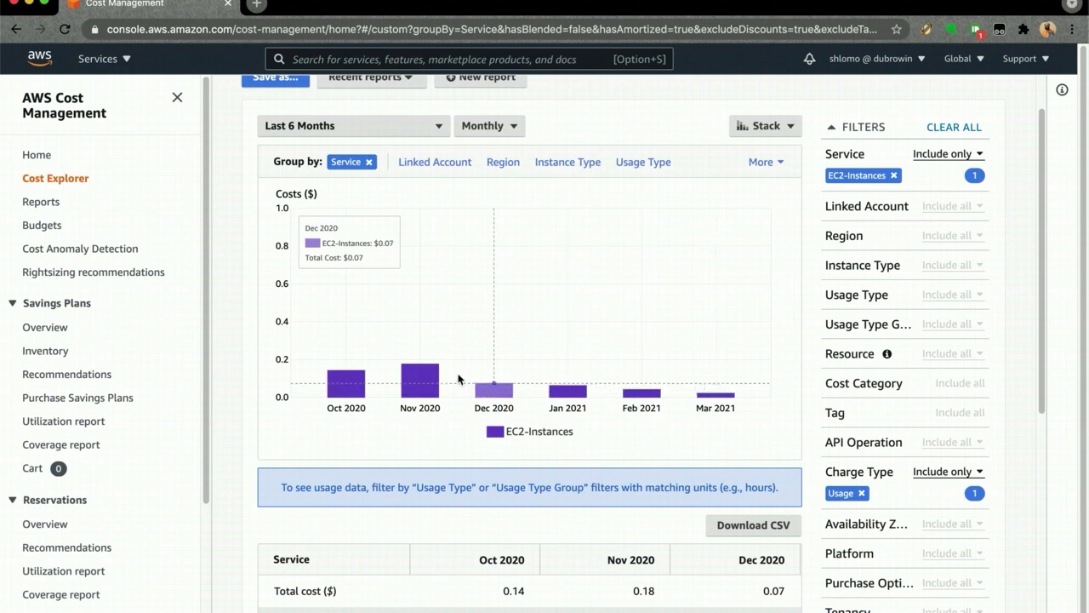
{"action": "left_click", "coordinate": [861, 494]}
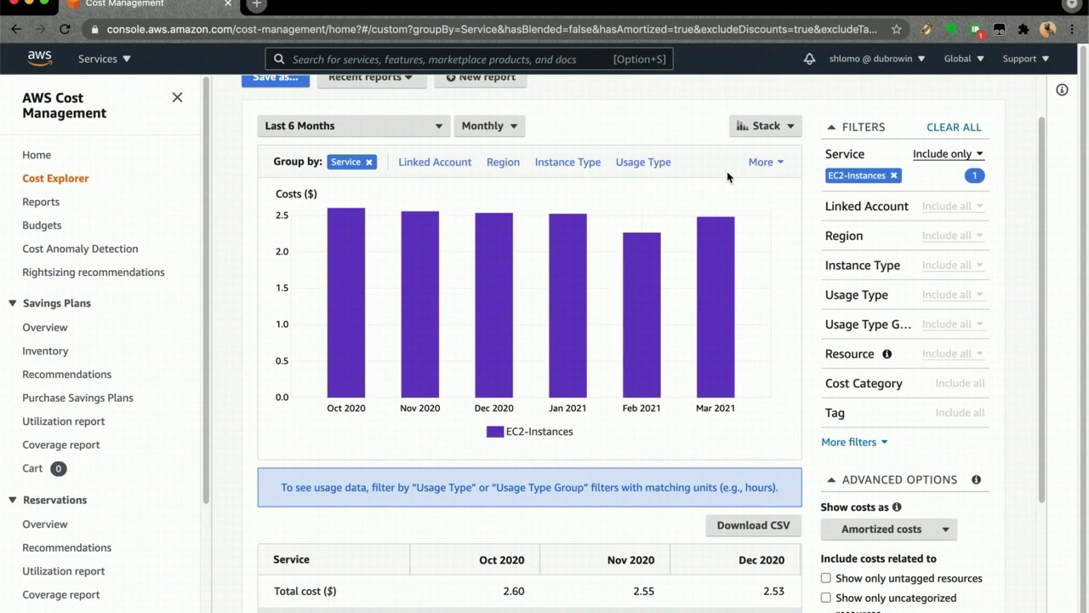
{"action": "left_click", "coordinate": [760, 163]}
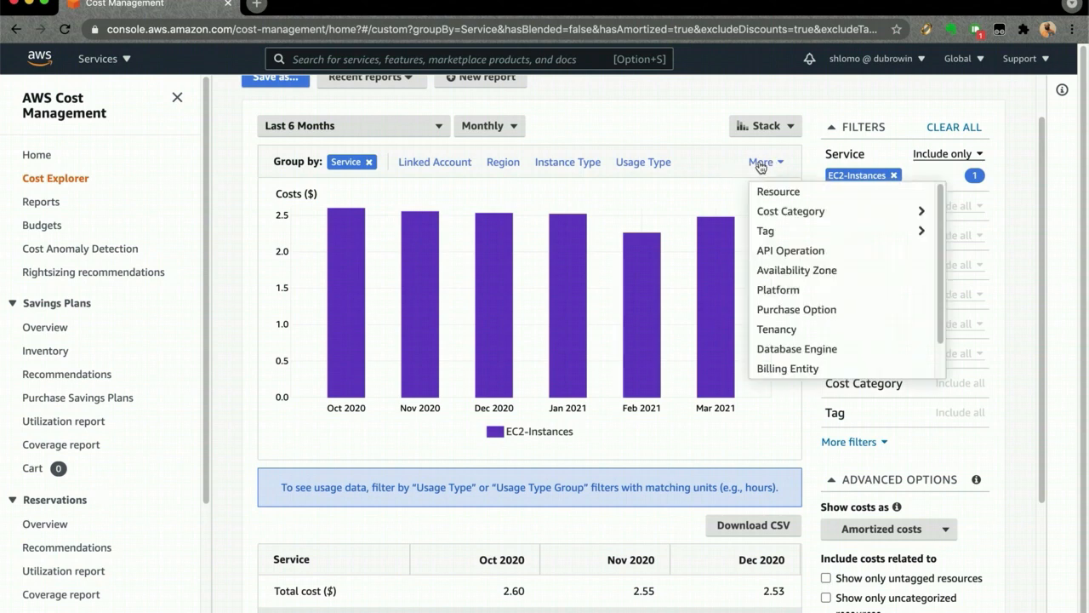
{"action": "left_click", "coordinate": [782, 311]}
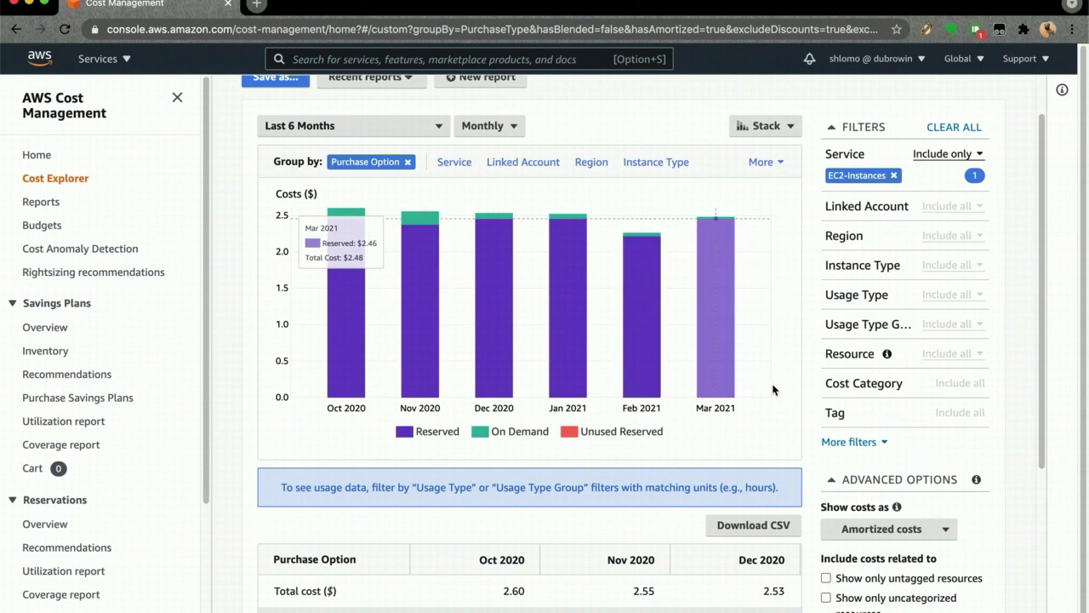
- Search the Usage Type filter for "box" and apply both USE2-BoxUsage:t2.nano (Hrs) and USE2-BoxUsage:t3.nano (Hrs)
{"action": "scroll", "coordinate": [778, 381], "scroll_direction": "down", "scroll_amount": 2}
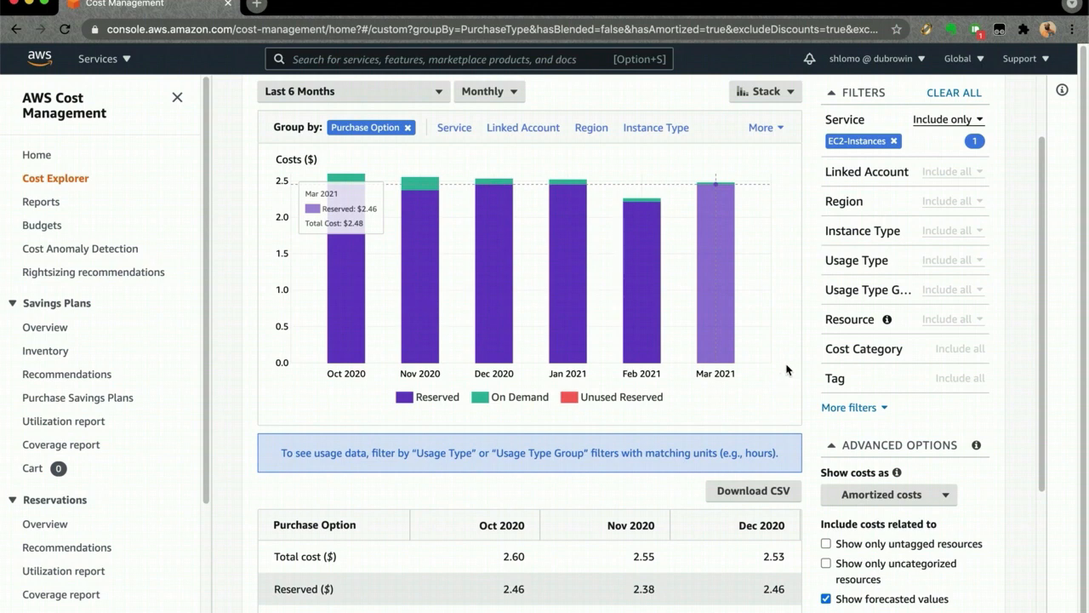
{"action": "scroll", "coordinate": [791, 303], "scroll_direction": "up", "scroll_amount": 1}
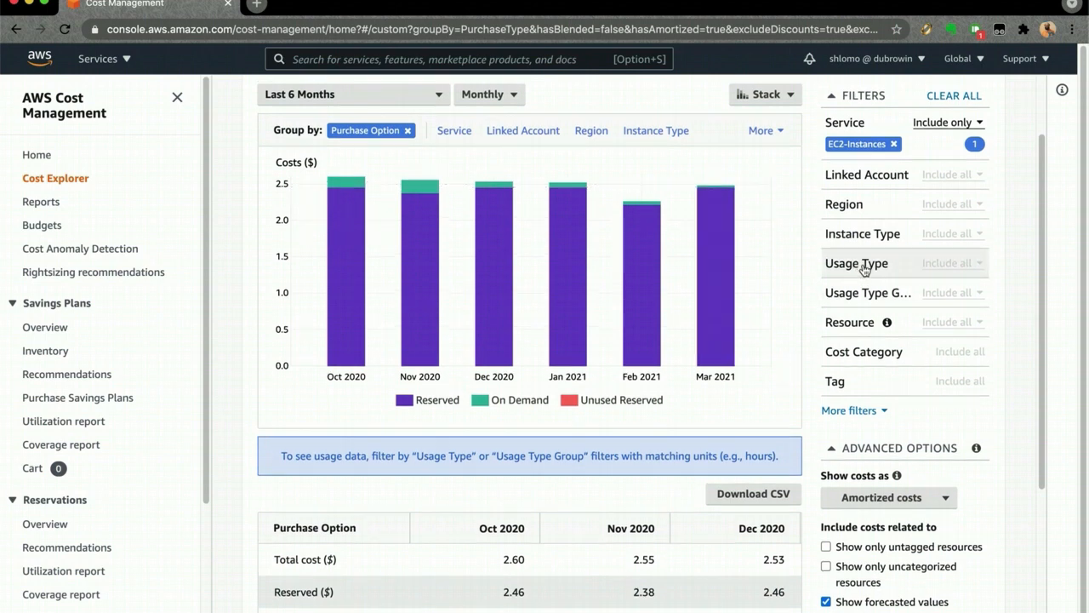
{"action": "left_click", "coordinate": [863, 266]}
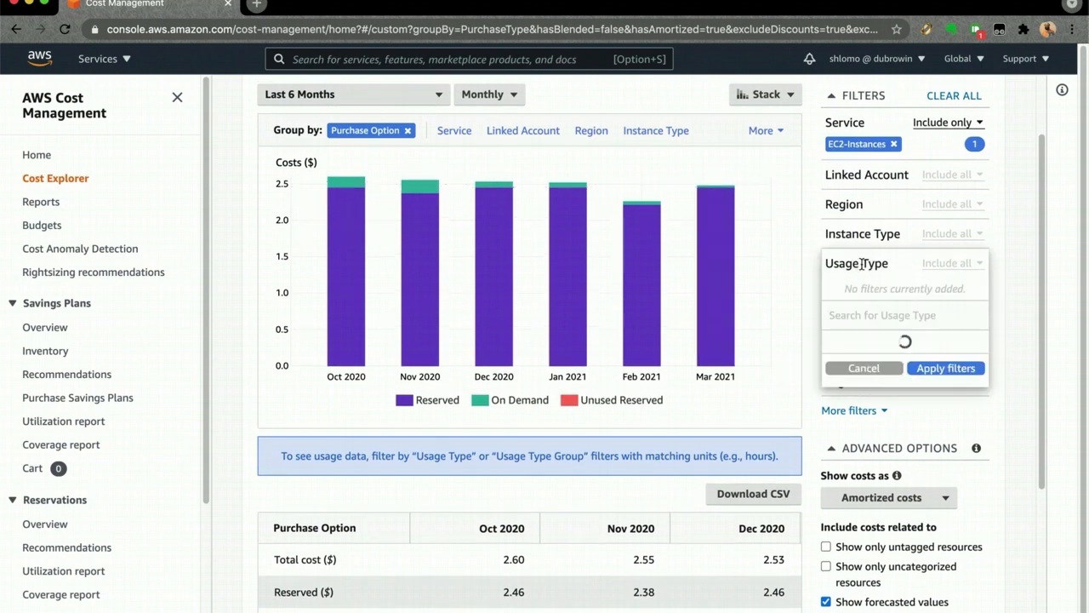
{"action": "type", "text": "box"}
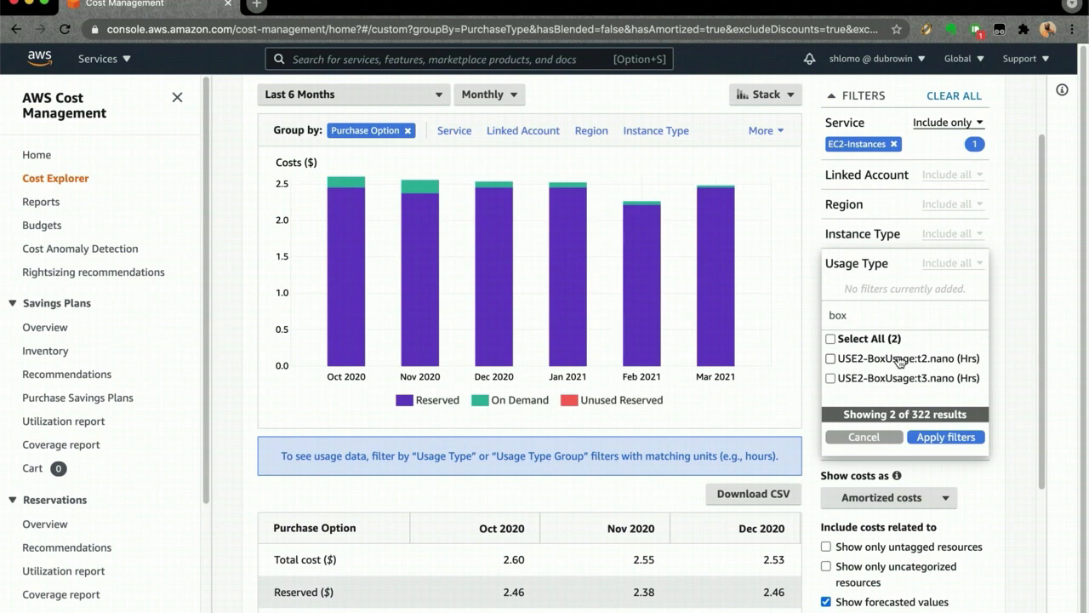
{"action": "left_click", "coordinate": [887, 341]}
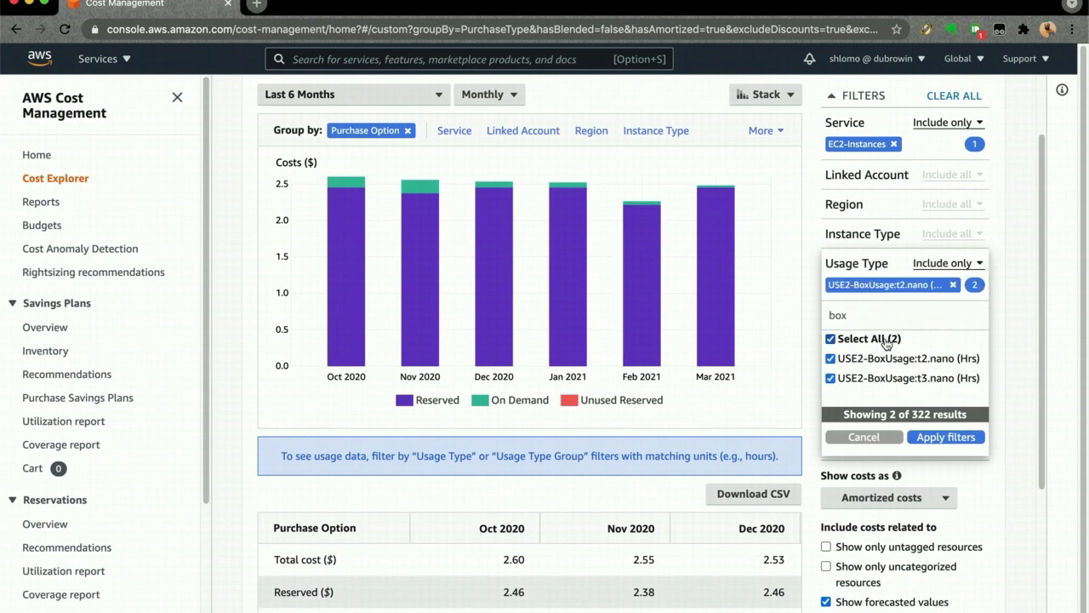
{"action": "left_click", "coordinate": [936, 438]}
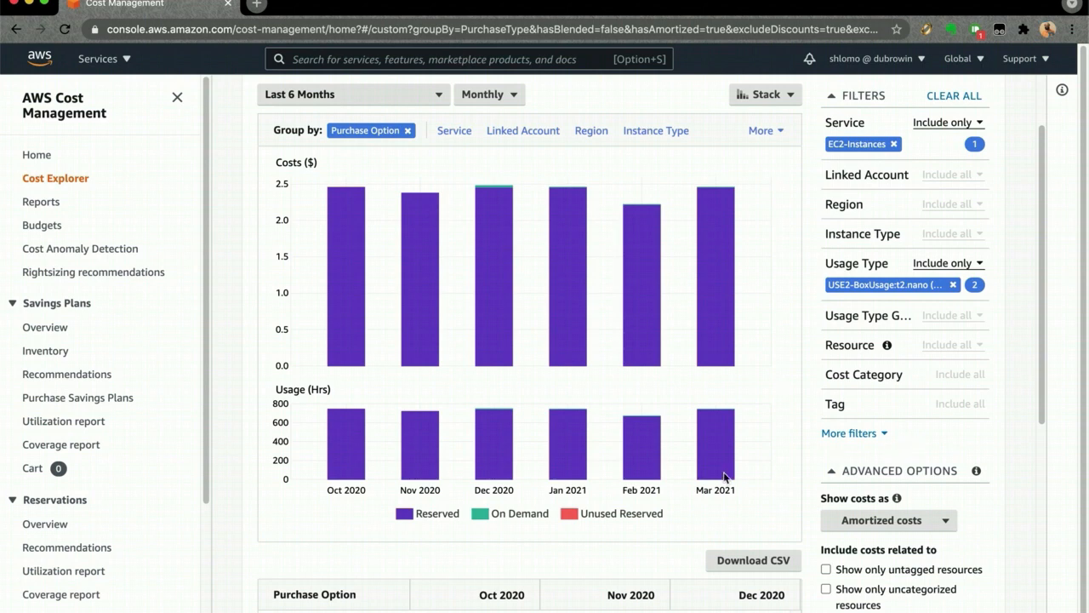
- Switch the report from amortized to Unblended costs
{"action": "mouse_move", "coordinate": [516, 423]}
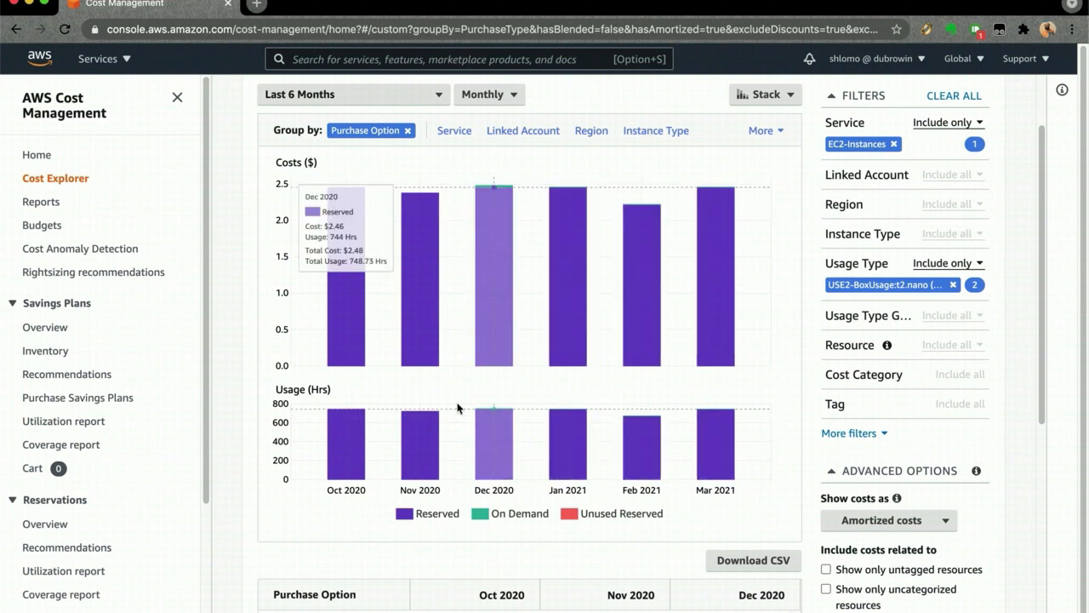
{"action": "scroll", "coordinate": [681, 481], "scroll_direction": "down", "scroll_amount": 5}
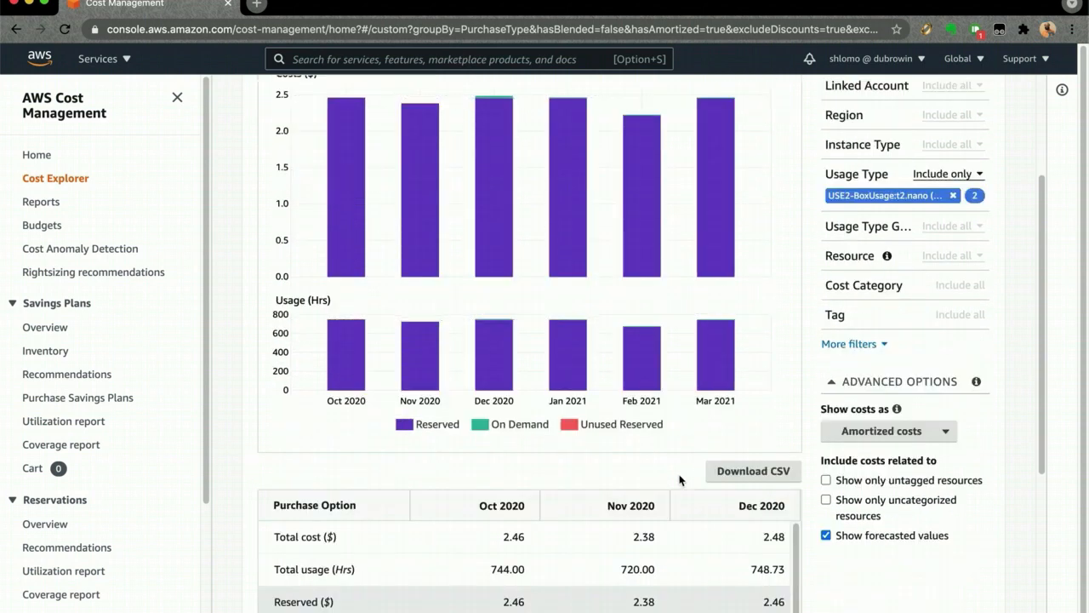
{"action": "scroll", "coordinate": [600, 537], "scroll_direction": "down", "scroll_amount": 1}
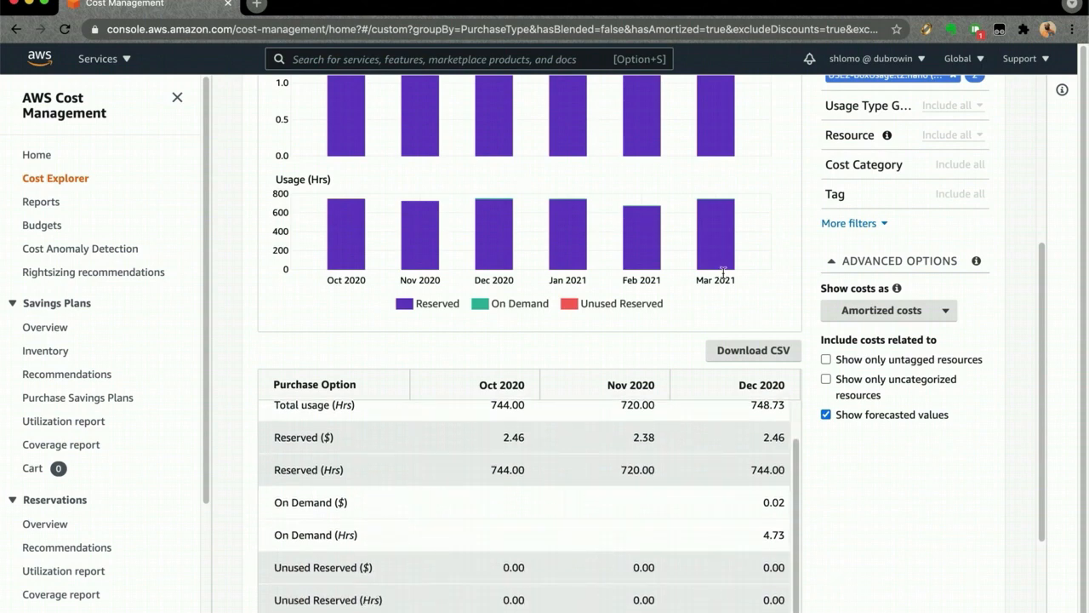
{"action": "scroll", "coordinate": [599, 550], "scroll_direction": "up", "scroll_amount": 5}
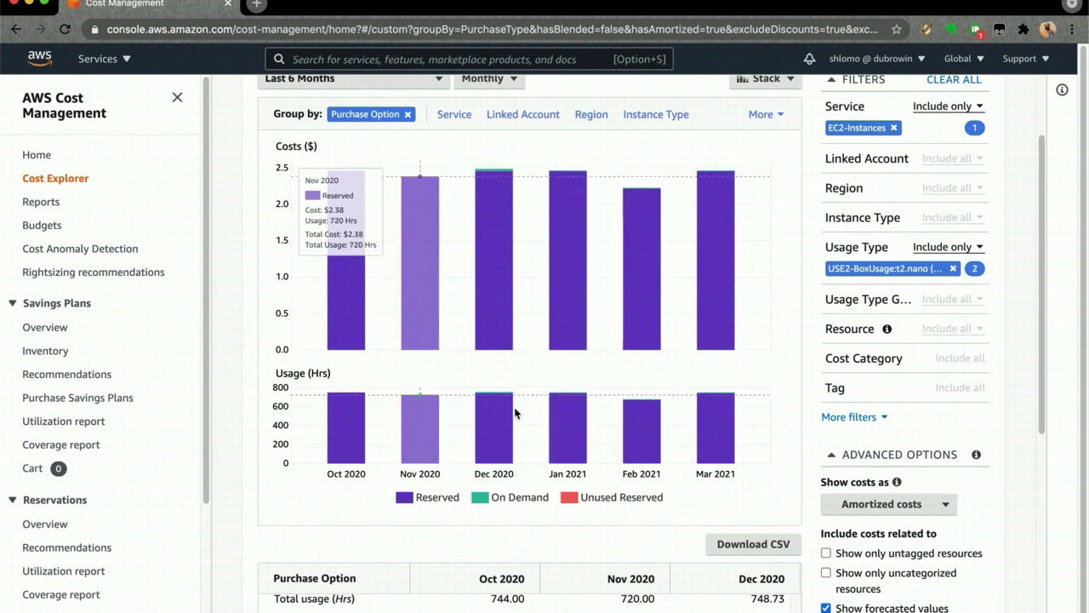
{"action": "left_click", "coordinate": [870, 510]}
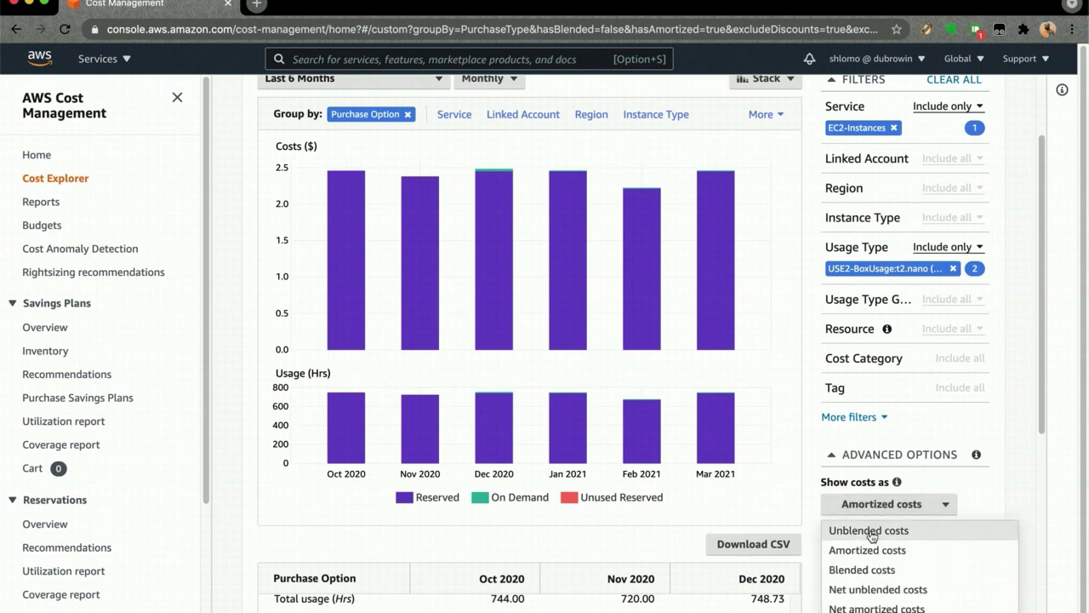
{"action": "left_click", "coordinate": [872, 533]}
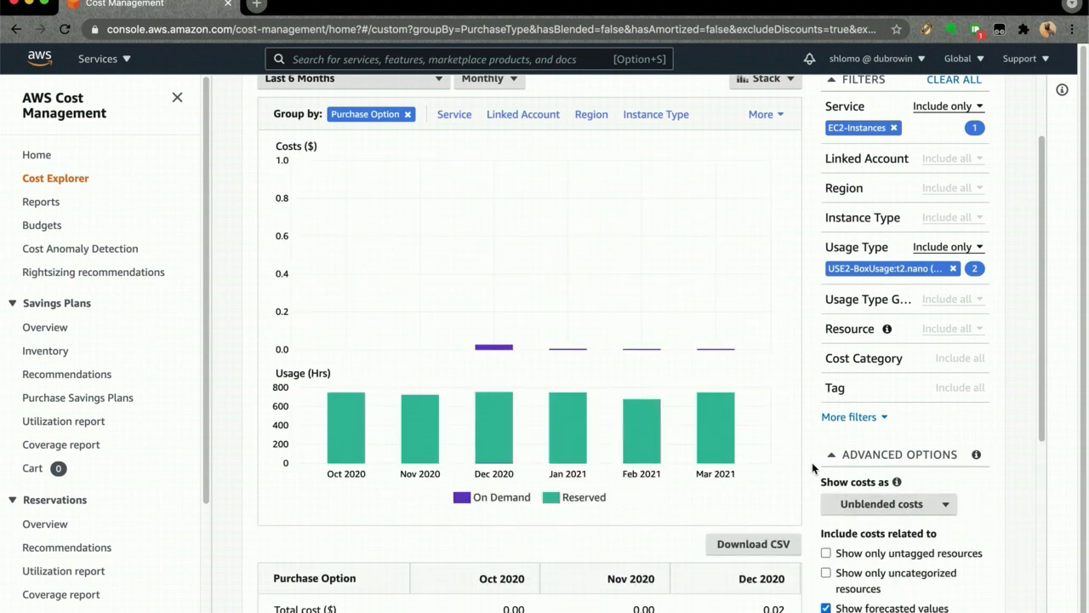
{"action": "mouse_move", "coordinate": [488, 351]}
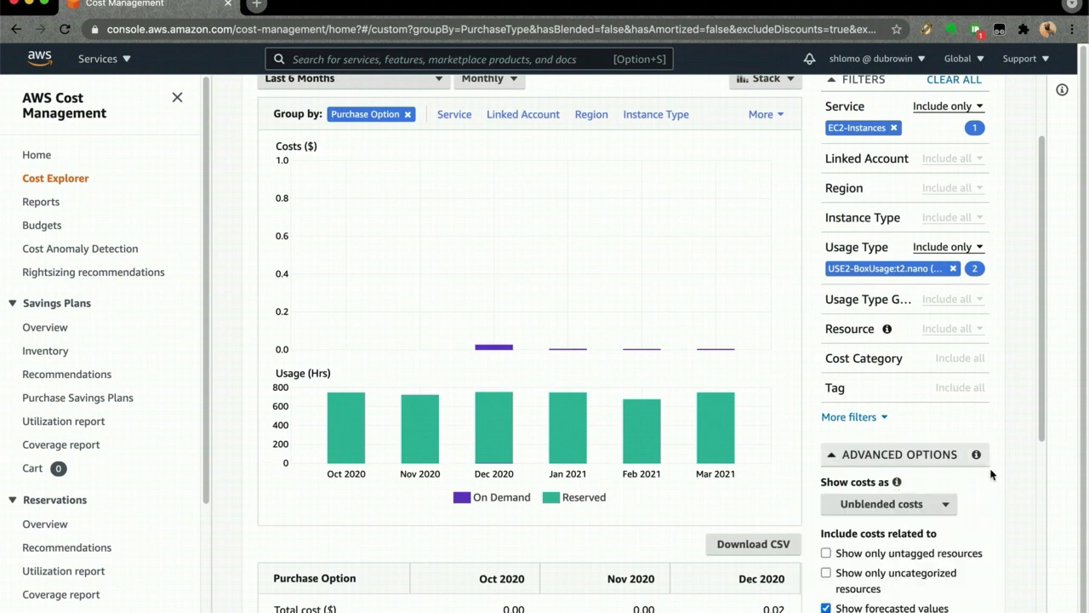
{"action": "scroll", "coordinate": [1004, 494], "scroll_direction": "down", "scroll_amount": 2}
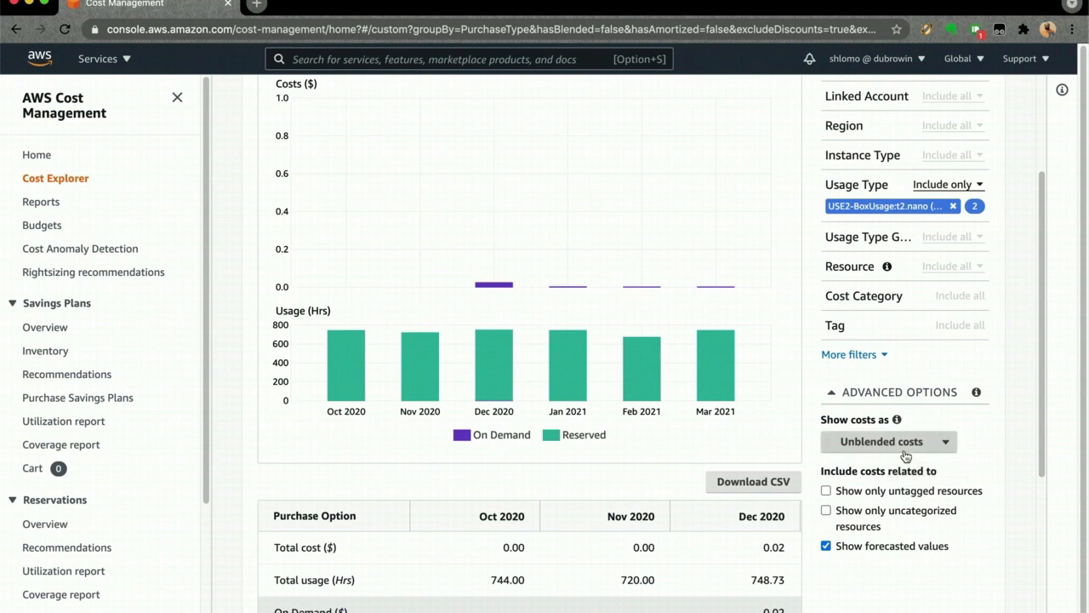
{"action": "mouse_move", "coordinate": [897, 420]}
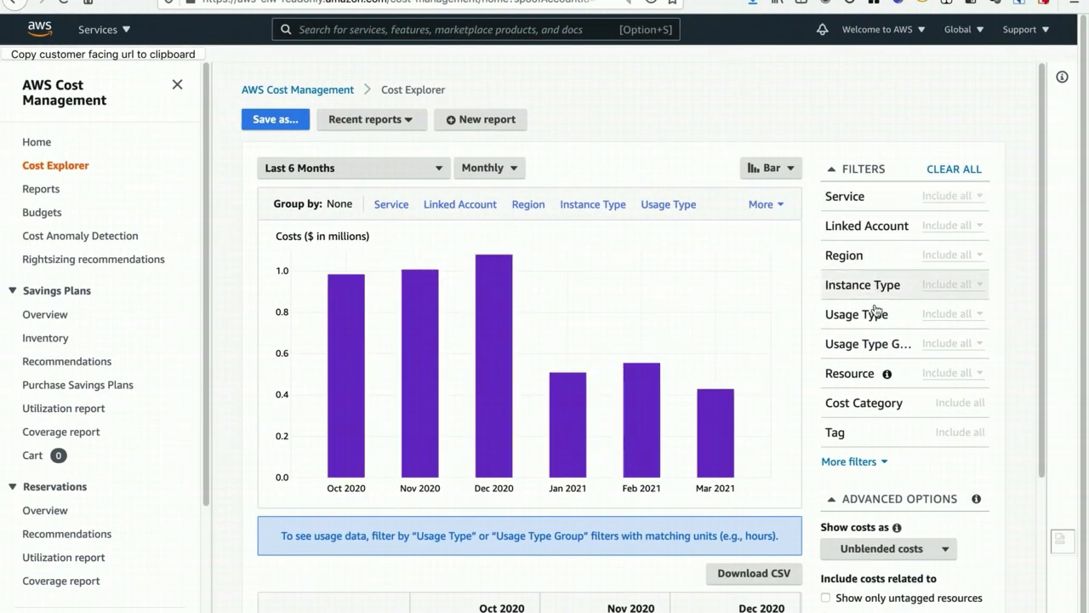
{"action": "left_click", "coordinate": [774, 205]}
{"action": "left_click", "coordinate": [729, 202]}
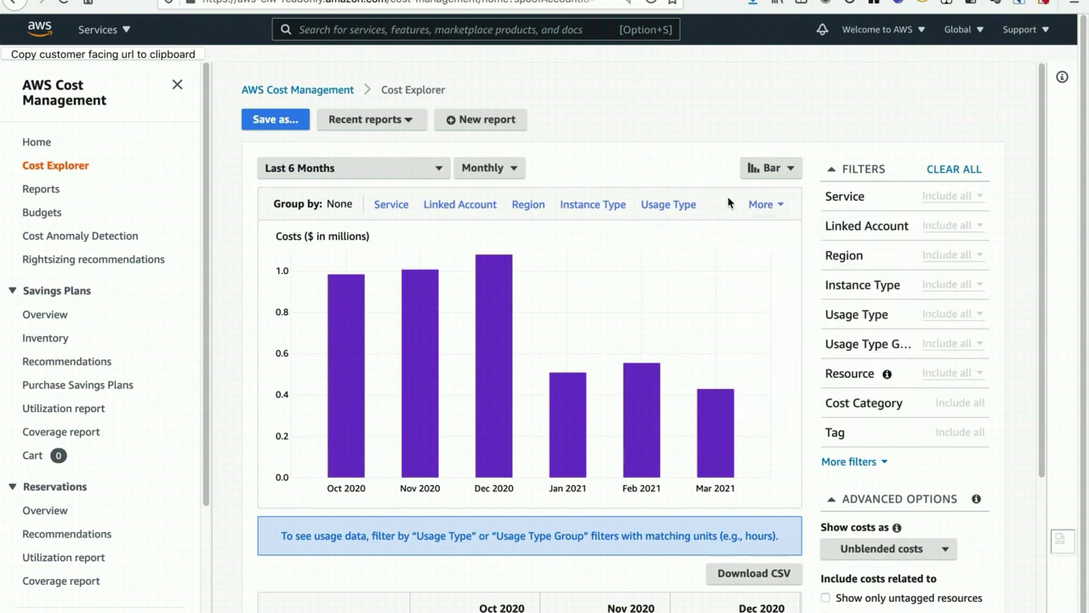
{"action": "left_click", "coordinate": [851, 464]}
{"action": "left_click", "coordinate": [876, 502]}
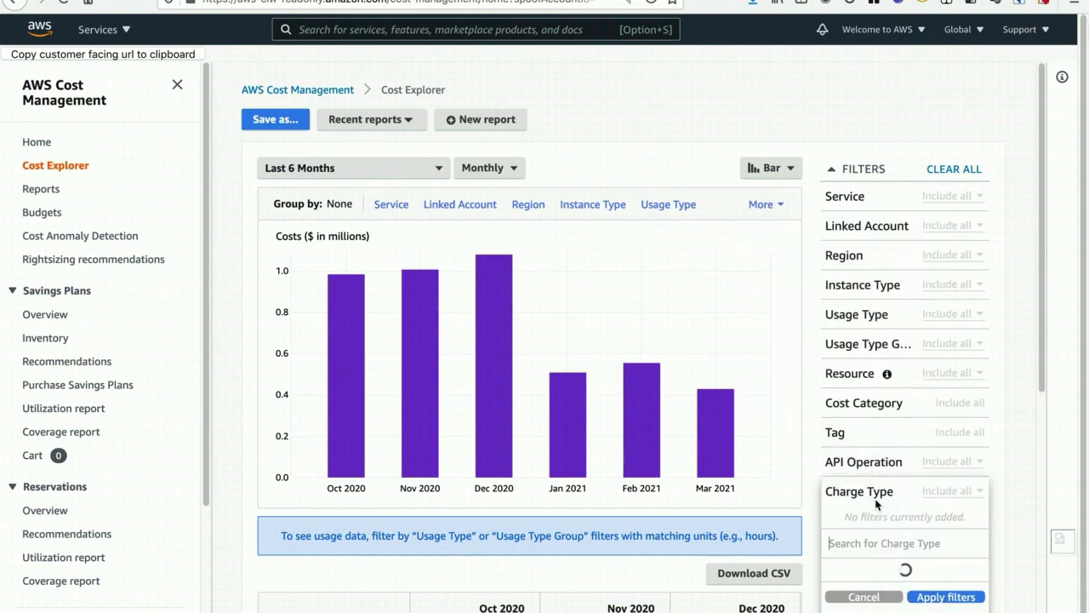
- Group the last six months of costs by Charge Type
{"action": "left_click", "coordinate": [768, 206]}
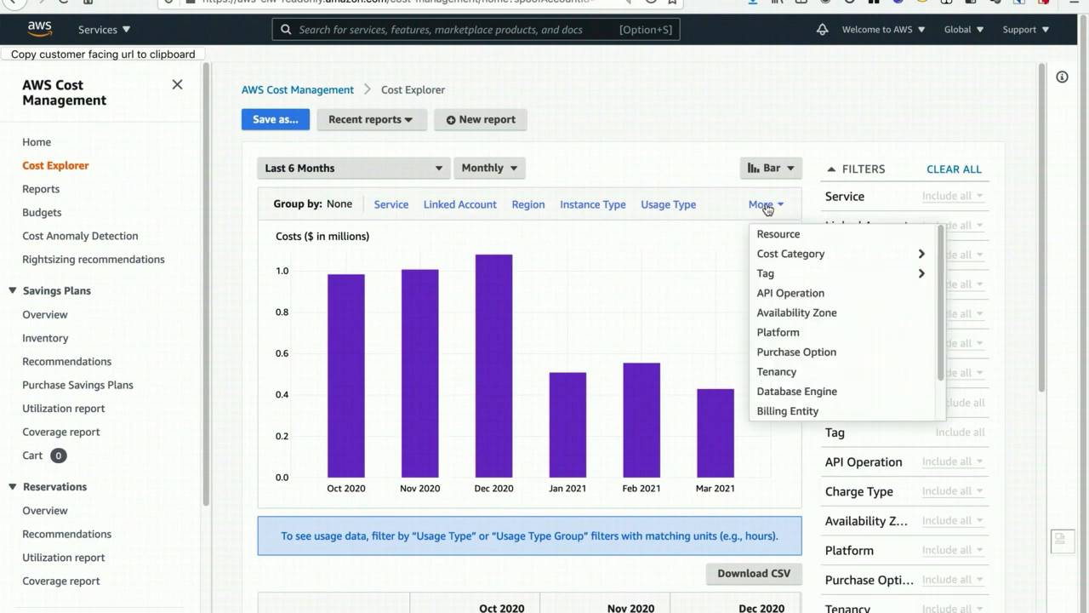
{"action": "scroll", "coordinate": [826, 331], "scroll_direction": "down", "scroll_amount": 2}
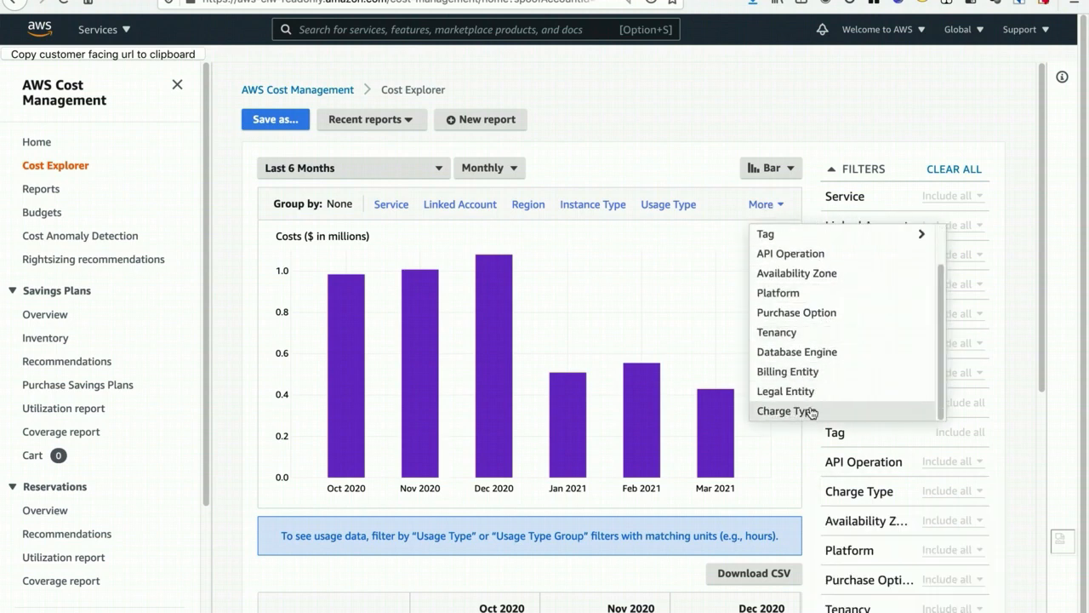
{"action": "left_click", "coordinate": [792, 413]}
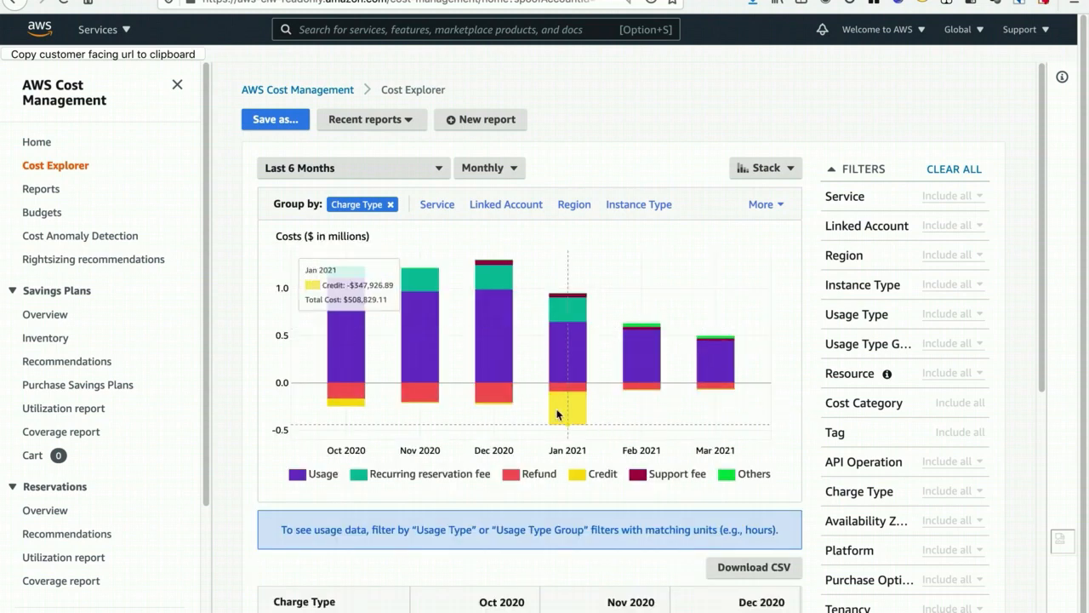
- Examine the monthly usage, reservation fee, refund and credit amounts in the chart, and the table's columns through Charge Type Total
{"action": "mouse_move", "coordinate": [569, 398]}
{"action": "mouse_move", "coordinate": [566, 297]}
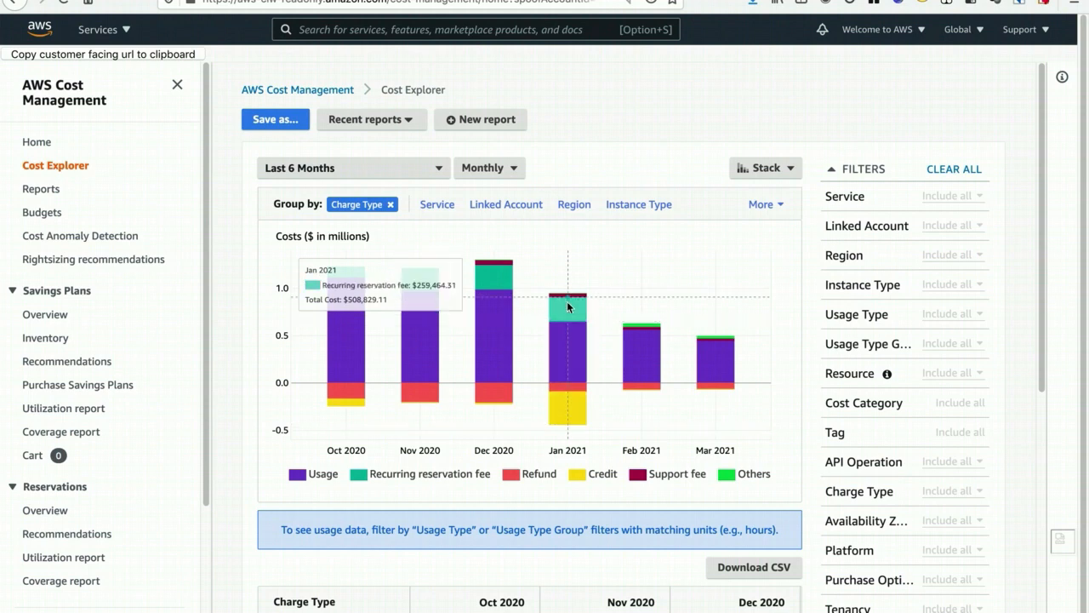
{"action": "mouse_move", "coordinate": [569, 337]}
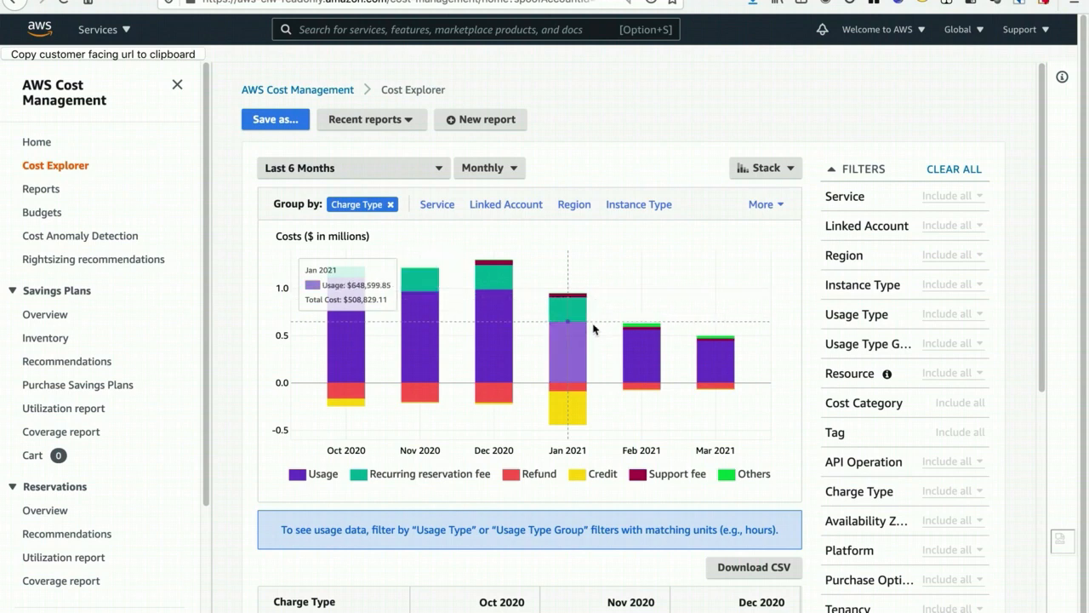
{"action": "mouse_move", "coordinate": [609, 337]}
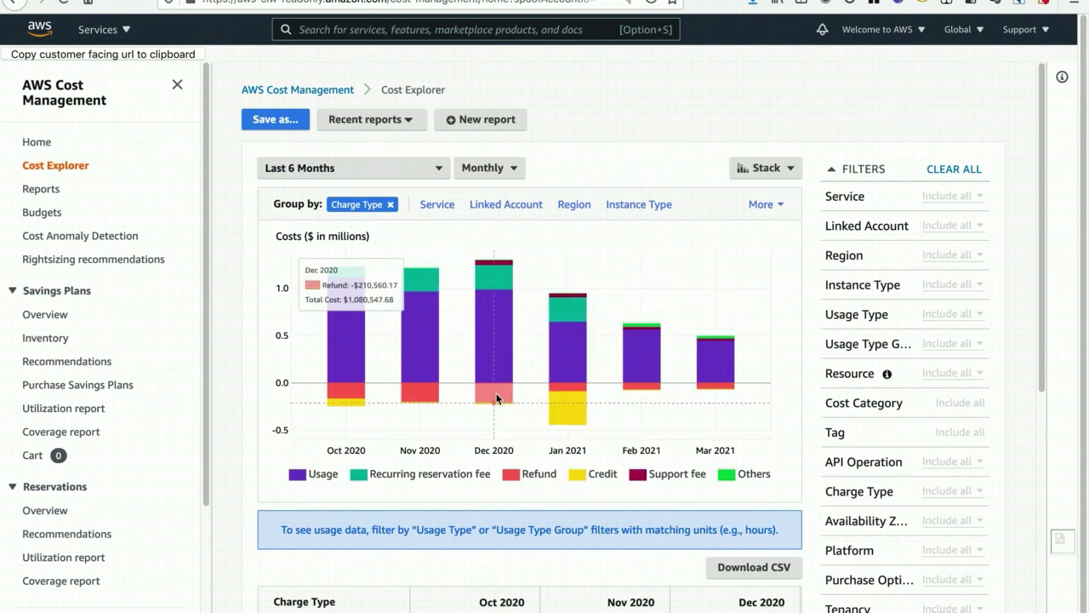
{"action": "mouse_move", "coordinate": [492, 383]}
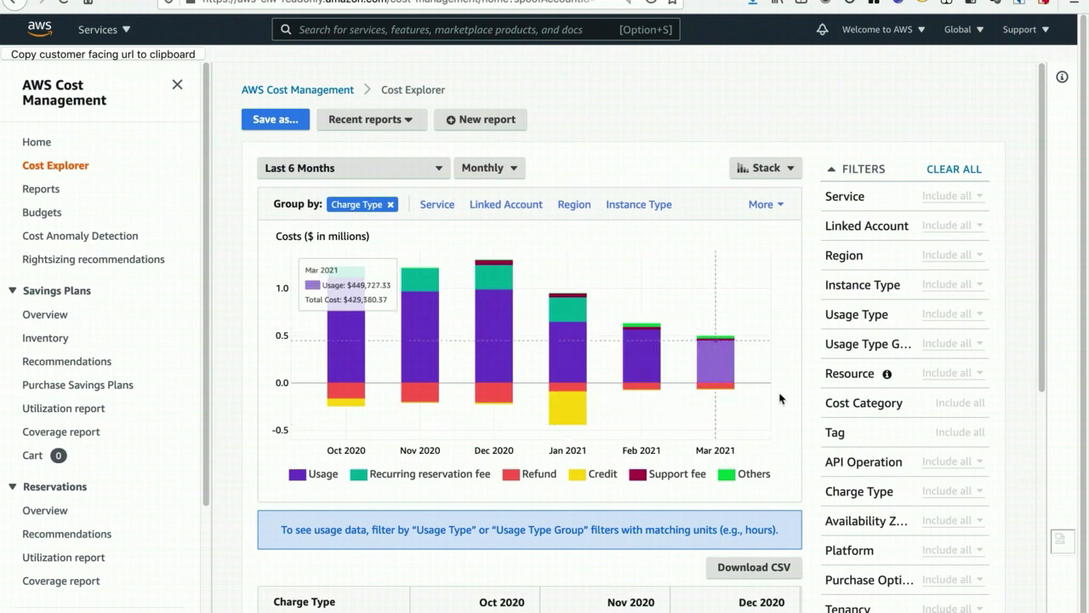
{"action": "scroll", "coordinate": [784, 398], "scroll_direction": "down", "scroll_amount": 2}
{"action": "scroll", "coordinate": [786, 396], "scroll_direction": "down", "scroll_amount": 5}
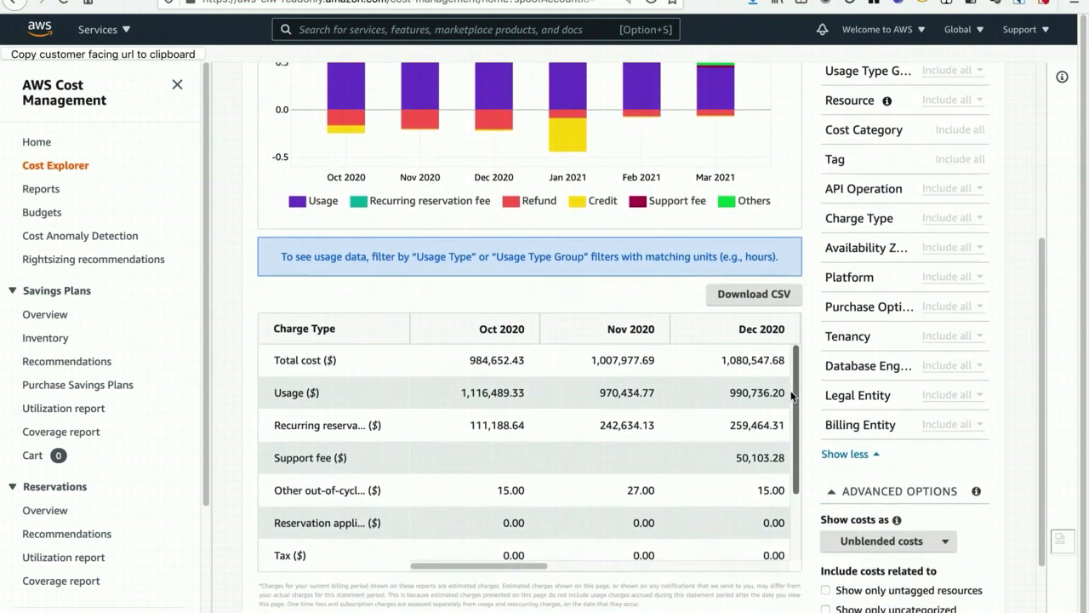
{"action": "left_click_drag", "start_coordinate": [492, 547], "coordinate": [851, 545]}
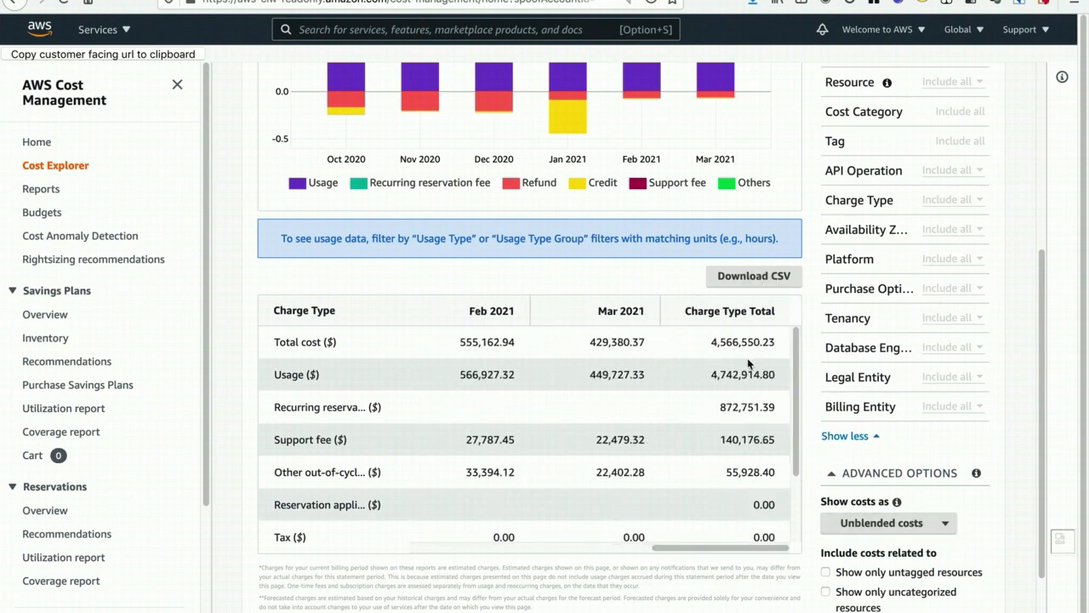
{"action": "scroll", "coordinate": [749, 361], "scroll_direction": "up", "scroll_amount": 1}
{"action": "scroll", "coordinate": [752, 364], "scroll_direction": "up", "scroll_amount": 5}
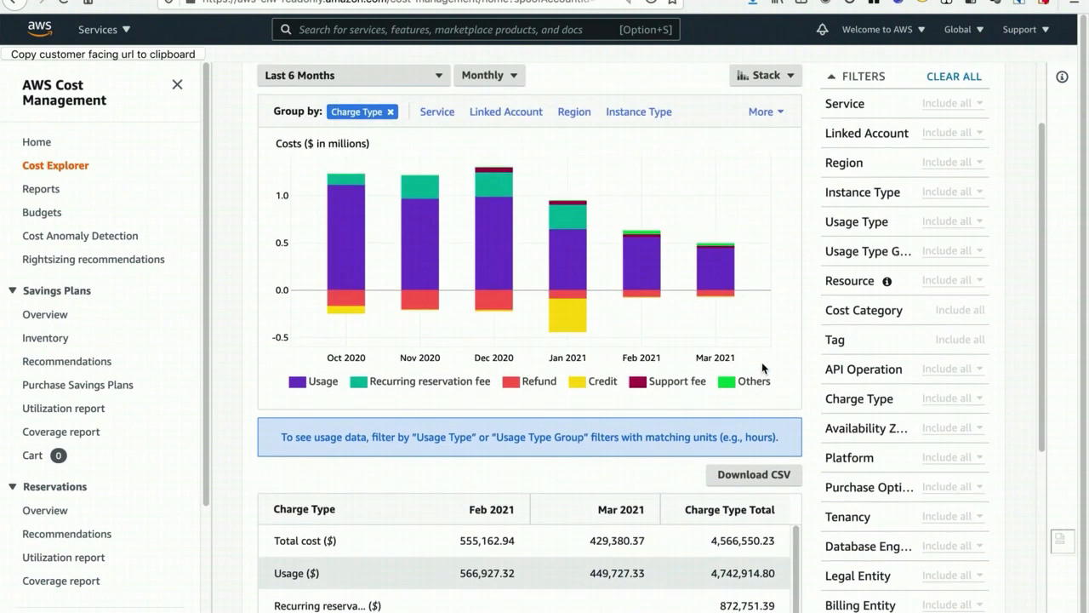
- Search the Service filter for "ec2" and limit the report to EC2-Instances (Elastic Compute Cloud - Compute)
{"action": "scroll", "coordinate": [761, 358], "scroll_direction": "up", "scroll_amount": 1}
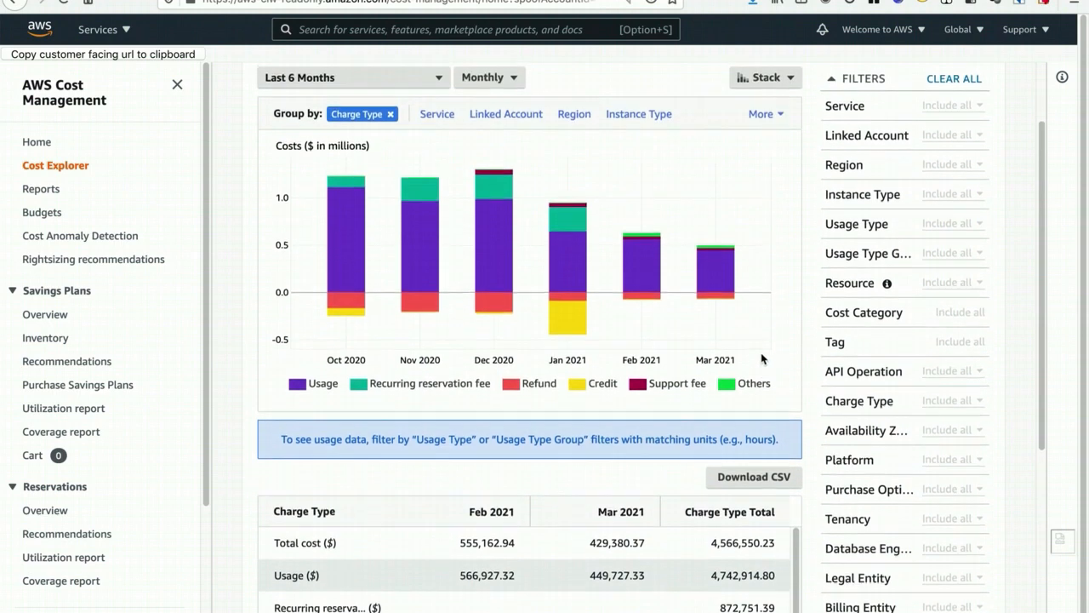
{"action": "scroll", "coordinate": [764, 359], "scroll_direction": "up", "scroll_amount": 3}
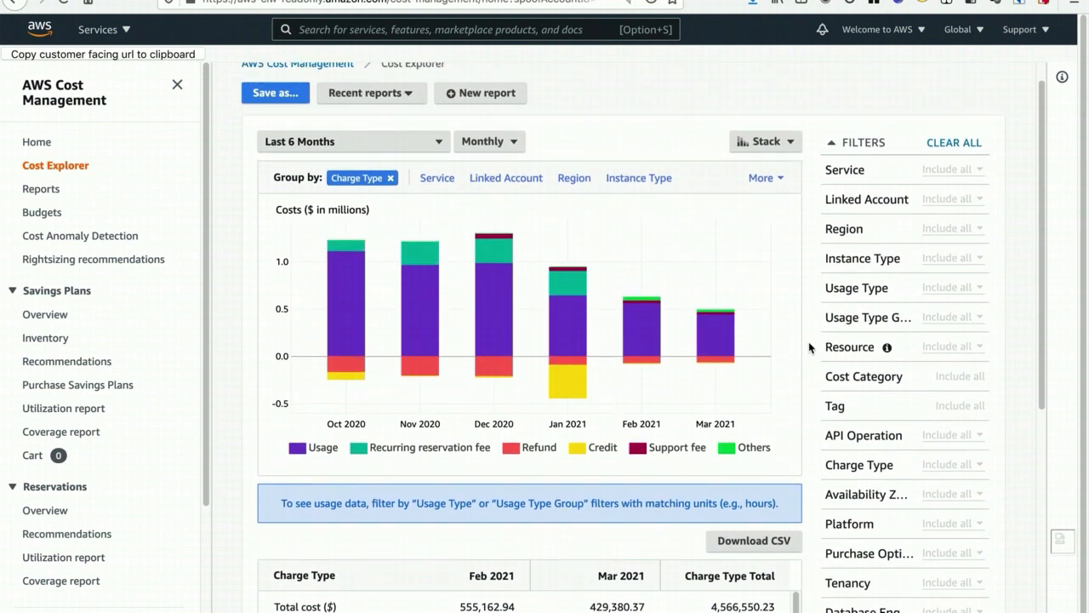
{"action": "scroll", "coordinate": [808, 341], "scroll_direction": "up", "scroll_amount": 1}
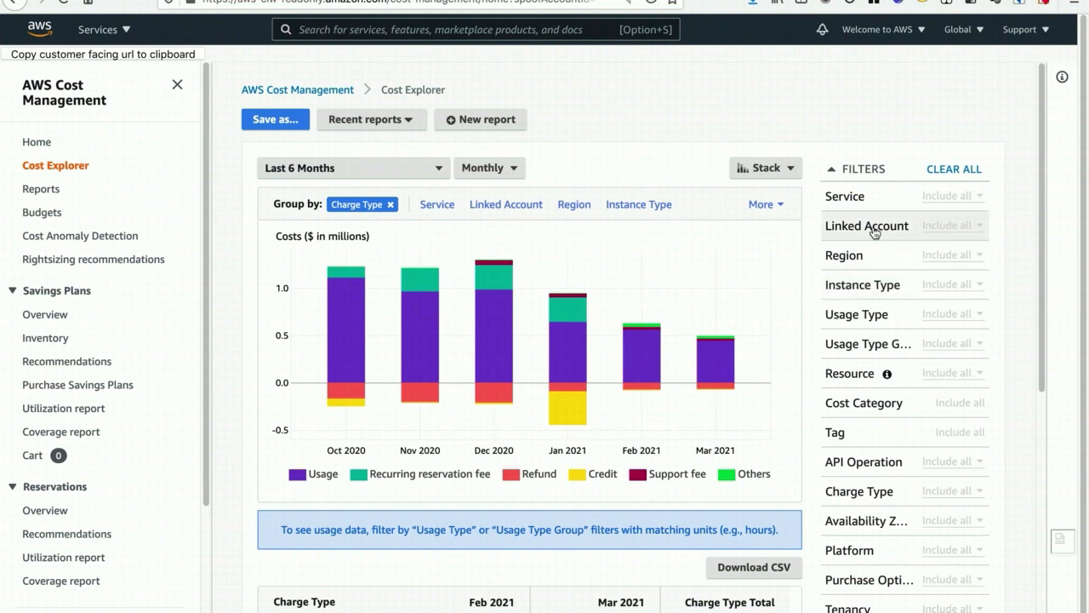
{"action": "left_click", "coordinate": [845, 197]}
{"action": "type", "text": "ec2"}
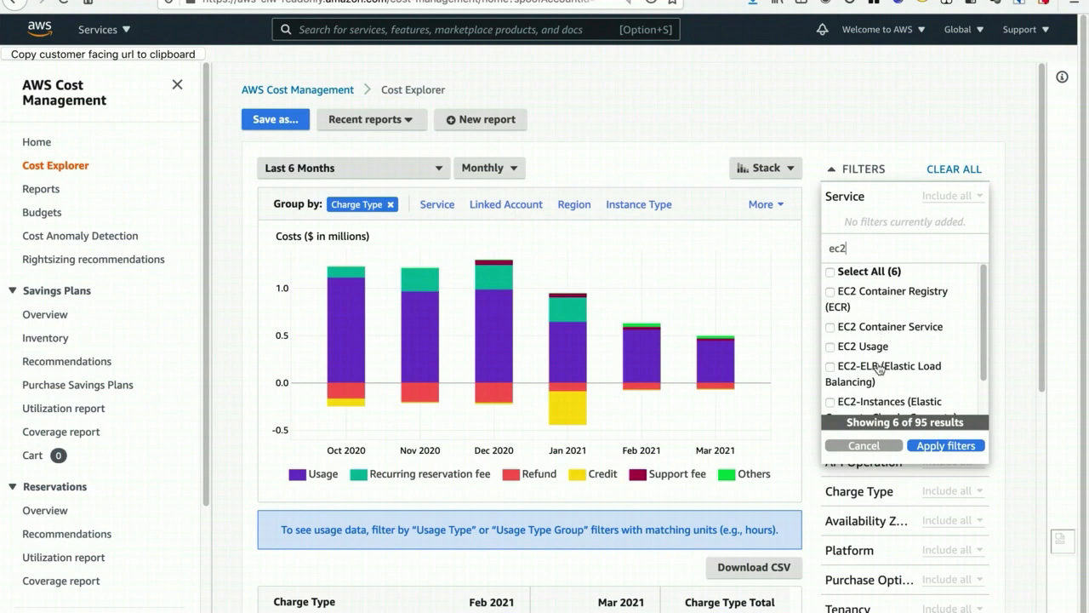
{"action": "left_click", "coordinate": [881, 403]}
{"action": "scroll", "coordinate": [893, 397], "scroll_direction": "down", "scroll_amount": 1}
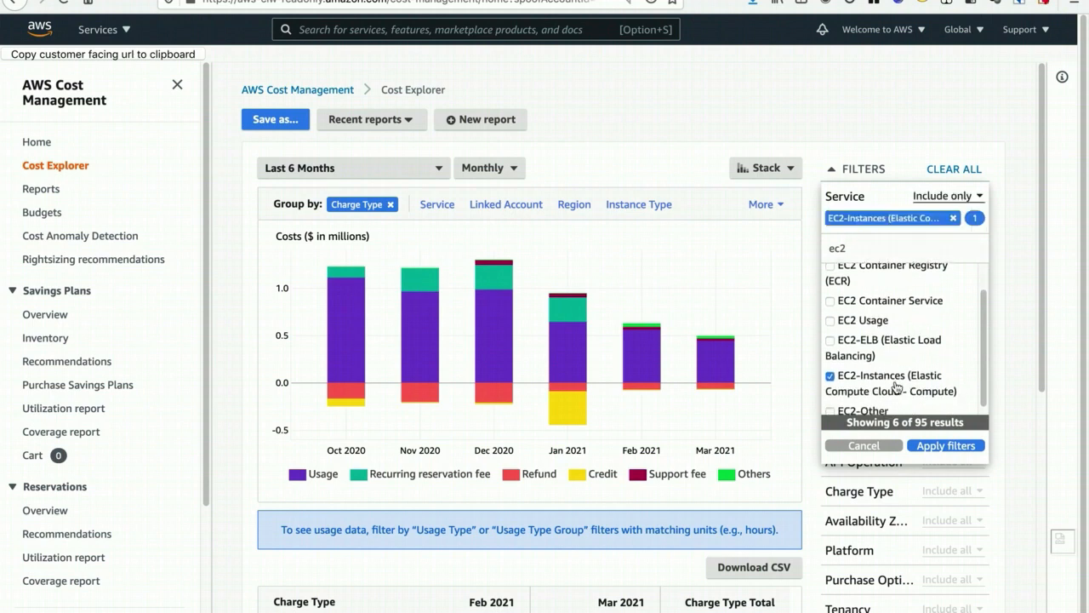
{"action": "left_click", "coordinate": [941, 449]}
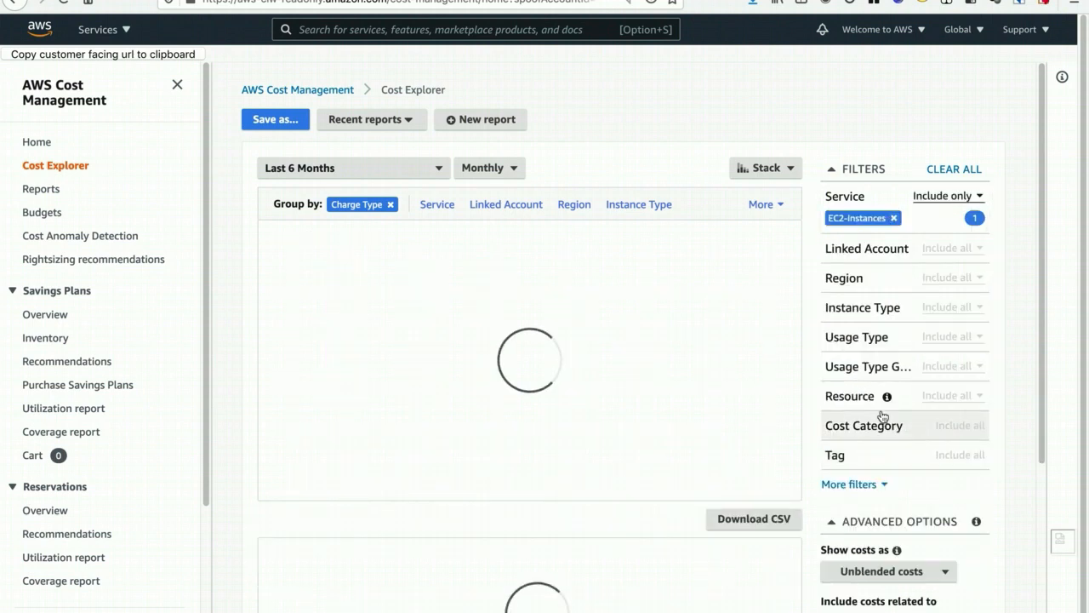
- Filter Usage Type to all entries matching "box" plus all entries matching "spot", and apply the filter
{"action": "left_click", "coordinate": [844, 346]}
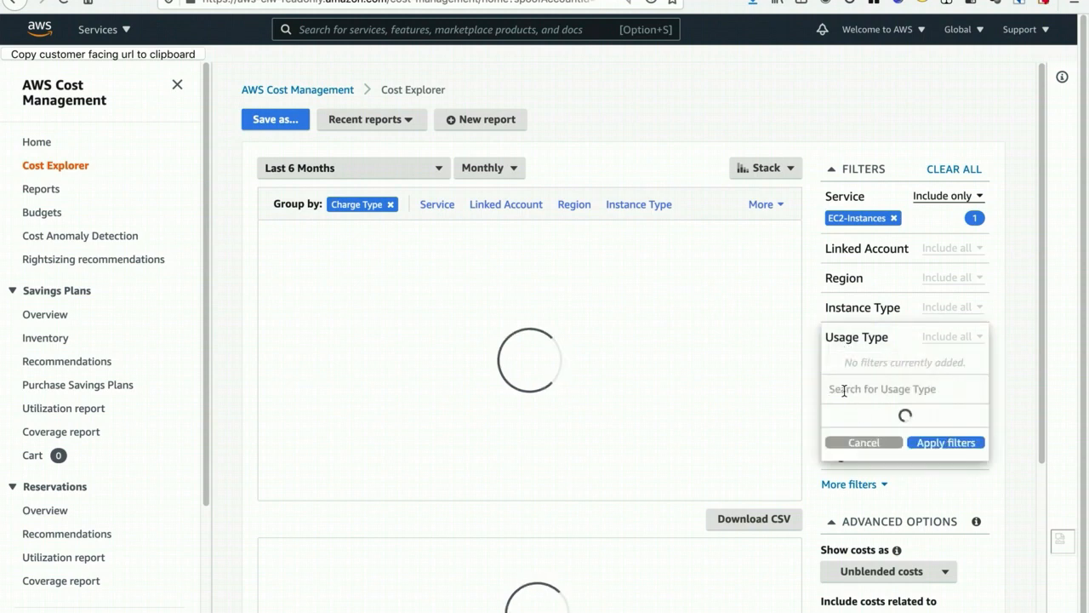
{"action": "type", "text": "box"}
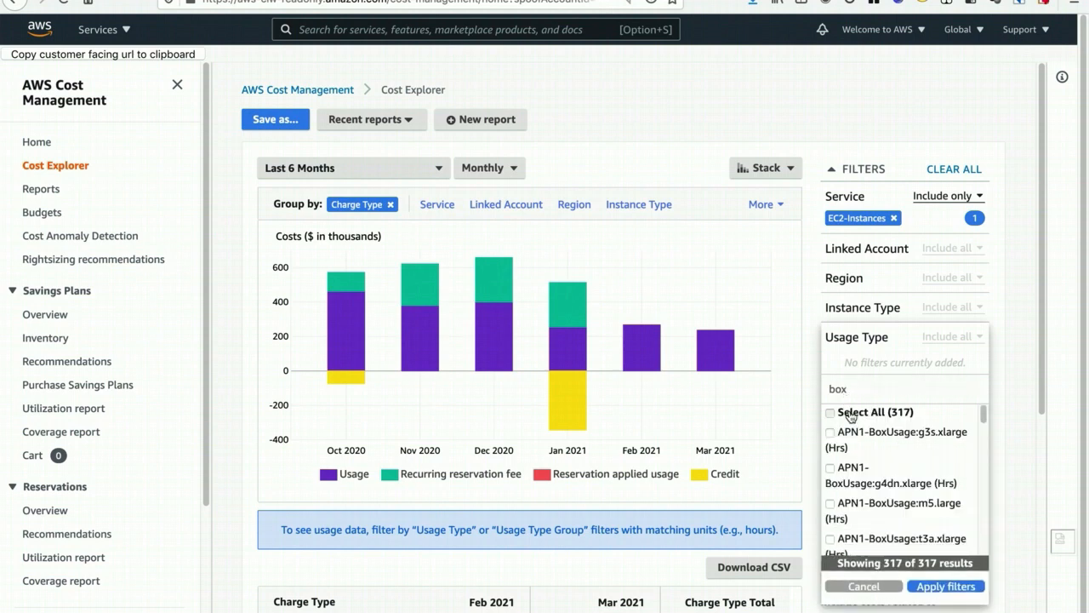
{"action": "left_click", "coordinate": [849, 413]}
{"action": "double_click", "coordinate": [838, 388]}
{"action": "type", "text": "spot"}
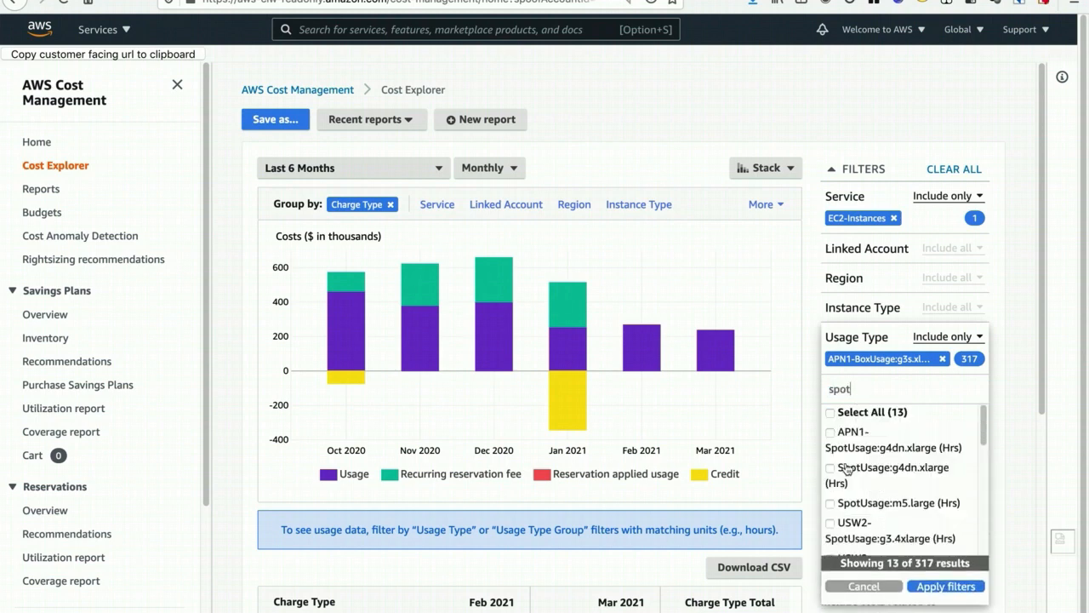
{"action": "left_click", "coordinate": [841, 413]}
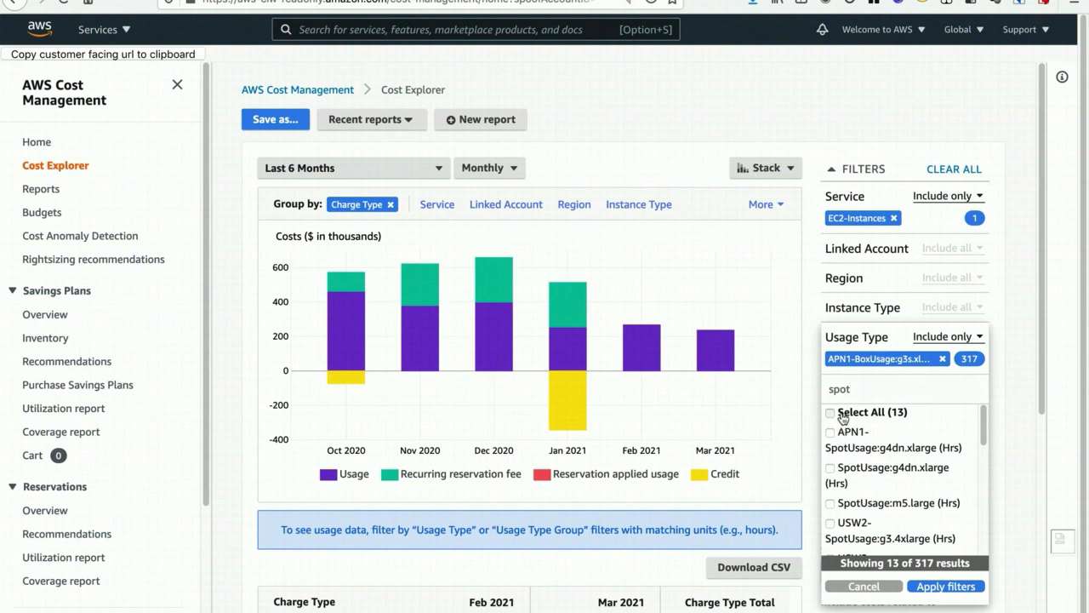
{"action": "left_click", "coordinate": [944, 587]}
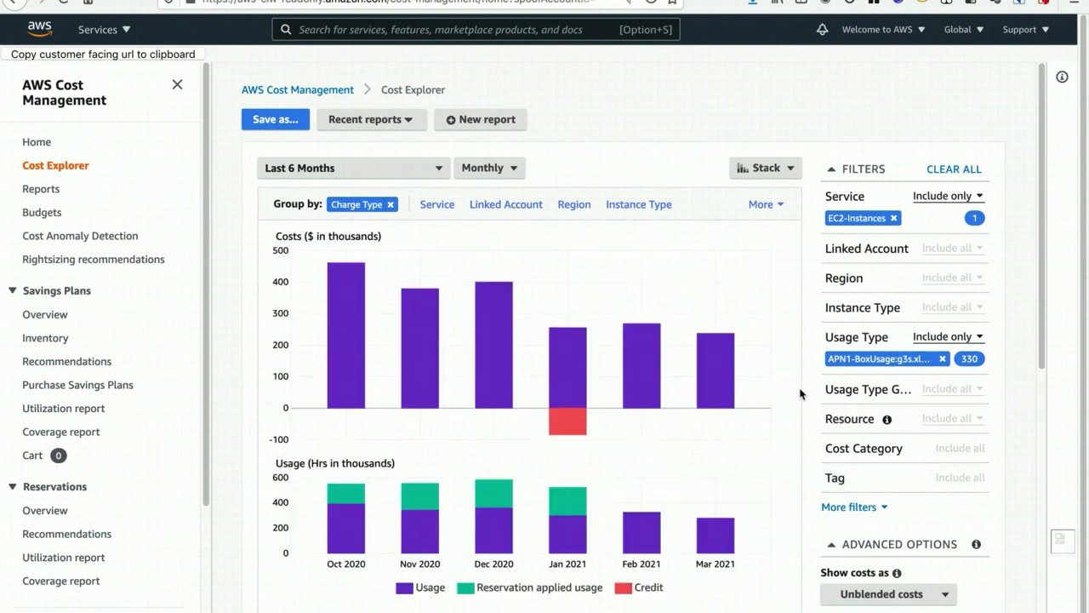
- Group the EC2 instance costs by Purchase Option and review the On Demand and Spot rows in the table
{"action": "left_click", "coordinate": [765, 206]}
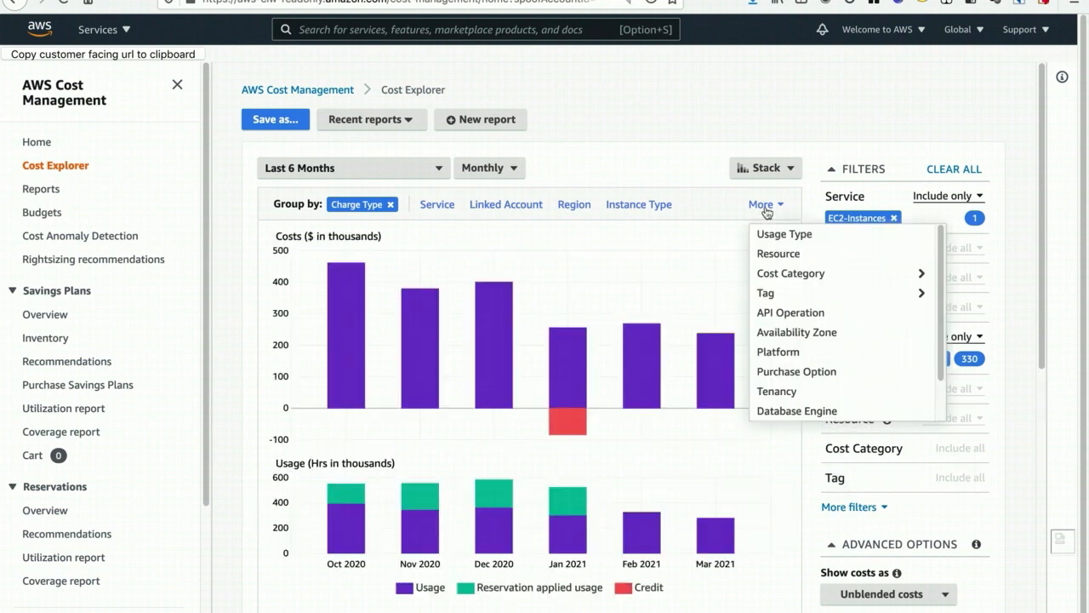
{"action": "left_click", "coordinate": [794, 375]}
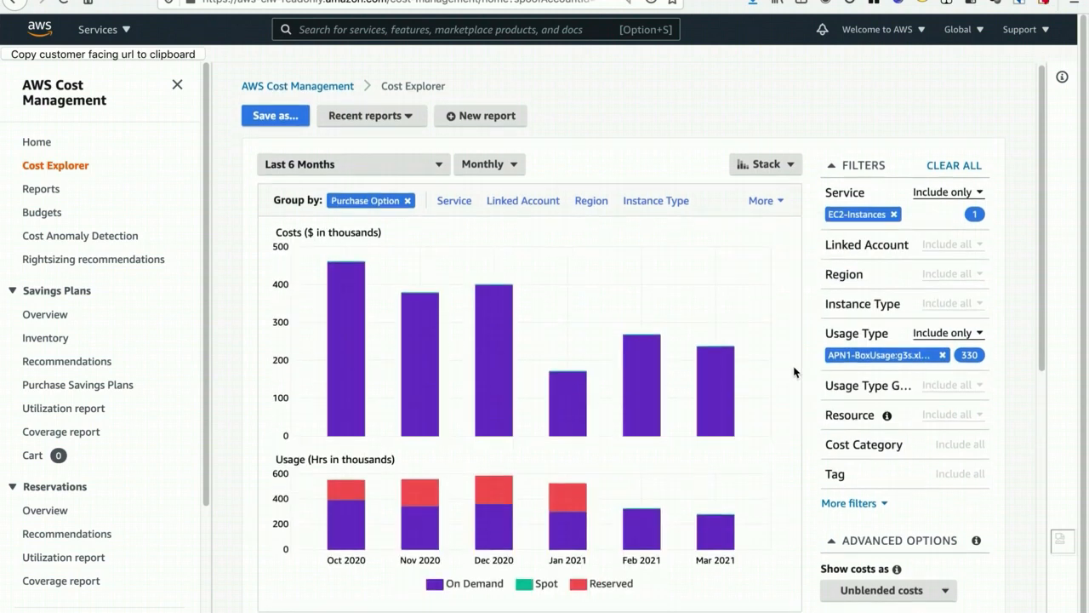
{"action": "scroll", "coordinate": [794, 371], "scroll_direction": "down", "scroll_amount": 2}
{"action": "scroll", "coordinate": [794, 371], "scroll_direction": "down", "scroll_amount": 1}
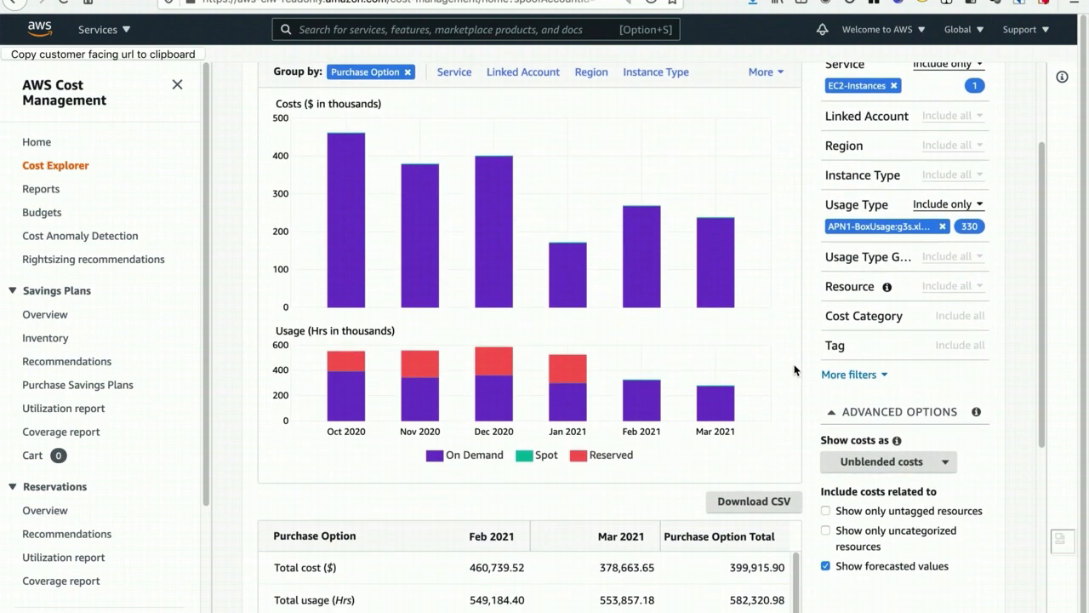
{"action": "scroll", "coordinate": [800, 368], "scroll_direction": "down", "scroll_amount": 3}
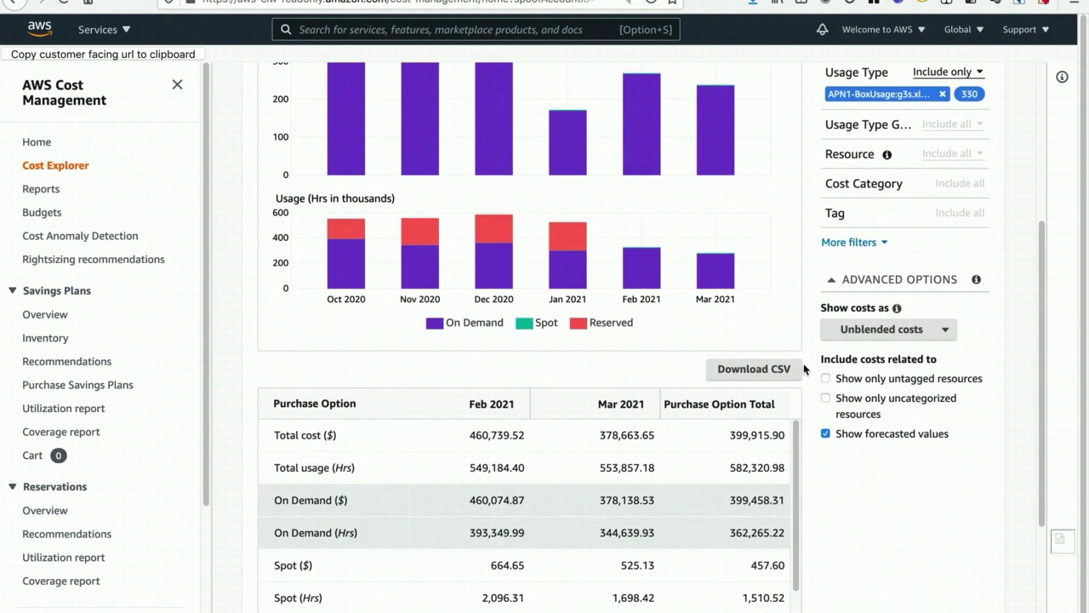
- View the purchase option breakdown as Amortized costs for comparison, and return the report to Unblended costs
{"action": "scroll", "coordinate": [803, 360], "scroll_direction": "up", "scroll_amount": 4}
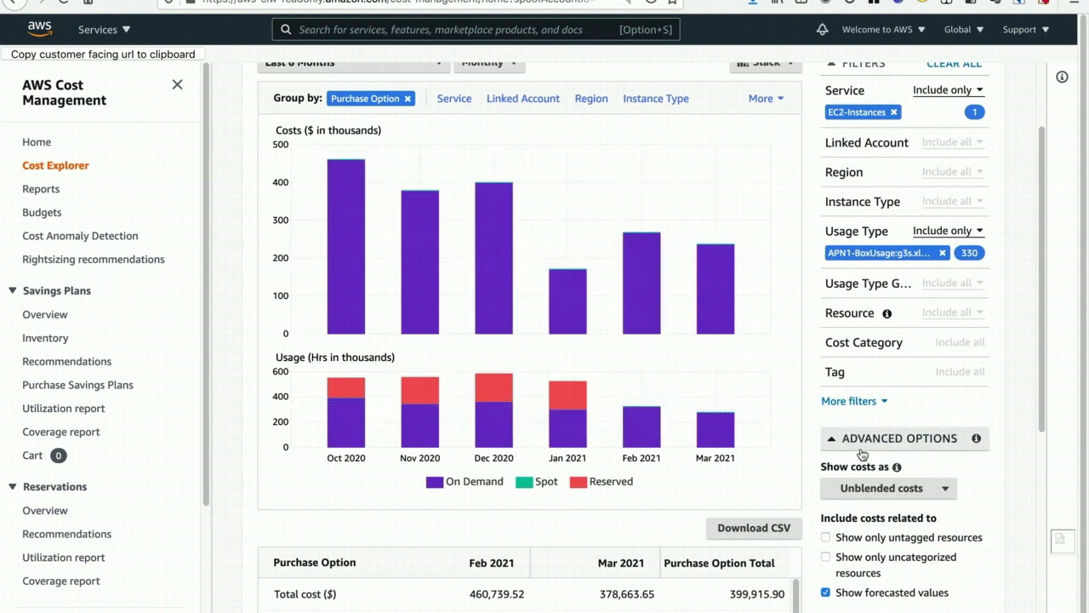
{"action": "left_click", "coordinate": [882, 490]}
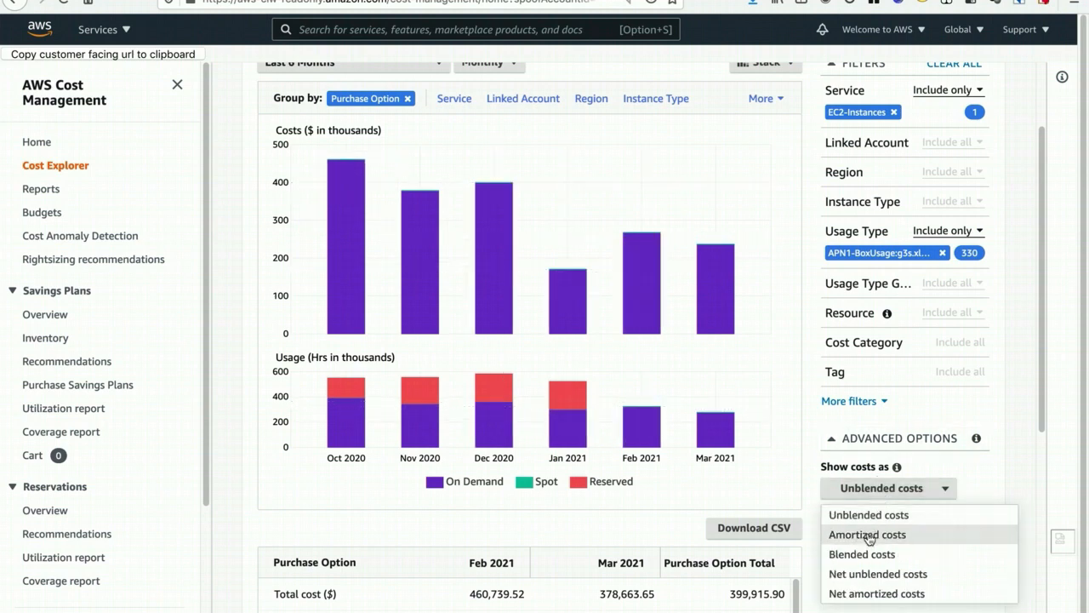
{"action": "left_click", "coordinate": [868, 535]}
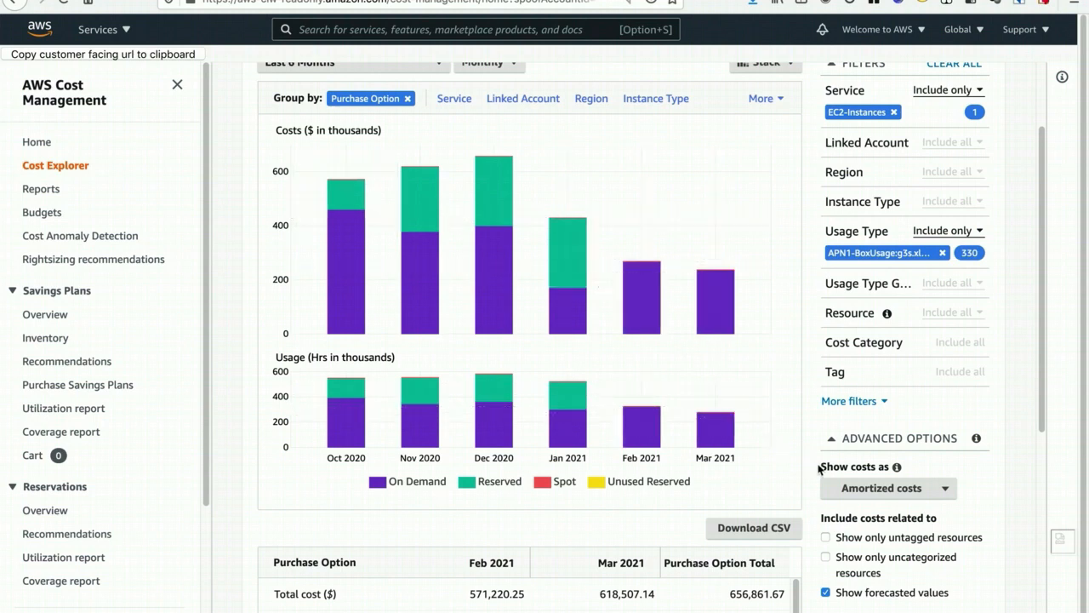
{"action": "left_click", "coordinate": [850, 492]}
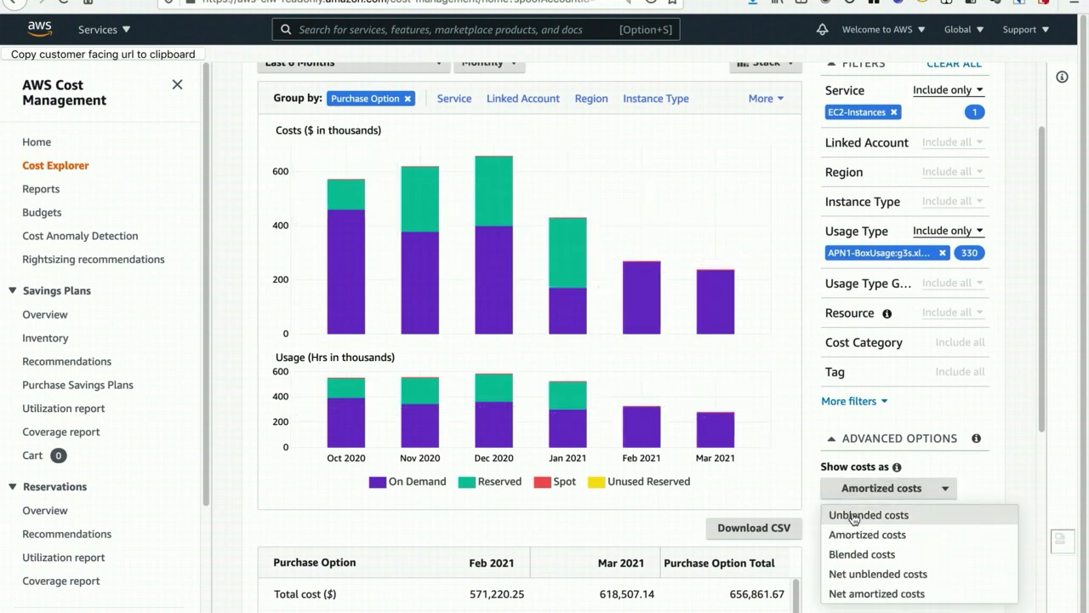
{"action": "left_click", "coordinate": [854, 515]}
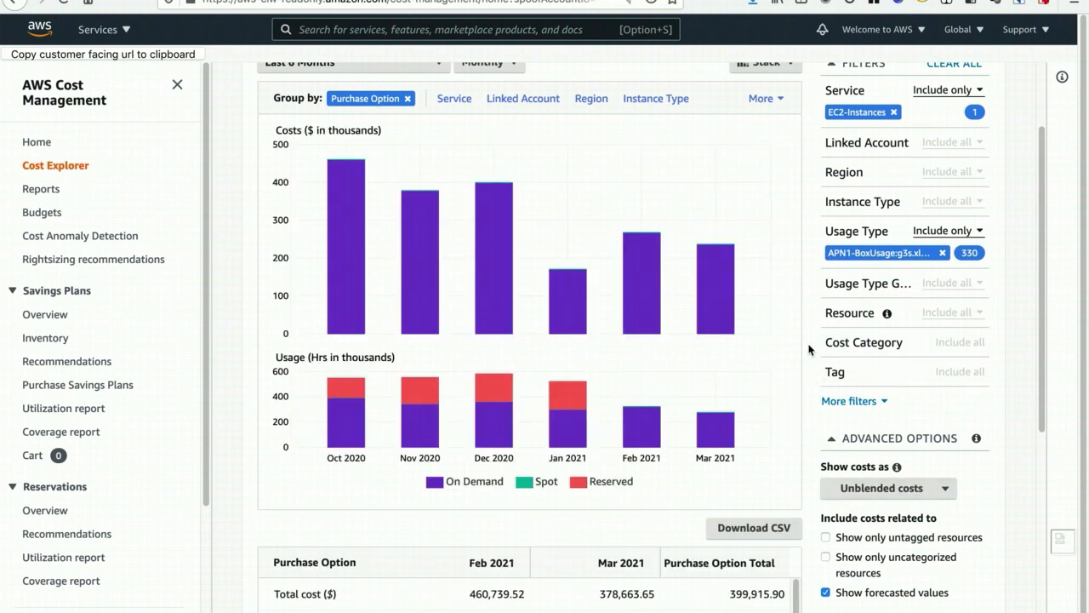
- Clear the Usage Type filter from the purchase option report
{"action": "scroll", "coordinate": [814, 349], "scroll_direction": "up", "scroll_amount": 1}
{"action": "scroll", "coordinate": [814, 349], "scroll_direction": "up", "scroll_amount": 1}
{"action": "left_click", "coordinate": [939, 324]}
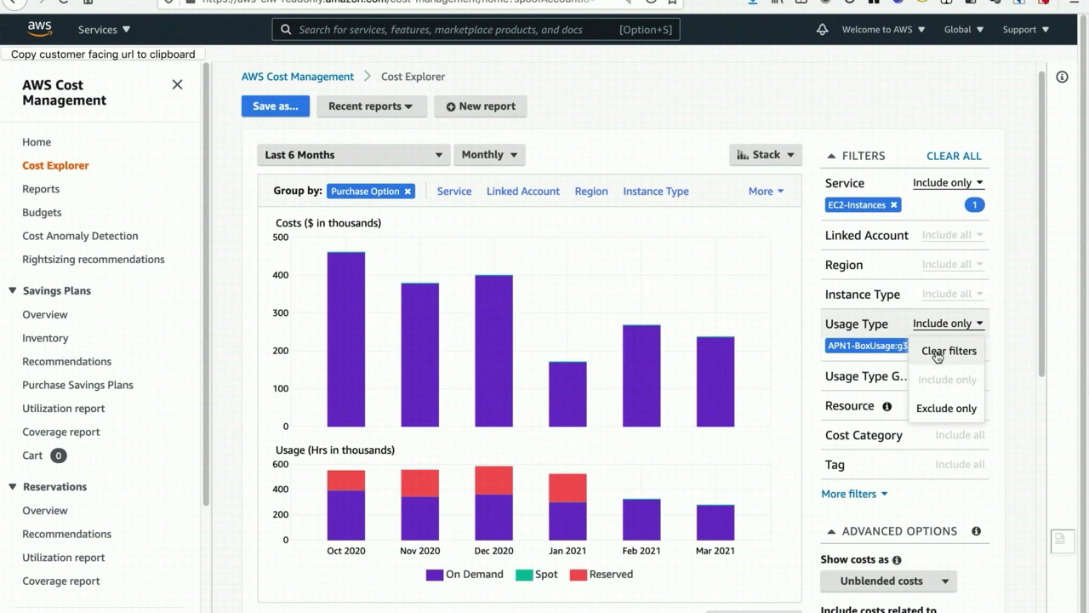
{"action": "left_click", "coordinate": [938, 356]}
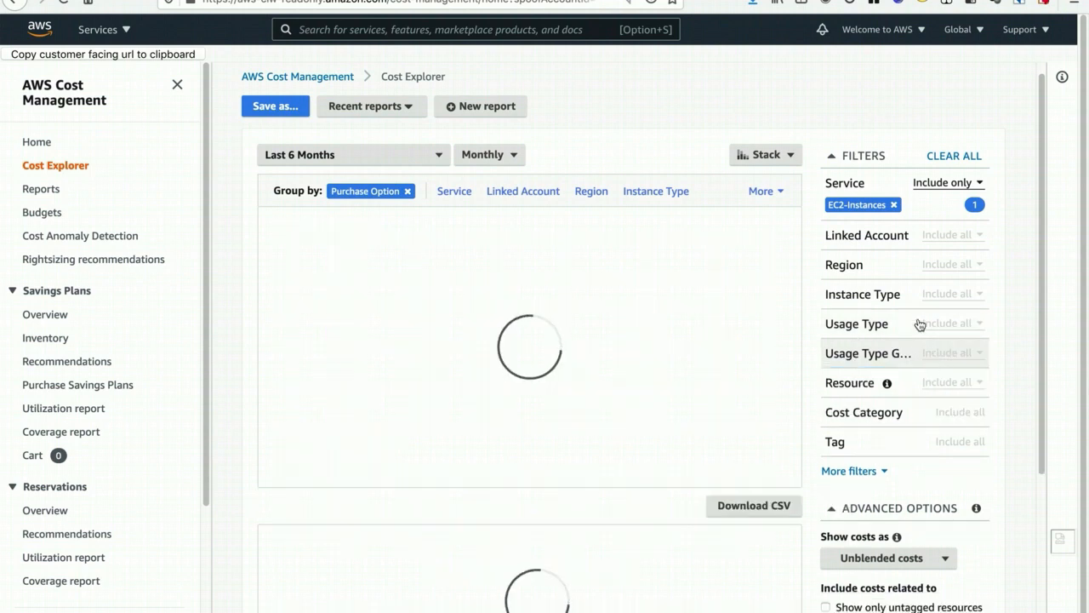
- Search the Service filter for "ec2" and look through the matching services
{"action": "left_click", "coordinate": [854, 184]}
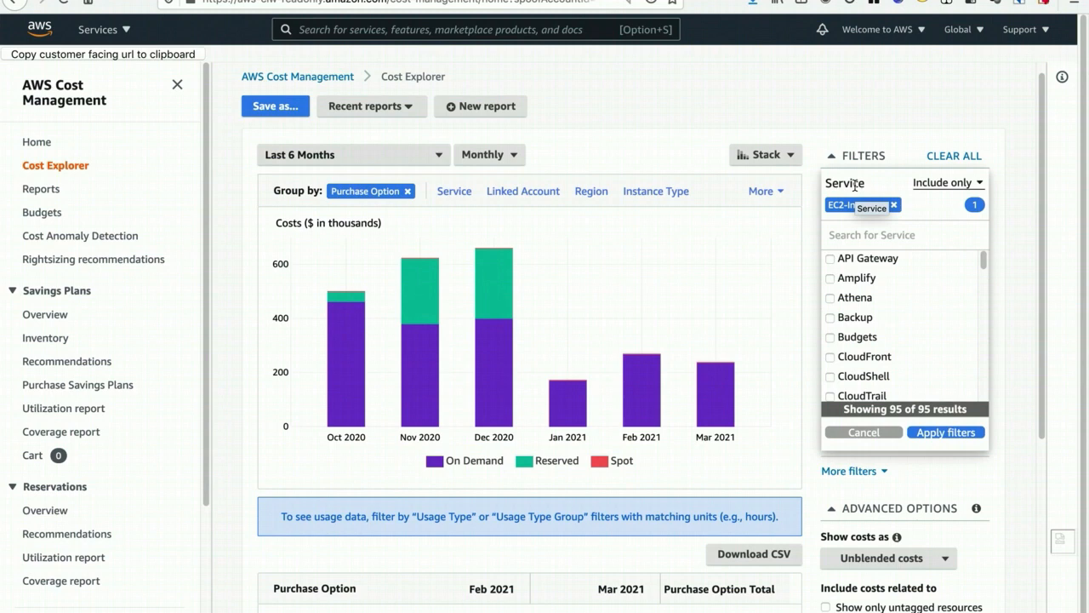
{"action": "type", "text": "ec2"}
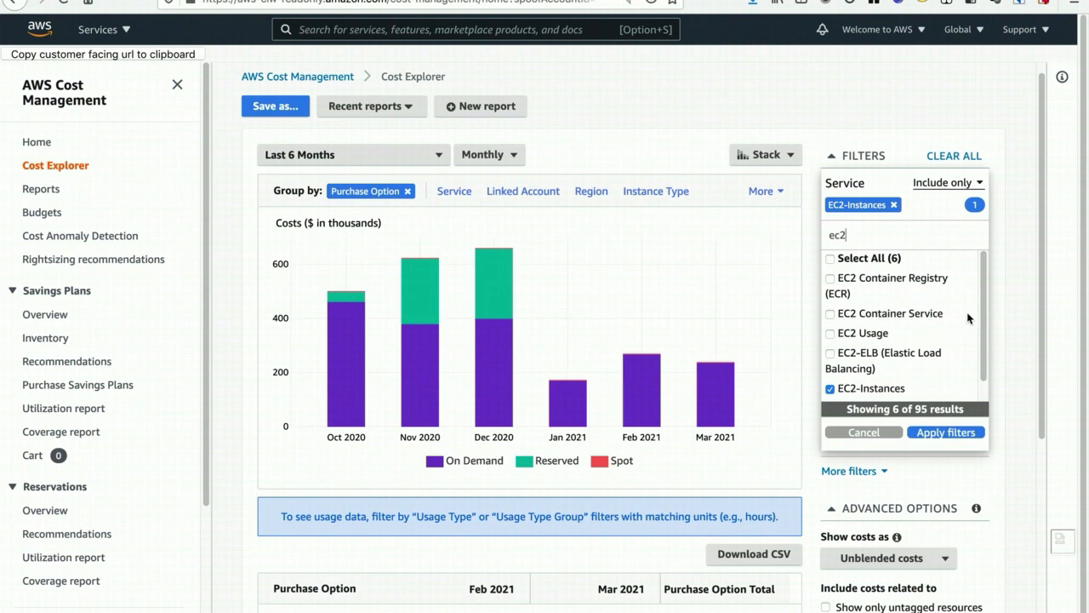
{"action": "scroll", "coordinate": [987, 320], "scroll_direction": "down", "scroll_amount": 1}
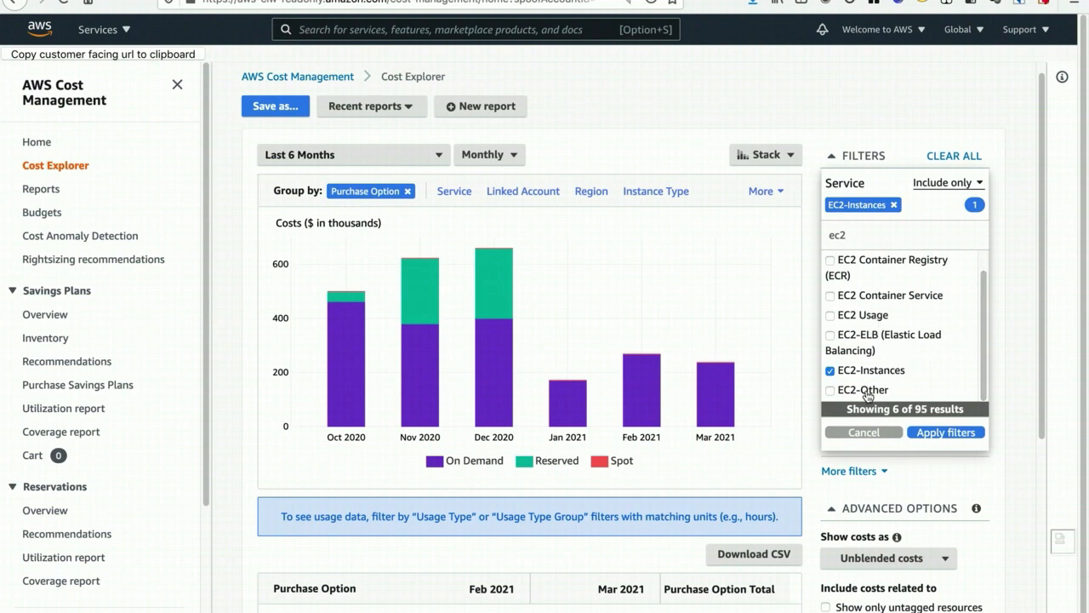
- Search for "container" and replace EC2-Instances in the Service filter with EC2 Container Service, Elastic Container Service and Elastic Container Service for Kubernetes
{"action": "double_click", "coordinate": [838, 234]}
{"action": "type", "text": "container"}
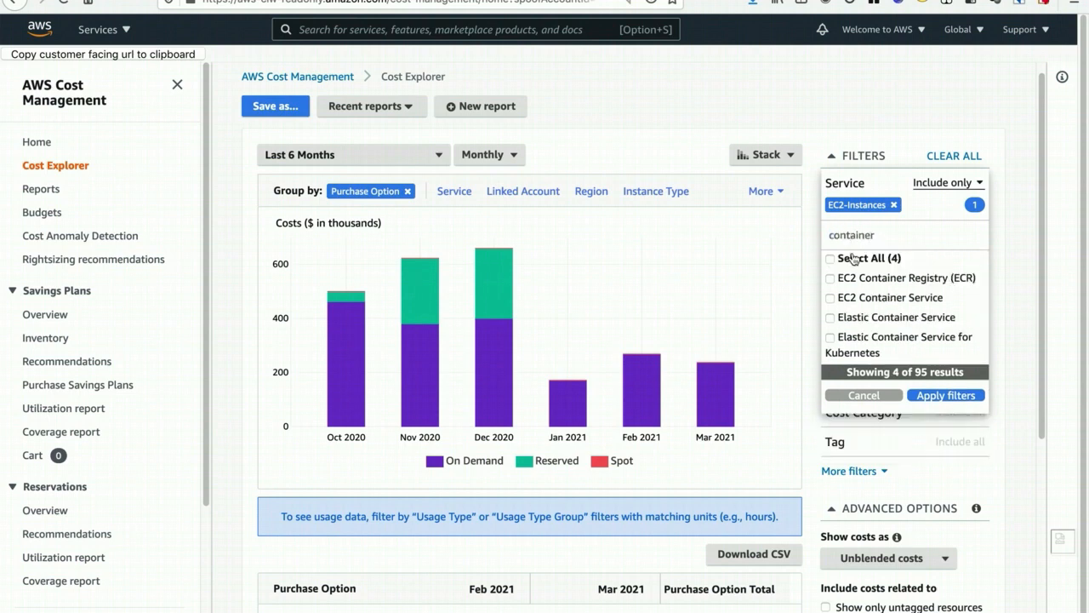
{"action": "left_click", "coordinate": [831, 298]}
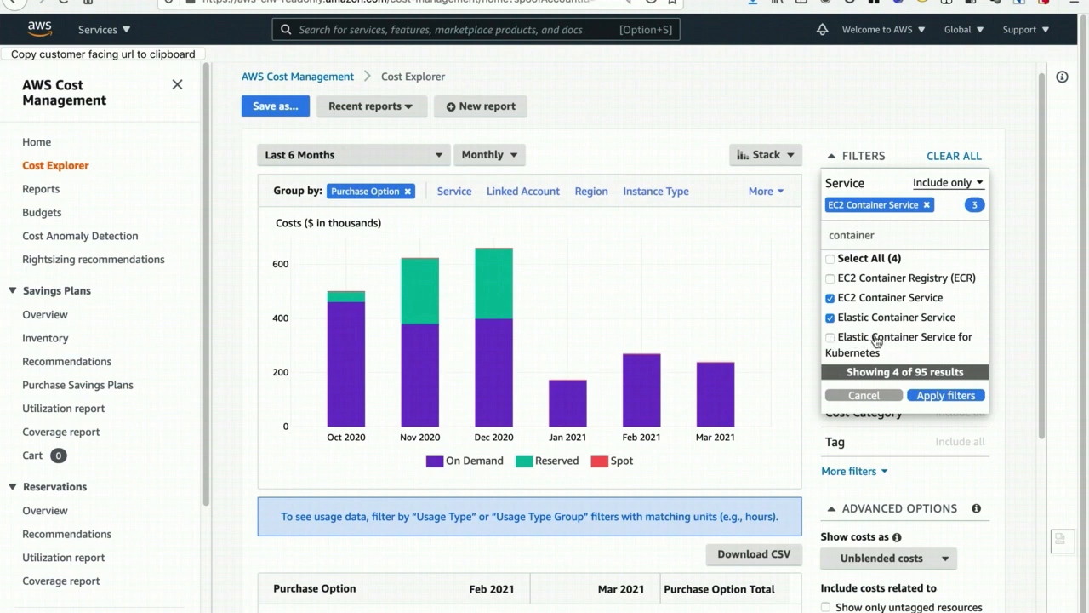
{"action": "left_click", "coordinate": [833, 340]}
{"action": "left_click", "coordinate": [975, 207]}
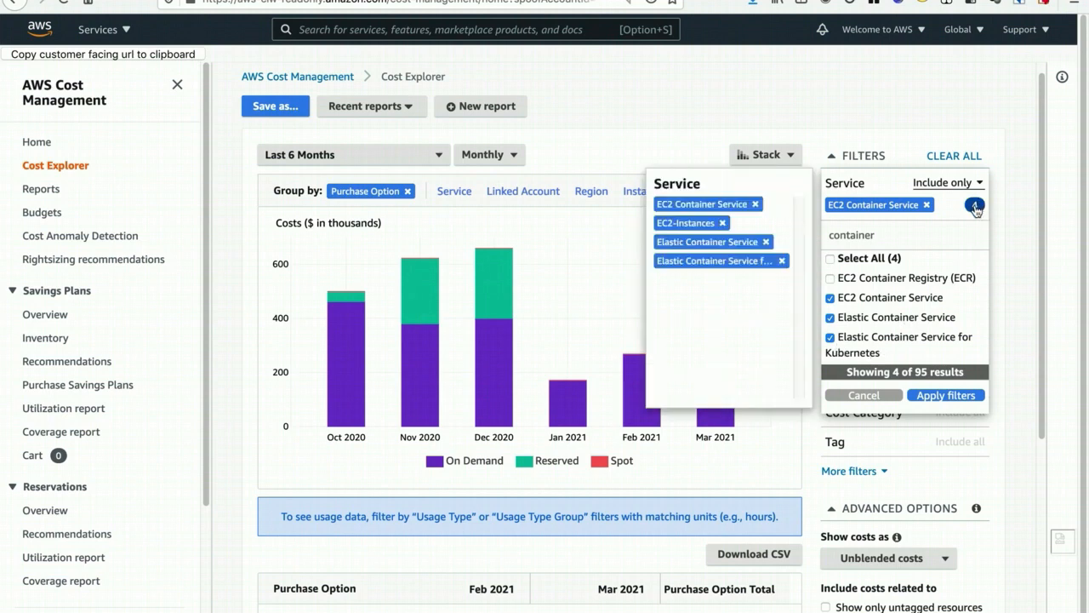
{"action": "left_click", "coordinate": [723, 224]}
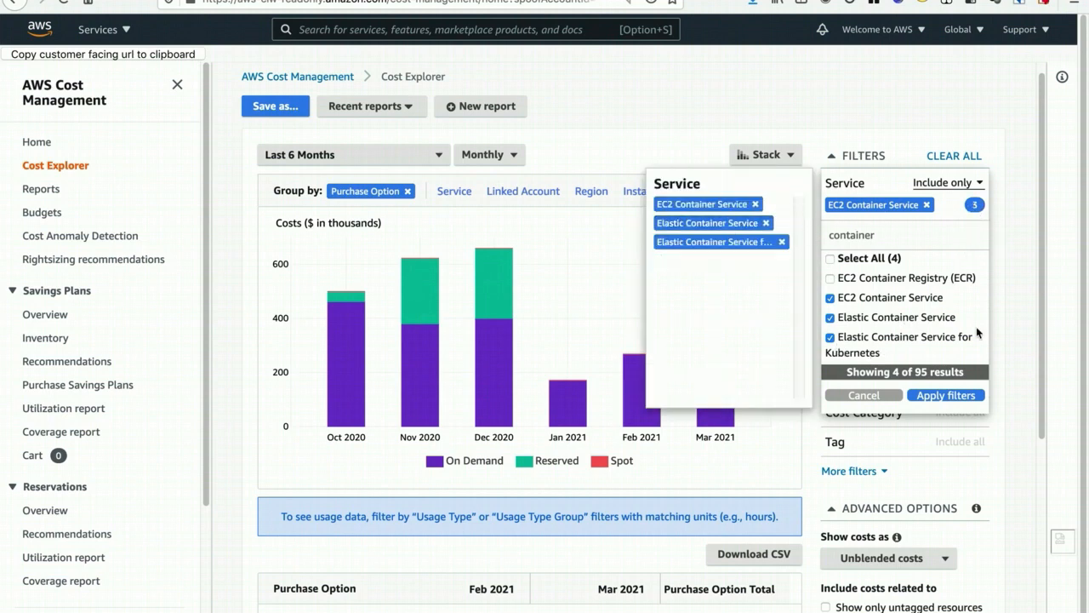
{"action": "left_click", "coordinate": [946, 395]}
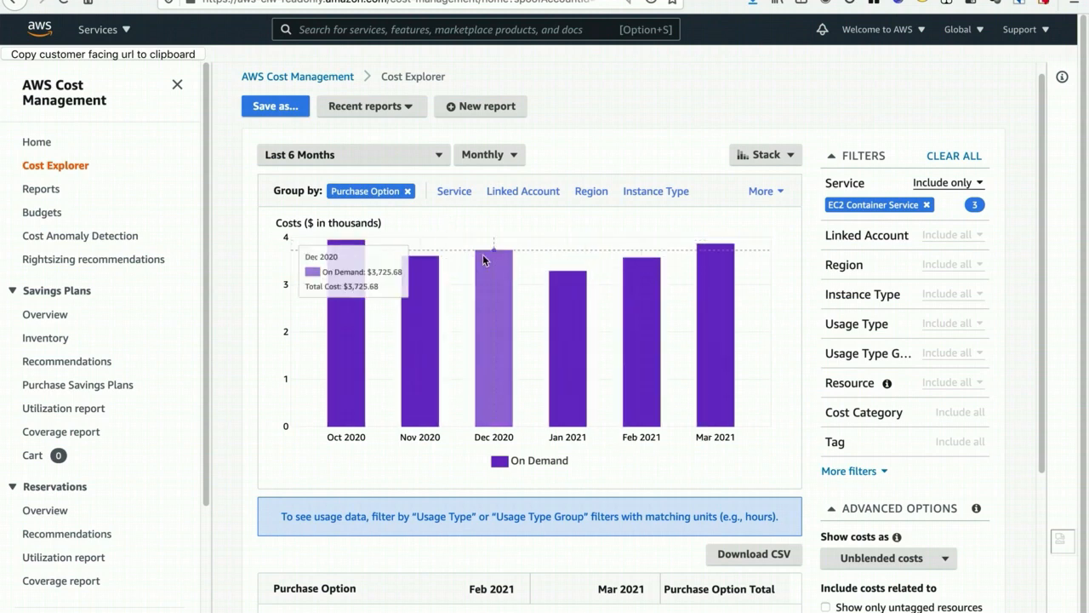
- Group the container costs by Service and highlight Elastic Container Service for Kubernetes in the chart legend
{"action": "left_click", "coordinate": [456, 192]}
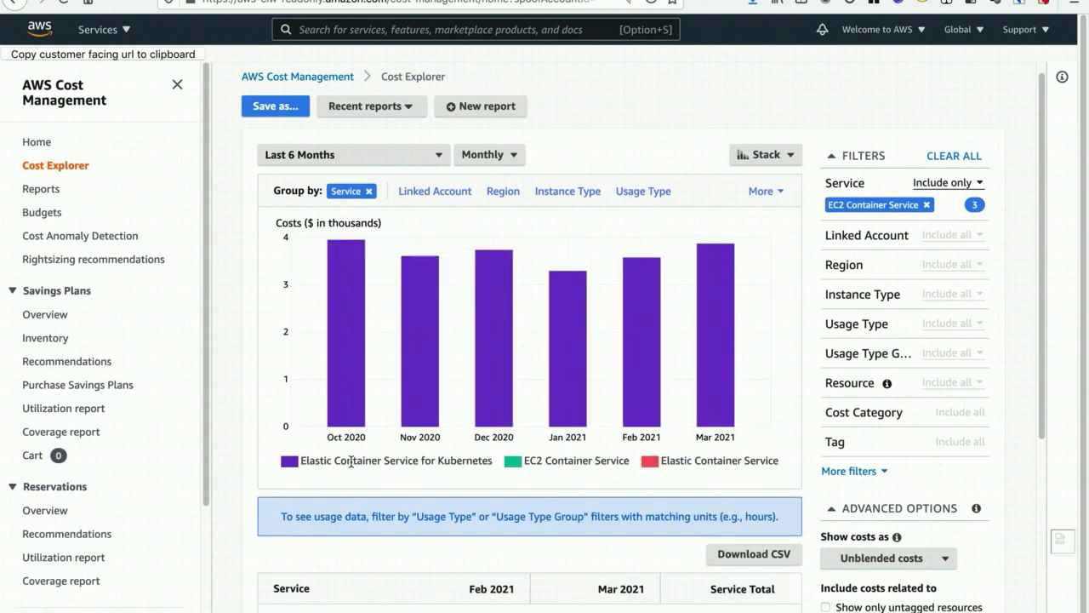
{"action": "left_click_drag", "start_coordinate": [362, 461], "coordinate": [494, 462]}
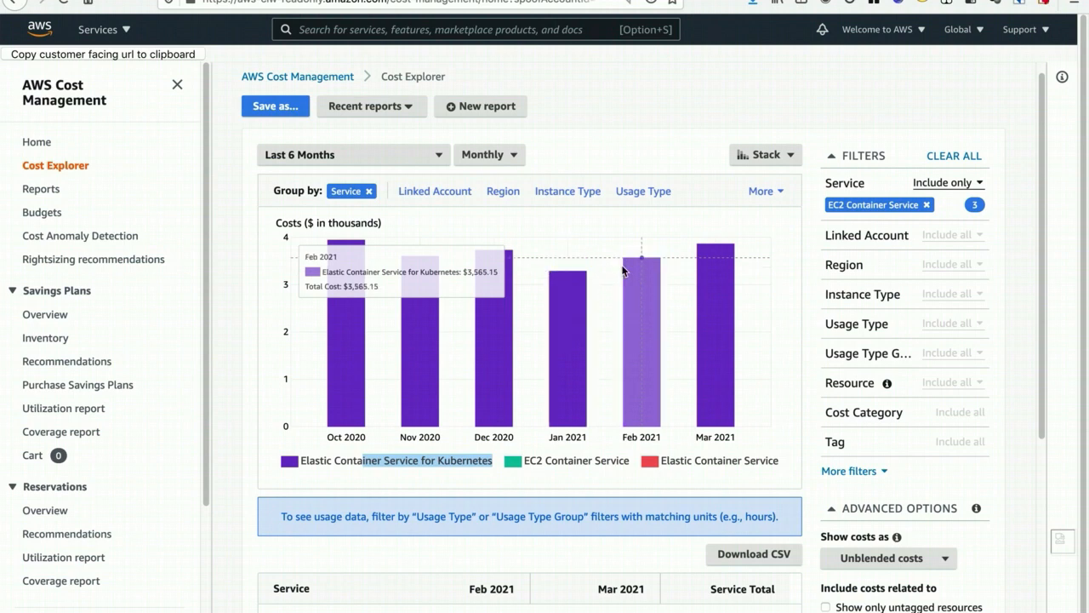
- Group the container costs by Usage Type and highlight the GB-Hours part of USW1-ECS-EC2-GB-Hours in the legend
{"action": "left_click", "coordinate": [643, 192]}
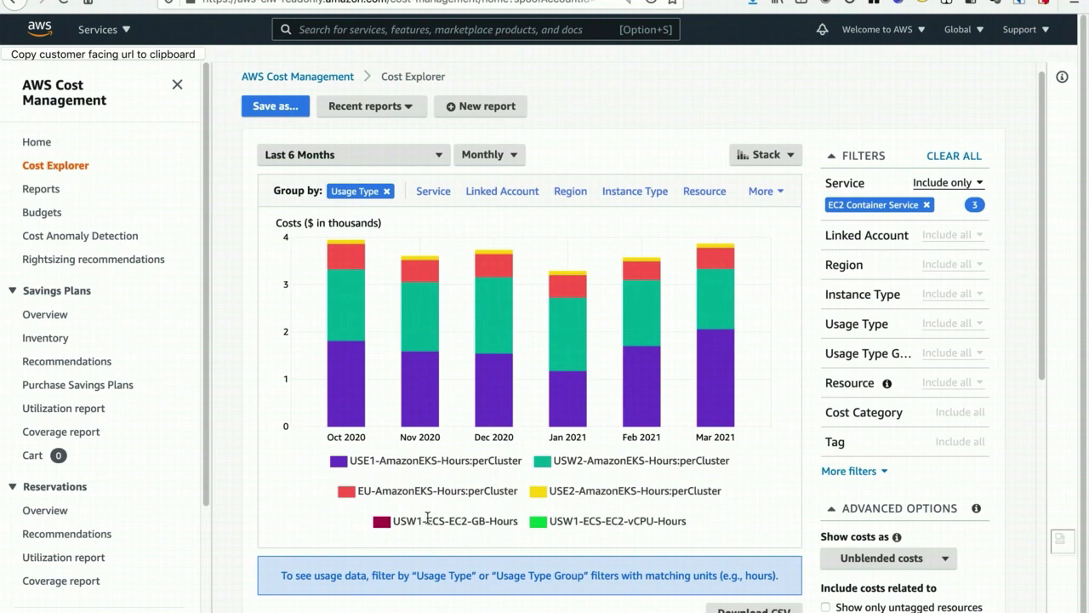
{"action": "left_click_drag", "start_coordinate": [427, 519], "coordinate": [512, 520]}
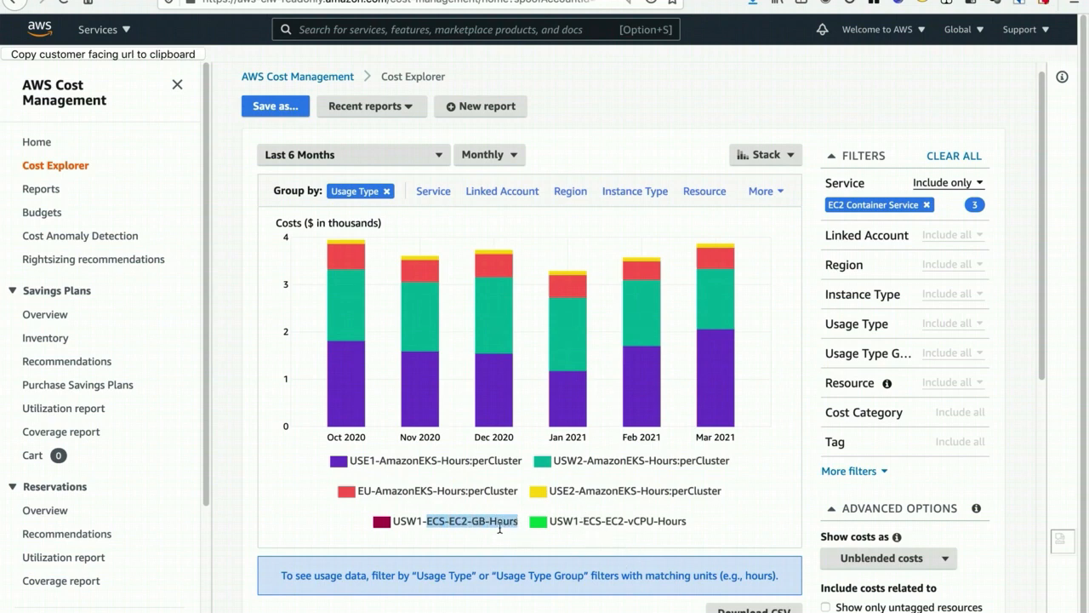
{"action": "left_click_drag", "start_coordinate": [473, 520], "coordinate": [520, 525]}
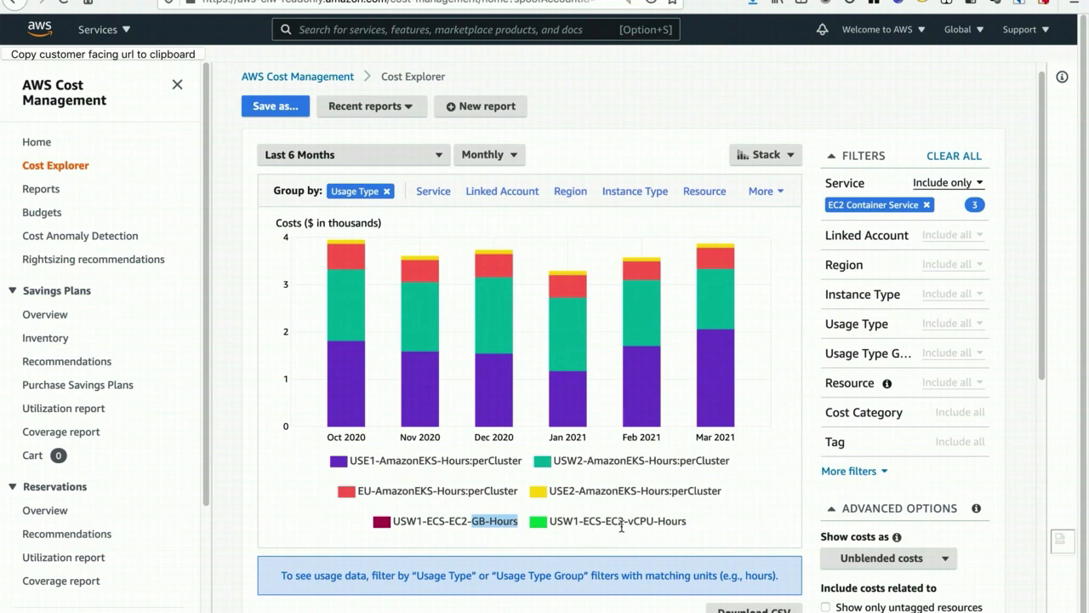
- Highlight vCPU-Hours in the USW1-ECS-EC2-vCPU-Hours legend entry, and review the rightsizing recommendations and their across-instance-families option
{"action": "left_click_drag", "start_coordinate": [628, 520], "coordinate": [690, 532]}
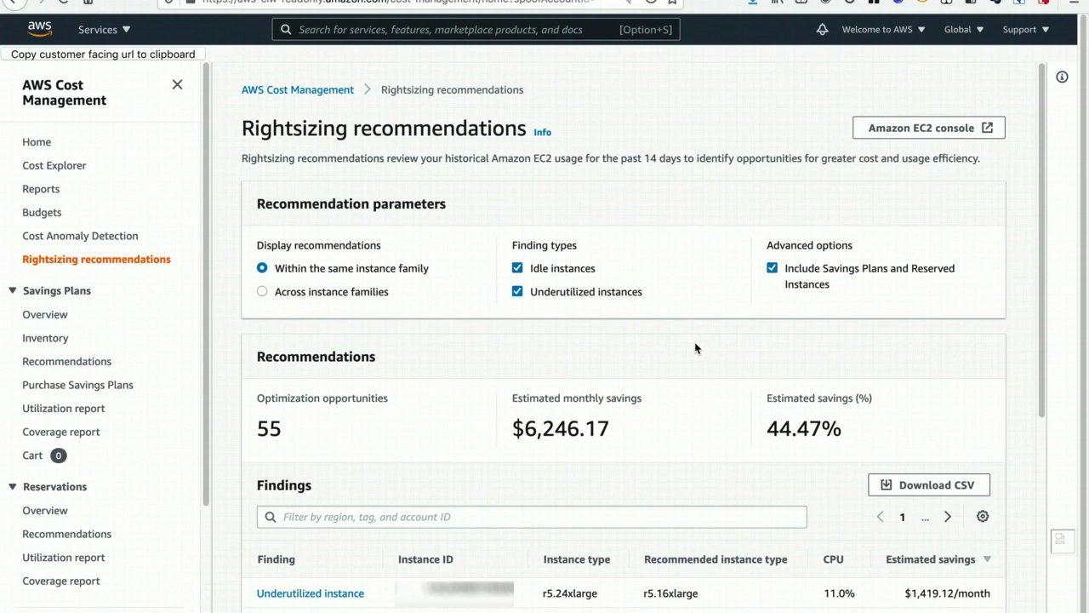
{"action": "scroll", "coordinate": [681, 345], "scroll_direction": "down", "scroll_amount": 1}
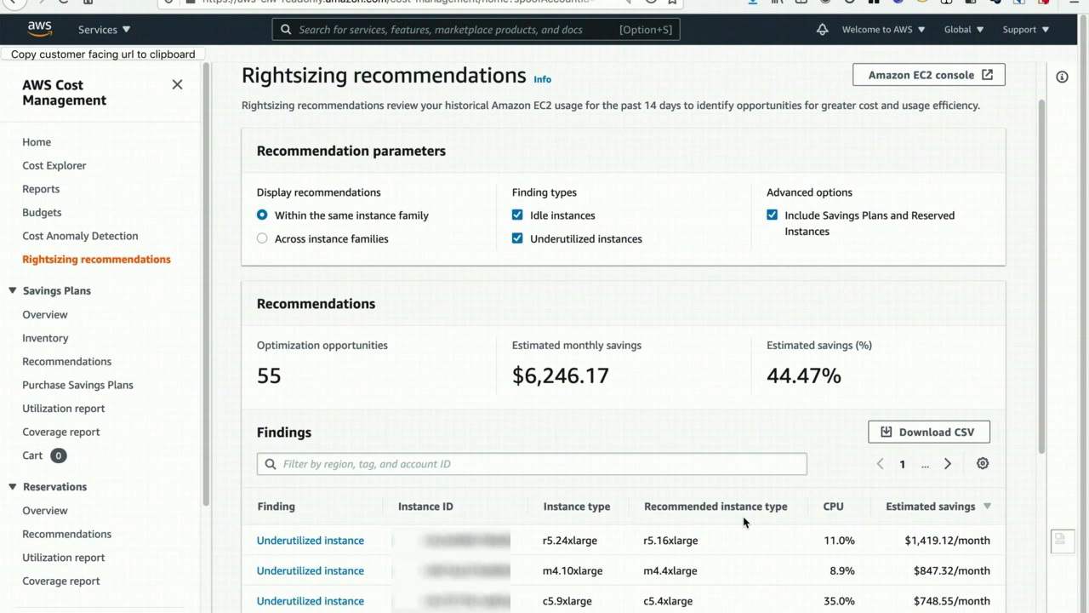
{"action": "left_click", "coordinate": [298, 240]}
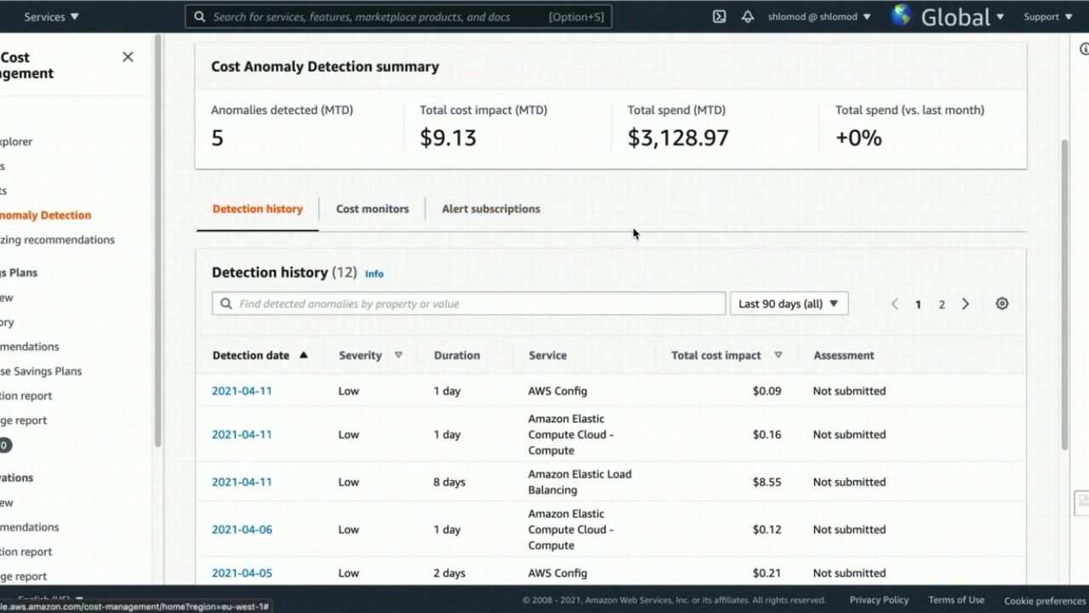
- Look over the Cost Anomaly Detection overview and start creating a new cost monitor
{"action": "scroll", "coordinate": [634, 236], "scroll_direction": "up", "scroll_amount": 1}
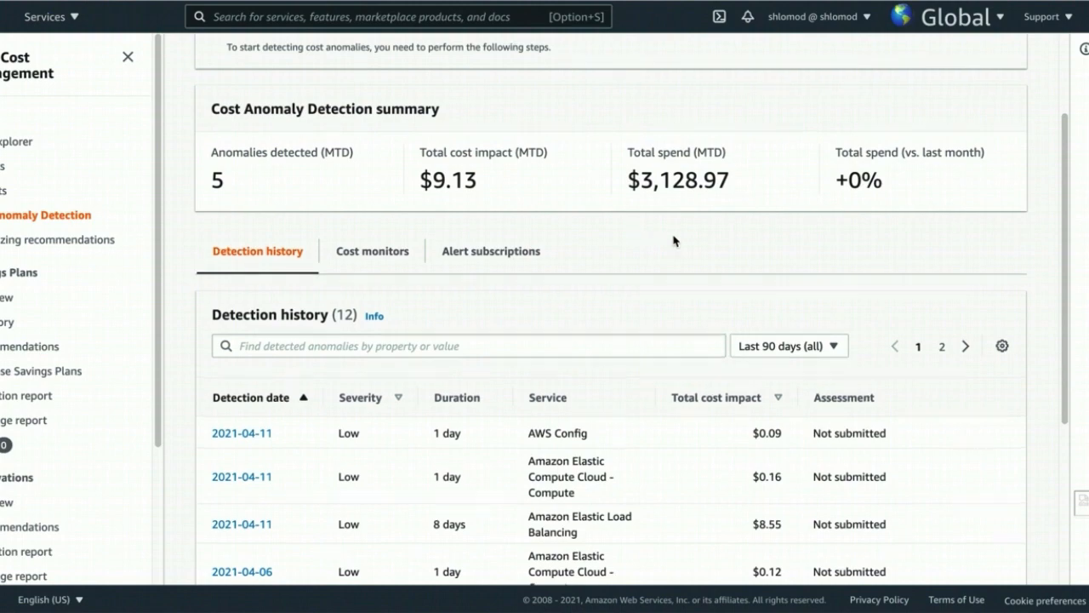
{"action": "scroll", "coordinate": [673, 247], "scroll_direction": "up", "scroll_amount": 2}
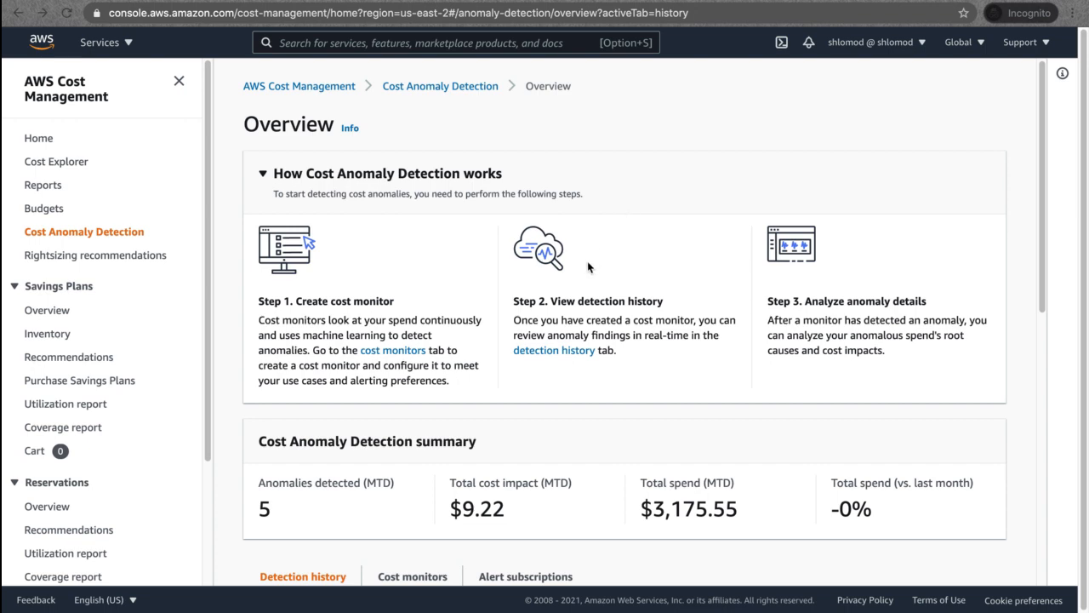
{"action": "scroll", "coordinate": [587, 267], "scroll_direction": "down", "scroll_amount": 3}
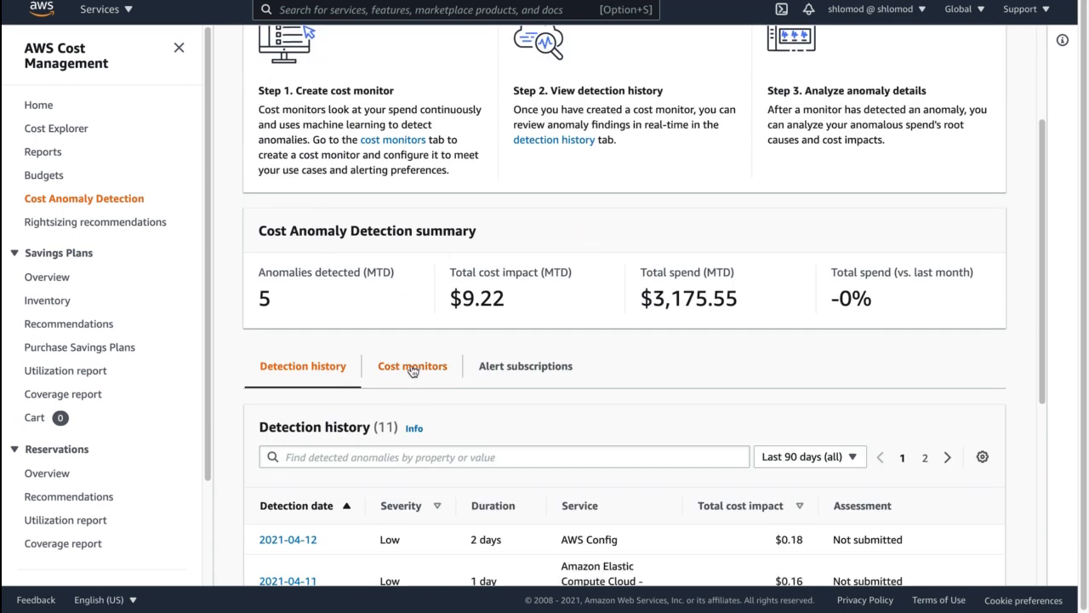
{"action": "left_click", "coordinate": [414, 366]}
{"action": "scroll", "coordinate": [413, 369], "scroll_direction": "down", "scroll_amount": 3}
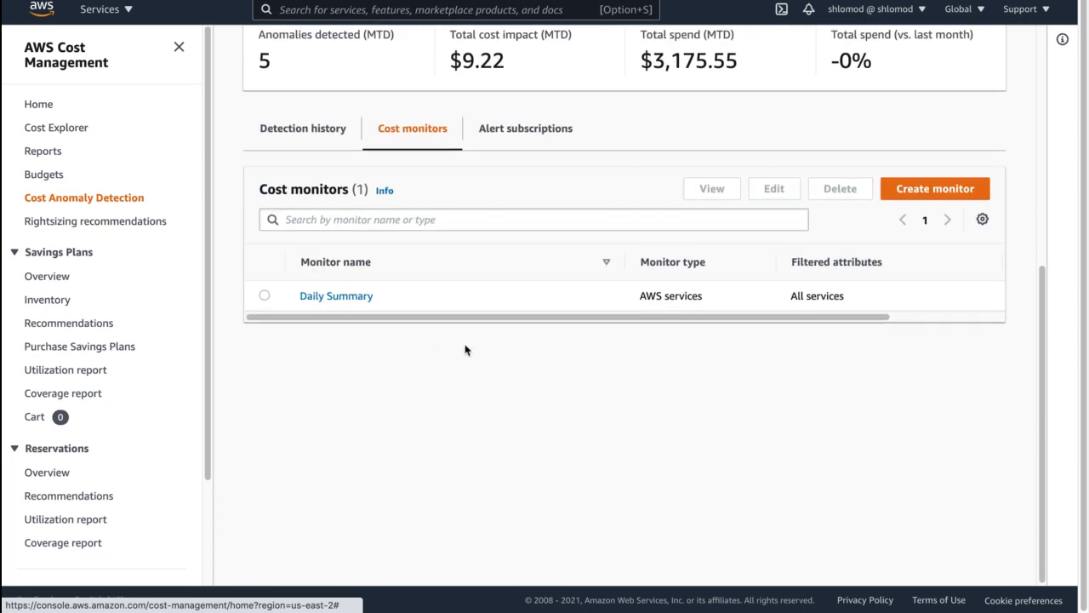
{"action": "left_click", "coordinate": [928, 195]}
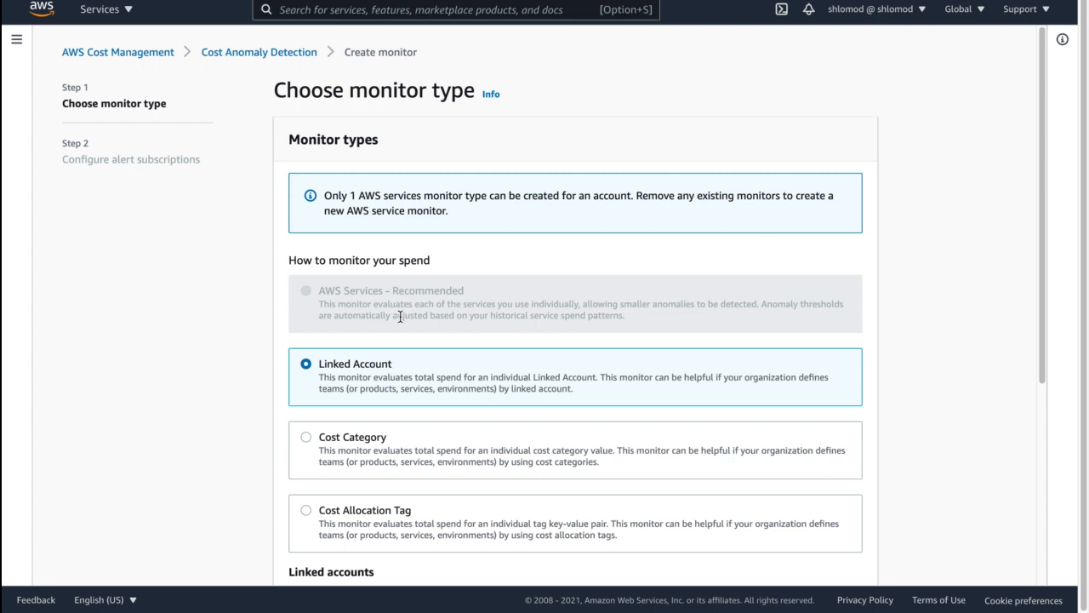
- Set the monitor type to Cost Allocation Tag with tag key user:Owner and the owner's capitalised first name as tag value
{"action": "scroll", "coordinate": [437, 338], "scroll_direction": "down", "scroll_amount": 1}
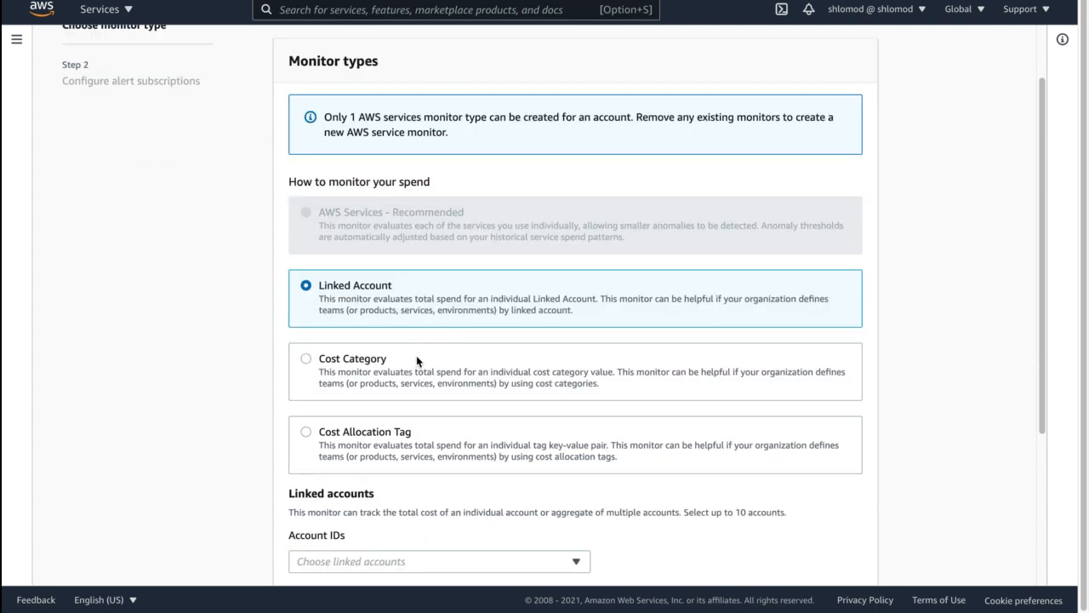
{"action": "scroll", "coordinate": [421, 405], "scroll_direction": "down", "scroll_amount": 1}
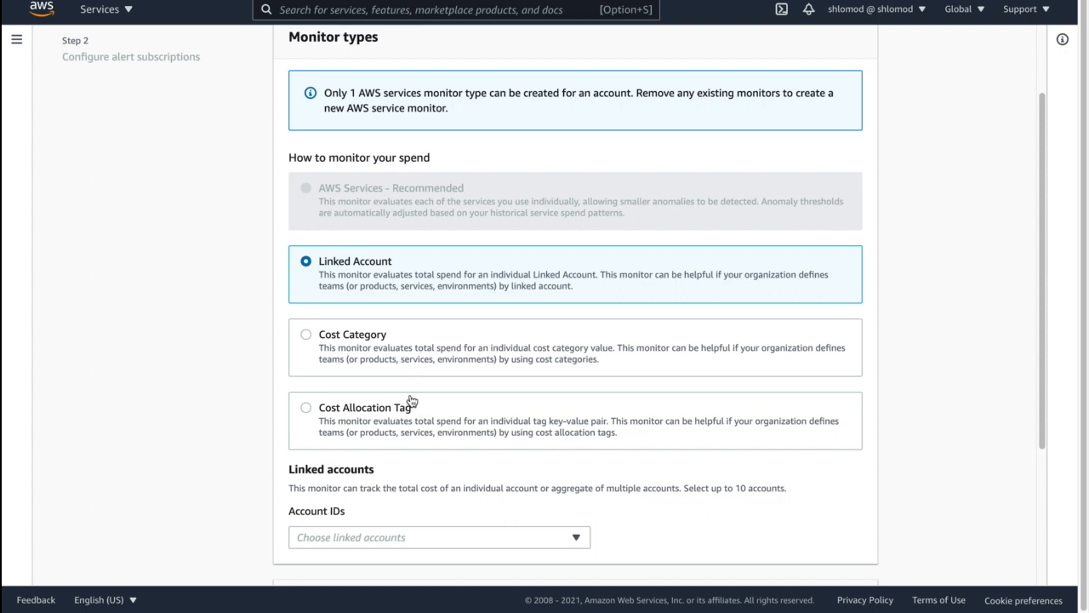
{"action": "left_click", "coordinate": [382, 407]}
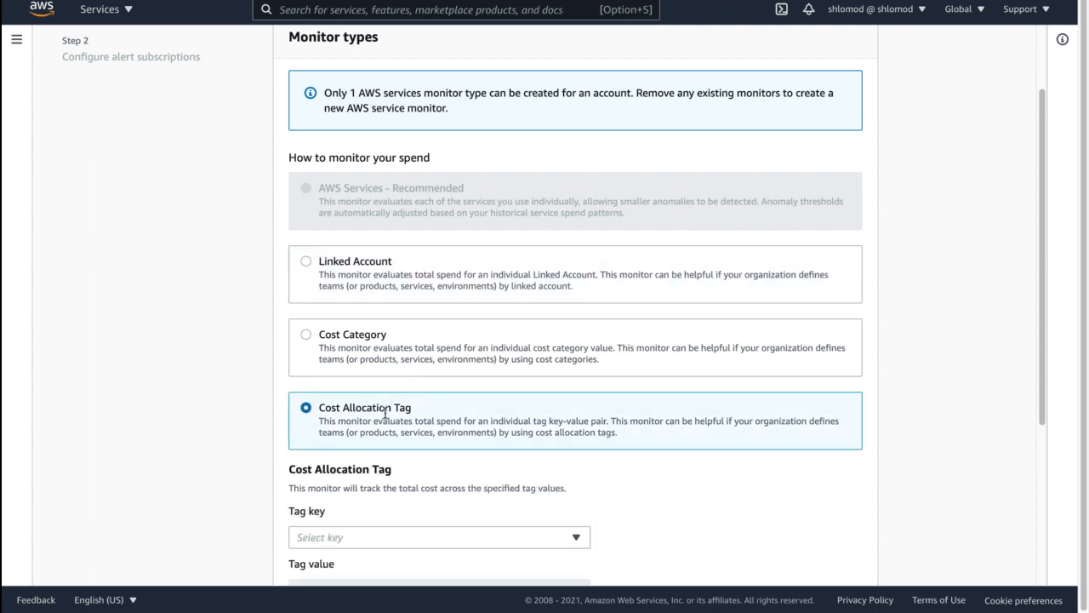
{"action": "scroll", "coordinate": [406, 411], "scroll_direction": "down", "scroll_amount": 2}
{"action": "left_click", "coordinate": [385, 415]}
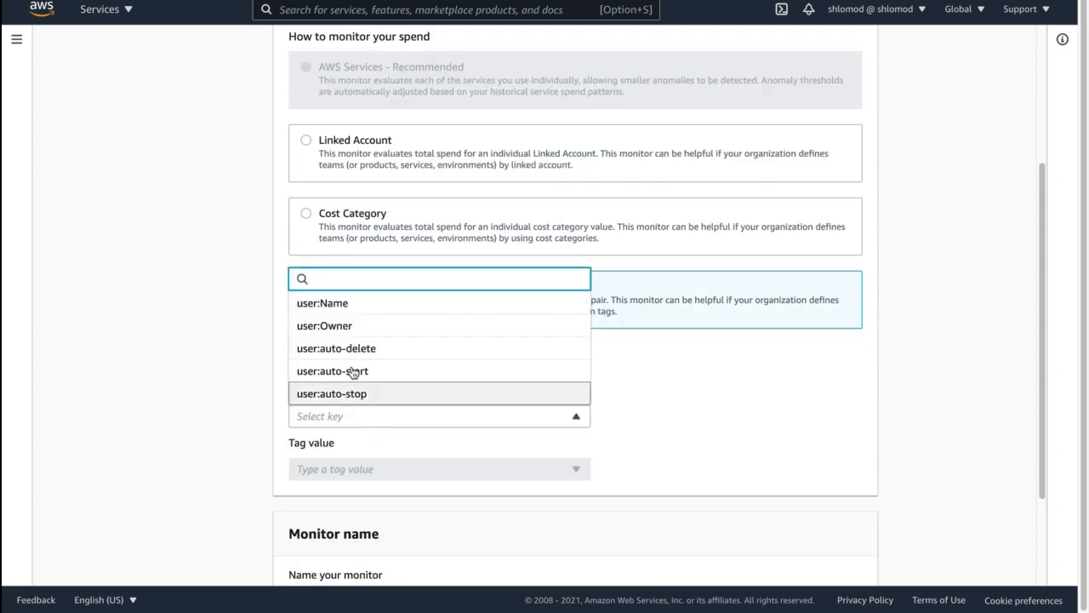
{"action": "left_click", "coordinate": [353, 326]}
{"action": "left_click", "coordinate": [366, 468]}
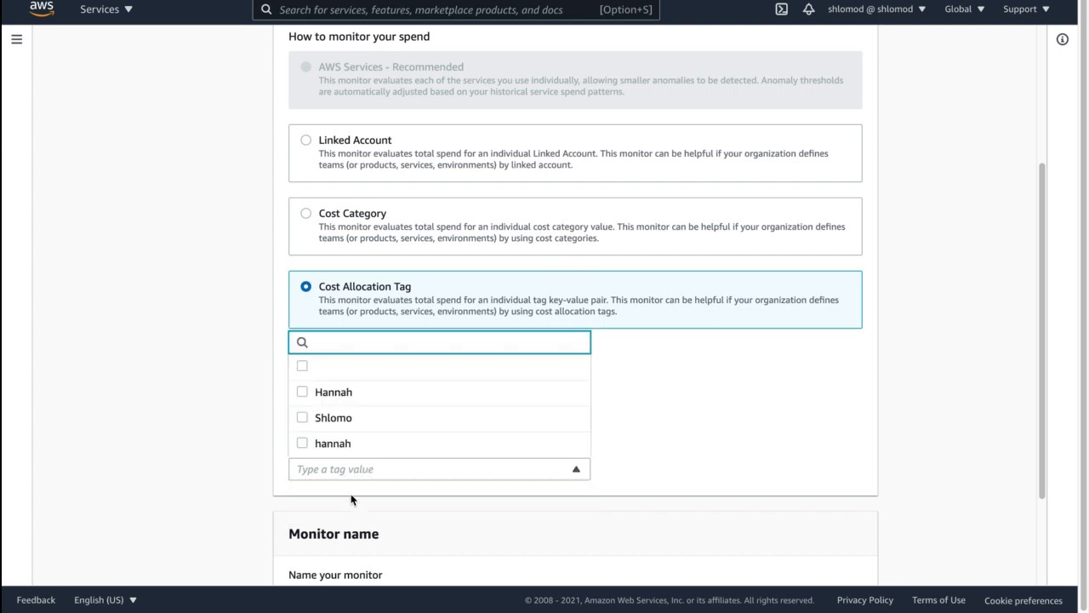
{"action": "left_click", "coordinate": [331, 420]}
{"action": "scroll", "coordinate": [749, 459], "scroll_direction": "down", "scroll_amount": 2}
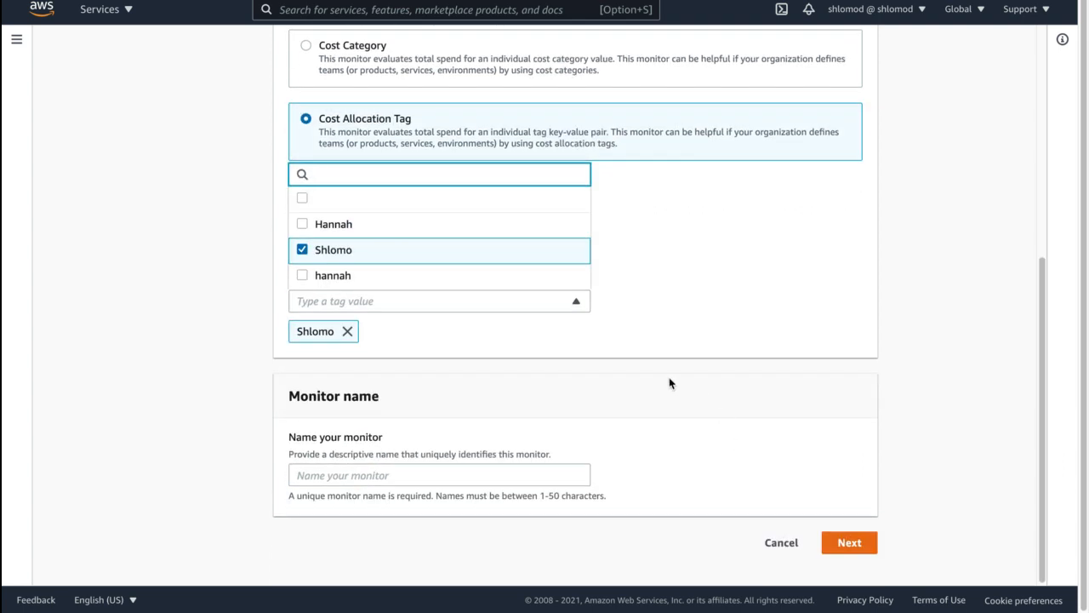
- Name the monitor "Cost Explorer Floor28" and continue to the alert subscription configuration
{"action": "left_click", "coordinate": [449, 473]}
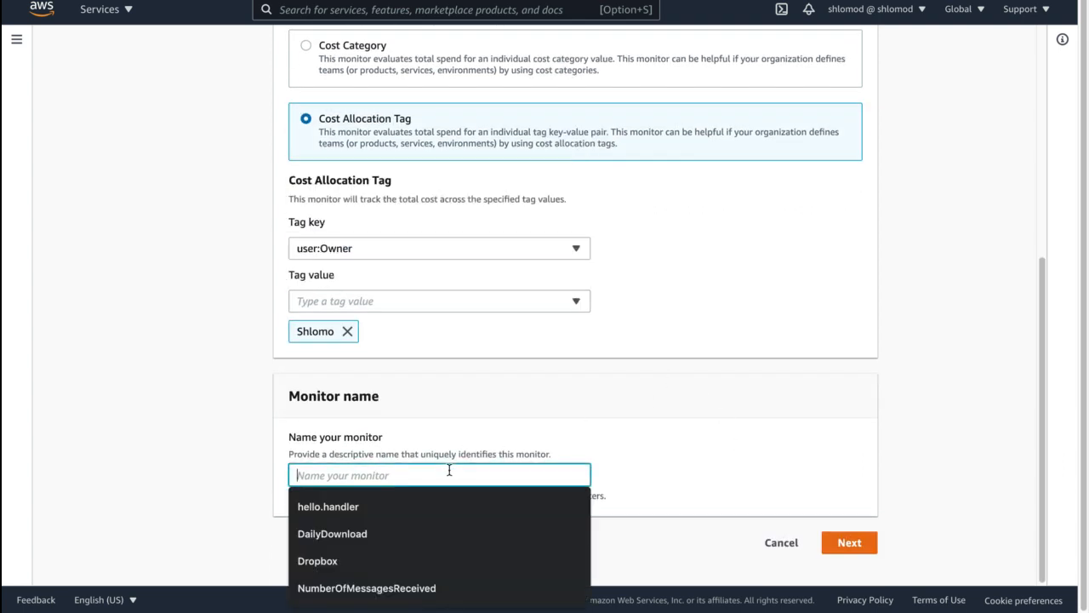
{"action": "type", "text": "cost Eexpl"}
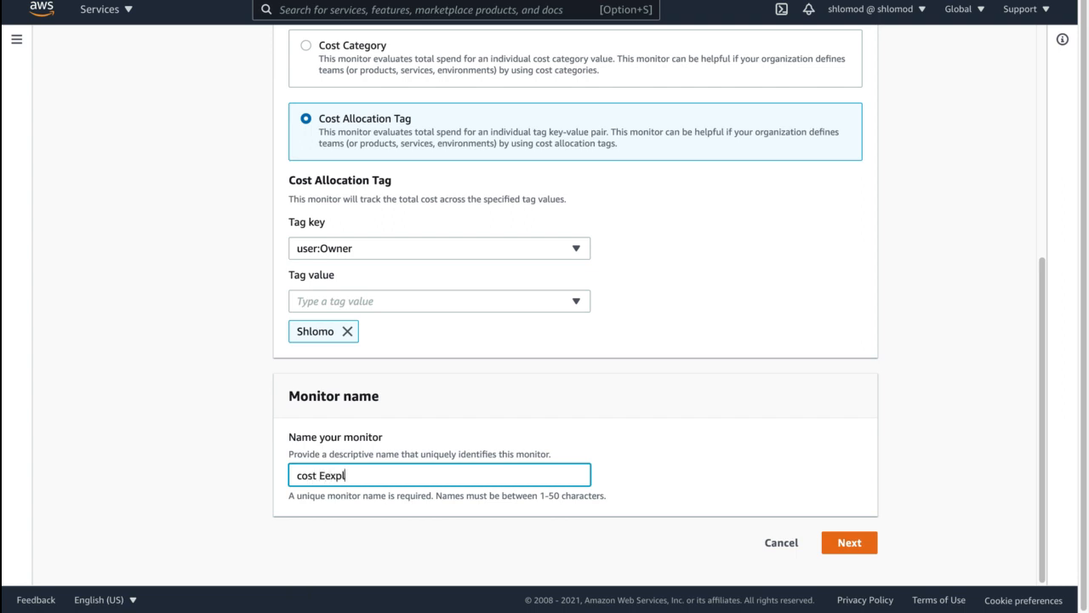
{"action": "key", "text": "BackSpace"}
{"action": "key", "text": "BackSpace"}
{"action": "key", "text": "BackSpace"}
{"action": "key", "text": "BackSpace"}
{"action": "type", "text": "xplorer Floor28"}
{"action": "left_click", "coordinate": [302, 475]}
{"action": "key", "text": "BackSpace"}
{"action": "type", "text": "C"}
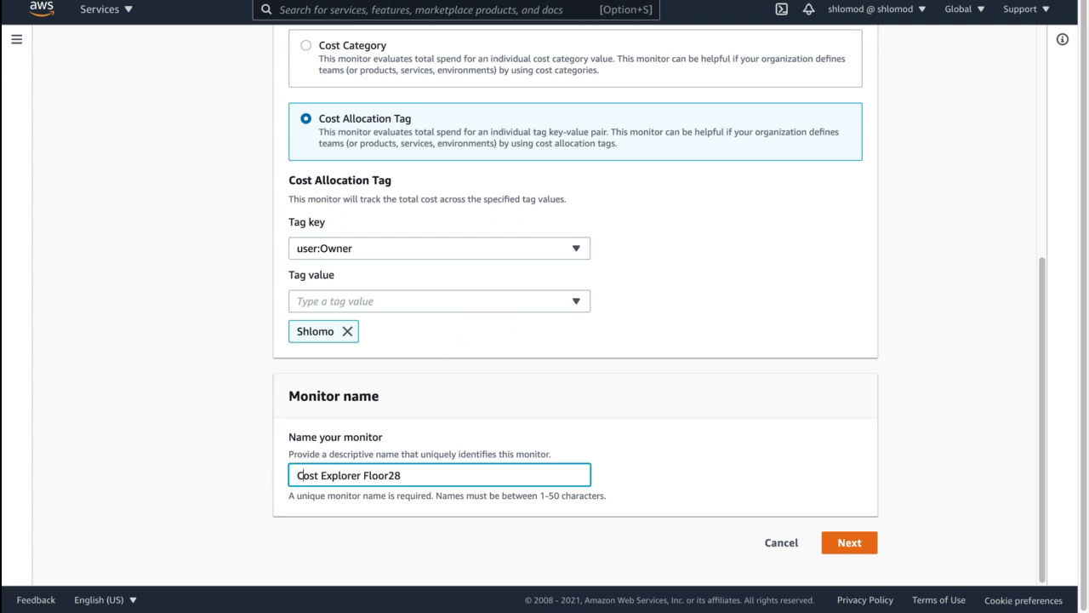
{"action": "left_click", "coordinate": [853, 547]}
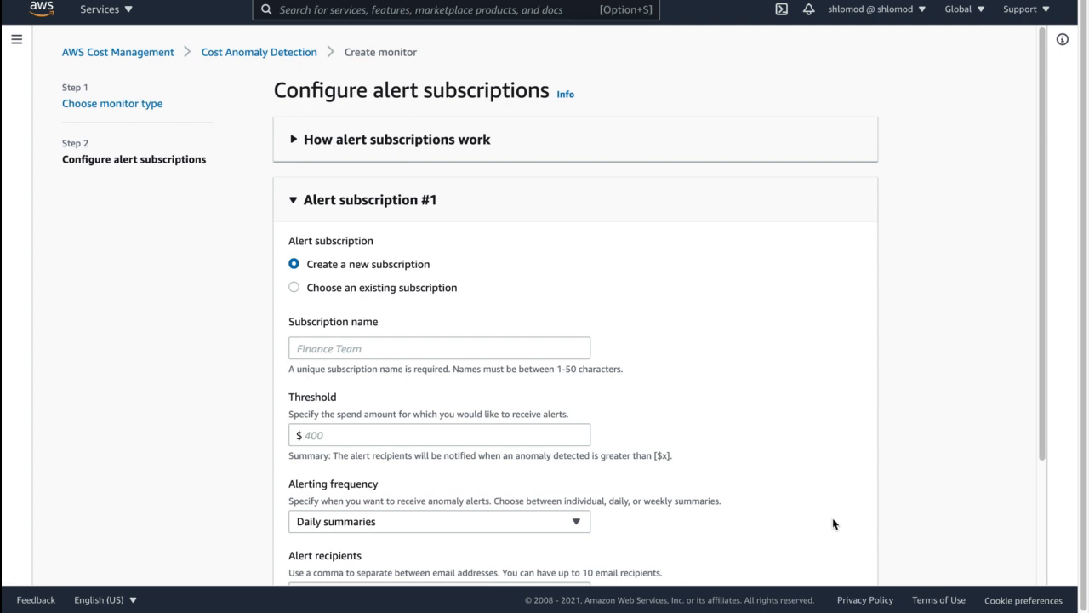
- Choose the existing Daily Summary subscription for the alert and review its threshold, frequency and recipients
{"action": "scroll", "coordinate": [668, 366], "scroll_direction": "down", "scroll_amount": 1}
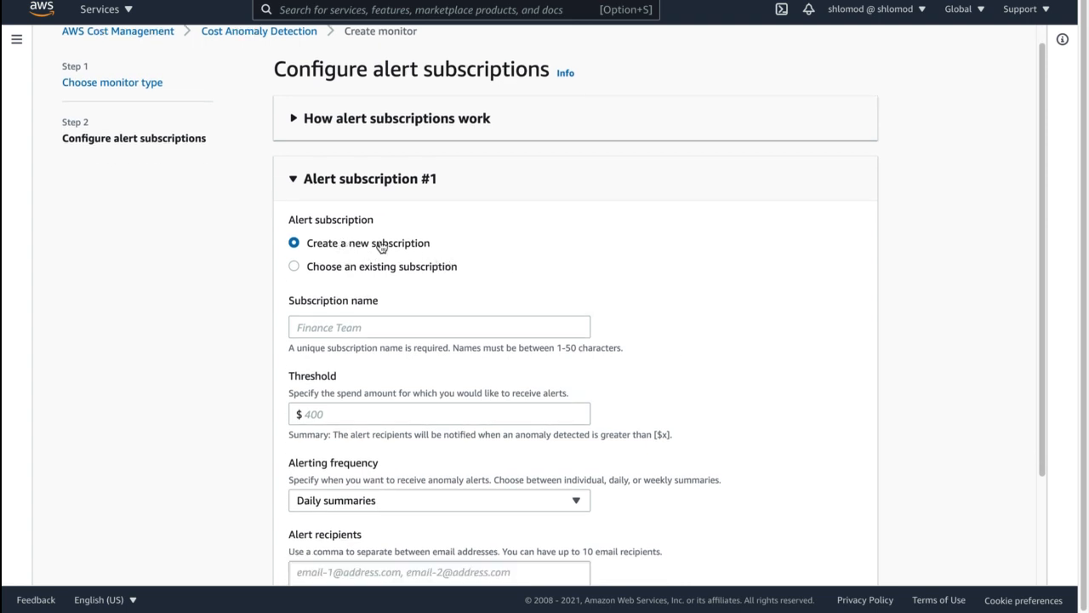
{"action": "left_click", "coordinate": [378, 271]}
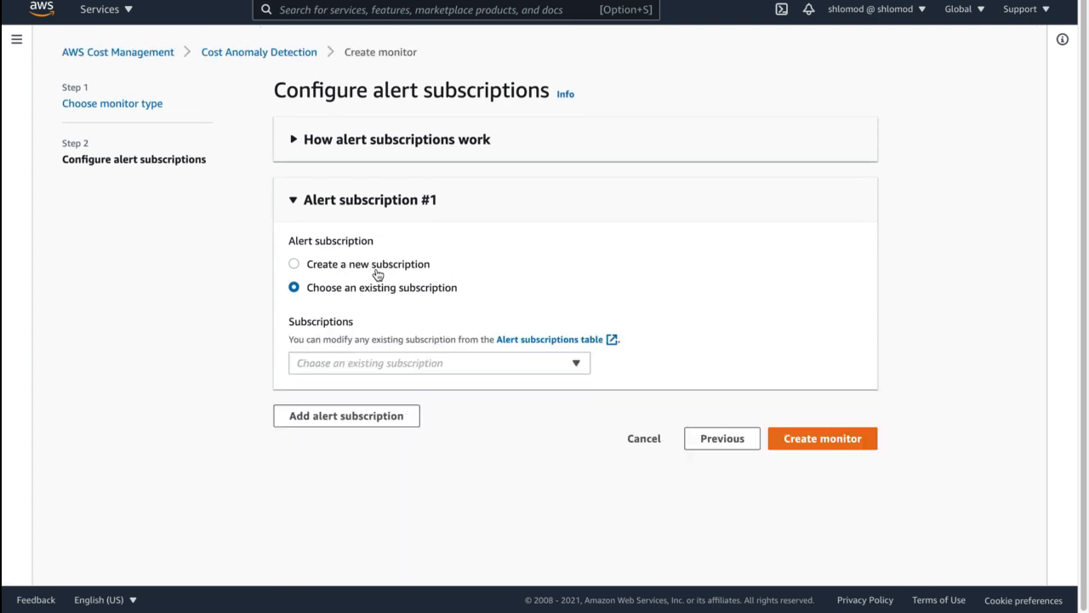
{"action": "left_click", "coordinate": [394, 362]}
{"action": "left_click", "coordinate": [384, 417]}
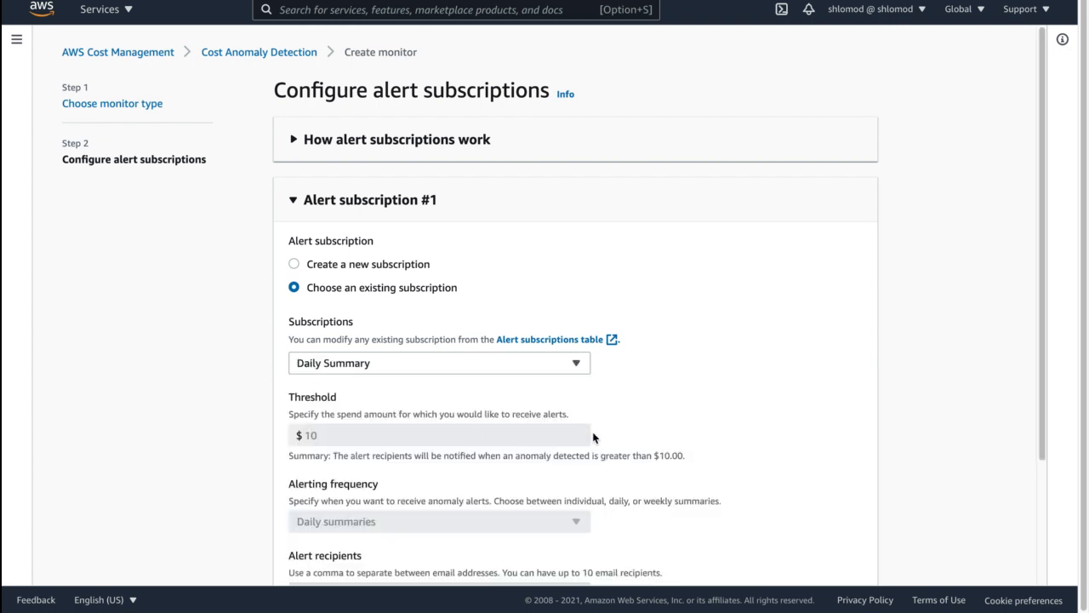
{"action": "scroll", "coordinate": [691, 392], "scroll_direction": "down", "scroll_amount": 2}
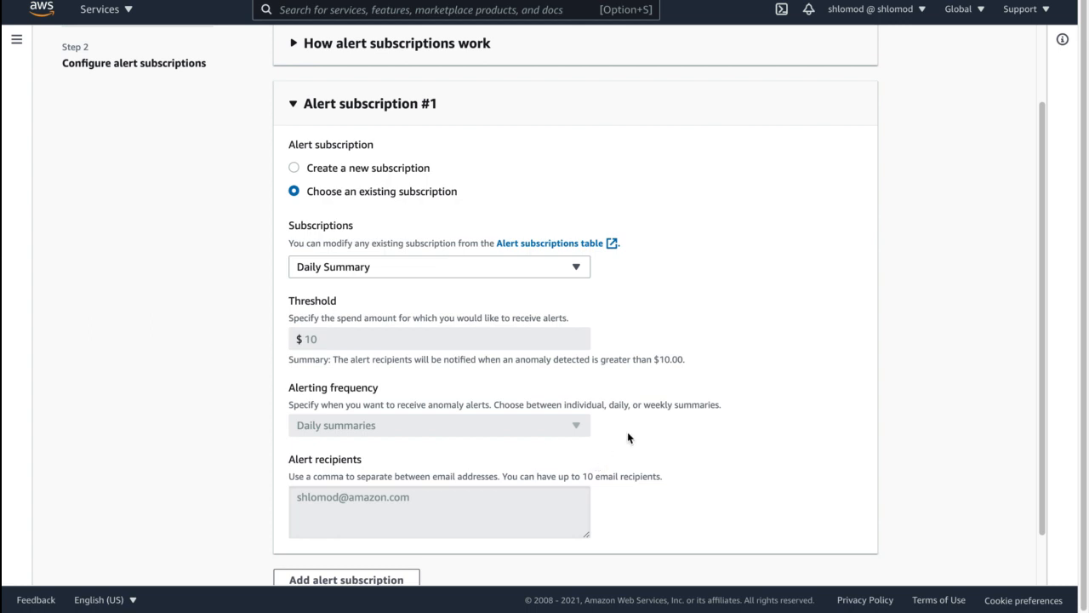
- Create a new subscription named "Cost Explorer Floor28 Subscription" with a $100 threshold and weekly summaries
{"action": "left_click", "coordinate": [398, 169]}
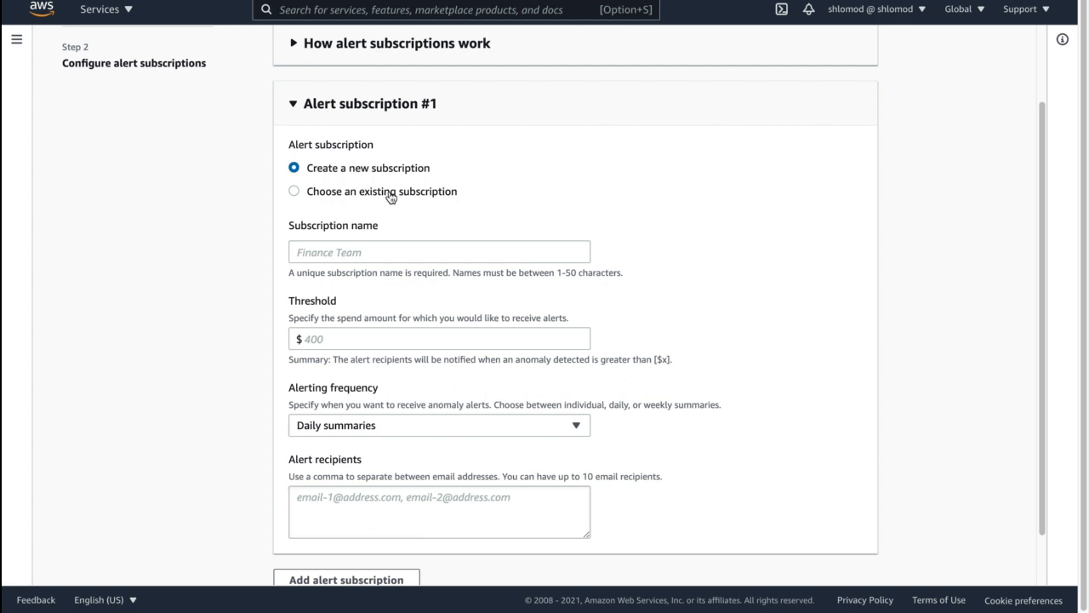
{"action": "left_click", "coordinate": [372, 251]}
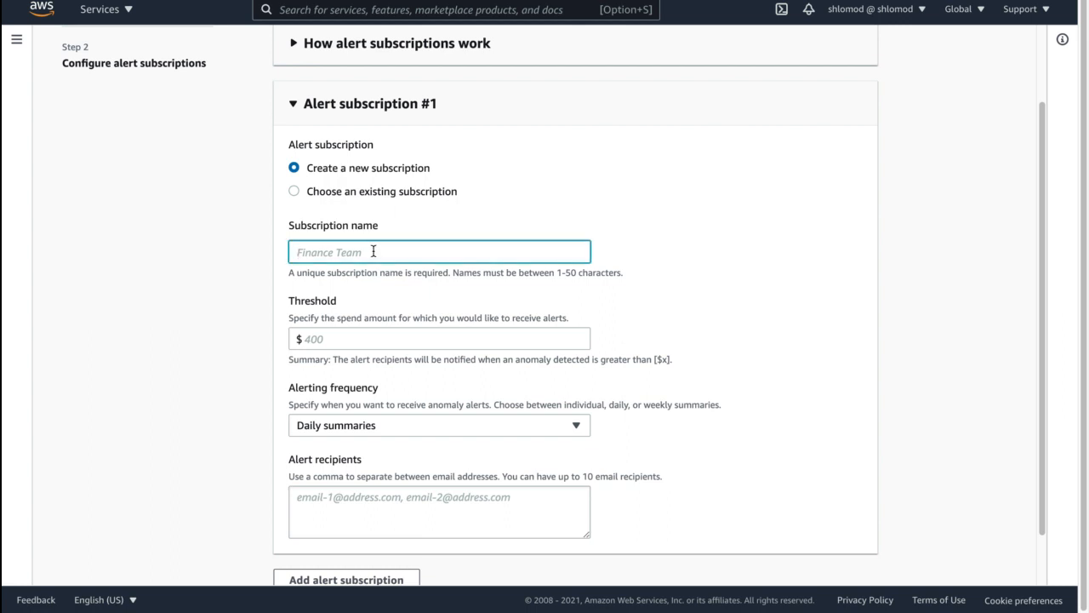
{"action": "type", "text": "Cost Explorer Floor28 Subscription"}
{"action": "key", "text": "Tab"}
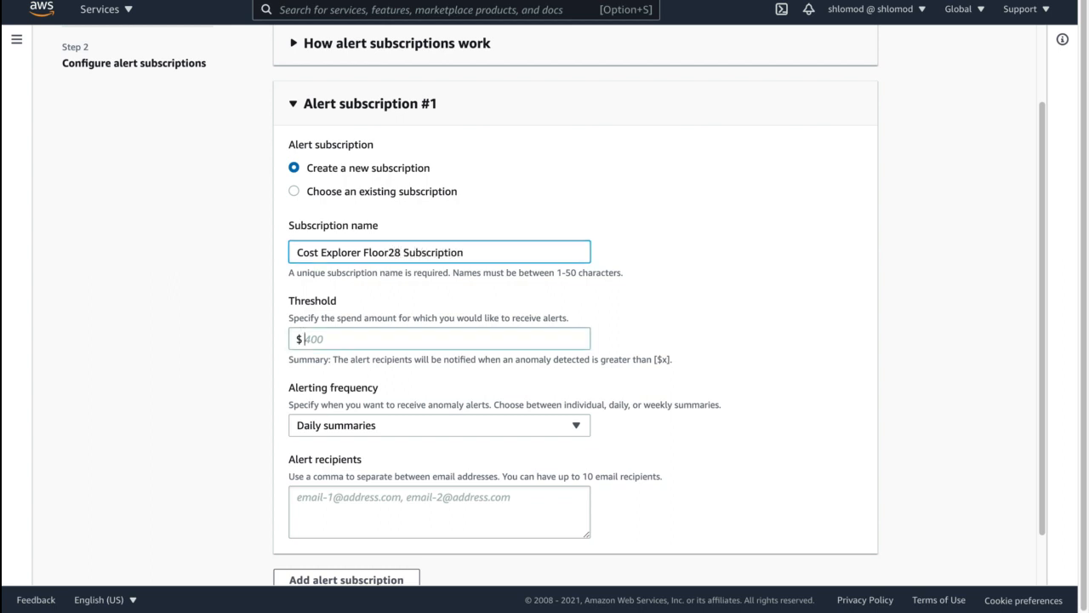
{"action": "type", "text": "100"}
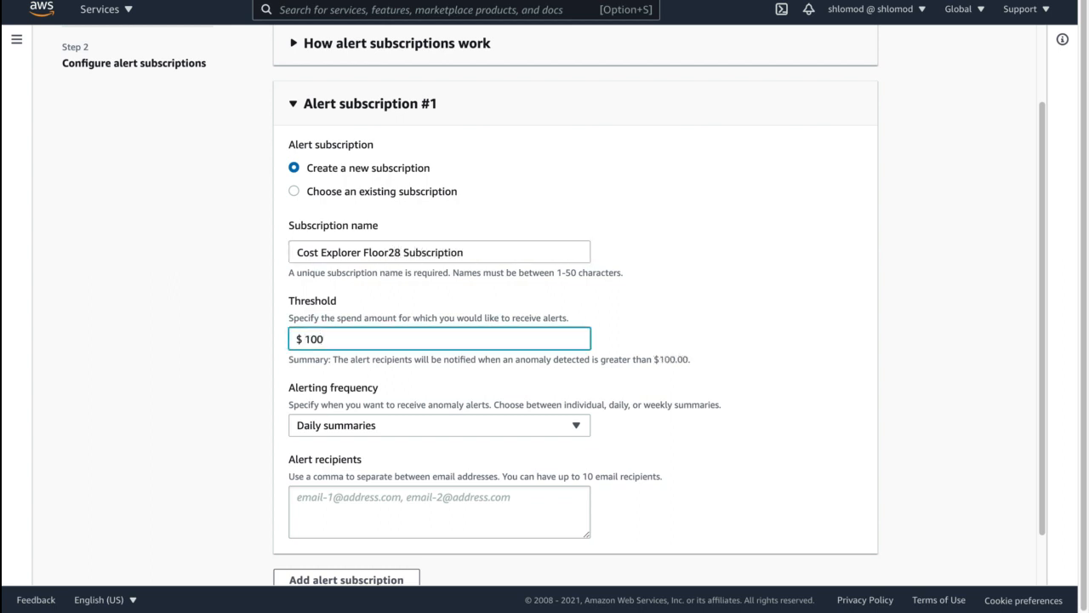
{"action": "left_click", "coordinate": [440, 430]}
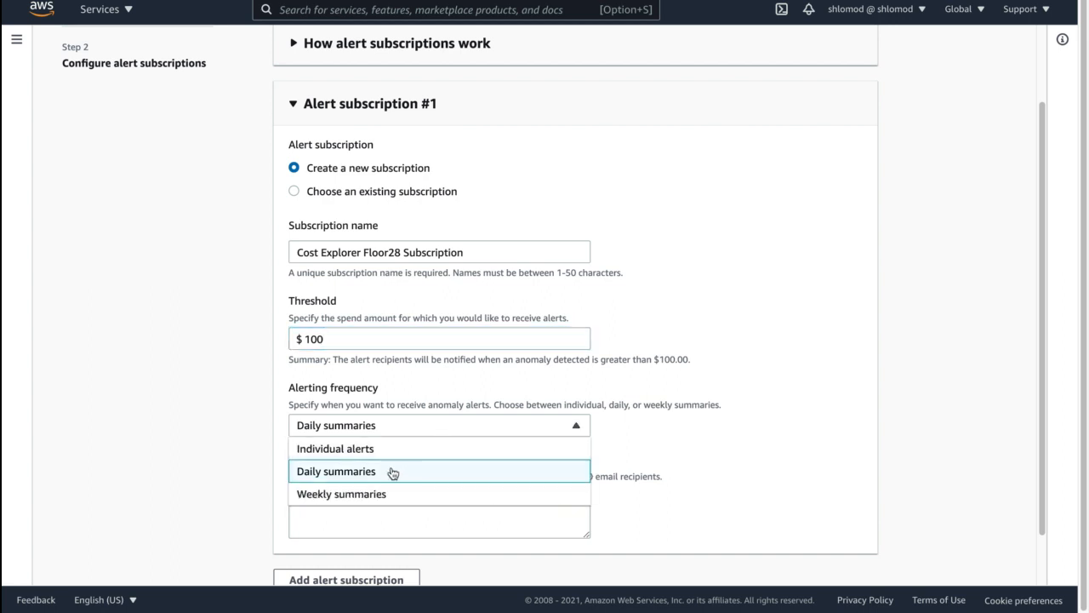
{"action": "left_click", "coordinate": [392, 496]}
- Enter the alert recipient's e-mail address and create the monitor
{"action": "left_click", "coordinate": [390, 494]}
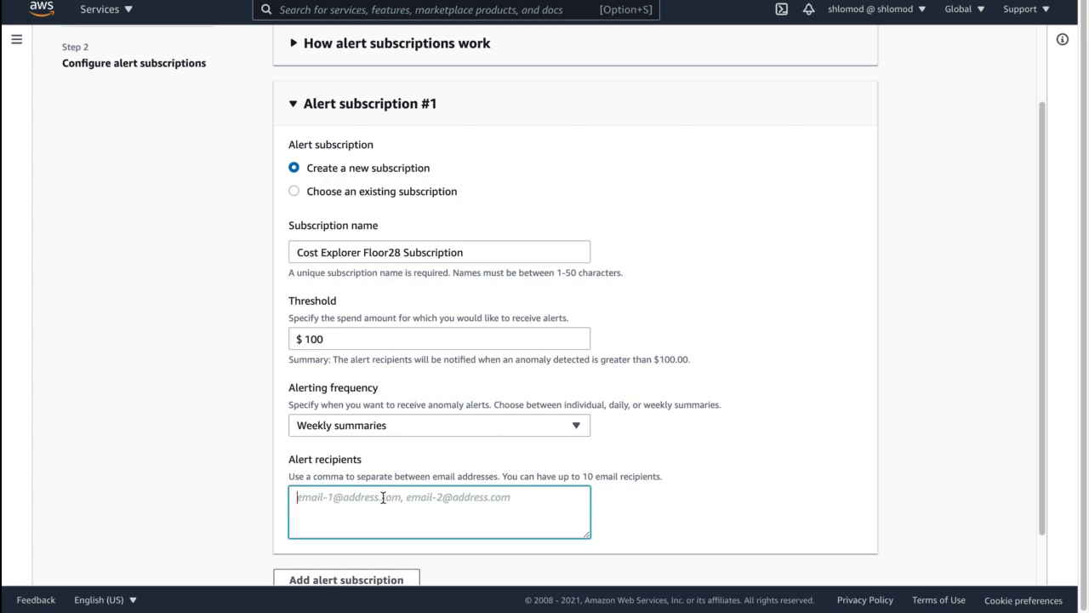
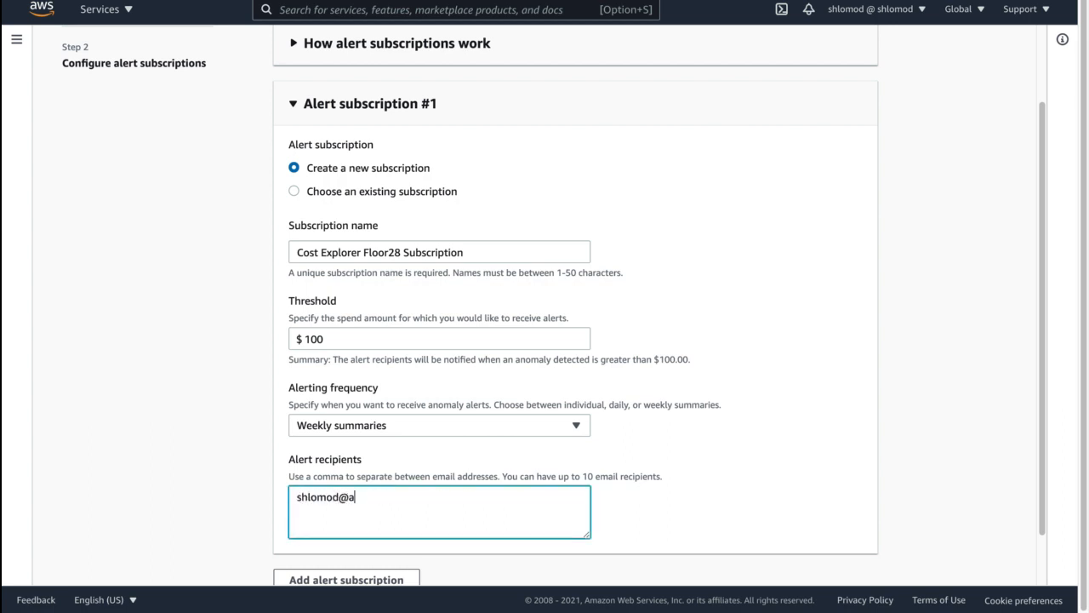
{"action": "scroll", "coordinate": [553, 489], "scroll_direction": "down", "scroll_amount": 2}
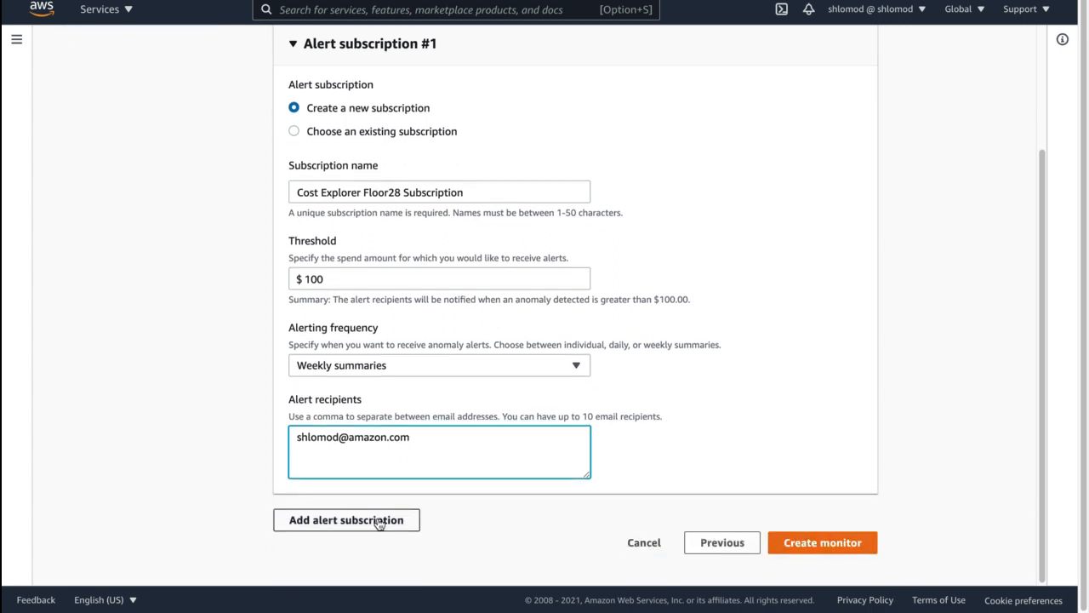
{"action": "left_click", "coordinate": [833, 551]}
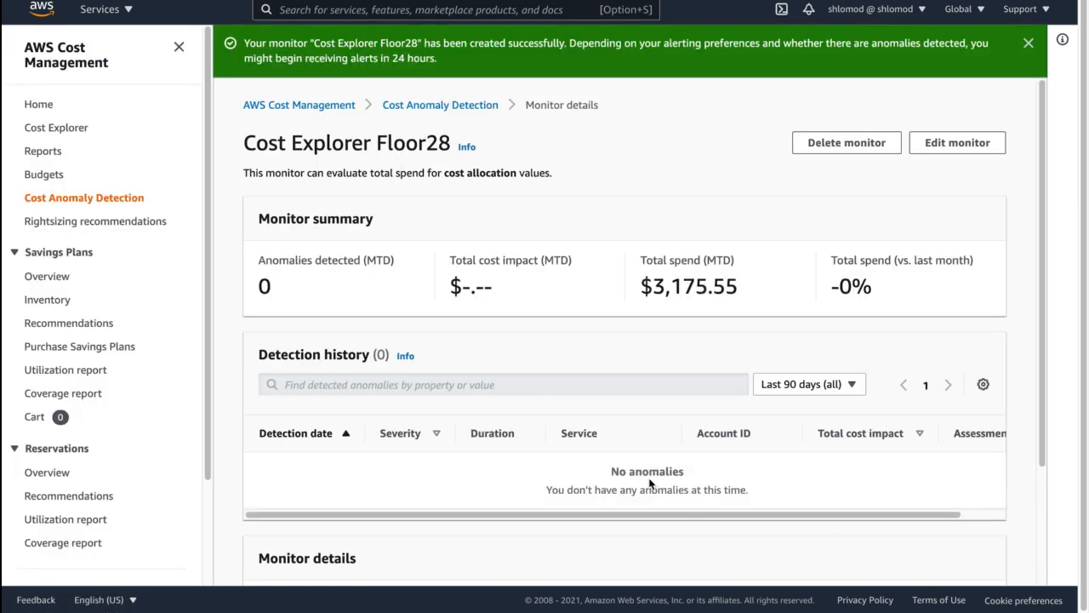
- Review the Cost Explorer Floor28 monitor's details and look through the detection history in the Cost Anomaly Detection overview
{"action": "scroll", "coordinate": [595, 464], "scroll_direction": "down", "scroll_amount": 1}
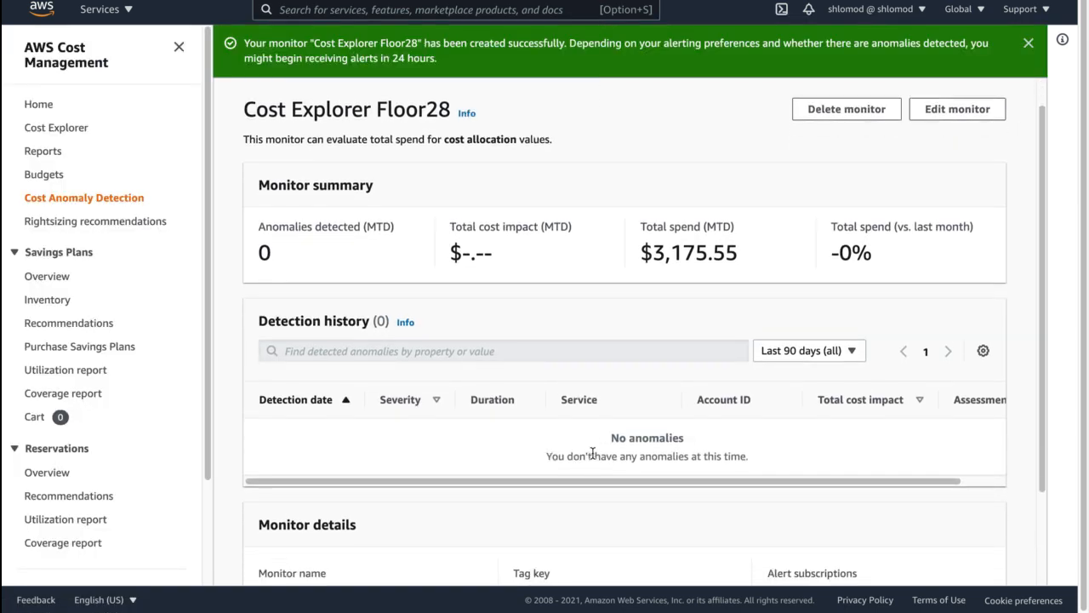
{"action": "scroll", "coordinate": [590, 442], "scroll_direction": "up", "scroll_amount": 1}
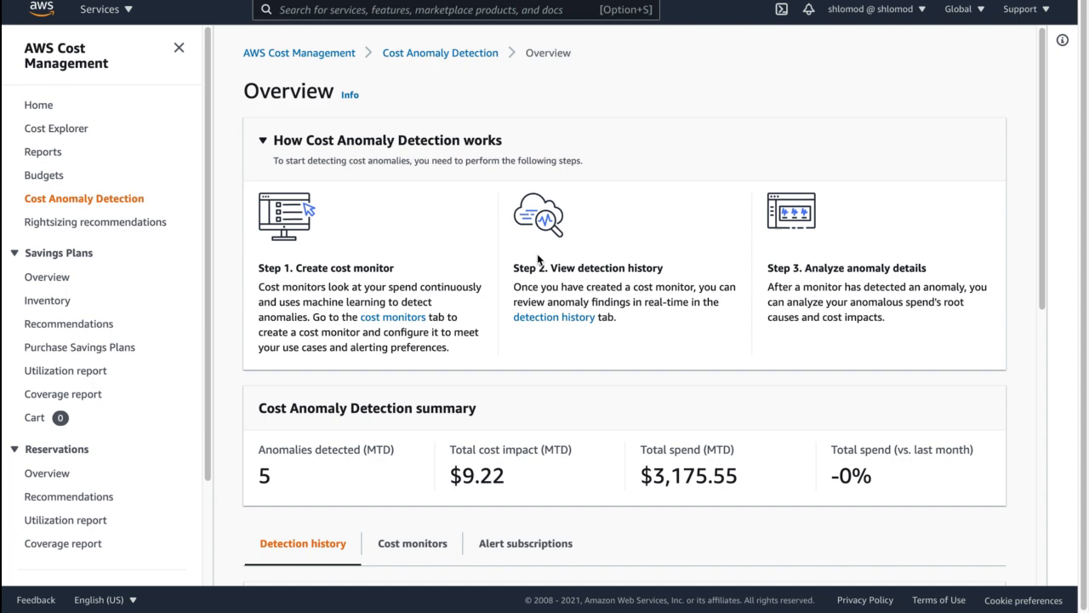
{"action": "scroll", "coordinate": [536, 260], "scroll_direction": "down", "scroll_amount": 3}
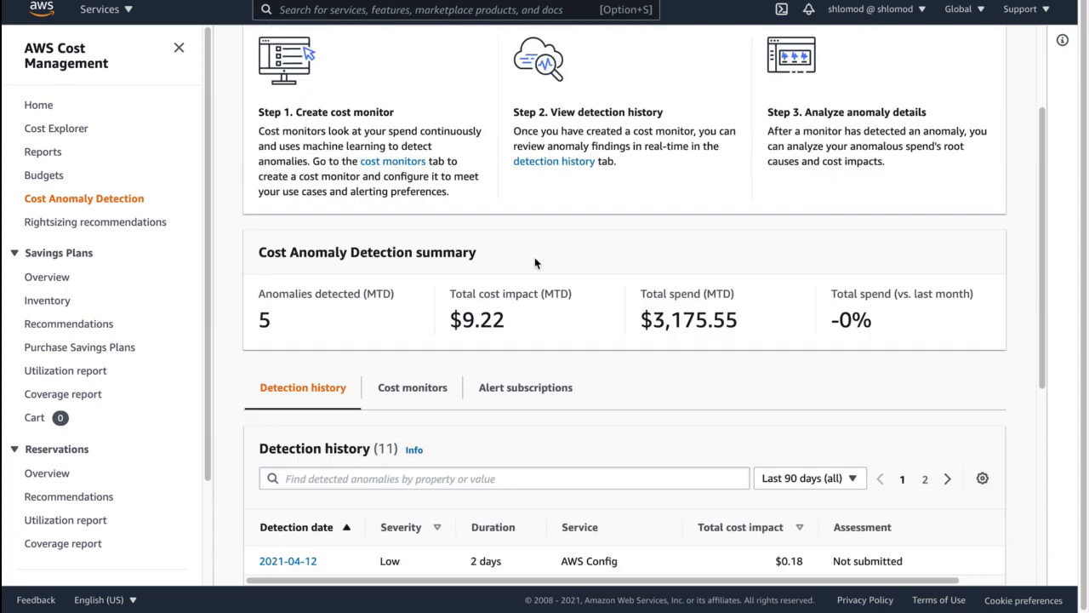
{"action": "scroll", "coordinate": [537, 261], "scroll_direction": "down", "scroll_amount": 1}
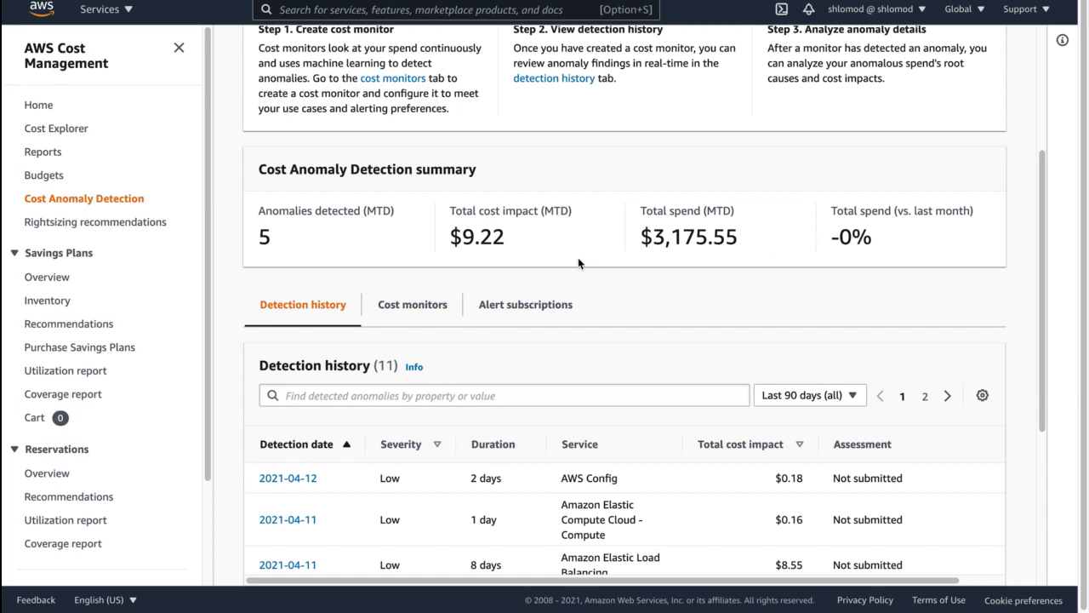
- Look through the detection history and open the details of the AWS Config anomaly dated 2021-04-12
{"action": "scroll", "coordinate": [535, 241], "scroll_direction": "down", "scroll_amount": 1}
{"action": "scroll", "coordinate": [385, 392], "scroll_direction": "down", "scroll_amount": 2}
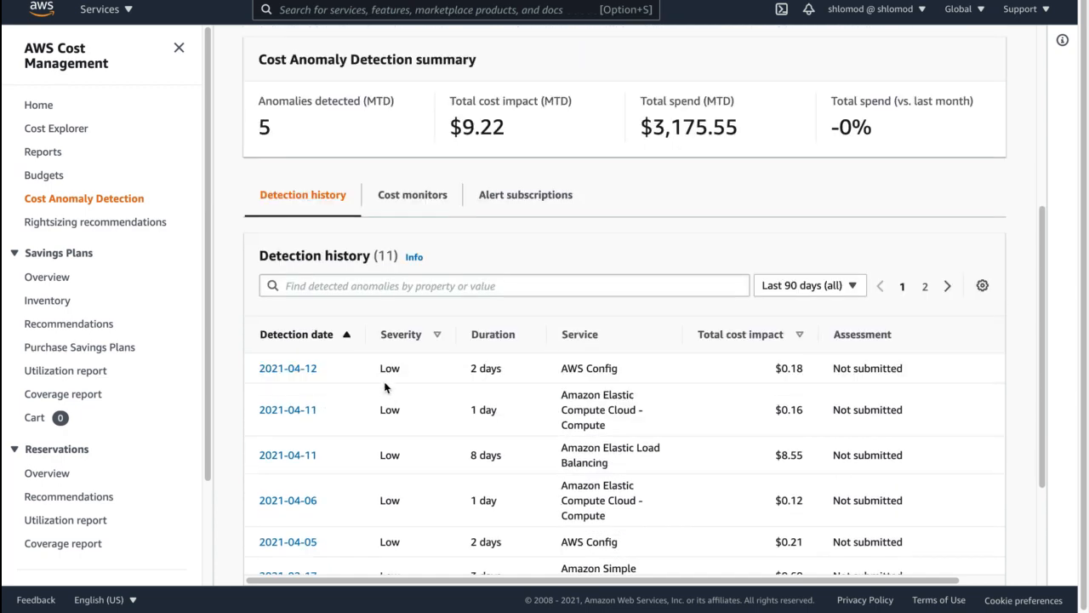
{"action": "scroll", "coordinate": [385, 388], "scroll_direction": "down", "scroll_amount": 2}
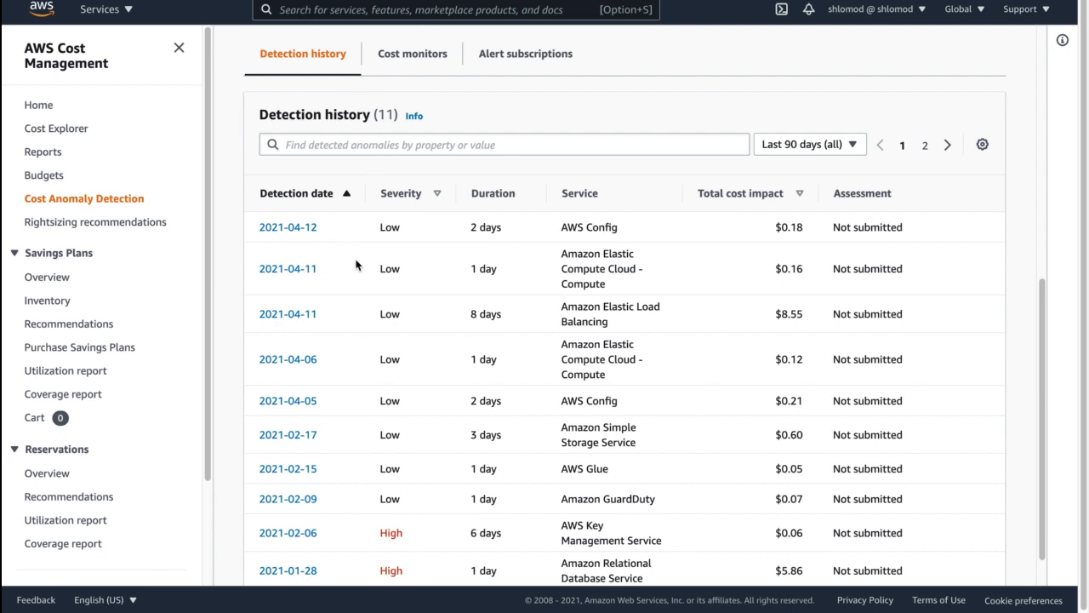
{"action": "scroll", "coordinate": [356, 266], "scroll_direction": "down", "scroll_amount": 1}
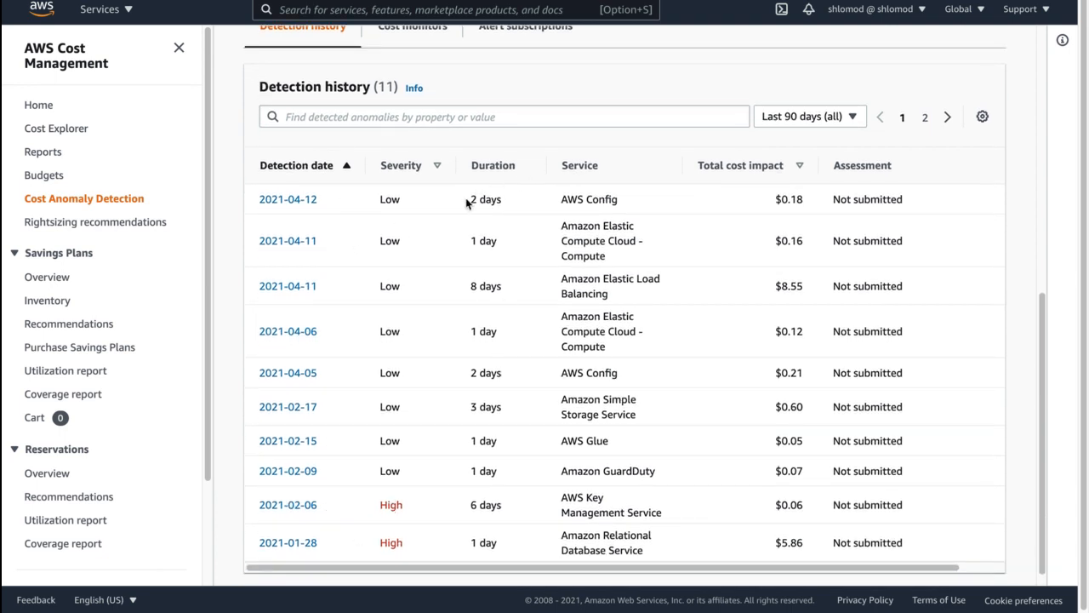
{"action": "left_click_drag", "start_coordinate": [466, 203], "coordinate": [482, 198]}
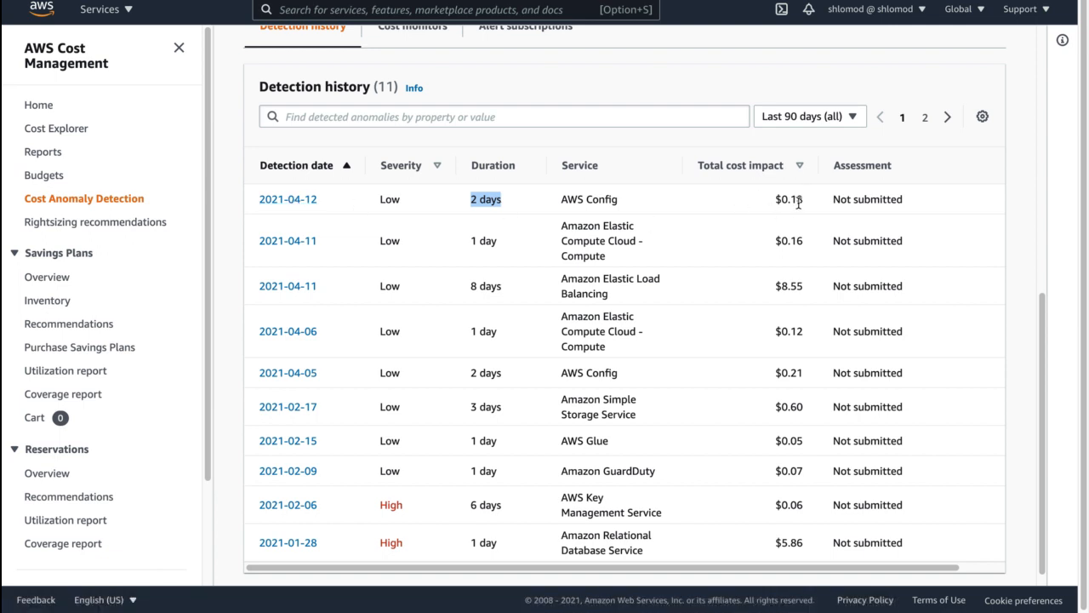
{"action": "left_click", "coordinate": [289, 204]}
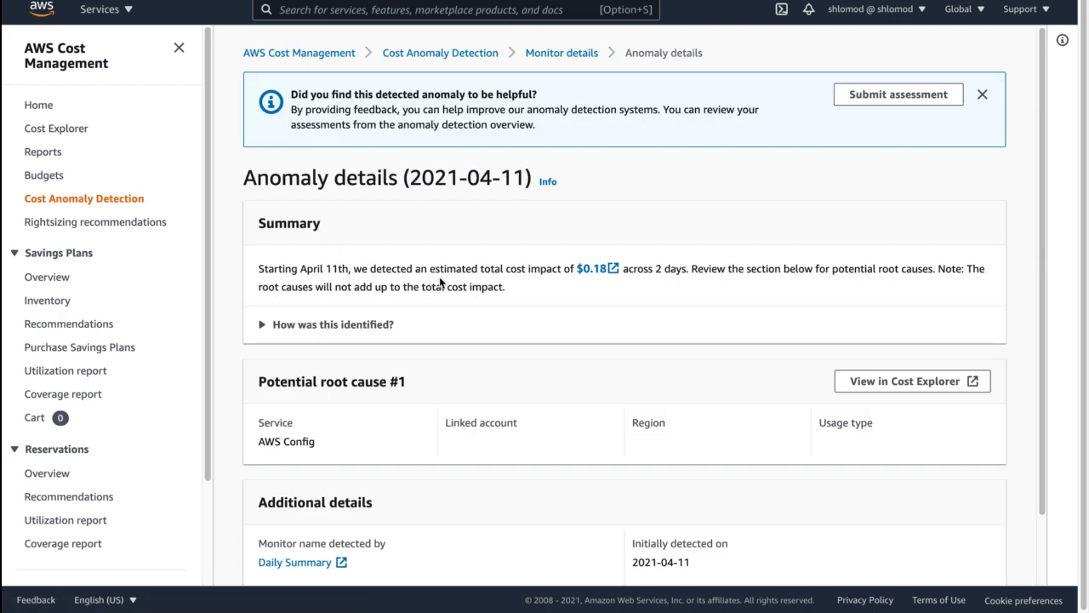
{"action": "scroll", "coordinate": [442, 284], "scroll_direction": "down", "scroll_amount": 1}
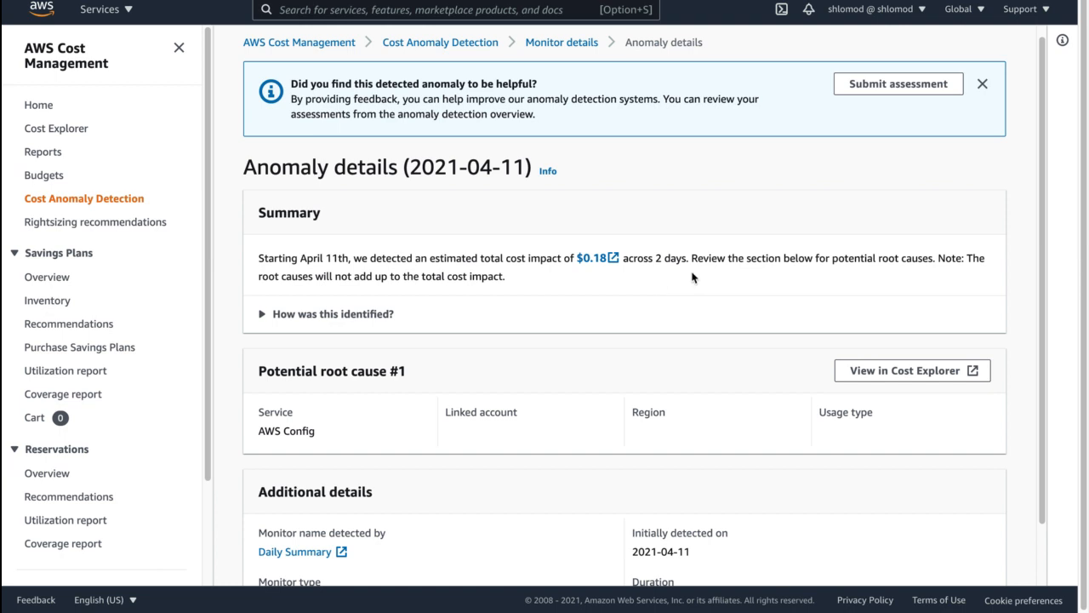
- Go through the anomaly's assessment options without submitting one, and view its potential root cause in Cost Explorer
{"action": "left_click", "coordinate": [871, 90]}
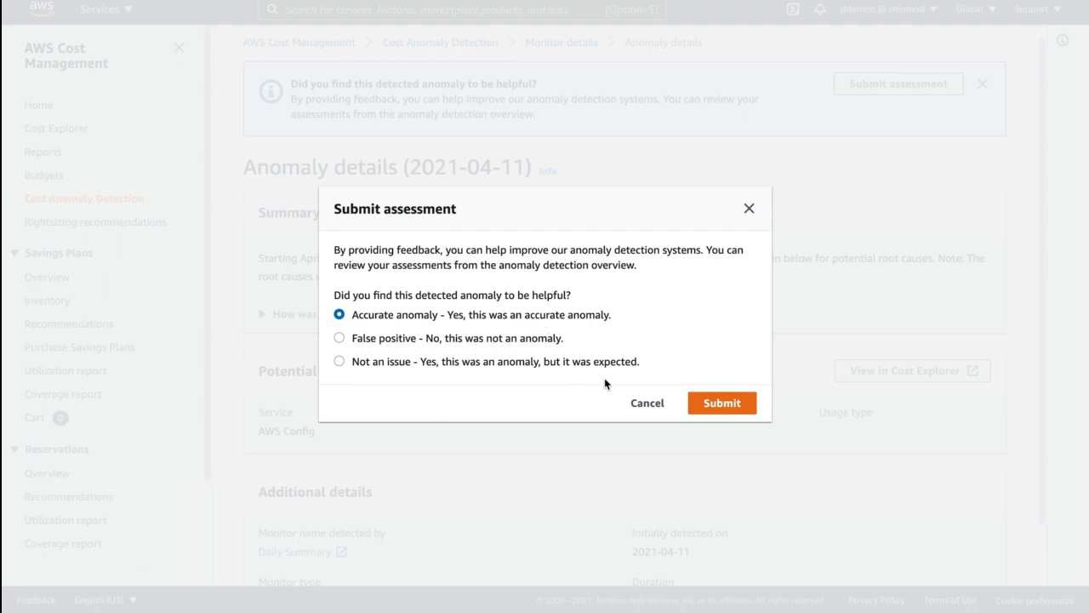
{"action": "left_click", "coordinate": [531, 340]}
{"action": "left_click", "coordinate": [528, 363]}
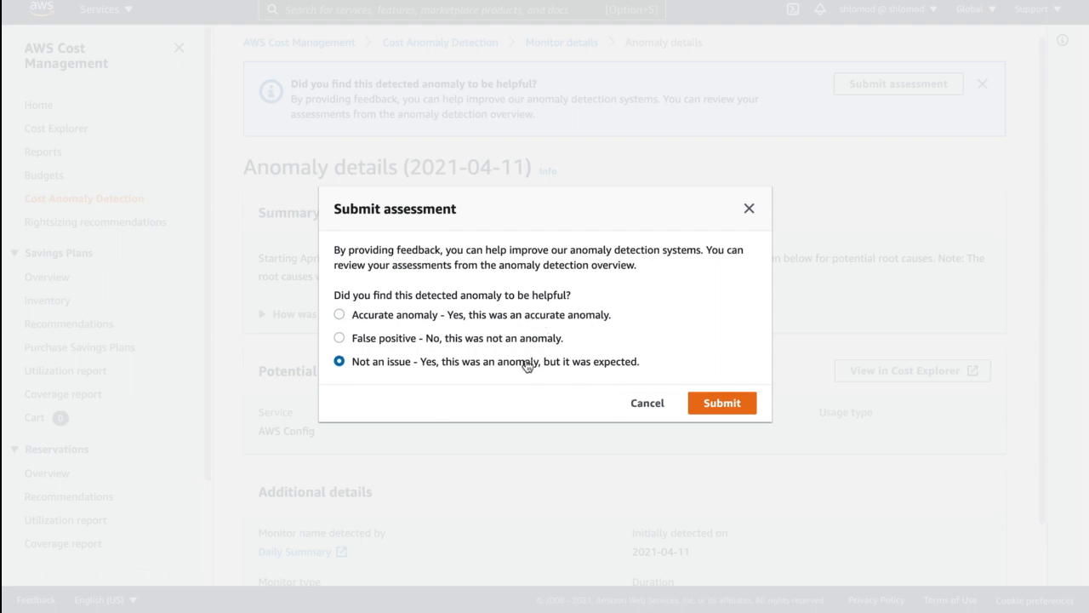
{"action": "left_click", "coordinate": [750, 210]}
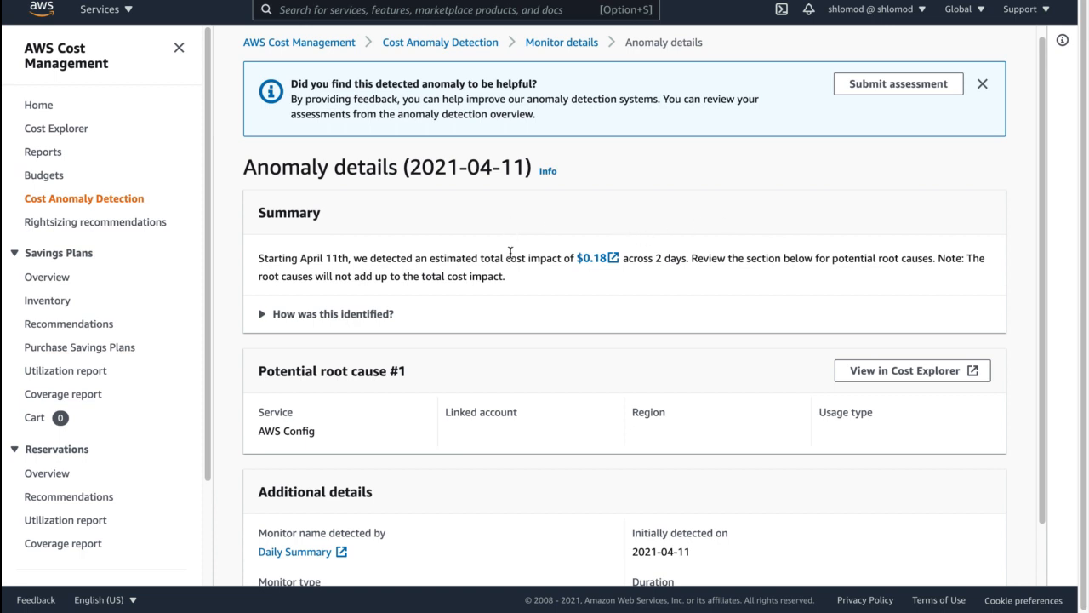
{"action": "scroll", "coordinate": [511, 245], "scroll_direction": "down", "scroll_amount": 2}
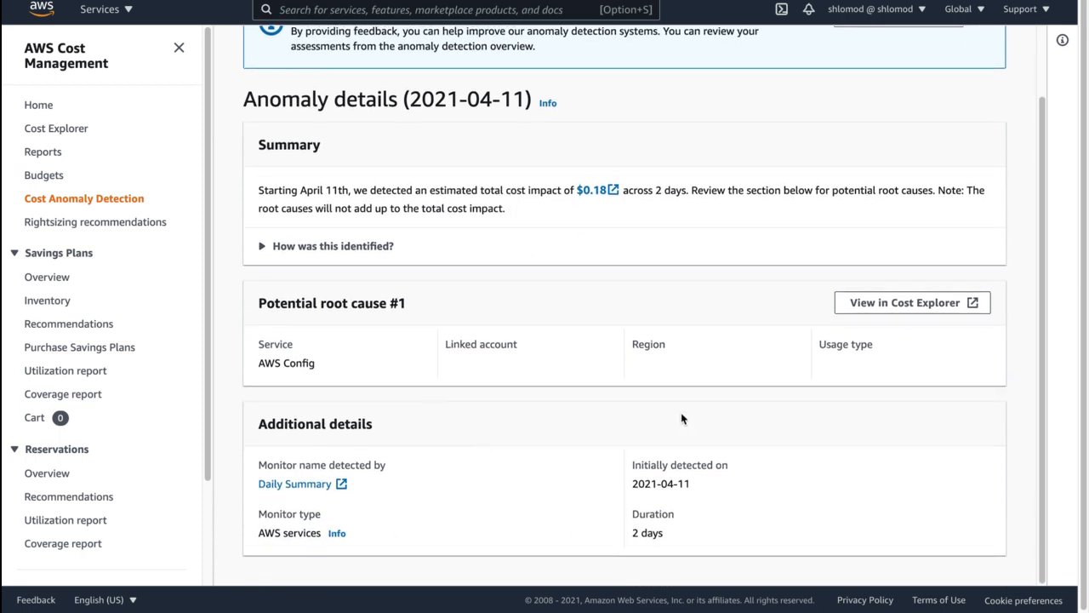
{"action": "left_click", "coordinate": [883, 308]}
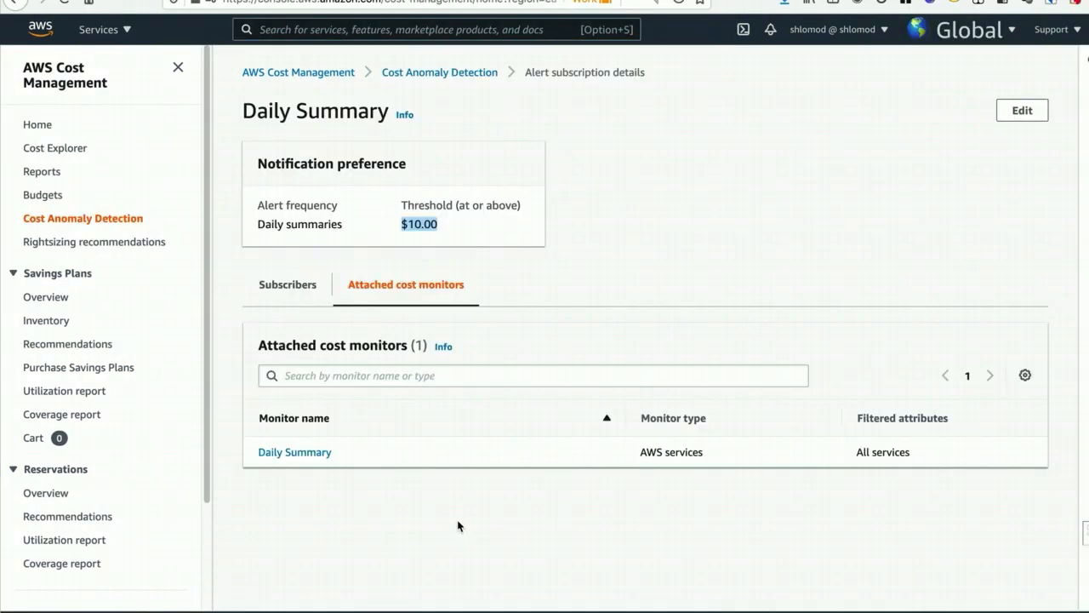
- Open the Reservations utilization report and look at the services offered in its Service filter
{"action": "left_click", "coordinate": [69, 522]}
{"action": "left_click", "coordinate": [64, 542]}
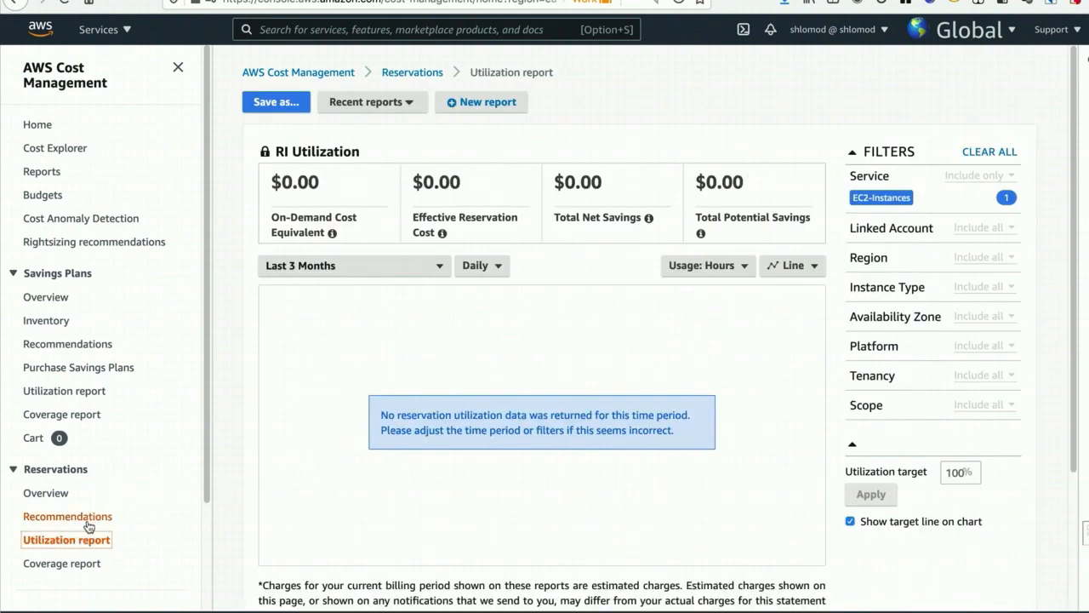
{"action": "left_click", "coordinate": [880, 182]}
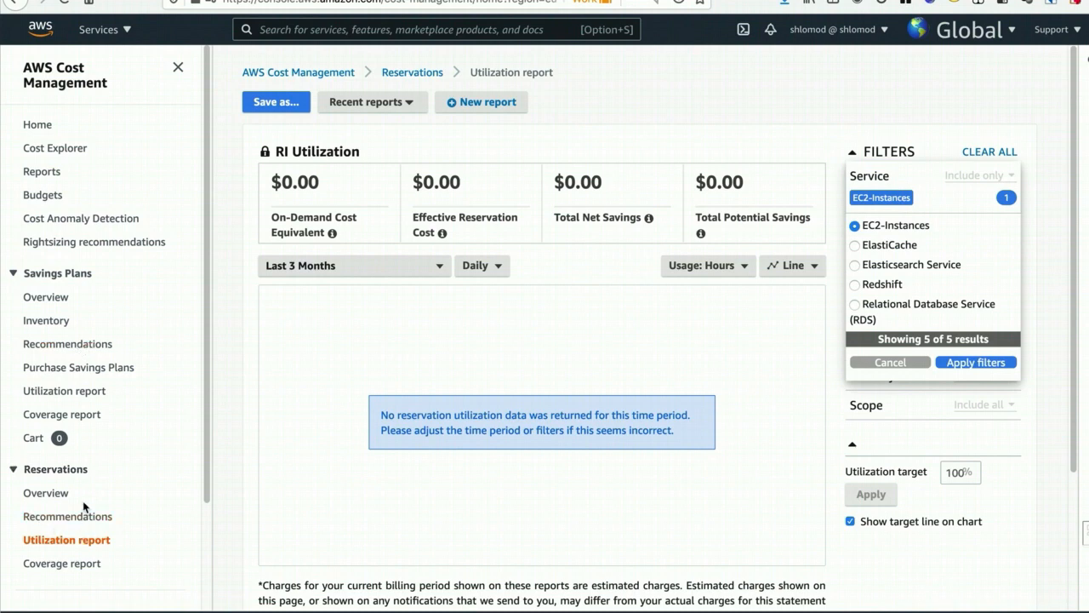
{"action": "scroll", "coordinate": [93, 425], "scroll_direction": "down", "scroll_amount": 1}
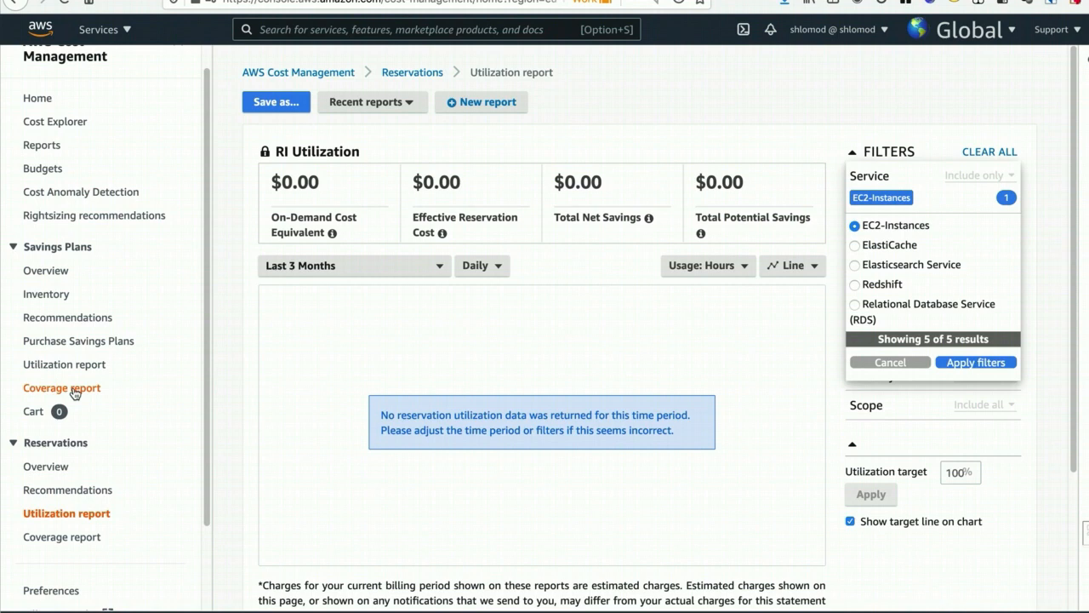
- View the reservation purchase recommendations for Redshift and for Relational Database Service (RDS), and check the other available recommendation types
{"action": "left_click", "coordinate": [65, 491]}
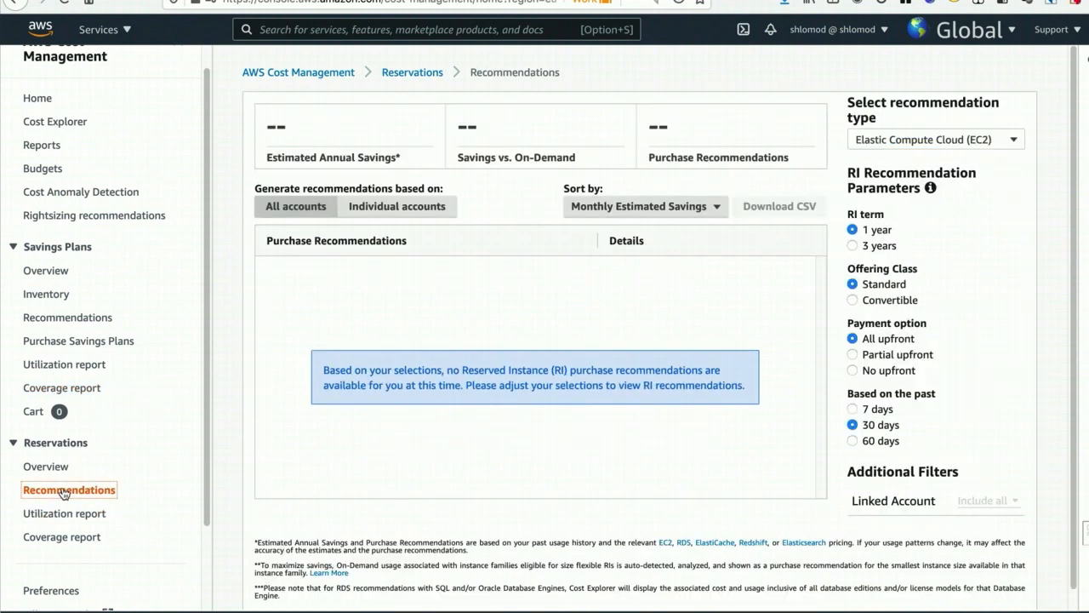
{"action": "left_click", "coordinate": [896, 139]}
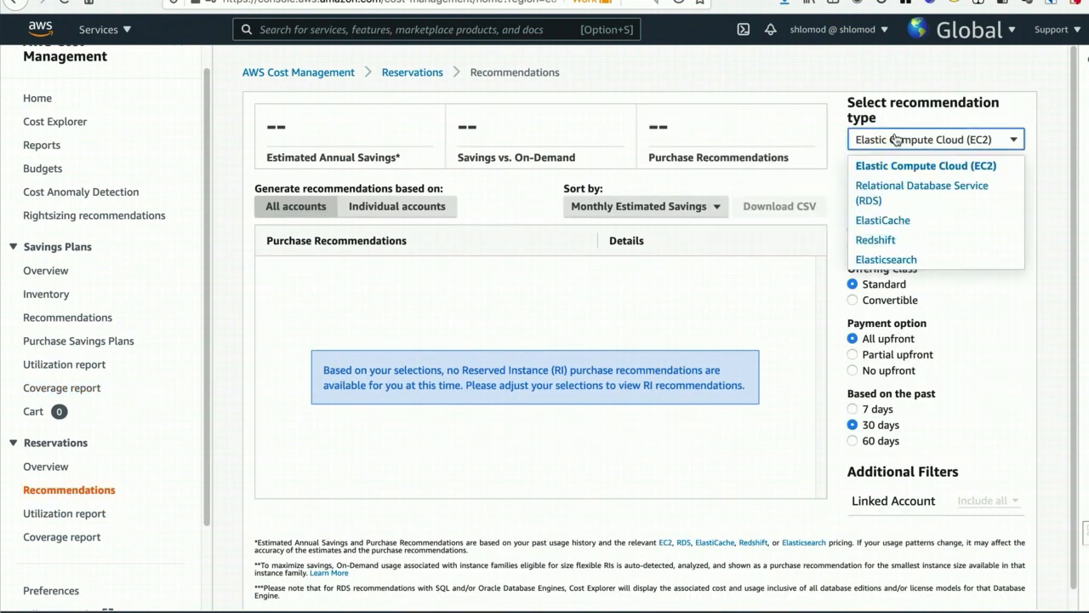
{"action": "left_click", "coordinate": [882, 242]}
{"action": "left_click", "coordinate": [885, 143]}
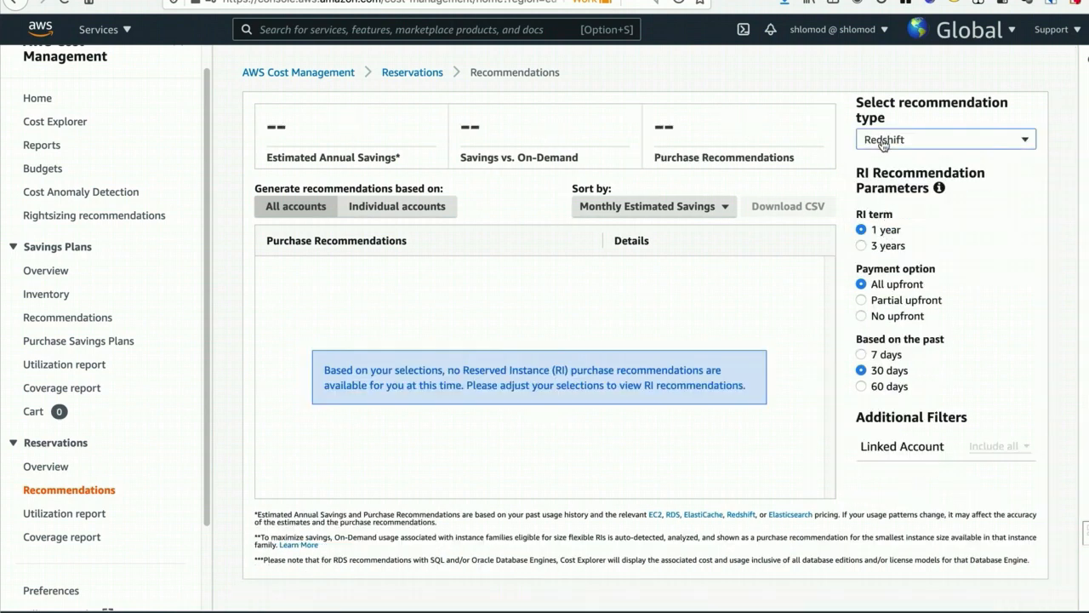
{"action": "left_click", "coordinate": [888, 185]}
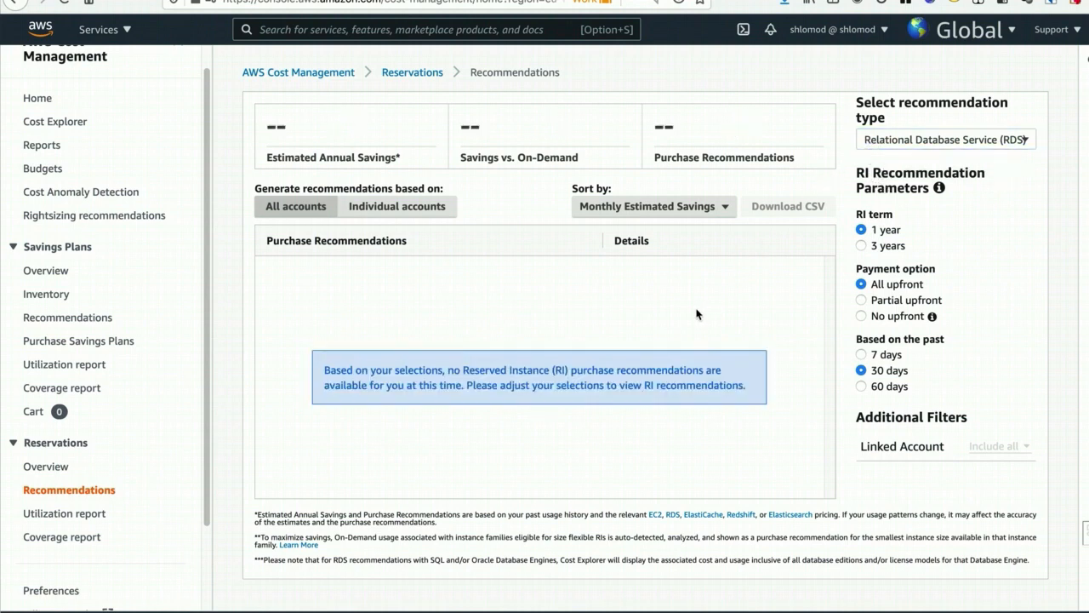
{"action": "left_click", "coordinate": [881, 144]}
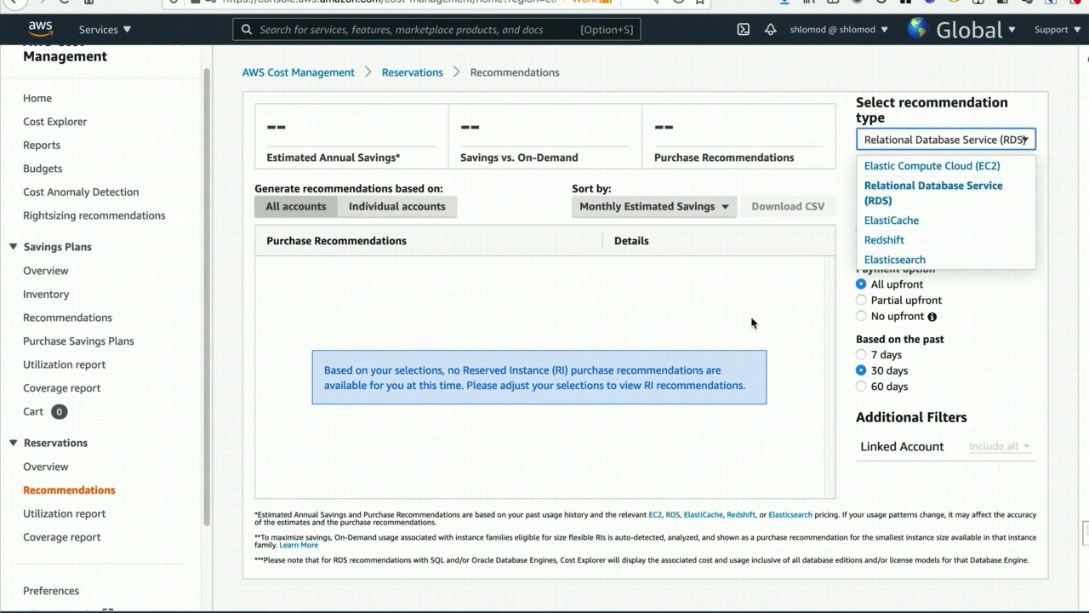
{"action": "left_click", "coordinate": [1014, 342]}
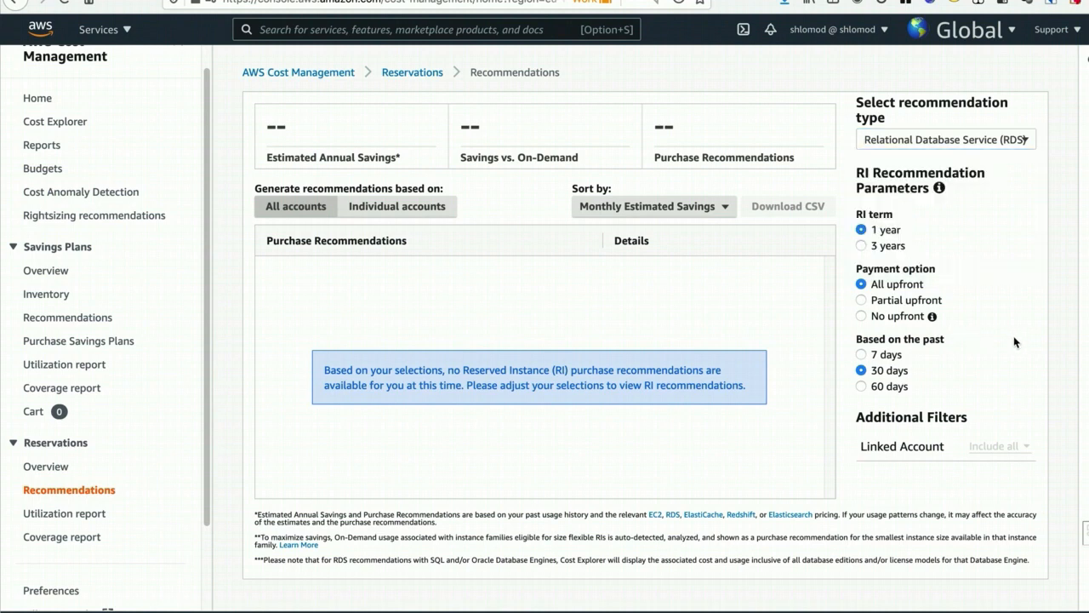